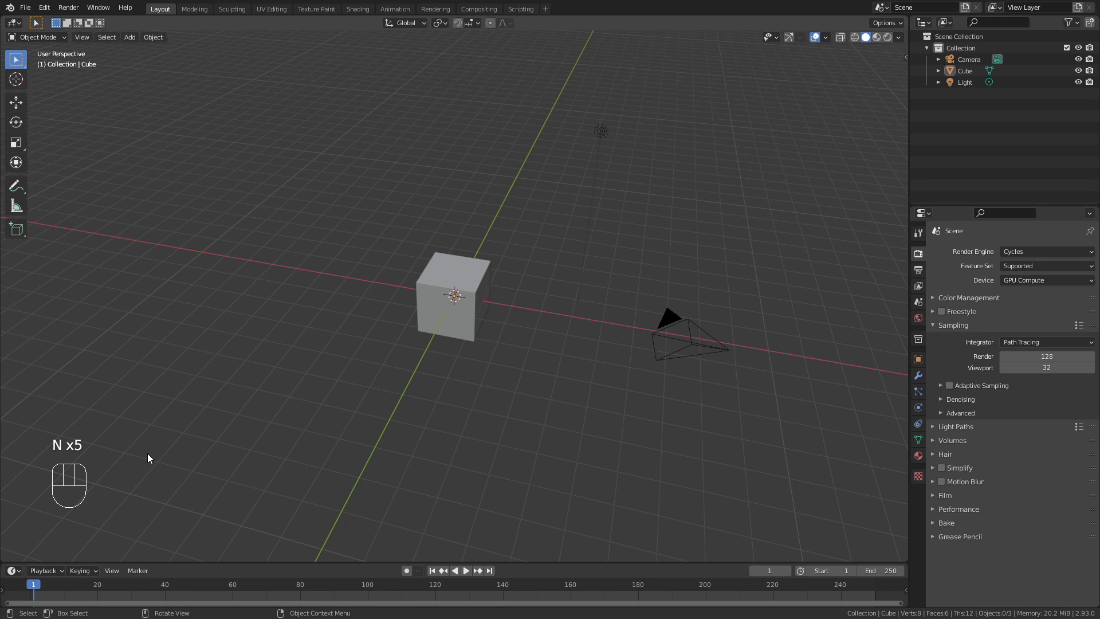
Set the output resolution to 3840 × 2160 px and the frame rate to 30 fps
click(919, 270)
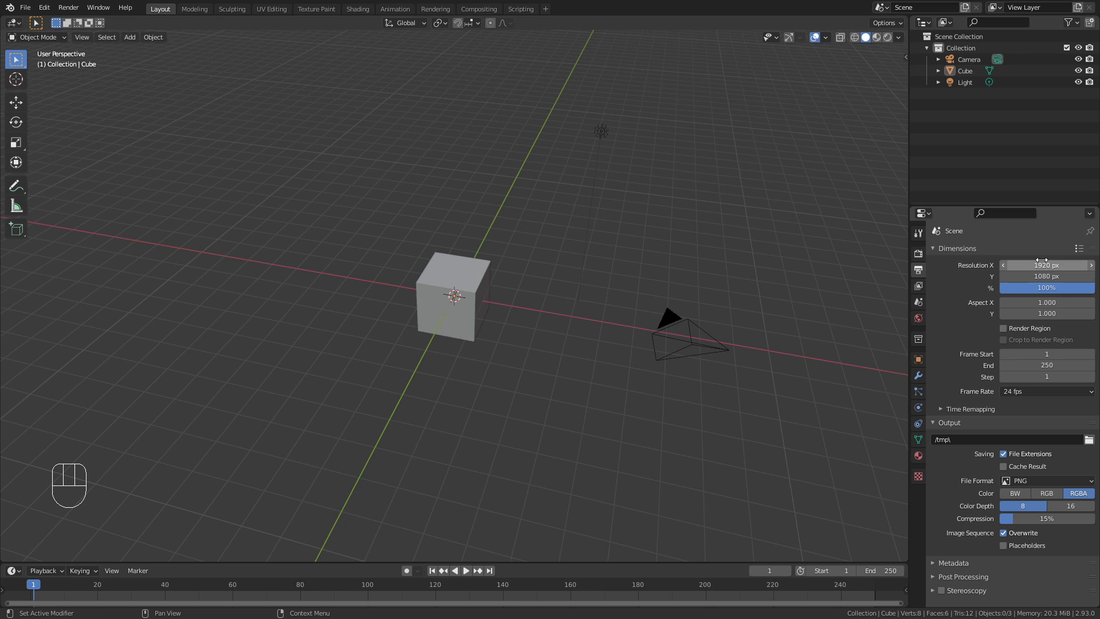
click(1041, 261)
text(3)
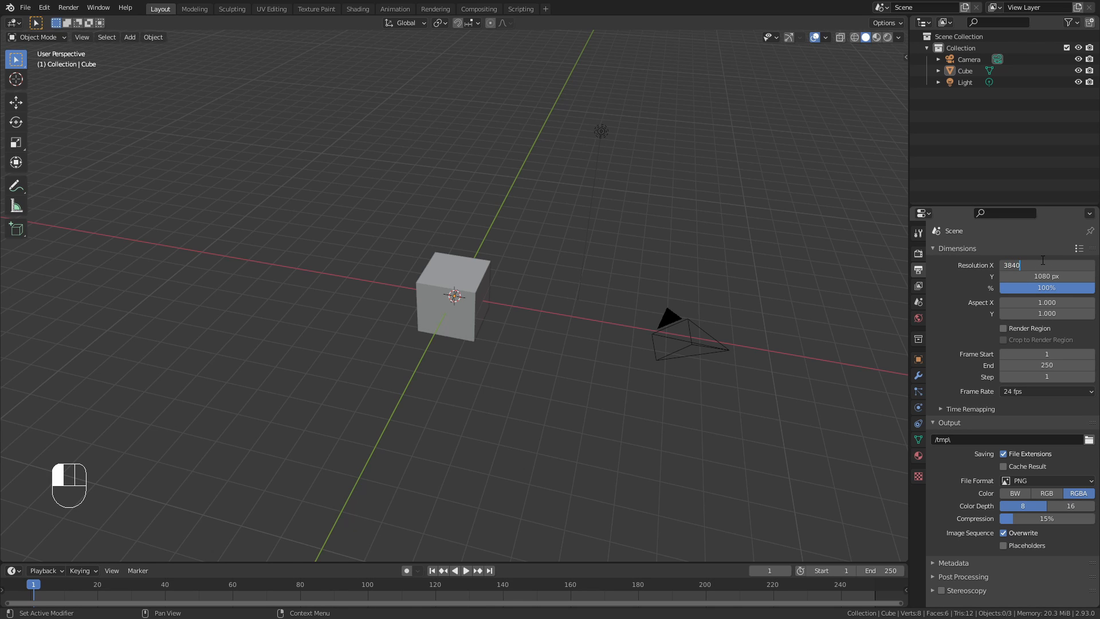
text(840)
key(Tab)
text(21)
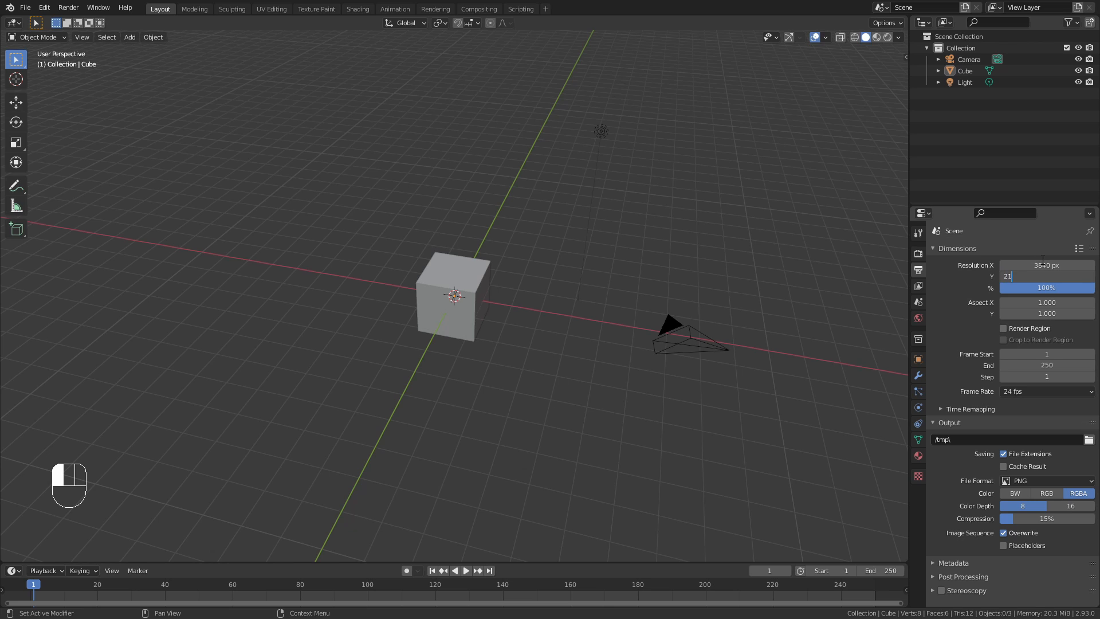
text(60)
key(Tab)
click(955, 313)
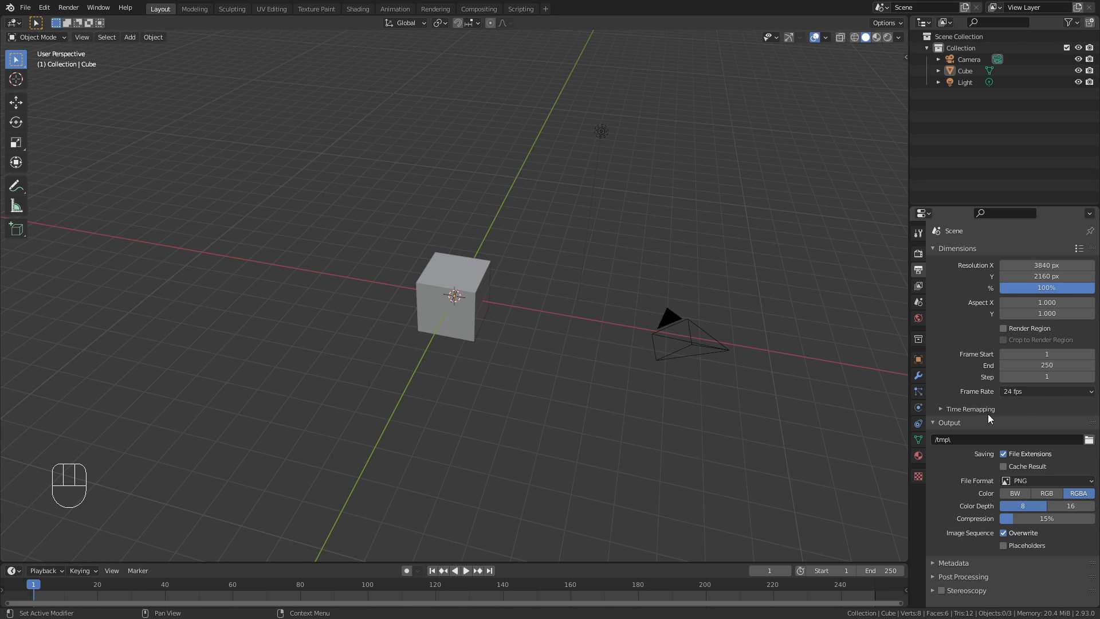
click(1023, 391)
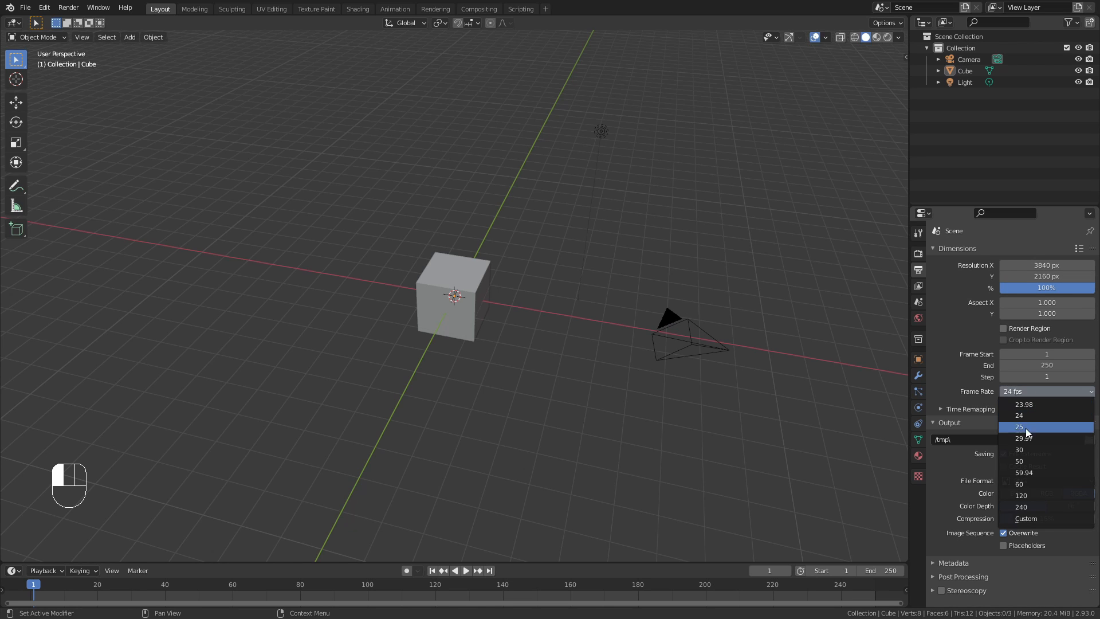
click(1030, 449)
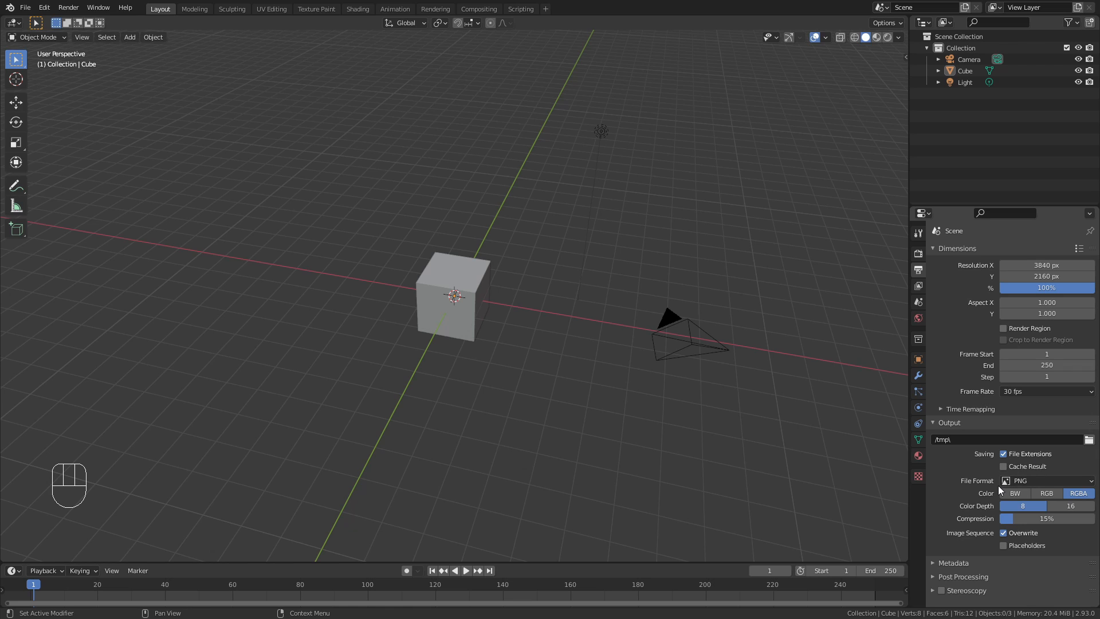
Switch the render engine to Eevee and set both the render and viewport samples to 1
click(919, 255)
click(1025, 253)
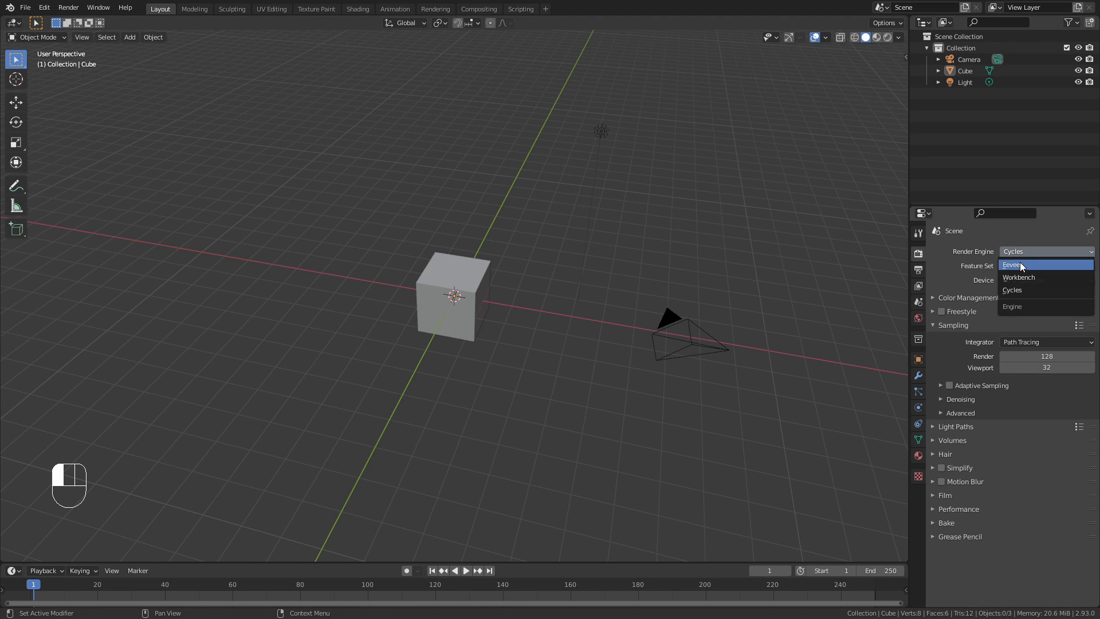
click(1023, 266)
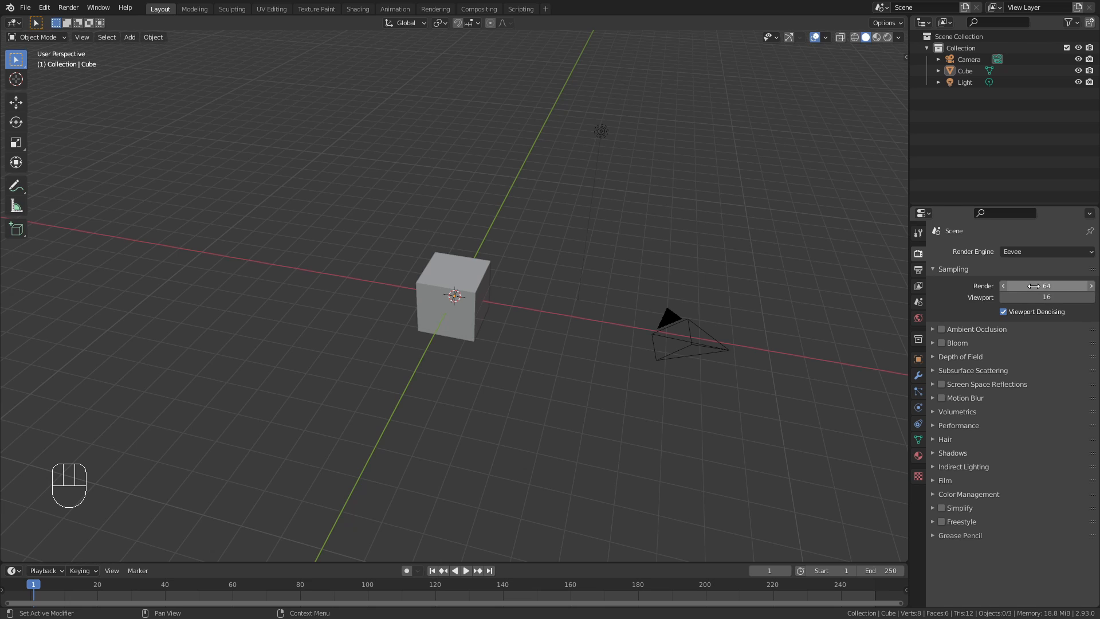
click(1035, 286)
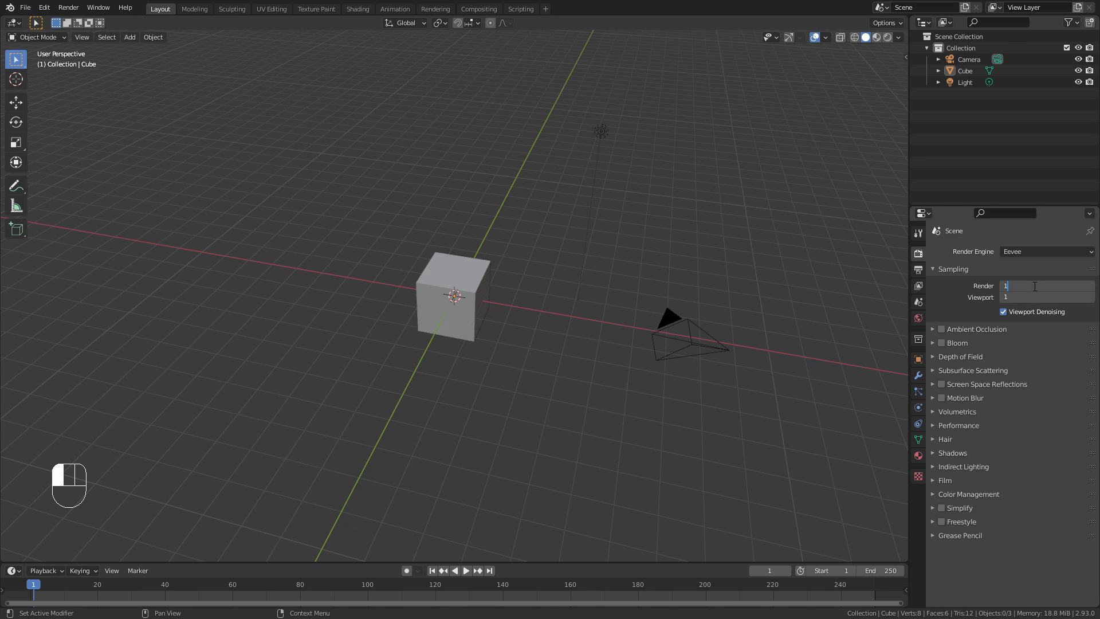
key(Return)
Set the color management view transform to Standard
click(943, 493)
scroll(969, 408, down, 2)
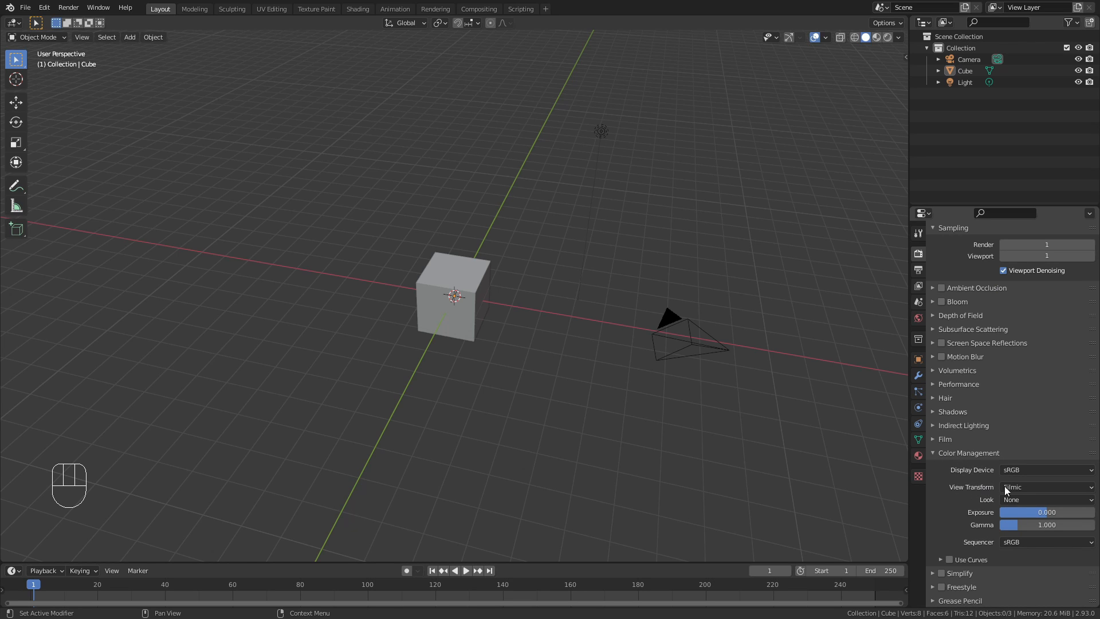
click(1020, 485)
click(1023, 503)
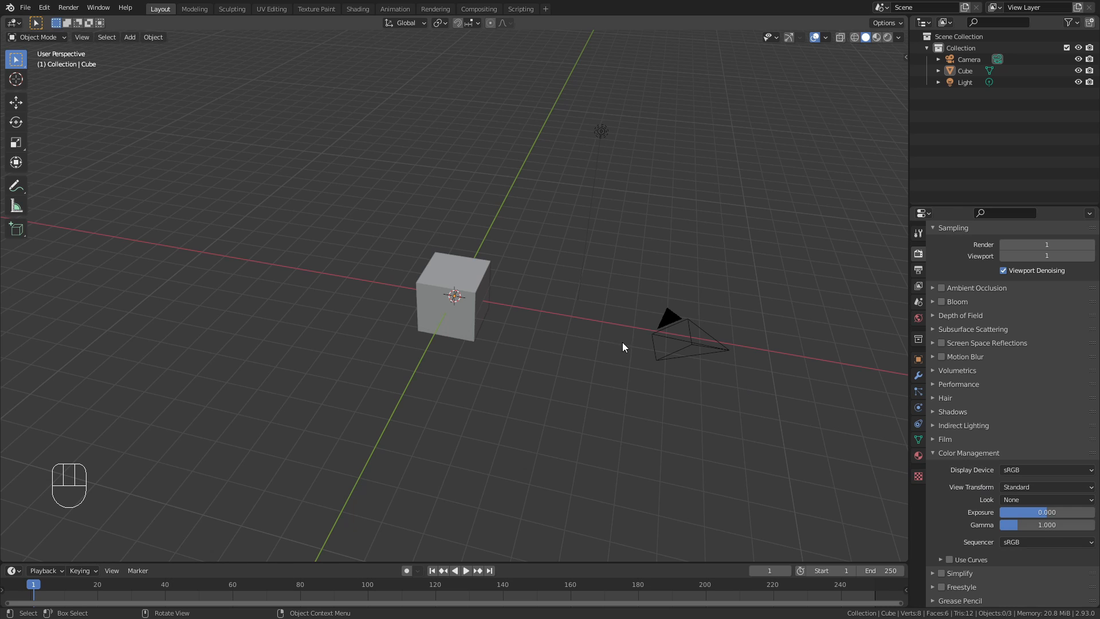
Add a VFX Motion Tracking workspace and expand the clip editor over its dopesheet and 3D viewport areas
middle_drag(671, 297, 664, 282)
shift+middle_drag(622, 236, 617, 292)
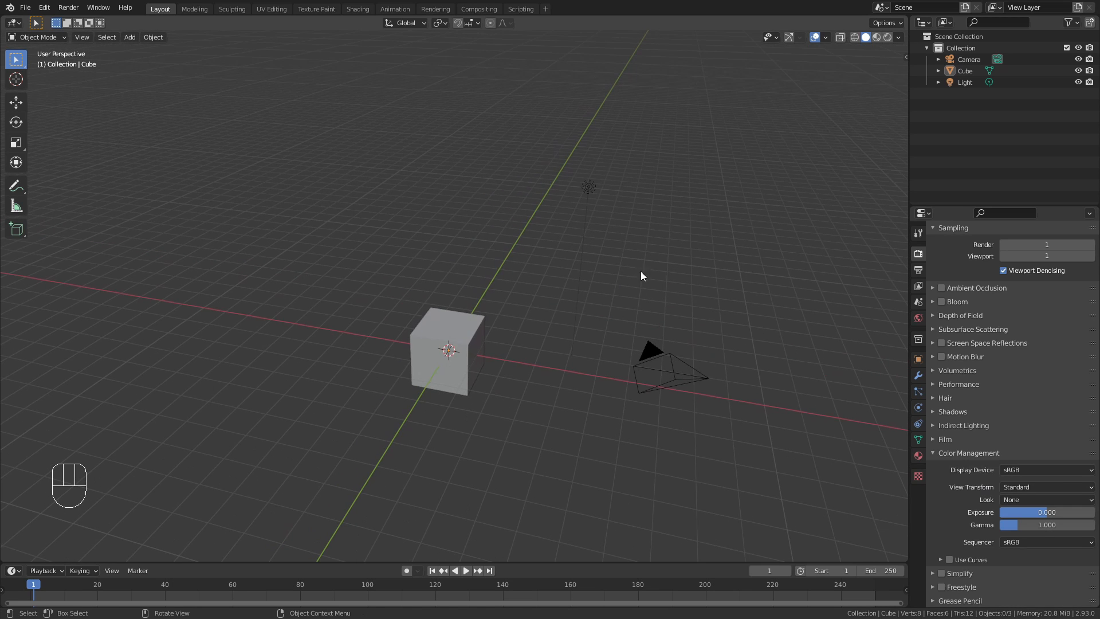
click(546, 9)
mouse_move(514, 33)
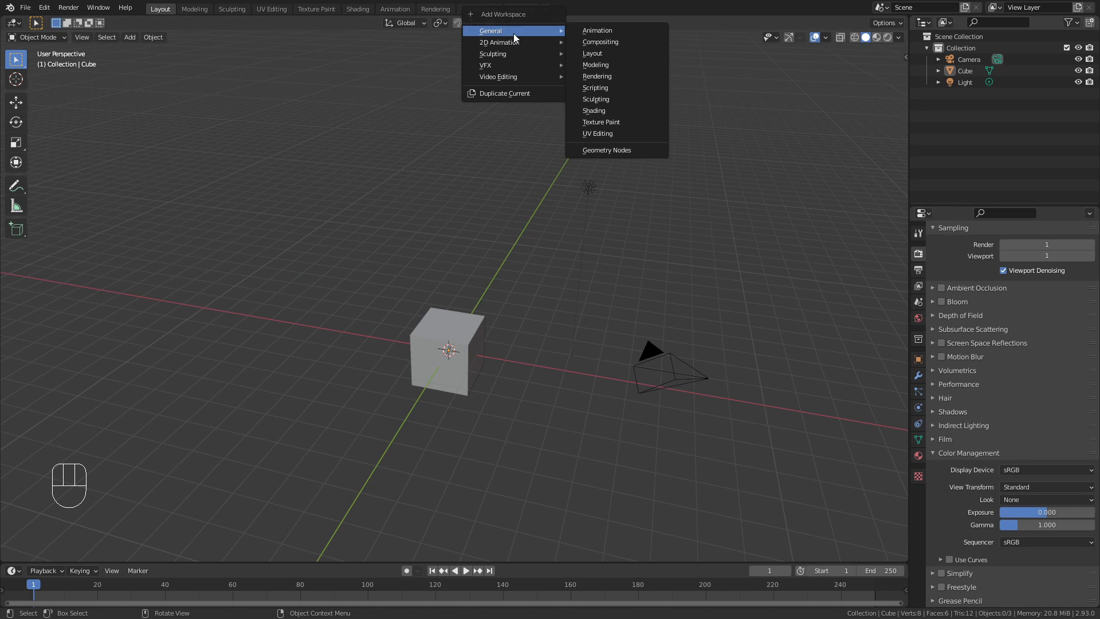
mouse_move(505, 64)
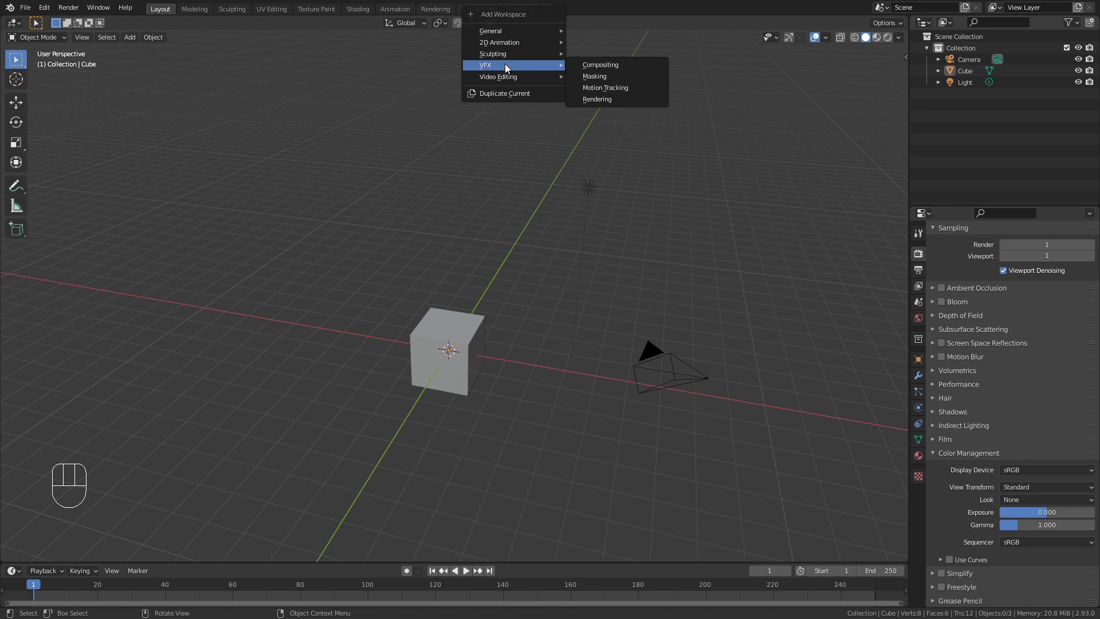
click(616, 88)
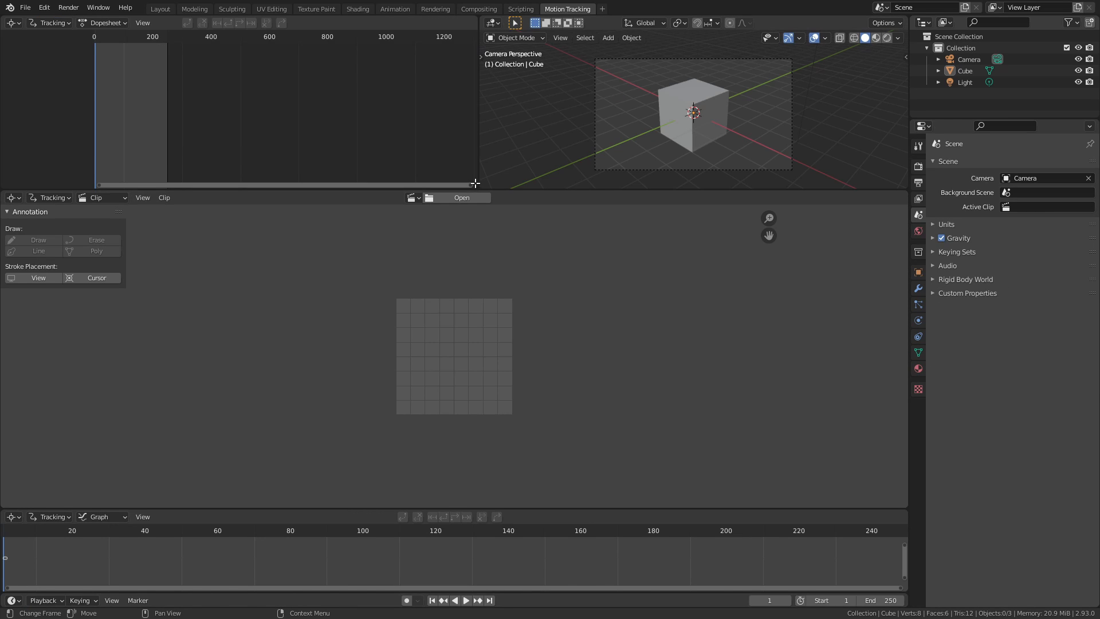
drag(475, 182, 831, 183)
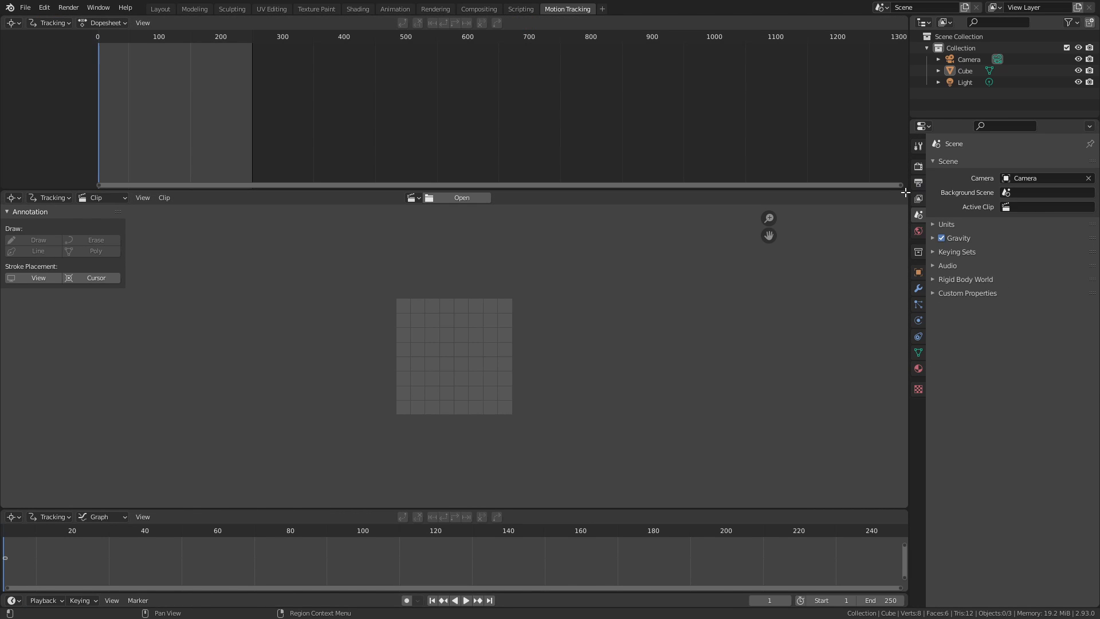
drag(906, 192, 869, 137)
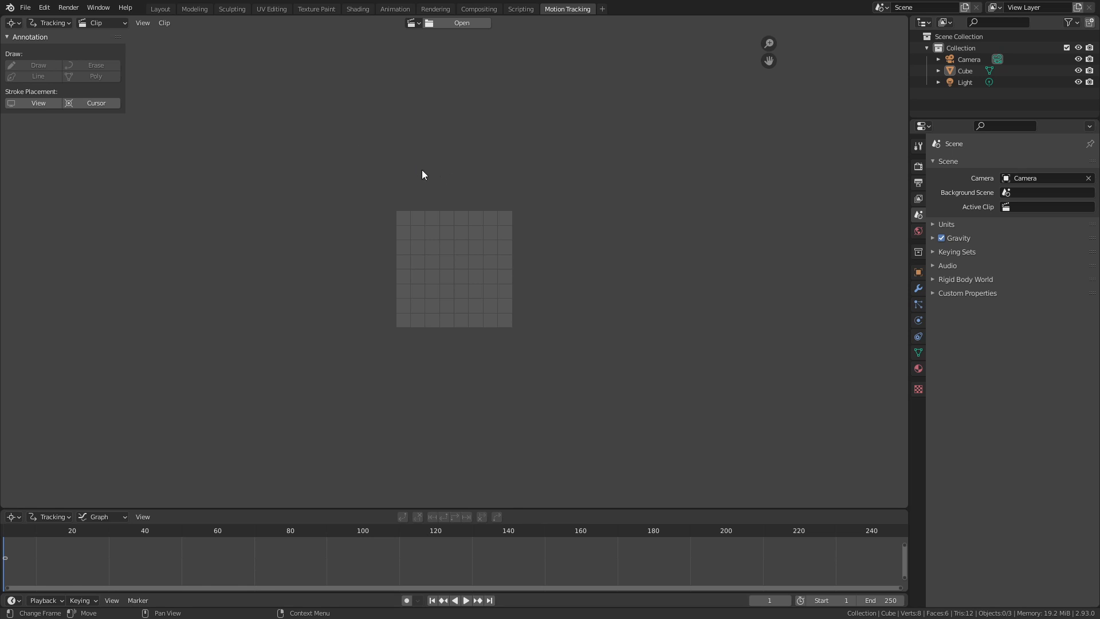
Open footage.mp4 from the Tutorial folder as the clip, hide the clip editor's sidebar and fit the footage in view
click(465, 25)
scroll(284, 372, down, 2)
click(264, 389)
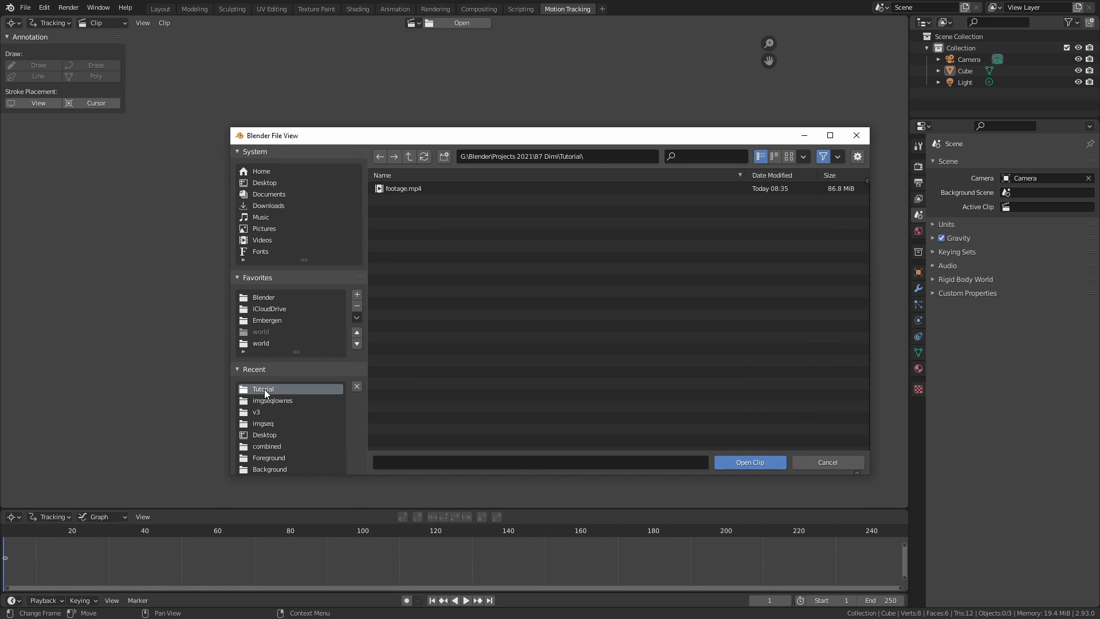
click(401, 188)
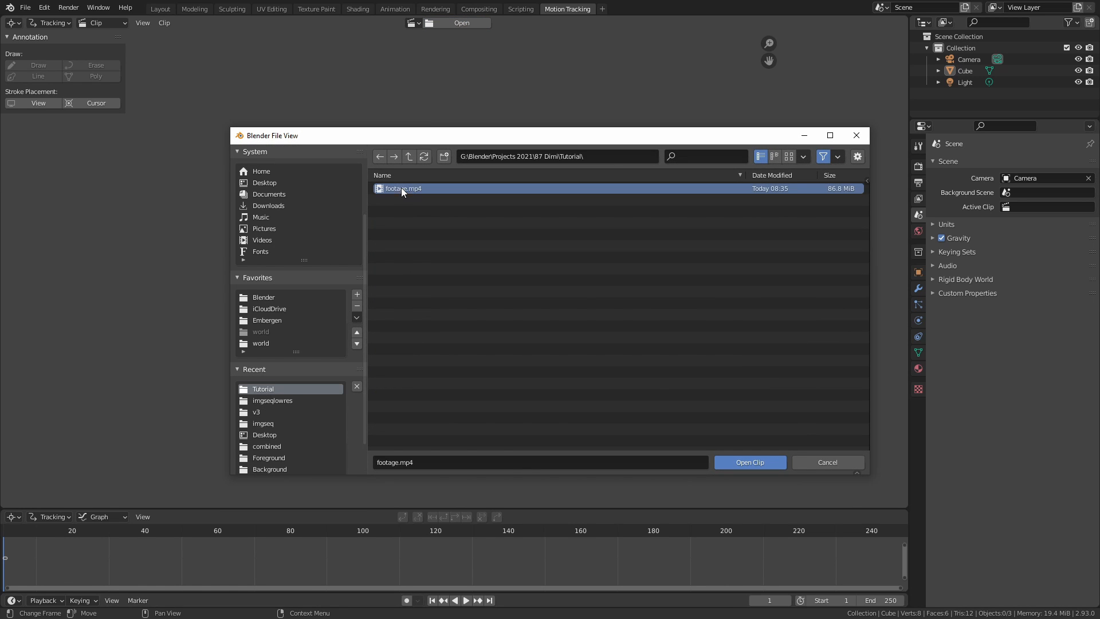
click(751, 463)
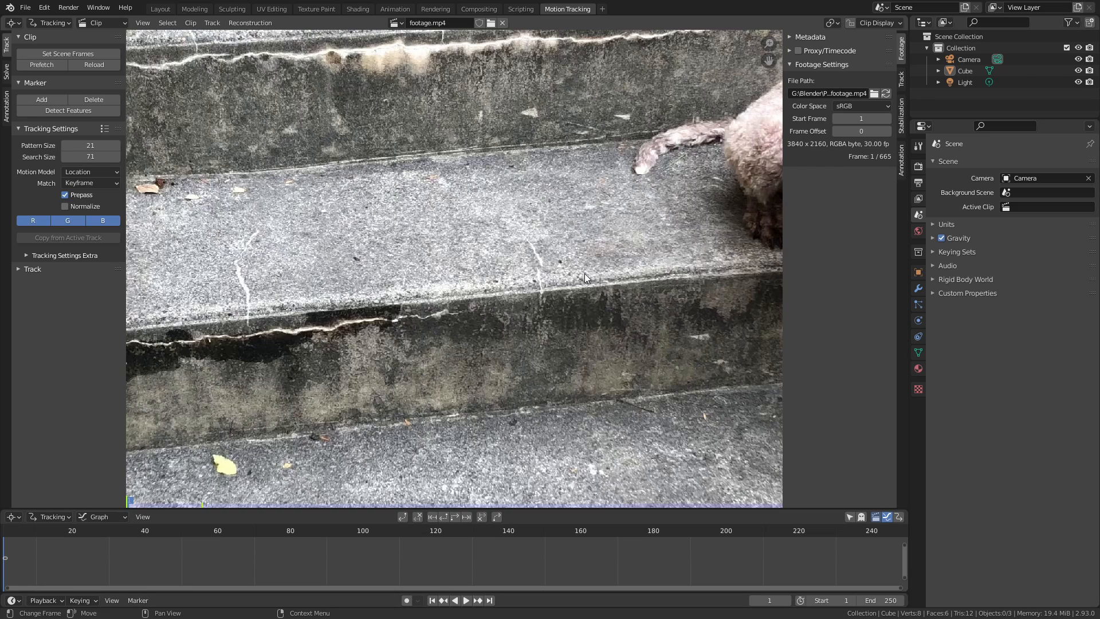
key(n)
key(Home)
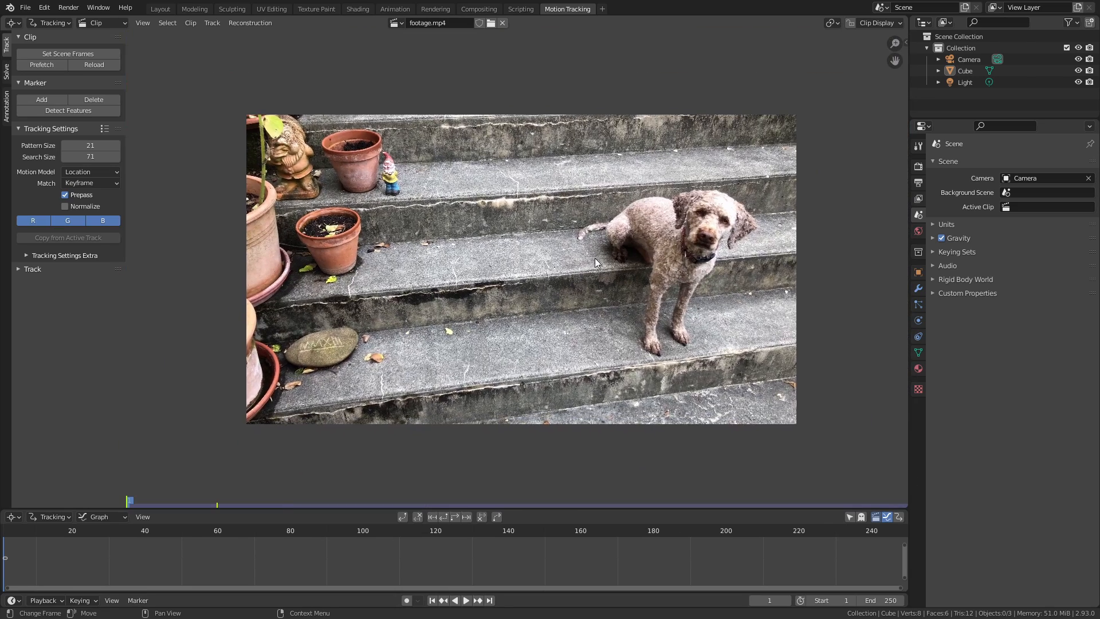
scroll(595, 257, up, 1)
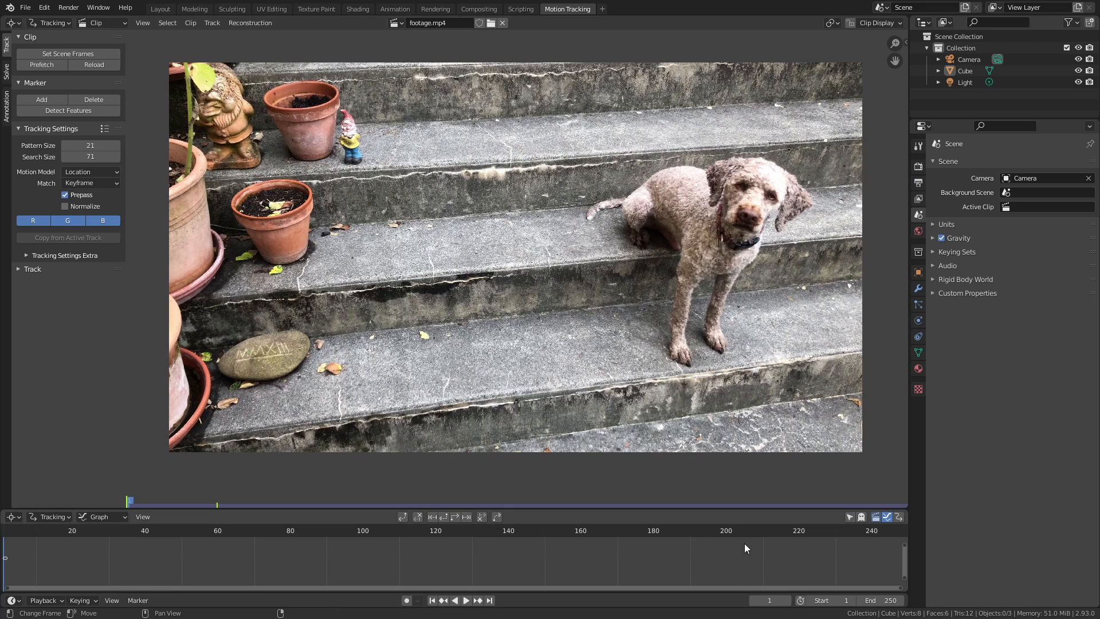
Set the scene's frame range to start at 180 and end at 500
key(Home)
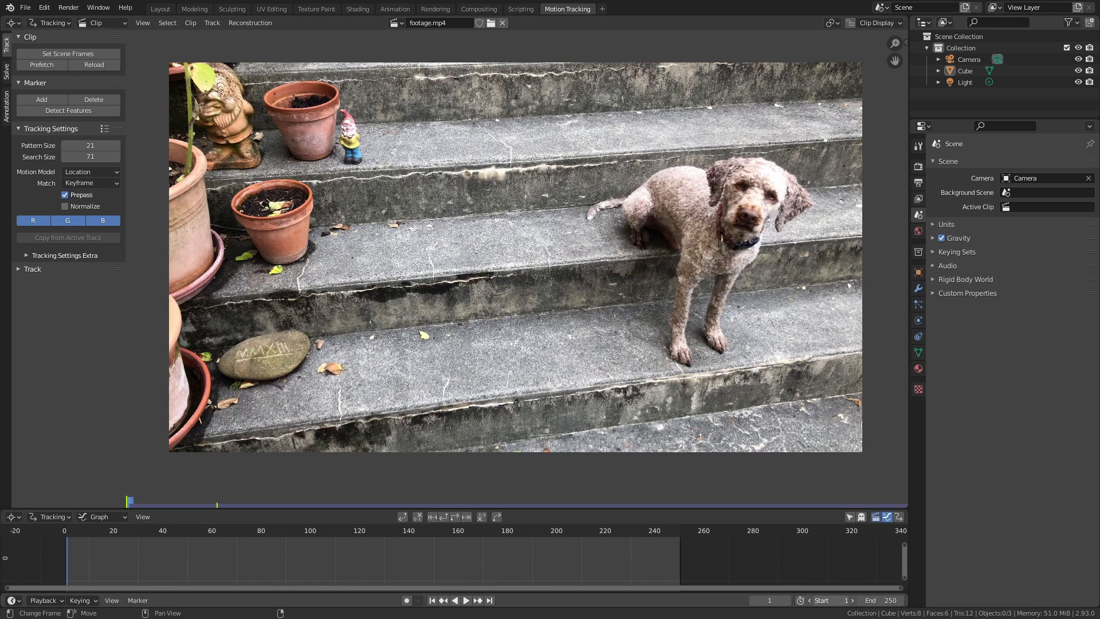
double_click(827, 601)
key(Tab)
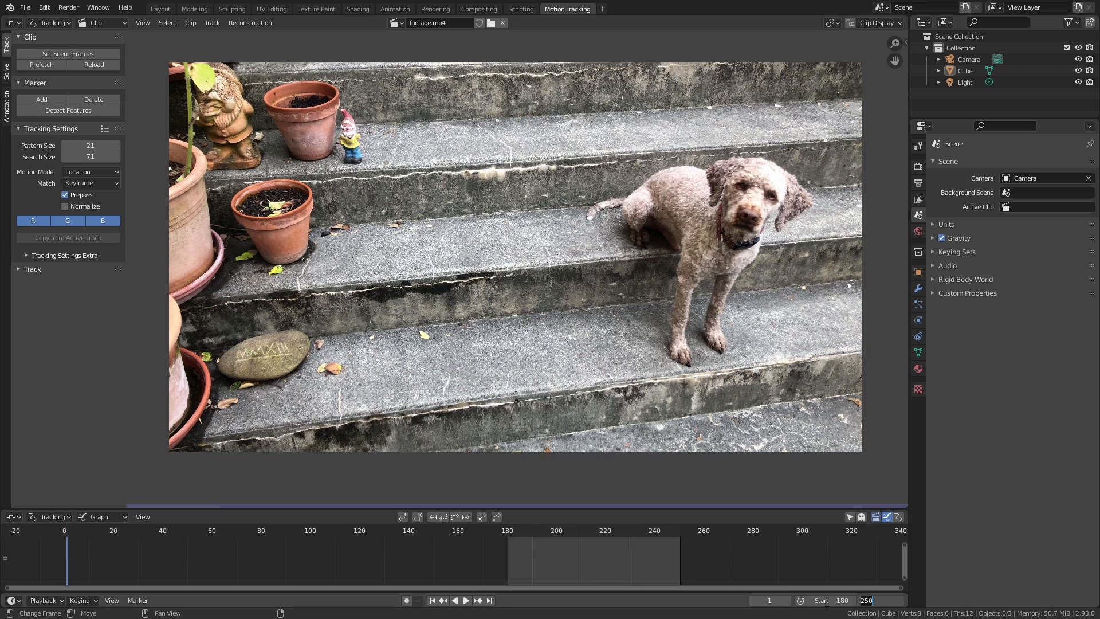
text(5)
key(Return)
mouse_move(724, 538)
middle_down()
mouse_move(443, 557)
mouse_move(273, 551)
middle_up()
scroll(321, 535, down, 1)
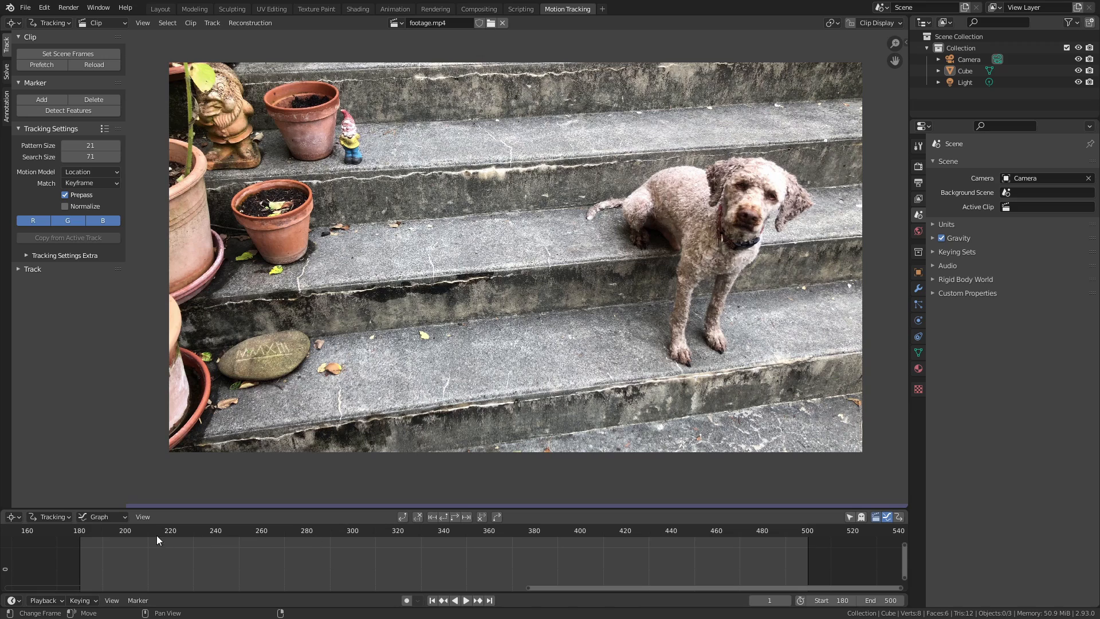
Go to the start frame 180 and prefetch the clip's frames into memory
click(88, 528)
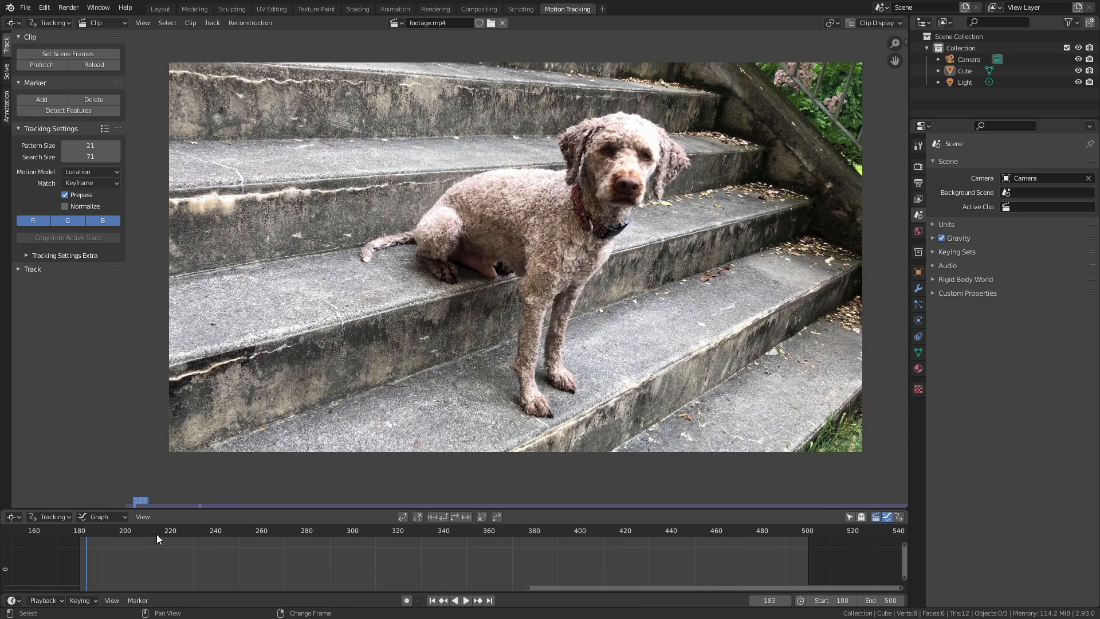
key(shift+Left)
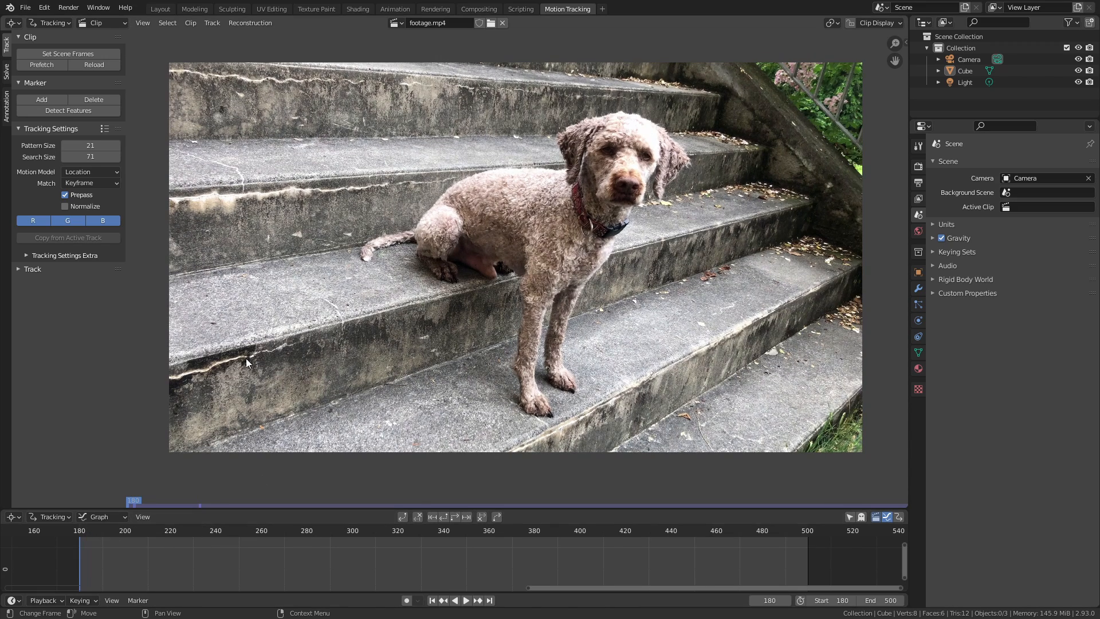
click(49, 65)
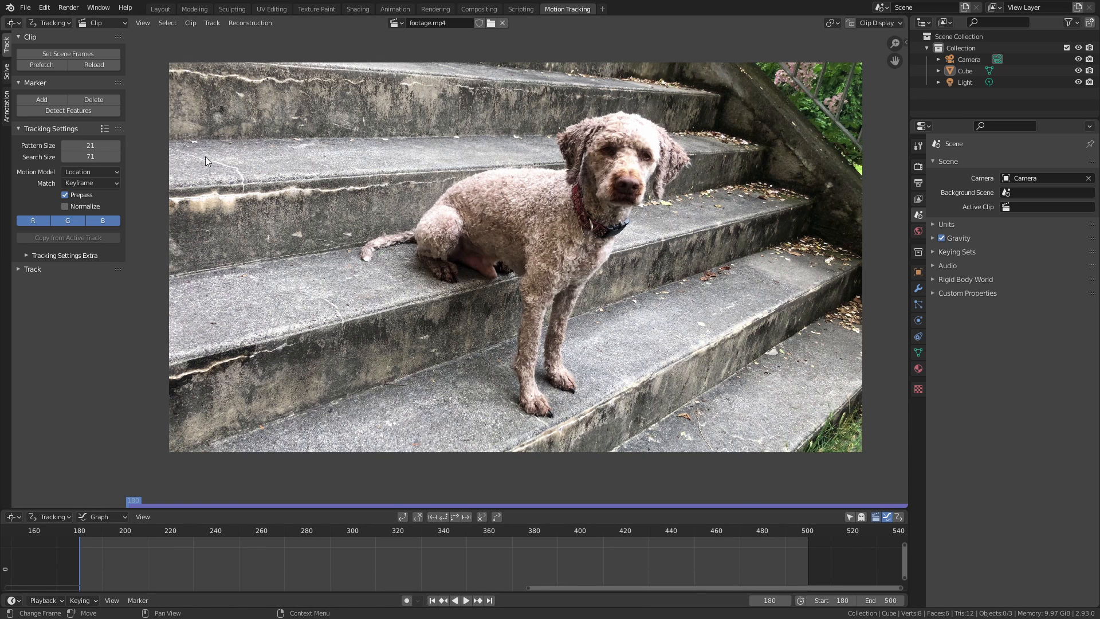
Set the motion model in the tracking settings to Affine
click(84, 173)
click(67, 172)
click(69, 173)
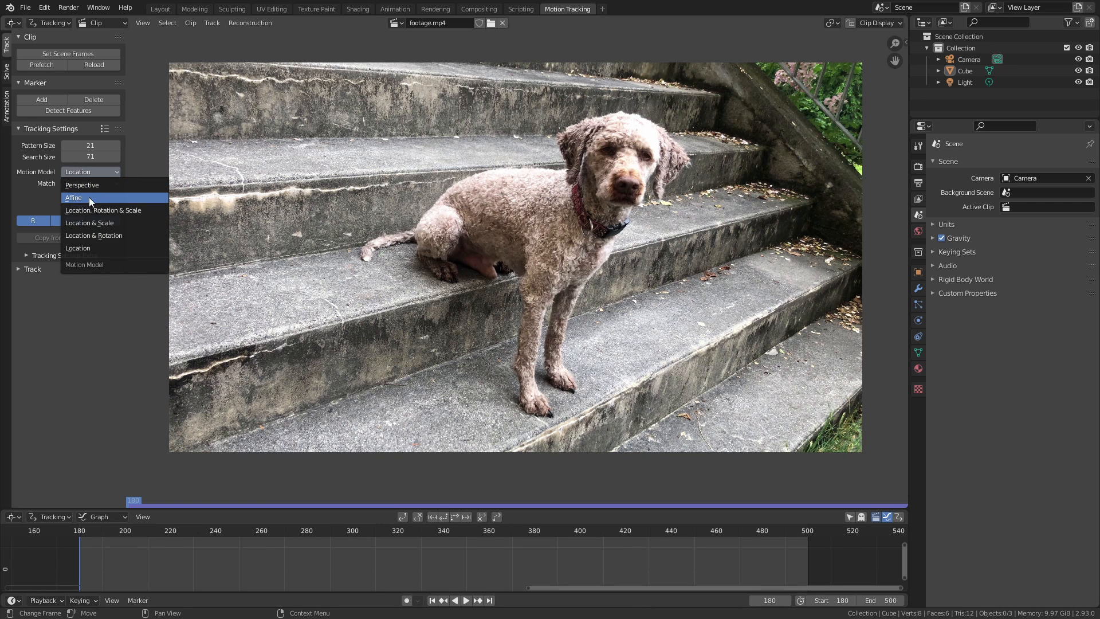
click(95, 198)
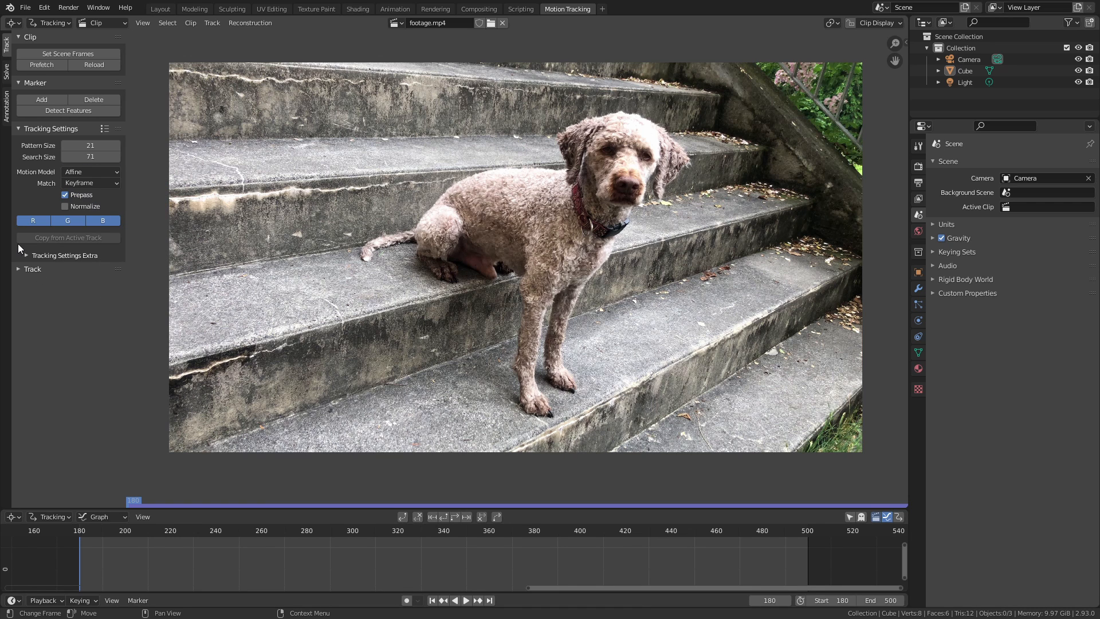
Expand the extra tracking settings and set the margin to 20 px
click(27, 256)
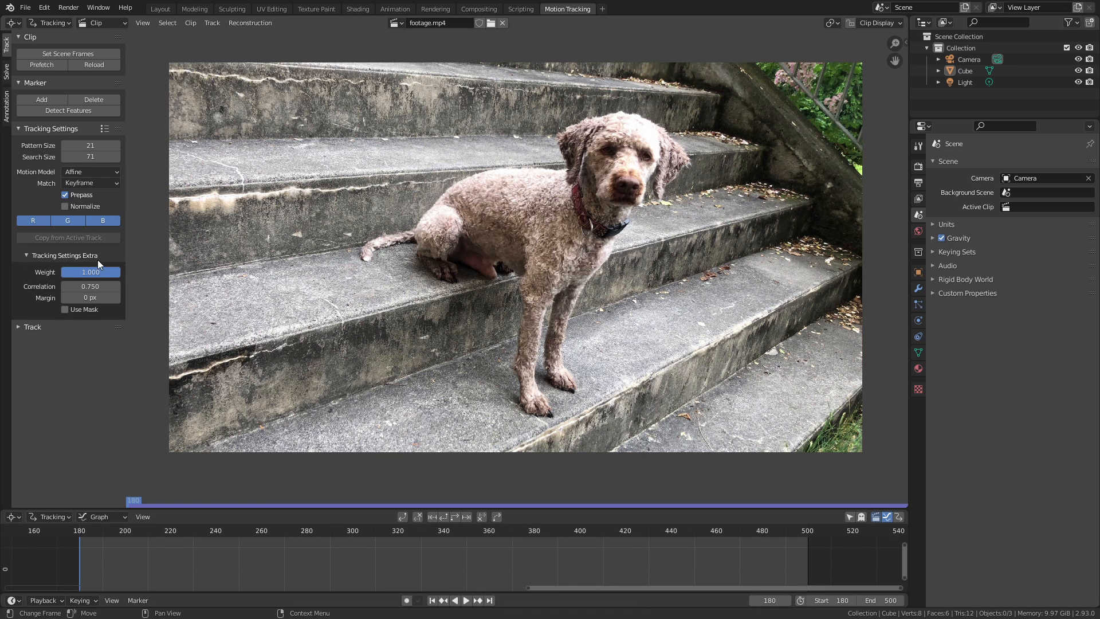
click(86, 298)
key(Return)
Detect features on frame 180 of the footage to place tracking markers automatically
middle_drag(419, 204, 411, 208)
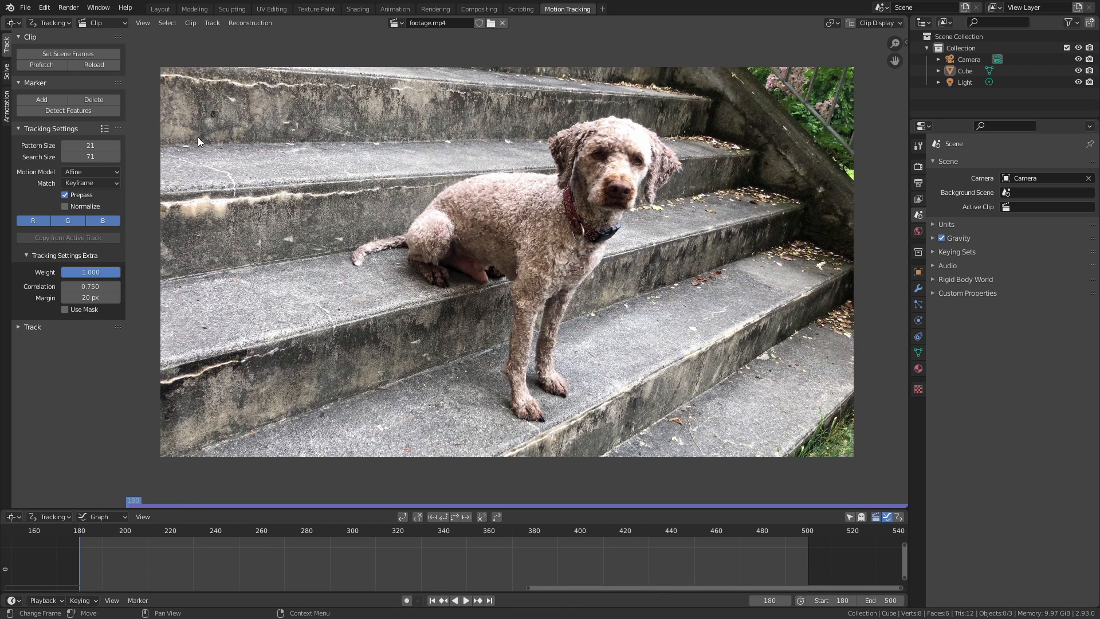
click(60, 110)
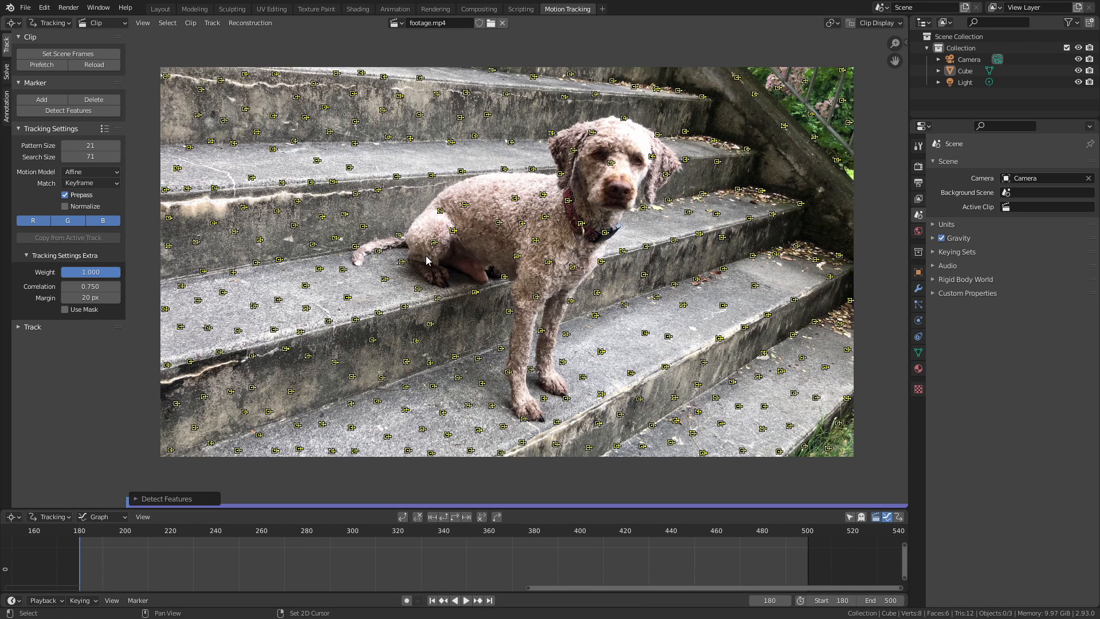
mouse_move(423, 286)
middle_down()
mouse_move(419, 299)
mouse_move(419, 286)
middle_up()
scroll(426, 275, down, 1)
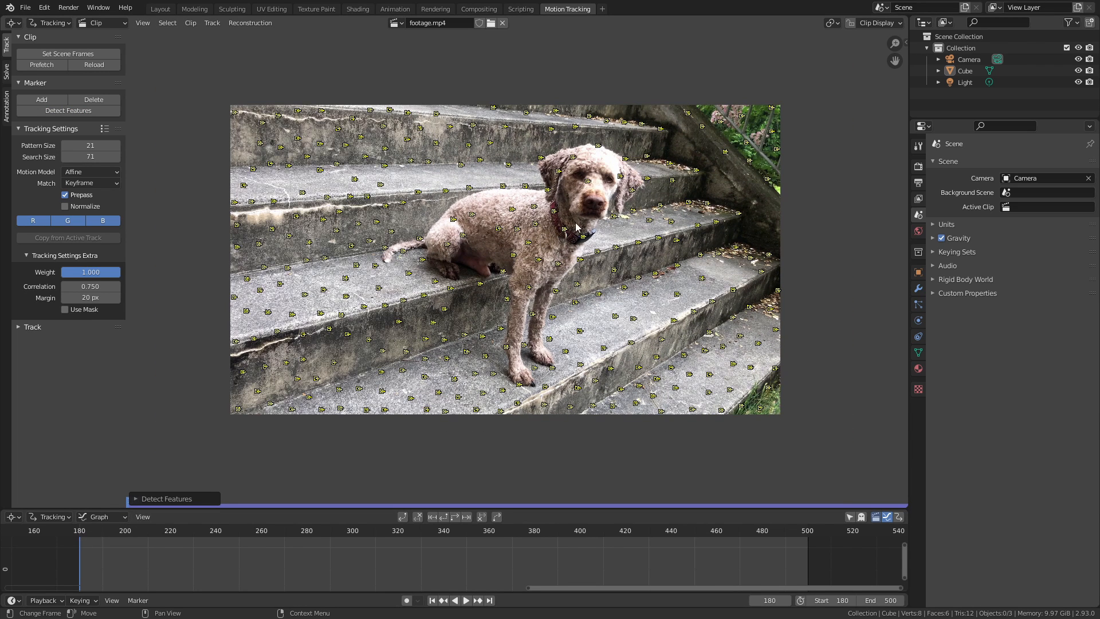
scroll(526, 383, up, 1)
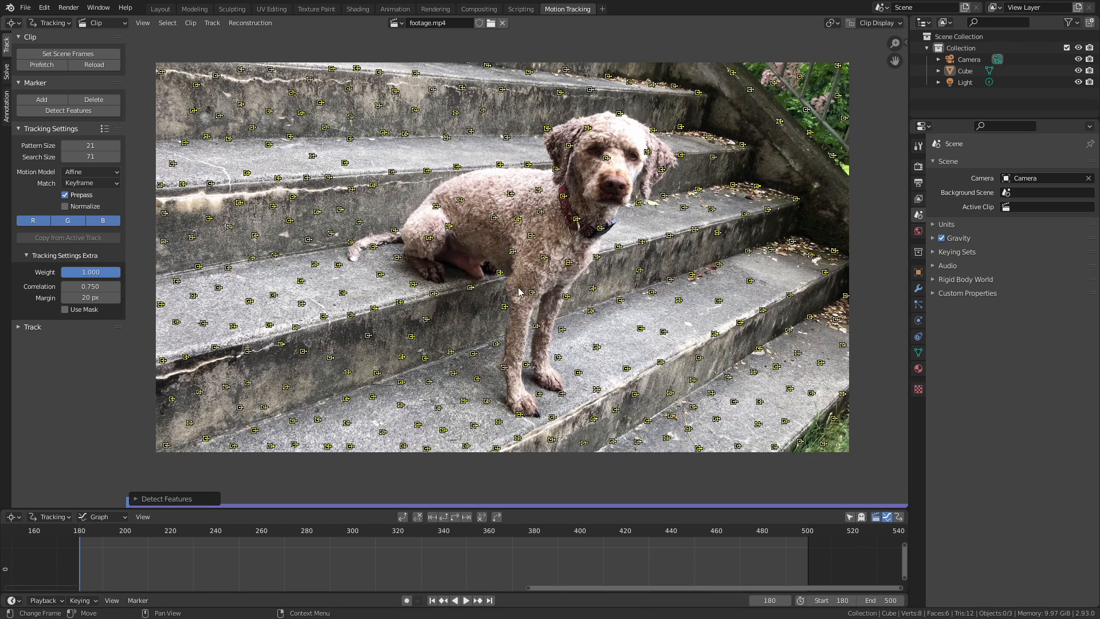
Circle-select the tracking markers on and around the dog and delete them
middle_drag(596, 176, 589, 198)
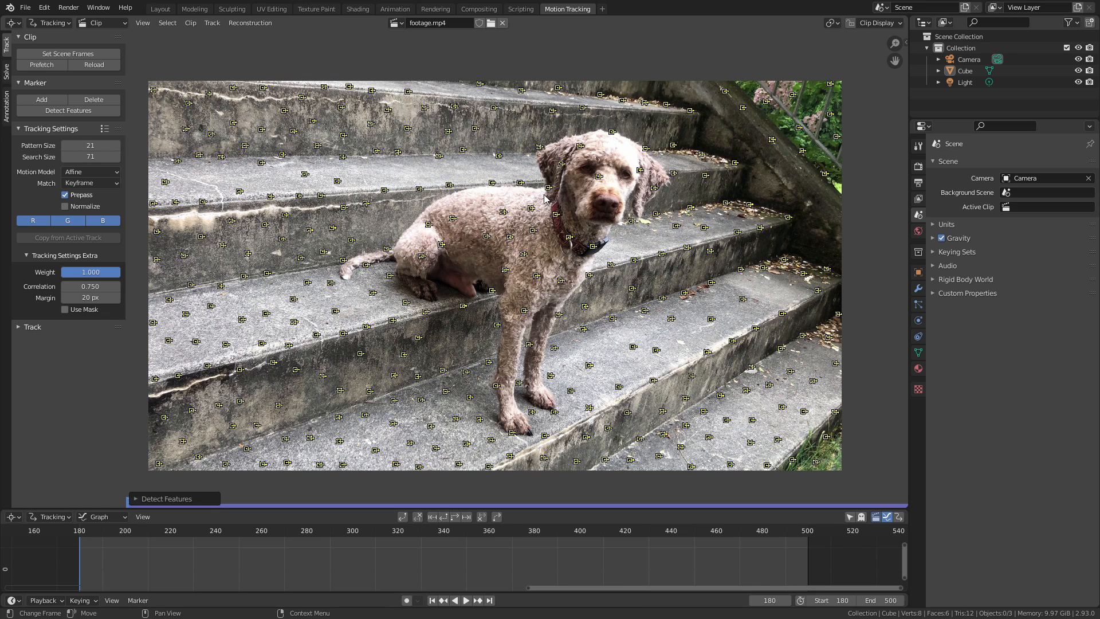
key(alt+a)
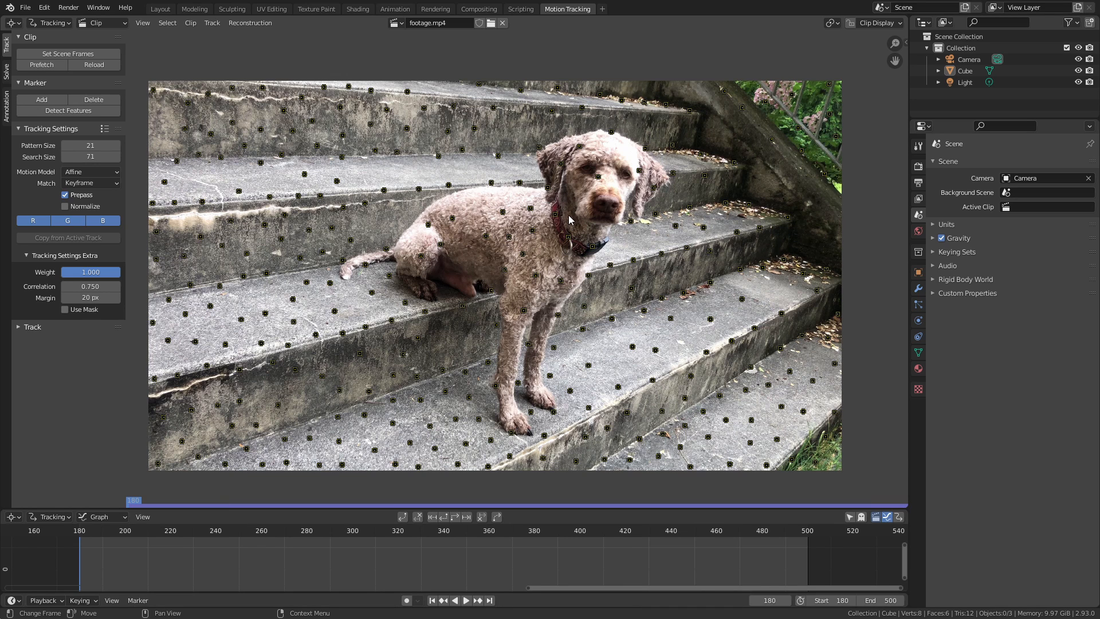
key(c)
mouse_move(568, 215)
mouse_down()
mouse_move(573, 172)
mouse_move(625, 150)
mouse_move(622, 194)
mouse_move(576, 224)
mouse_move(507, 401)
mouse_move(487, 264)
mouse_move(458, 233)
mouse_move(378, 221)
mouse_move(352, 249)
mouse_move(430, 273)
mouse_up()
key(Escape)
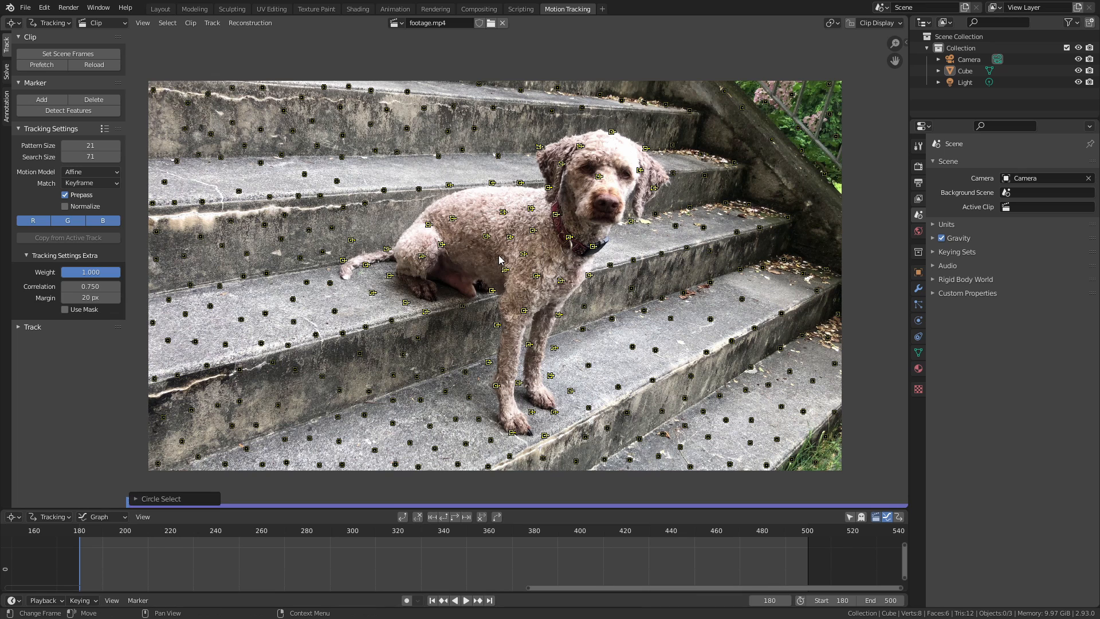
key(x)
click(500, 259)
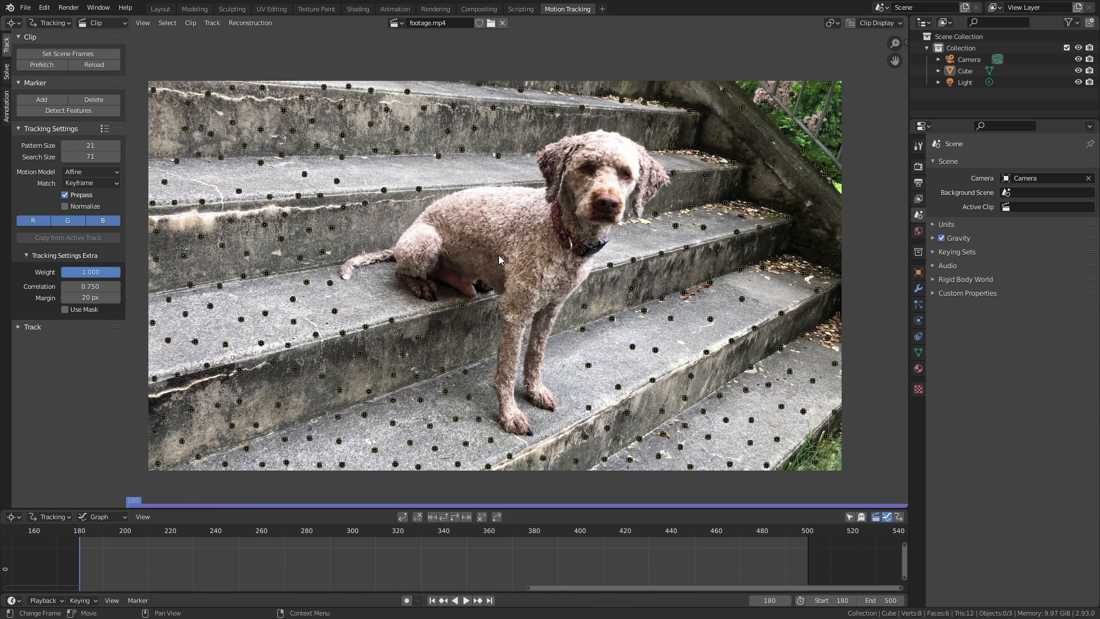
Circle-select the markers on the plants and railing in the footage's upper-right corner and delete them
shift+middle_drag(768, 232, 683, 260)
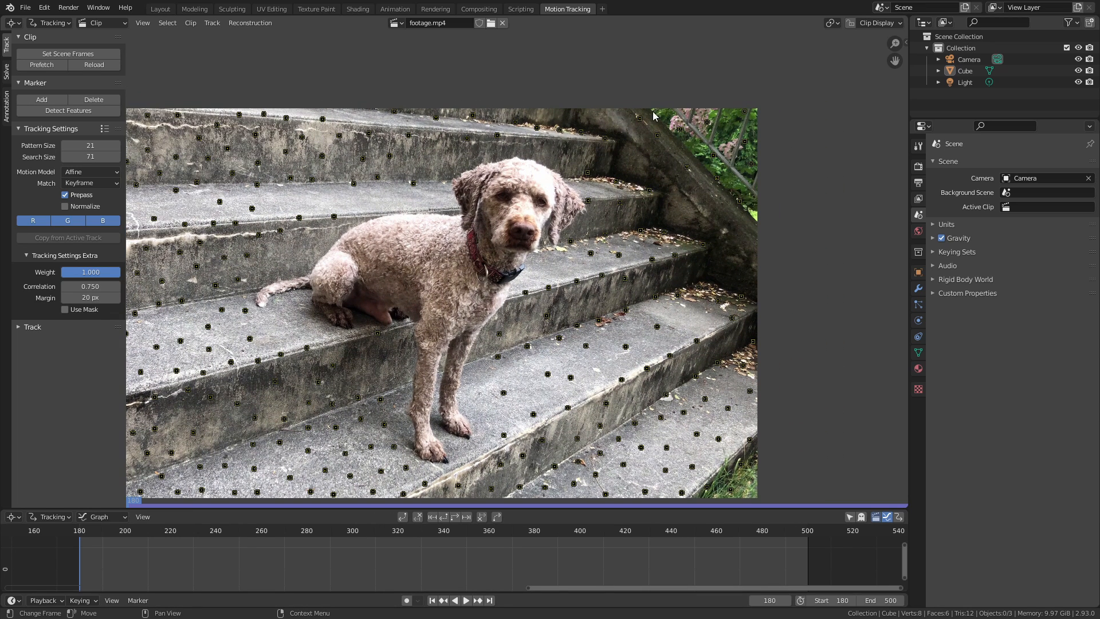
key(x)
key(c)
mouse_move(720, 136)
mouse_down()
mouse_move(663, 86)
mouse_move(762, 179)
mouse_move(729, 114)
mouse_up()
right_click(726, 116)
key(c)
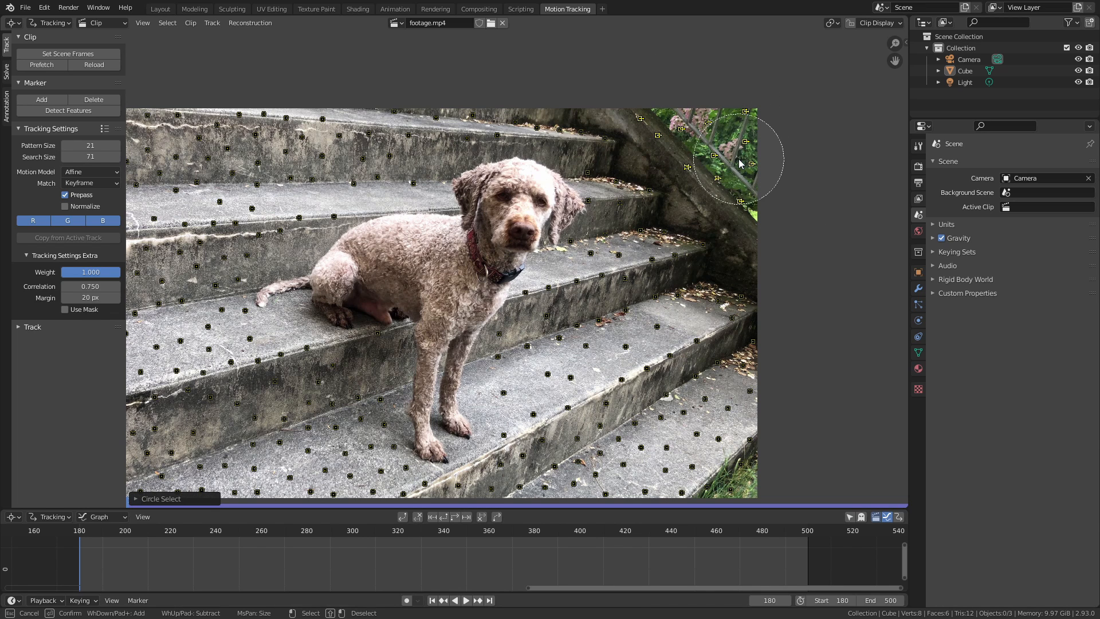
right_click(739, 164)
key(x)
click(738, 164)
Circle-select the markers on the grass in the footage's lower-right corner and delete them
middle_drag(505, 267, 557, 208)
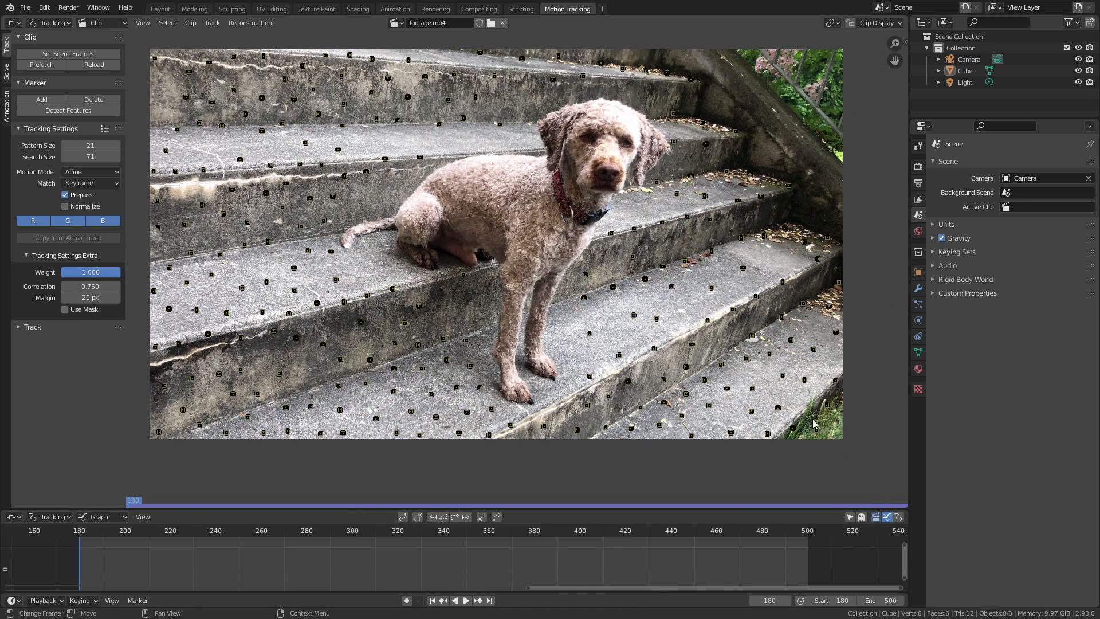
middle_drag(808, 430, 719, 352)
mouse_move(757, 300)
mouse_down()
mouse_move(754, 348)
mouse_move(733, 356)
mouse_up()
key(c)
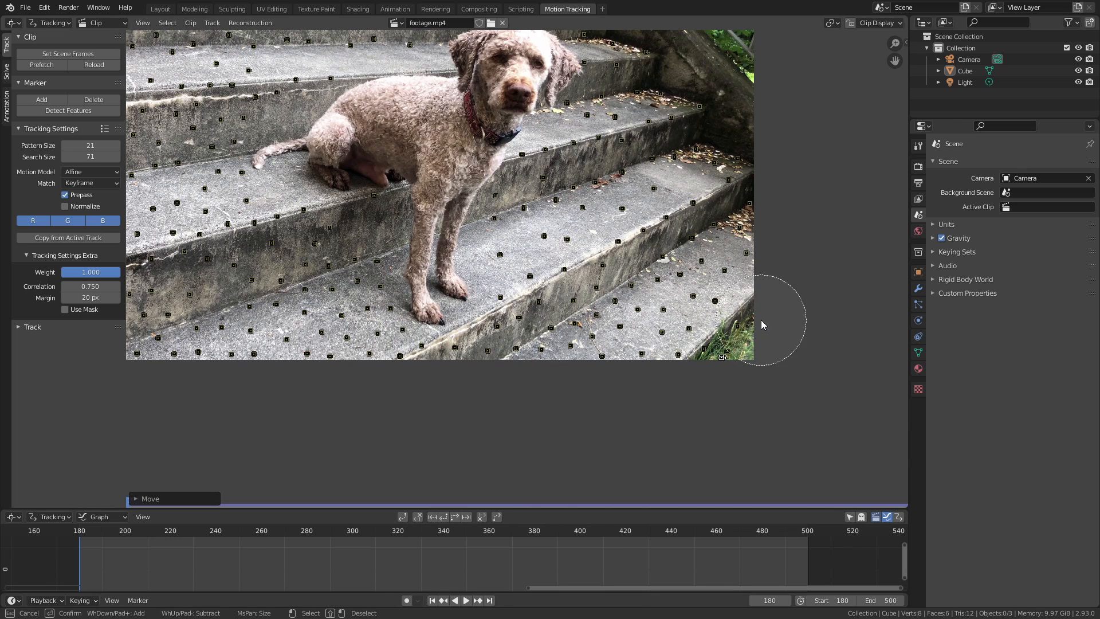
click(741, 356)
key(Escape)
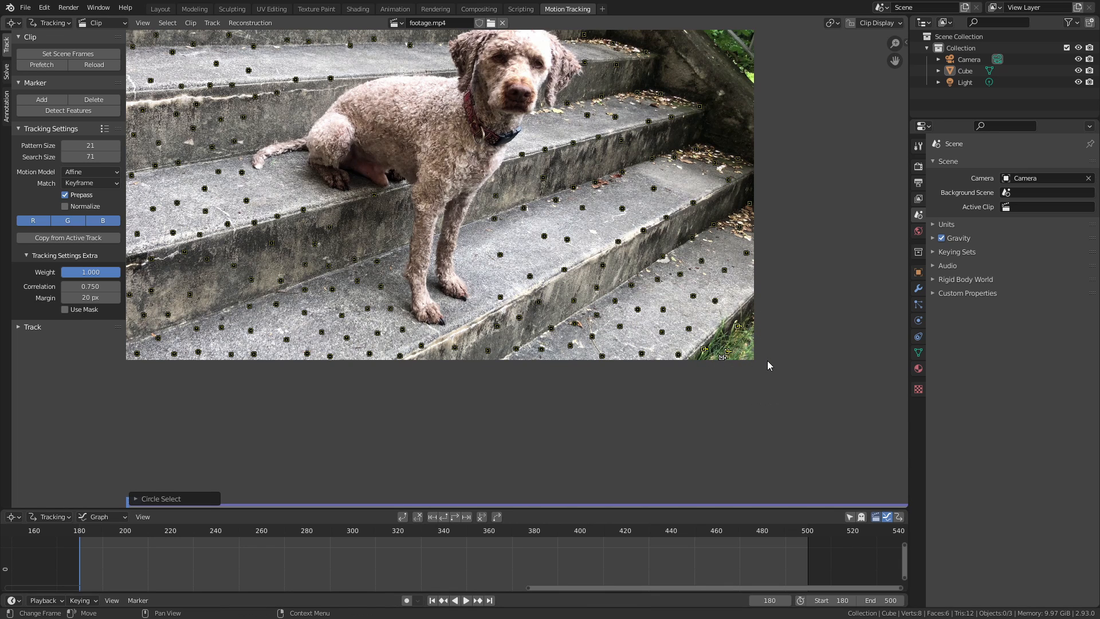
key(x)
click(768, 361)
Select all remaining markers and track them forwards from frame 180 to frame 500
middle_drag(602, 216, 683, 315)
key(a)
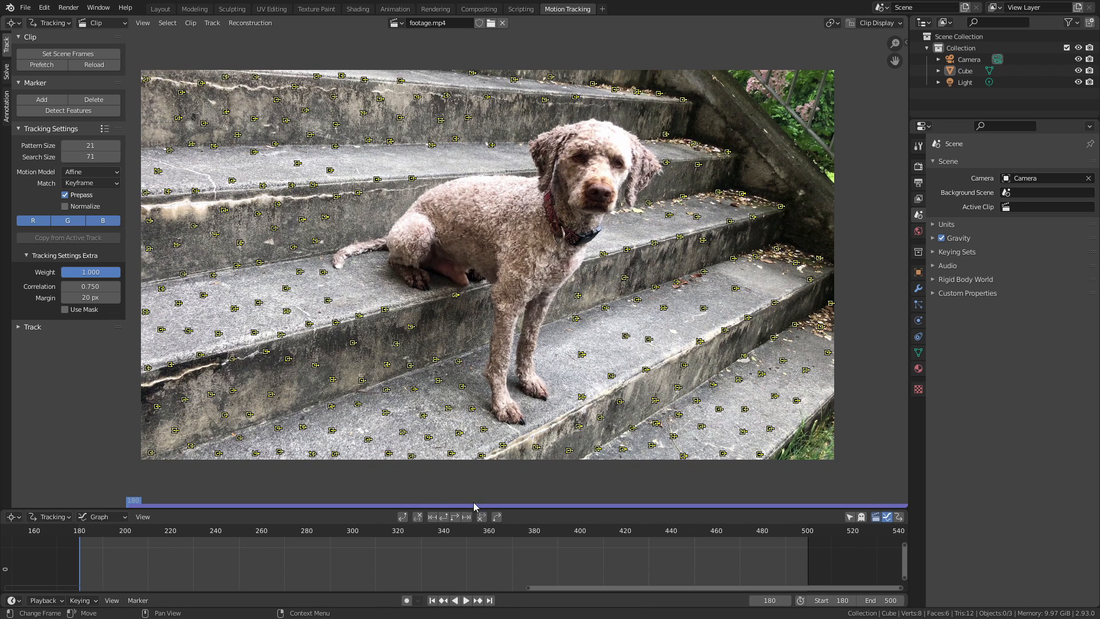
click(457, 517)
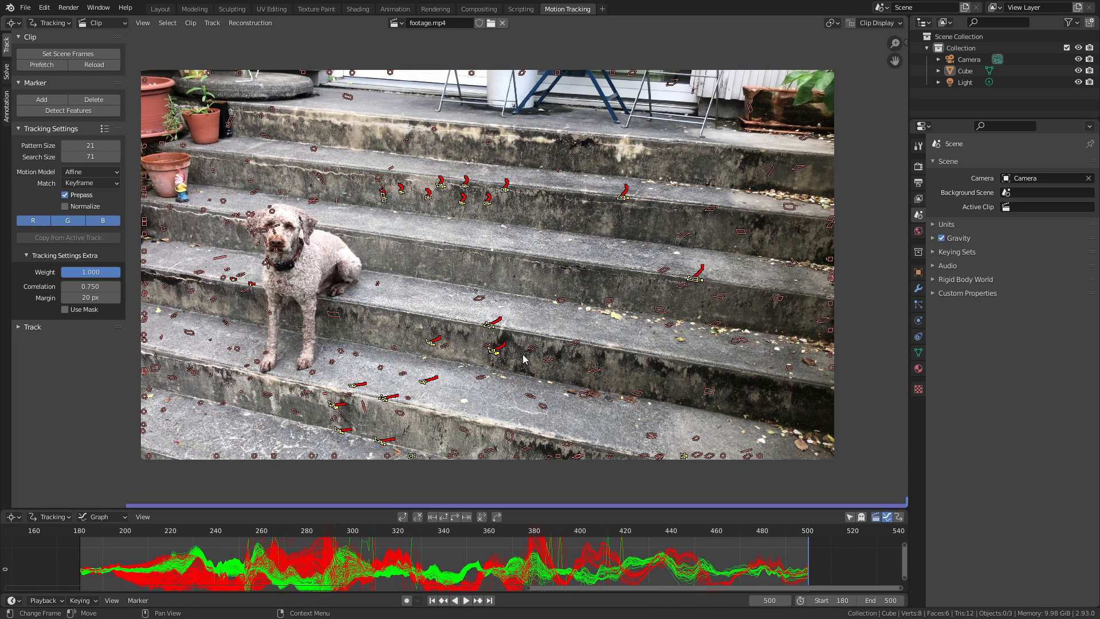
Inspect the spikes in the track motion curves and check the tracked markers on frame 340
scroll(544, 553, down, 3)
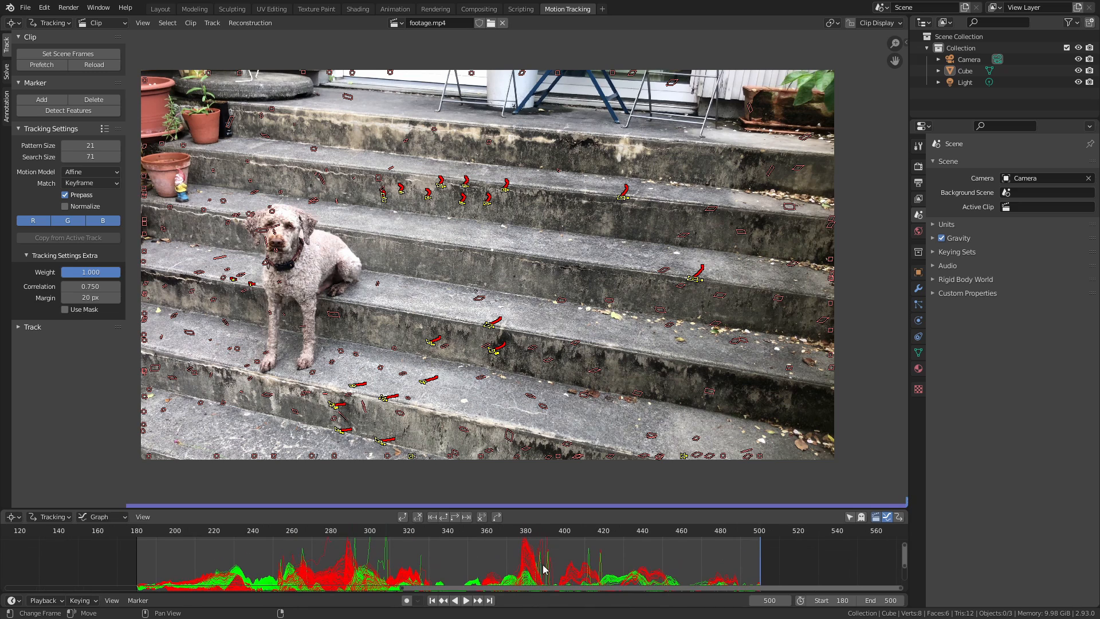
drag(536, 509, 536, 381)
mouse_move(527, 520)
middle_down()
mouse_move(523, 408)
mouse_move(527, 556)
mouse_move(538, 516)
middle_up()
click(550, 516)
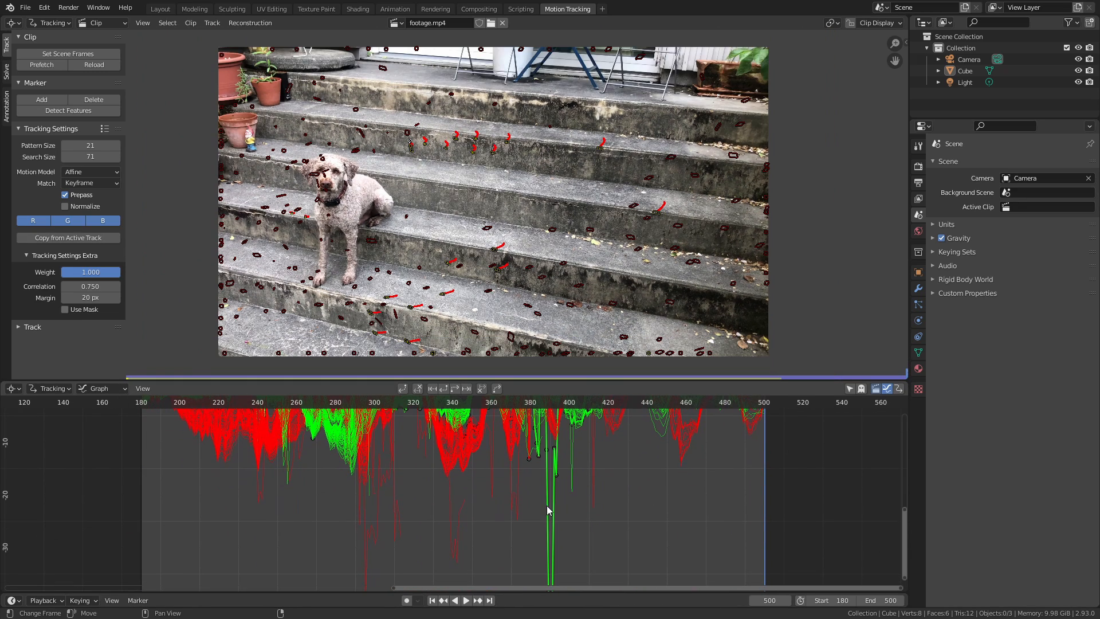
click(508, 485)
click(490, 478)
click(456, 519)
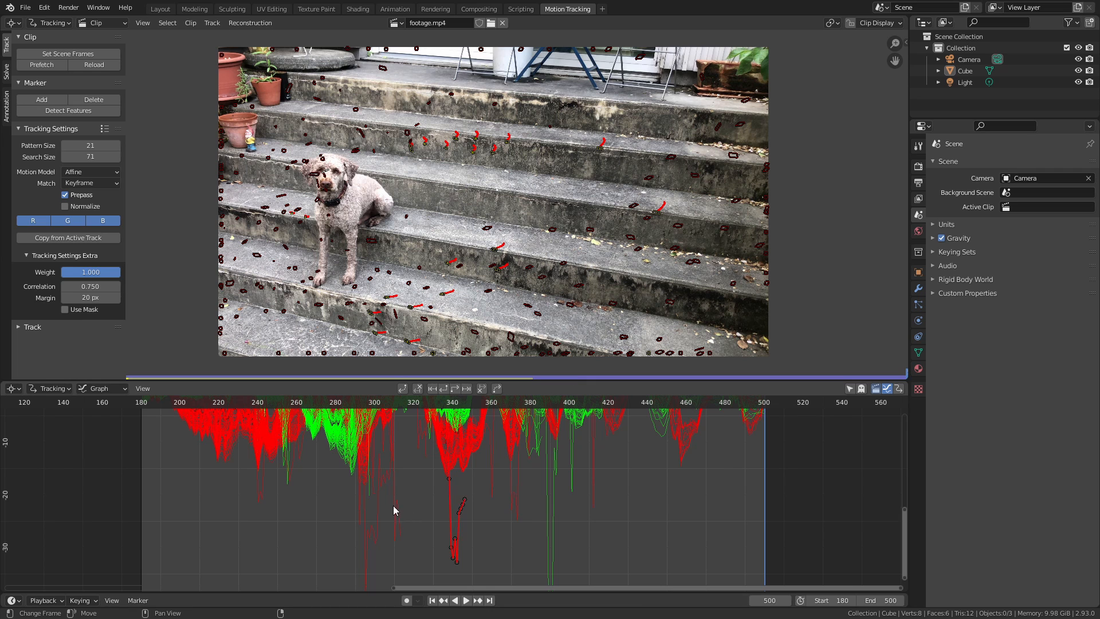
click(394, 506)
click(347, 514)
click(259, 498)
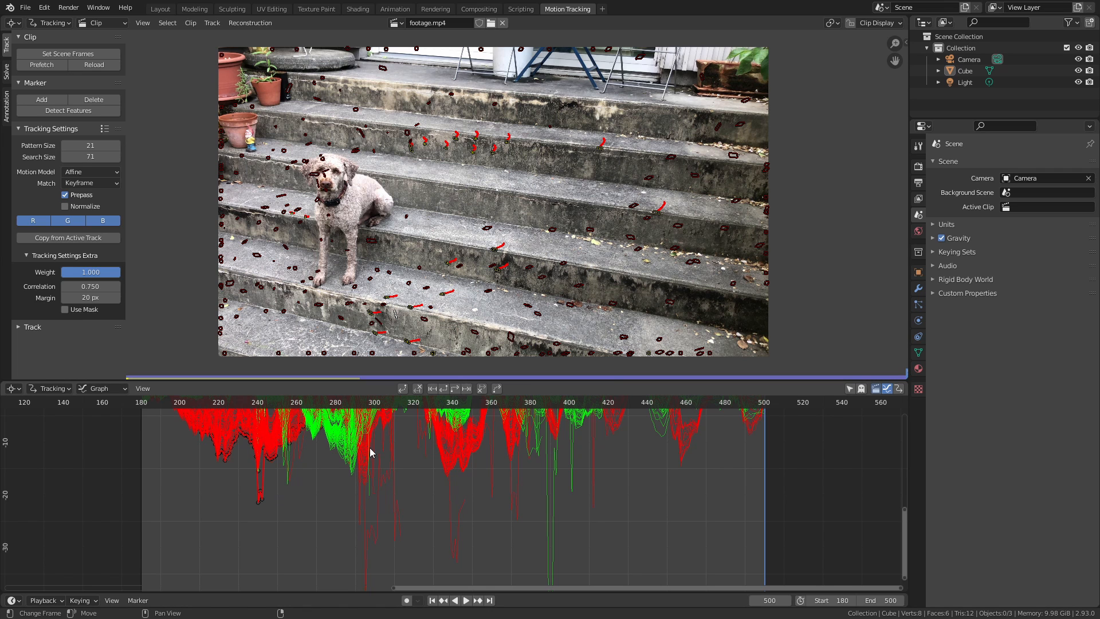
click(527, 378)
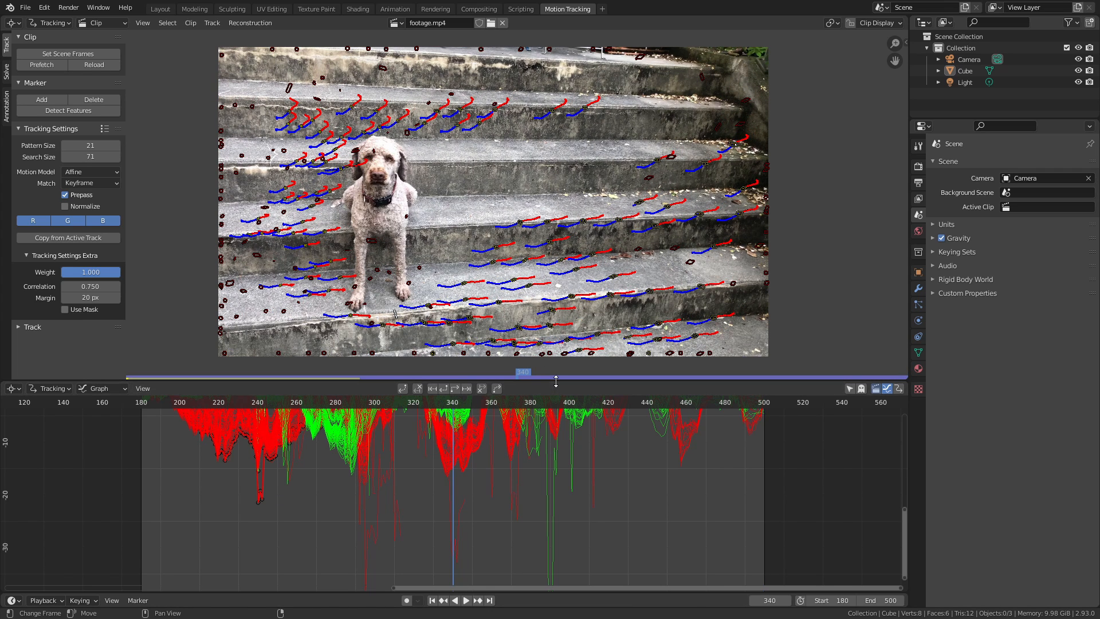
drag(555, 381, 554, 494)
key(Home)
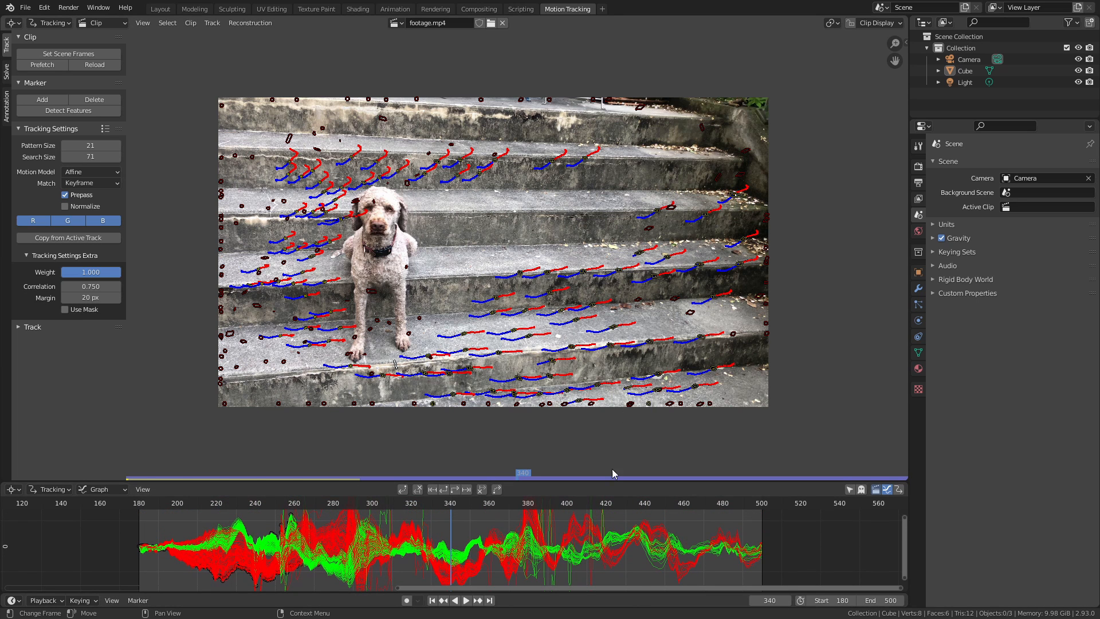
Go to the end frame 500, select all tracks and hide them
key(shift+Right)
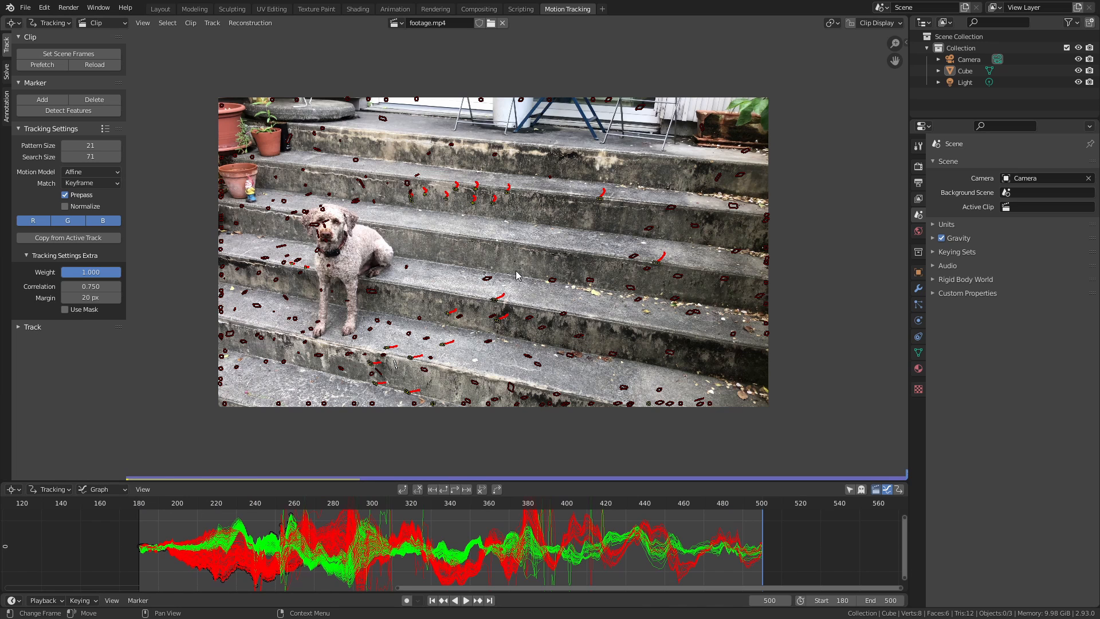
key(a)
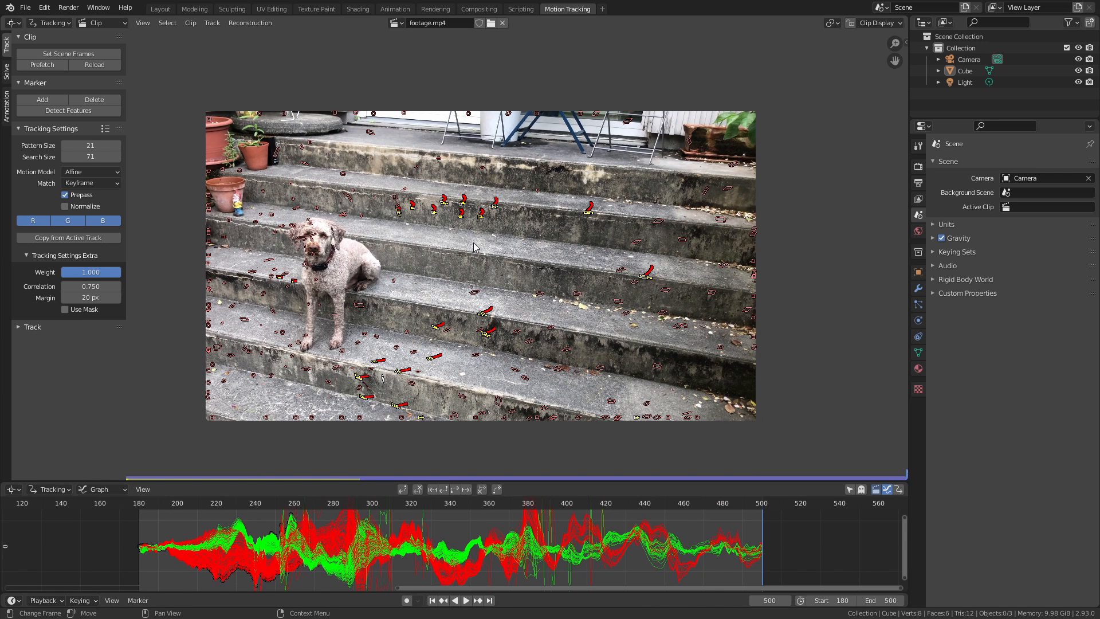
key(h)
scroll(458, 287, up, 1)
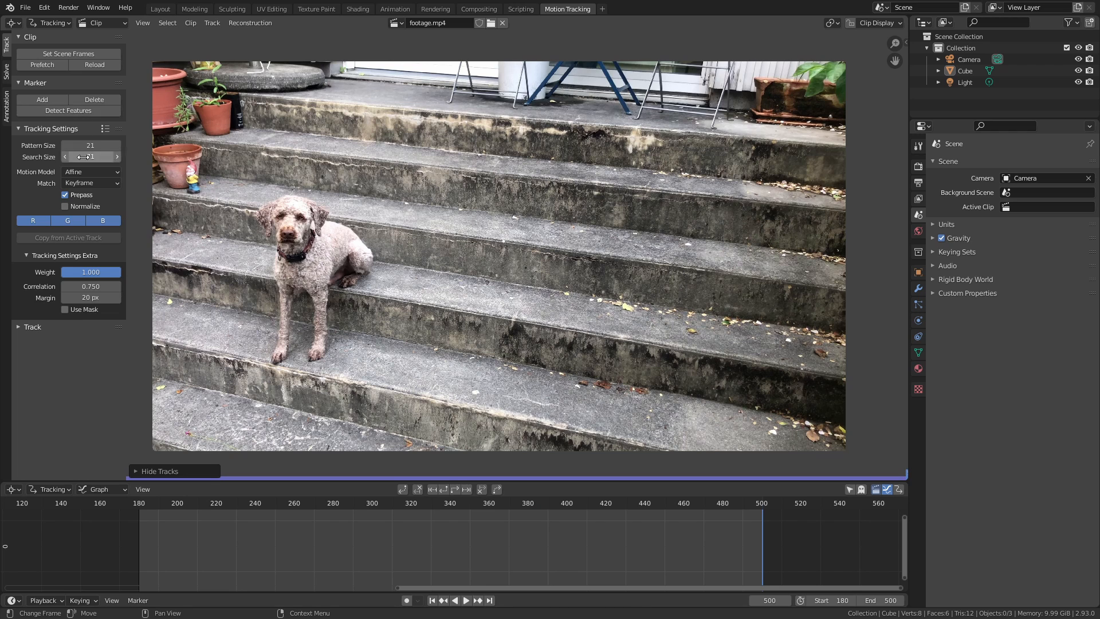
Detect features on frame 500 to place a second set of tracking markers
click(67, 110)
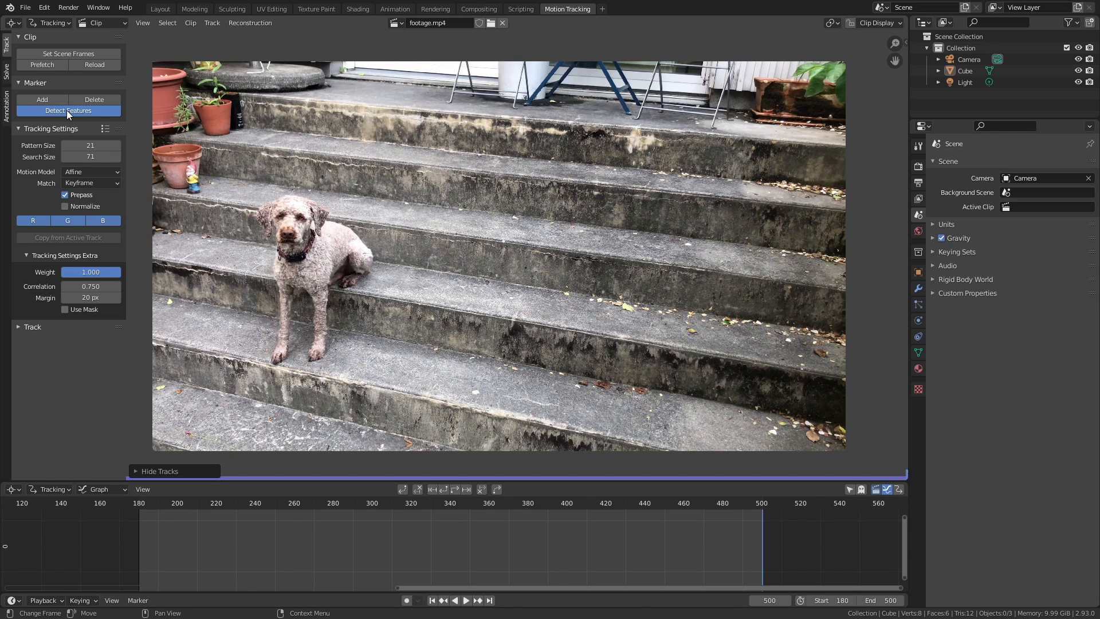
scroll(510, 289, down, 1)
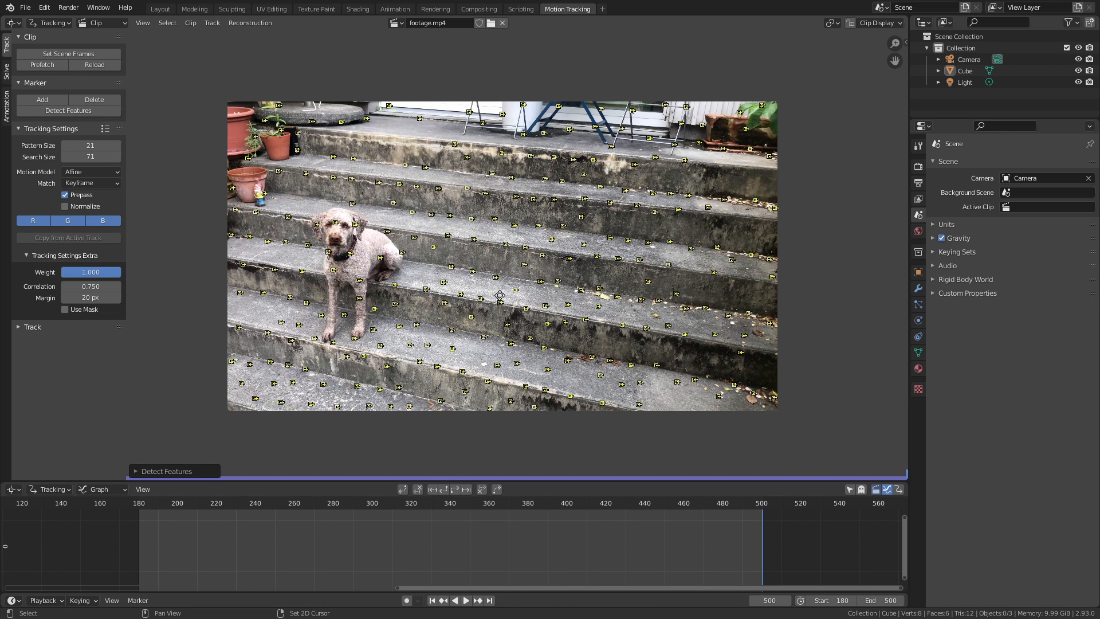
middle_drag(499, 294, 491, 298)
scroll(487, 280, up, 2)
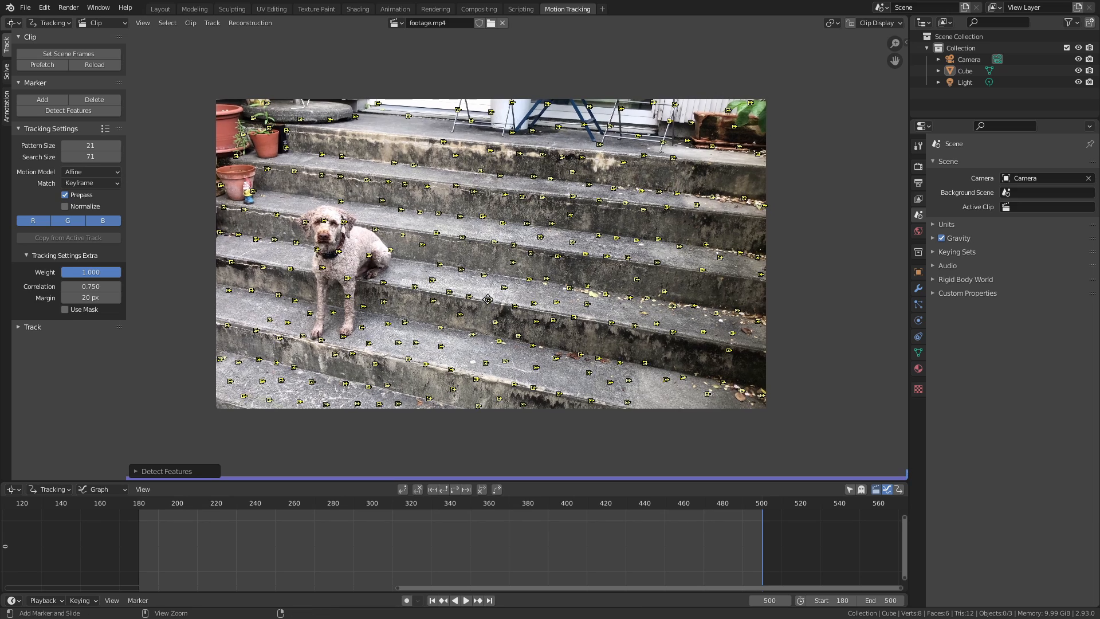
ctrl+middle_drag(489, 281, 489, 280)
middle_drag(430, 305, 471, 296)
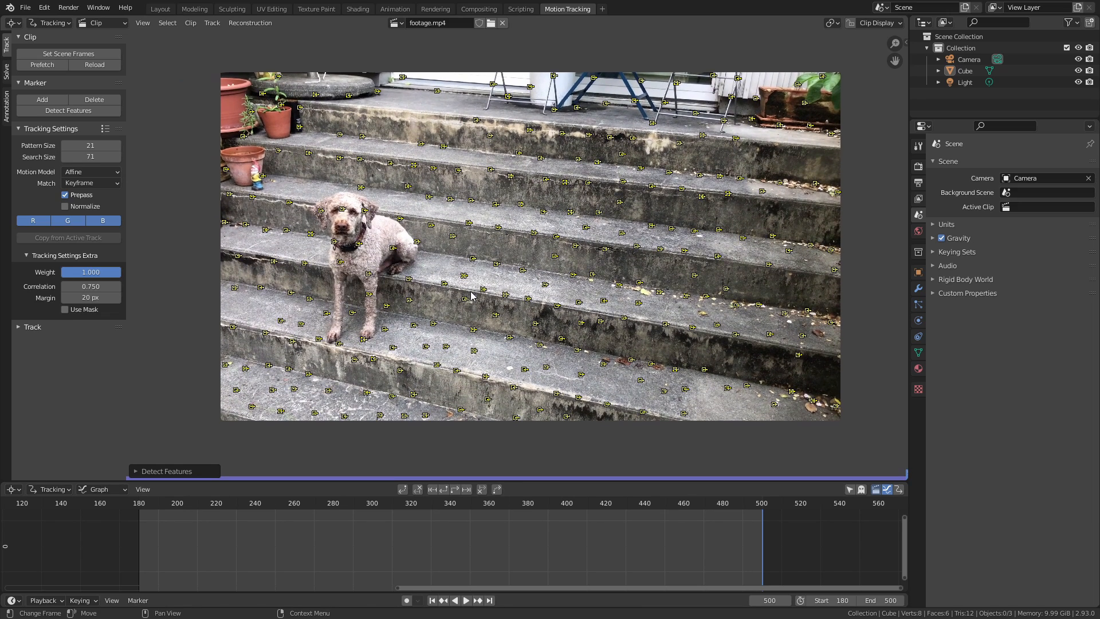
Circle-select the new markers on the dog, flower pots, plants and patio furniture, and delete them
key(alt+a)
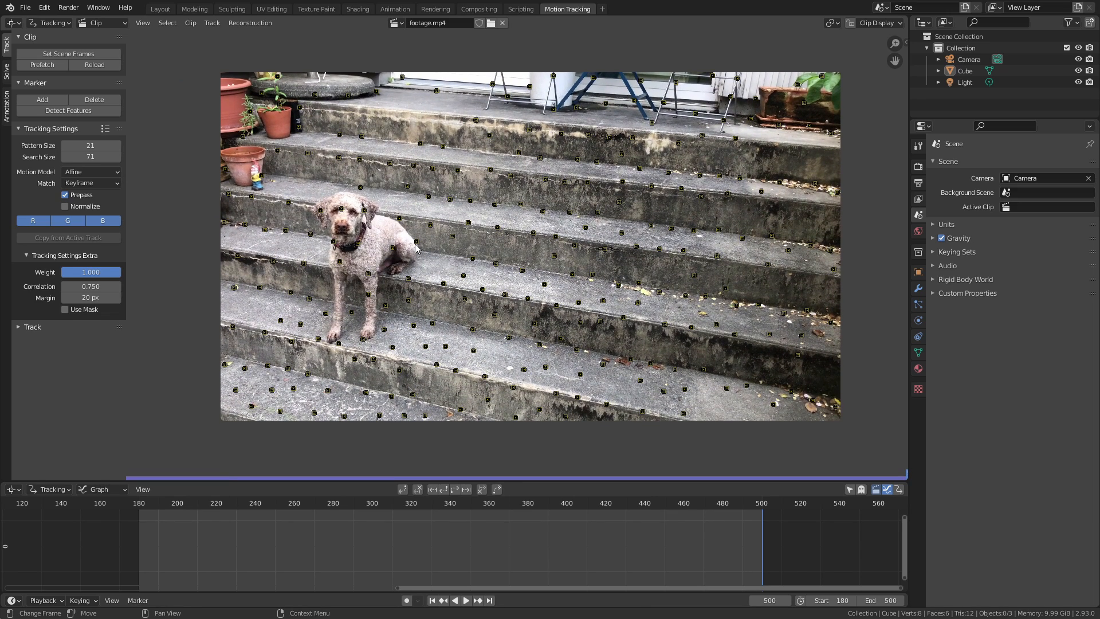
key(c)
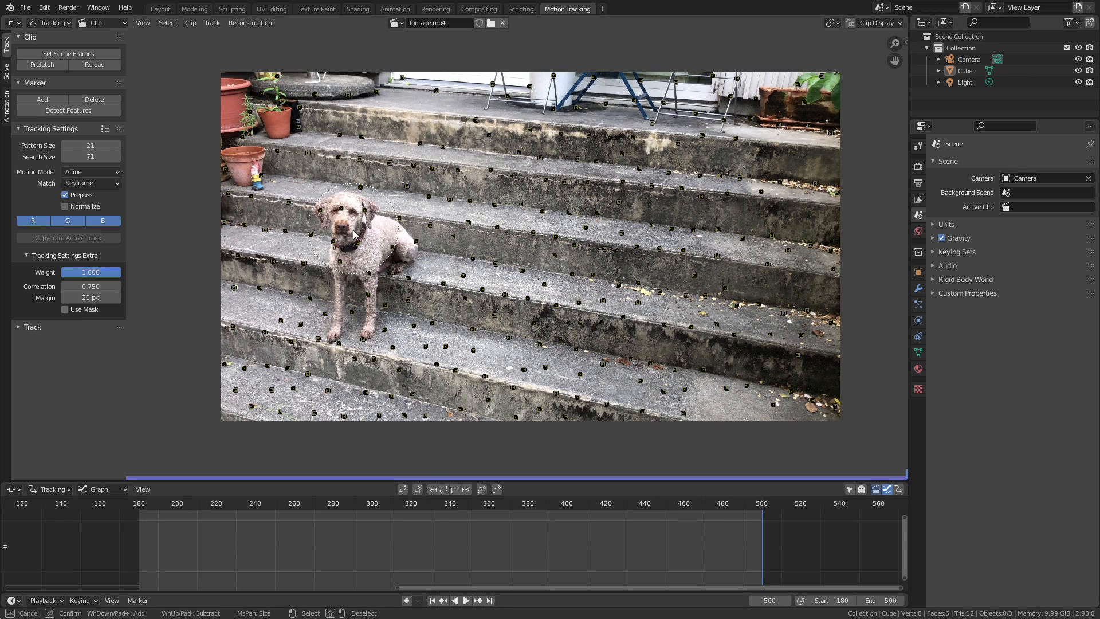
mouse_move(354, 233)
mouse_down()
mouse_move(340, 322)
mouse_move(372, 318)
mouse_move(410, 237)
mouse_up()
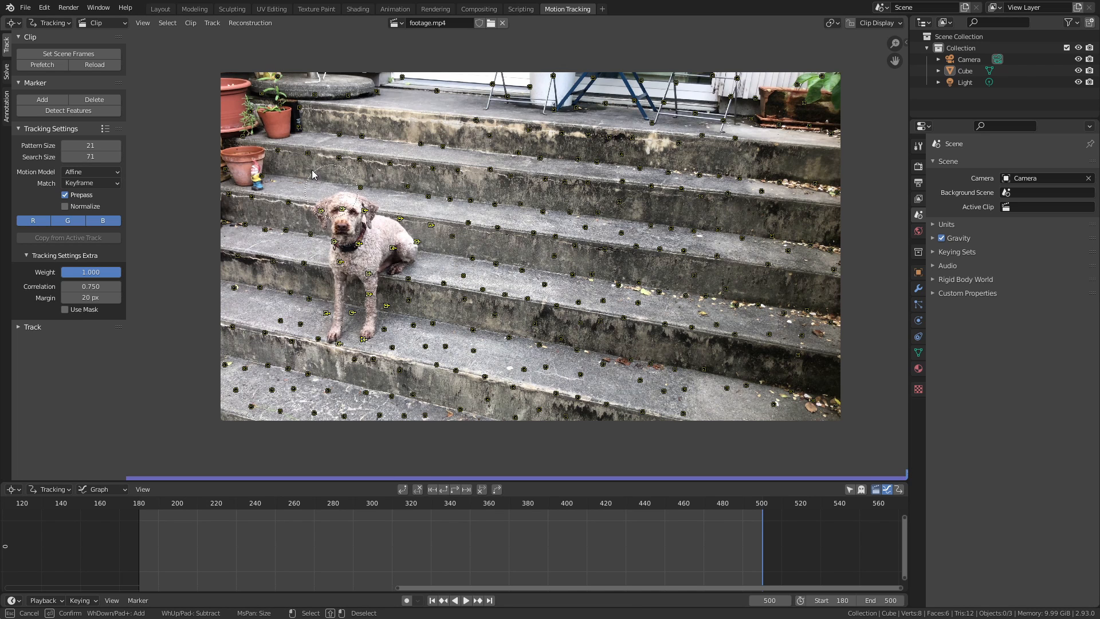
mouse_move(313, 174)
mouse_down()
mouse_move(247, 154)
mouse_move(217, 166)
mouse_move(301, 72)
mouse_move(421, 60)
mouse_move(854, 98)
mouse_move(749, 111)
mouse_move(814, 109)
mouse_move(468, 79)
mouse_up()
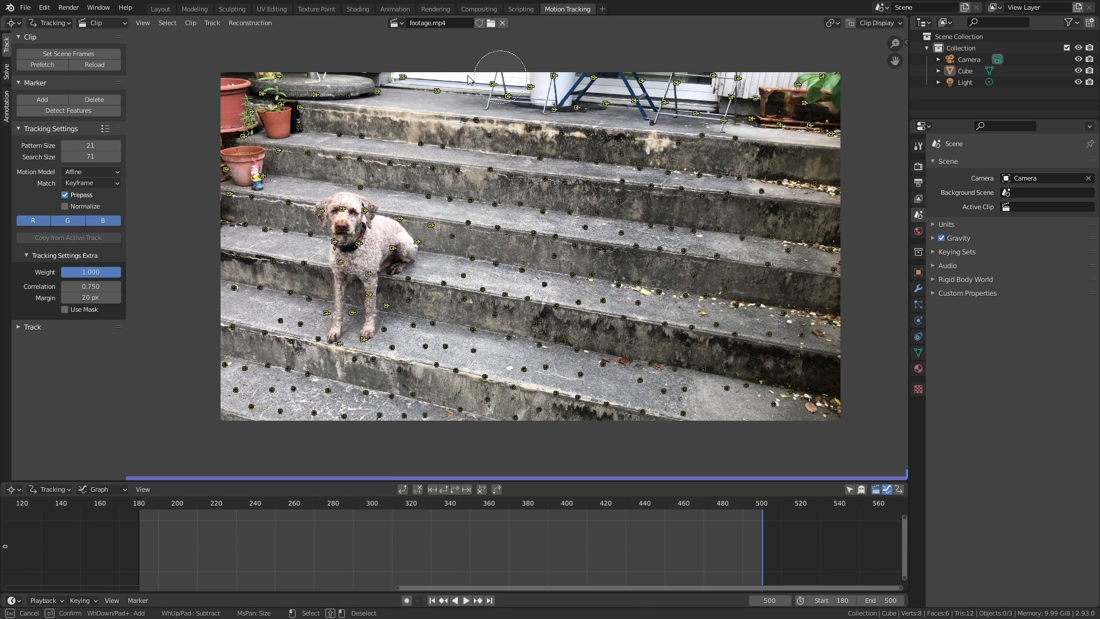
right_click(465, 82)
key(x)
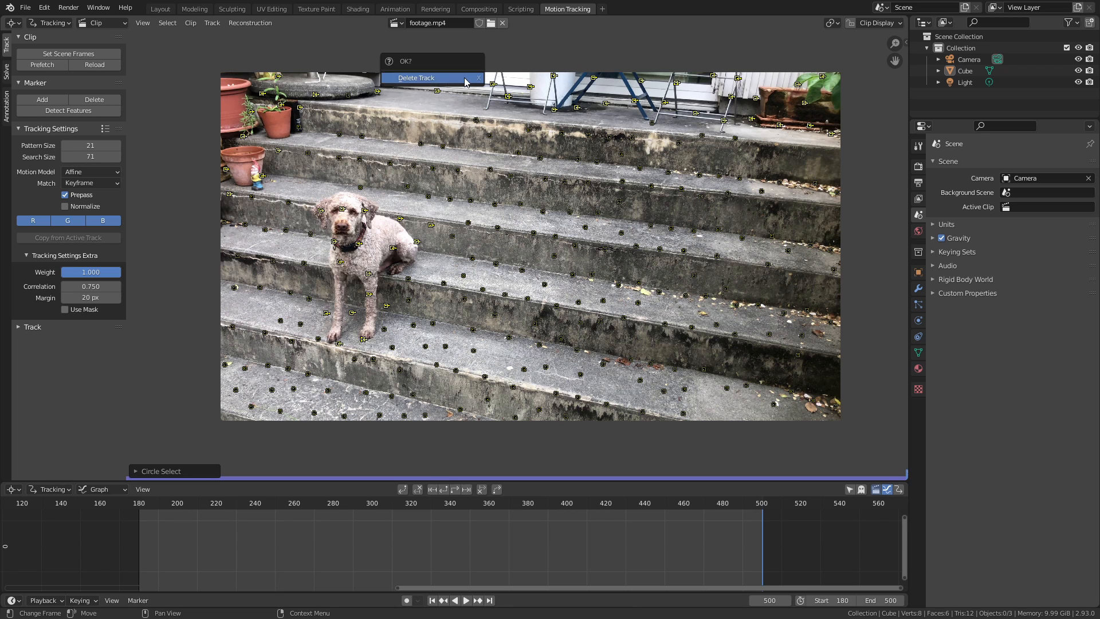
click(465, 82)
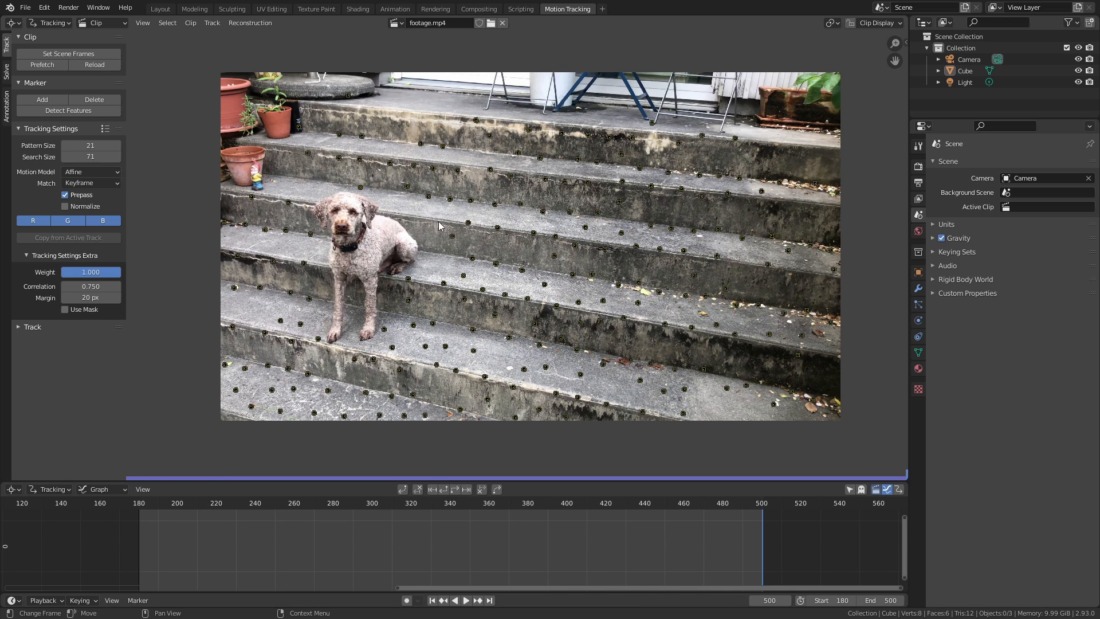
Select all visible markers and track them backwards from frame 500 to frame 180
key(a)
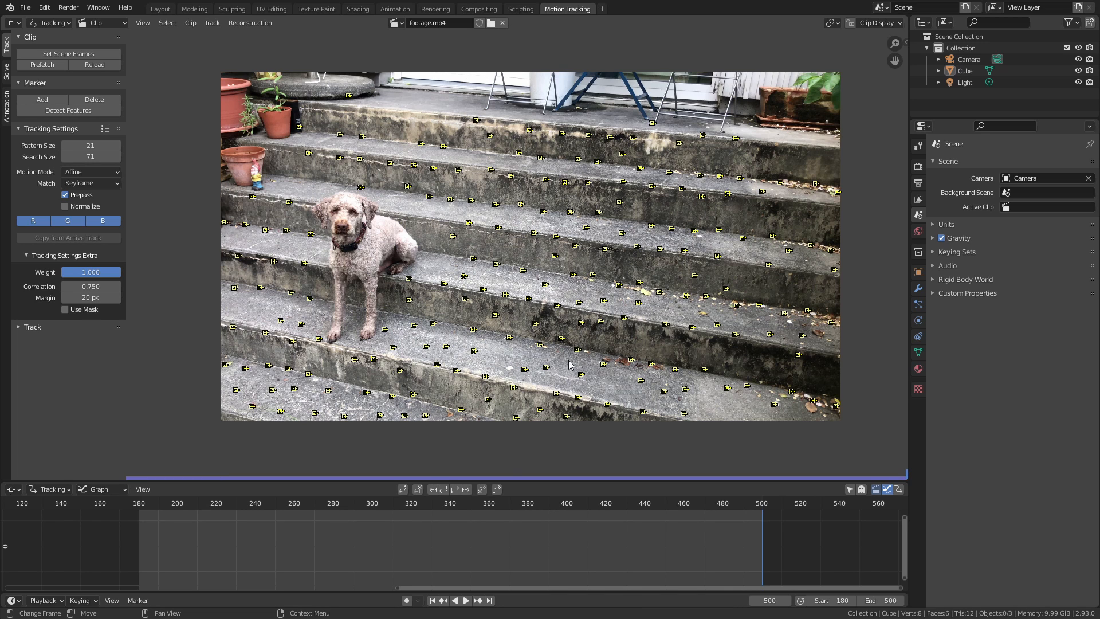
click(446, 490)
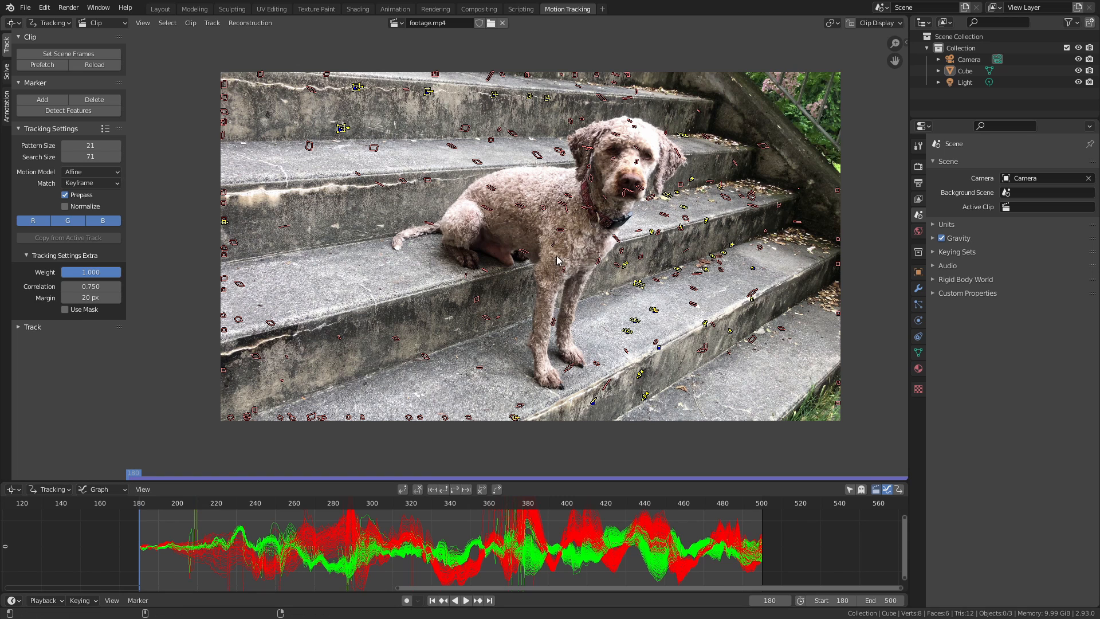
Reveal the hidden tracks, deselect everything and turn off the display of disabled markers
key(alt+h)
middle_drag(618, 246, 594, 254)
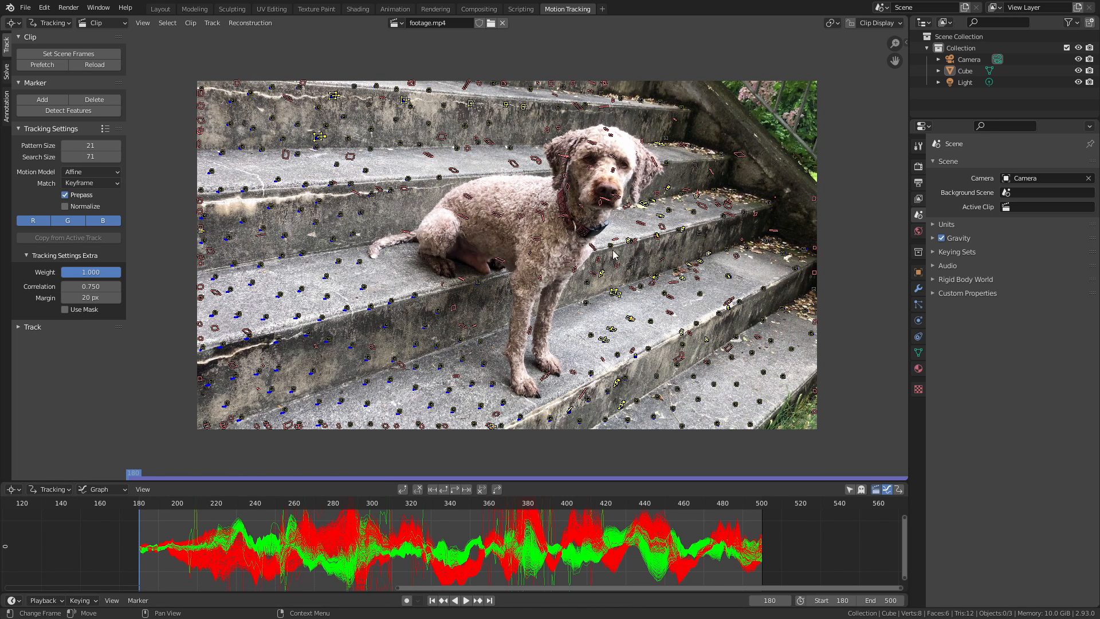
key(alt+a)
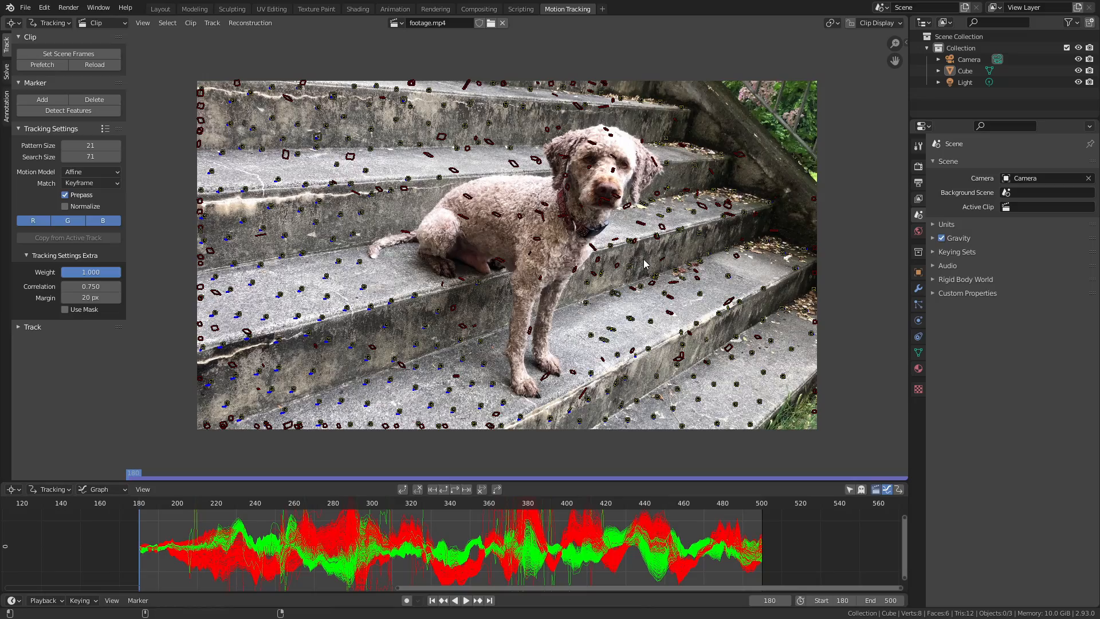
key(alt+d)
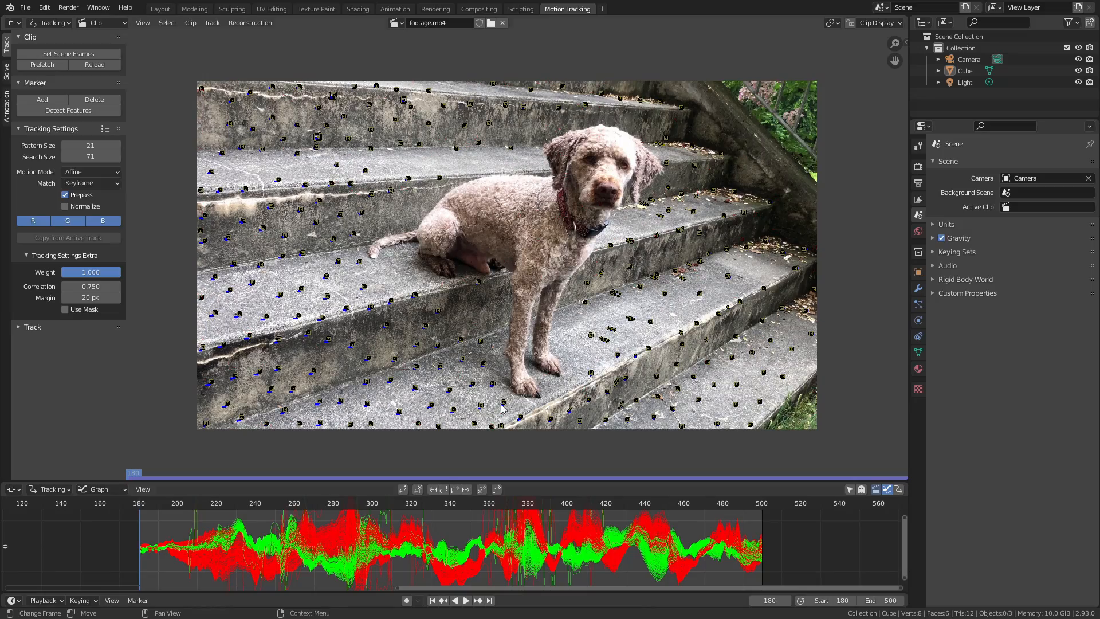
Scrub the footage from frame 180 to frame 210 to examine the motion paths and curves of the tracks
drag(153, 524, 199, 524)
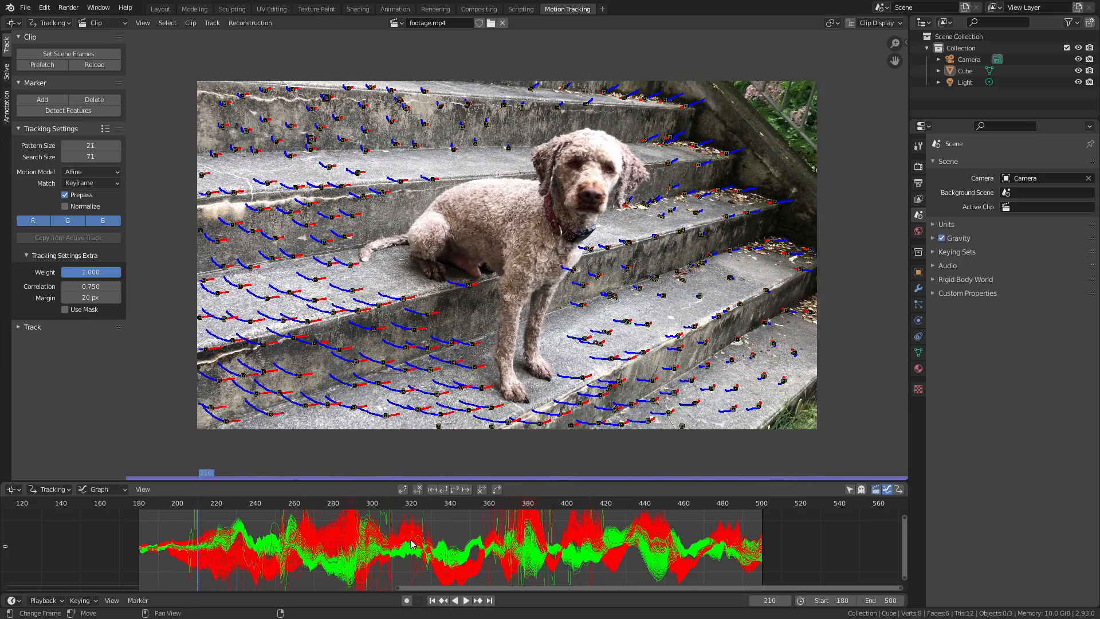
mouse_move(451, 509)
middle_down()
mouse_move(450, 534)
mouse_move(452, 503)
middle_up()
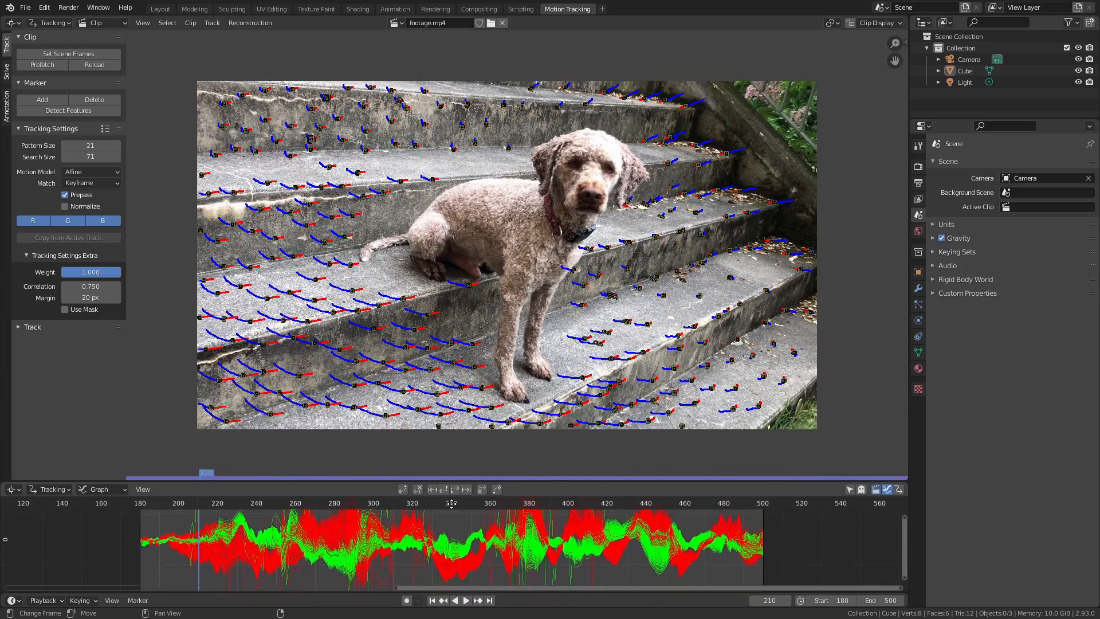
Set the tracking camera's sensor width to 4.6 and enable focal length refinement for the solve
click(6, 71)
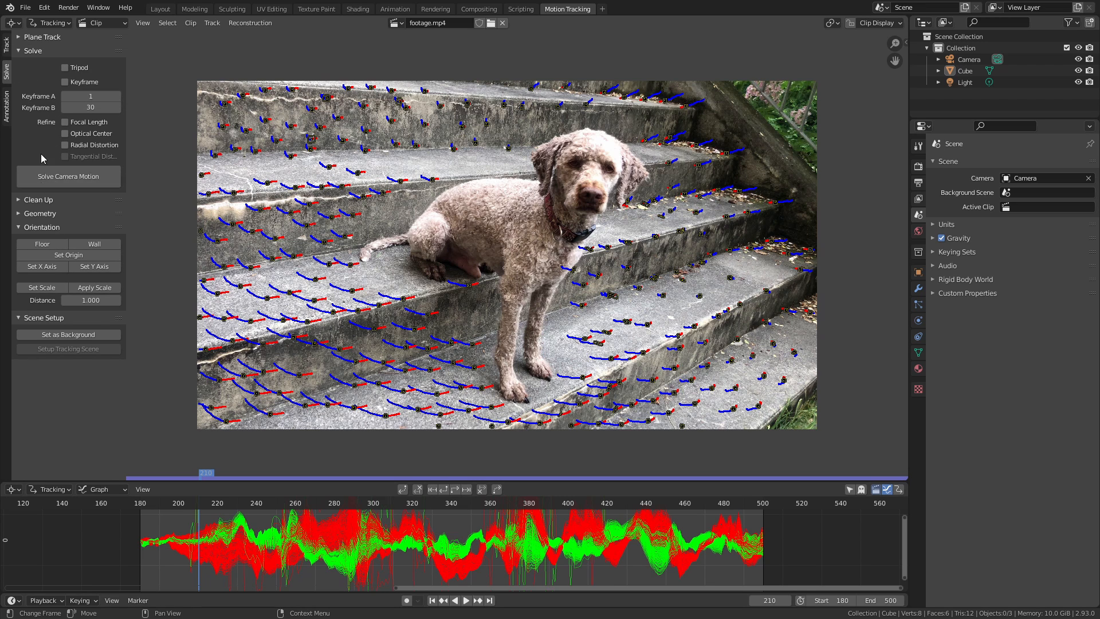
key(n)
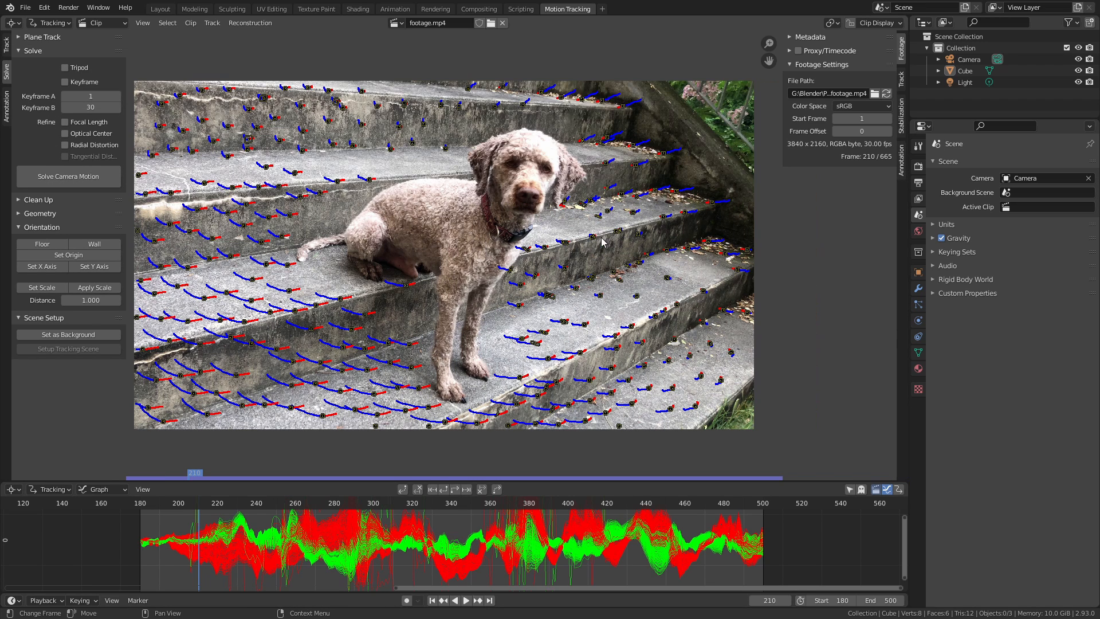
click(901, 78)
click(808, 113)
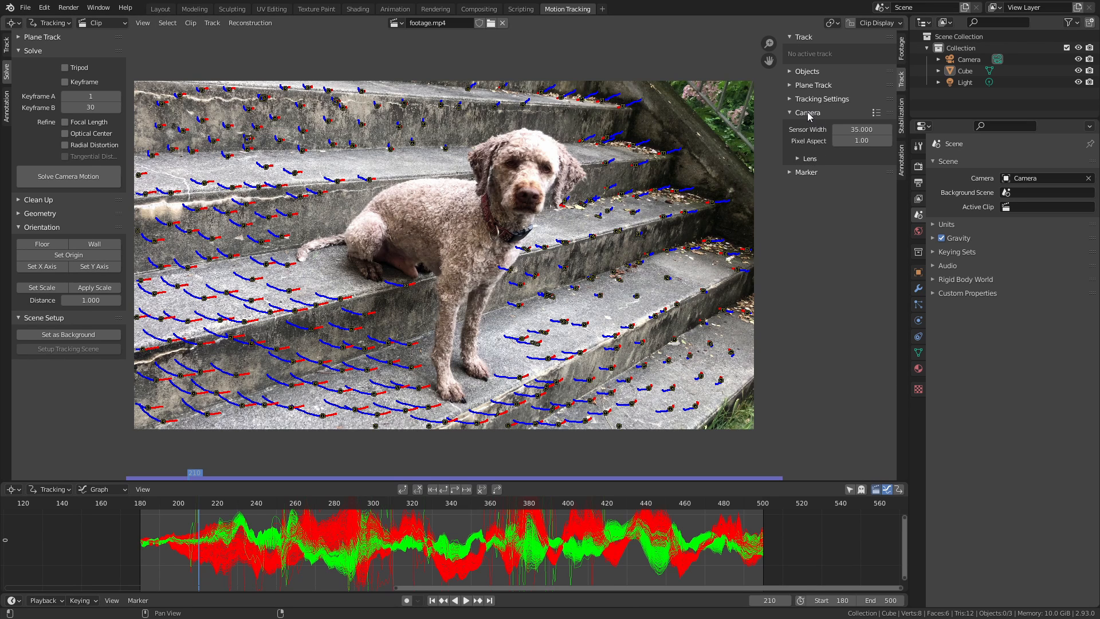
click(809, 159)
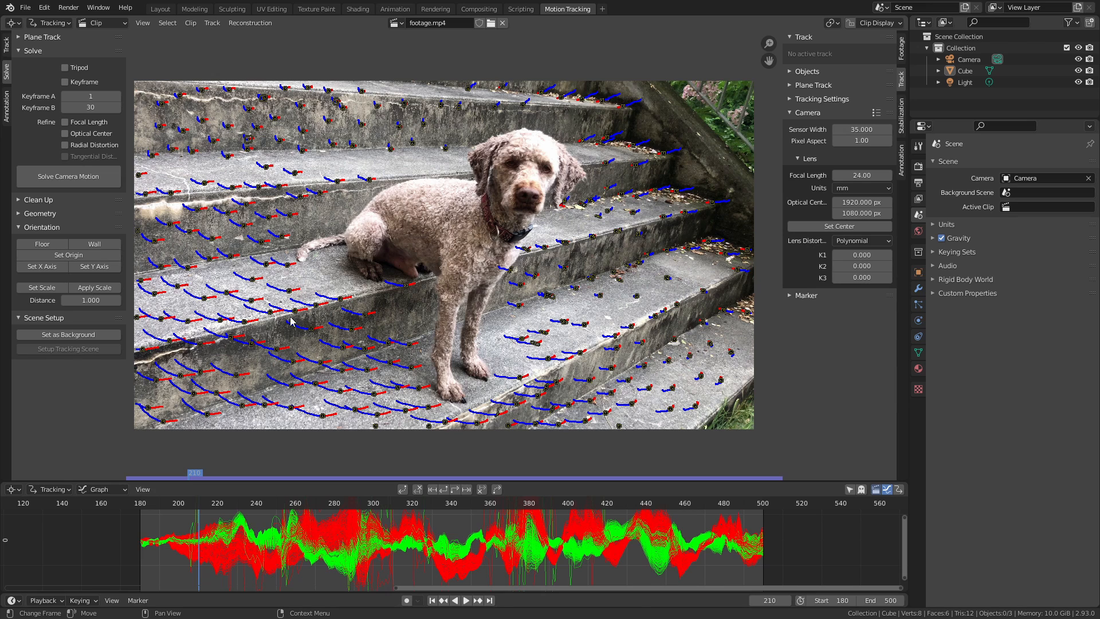
click(854, 128)
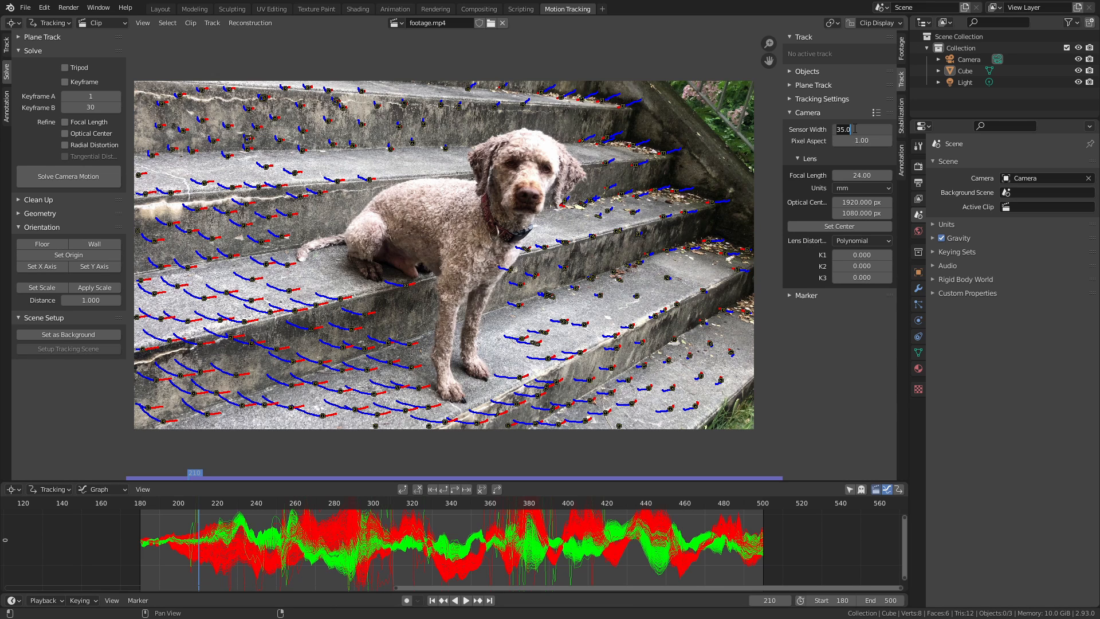
text(4.6)
key(Return)
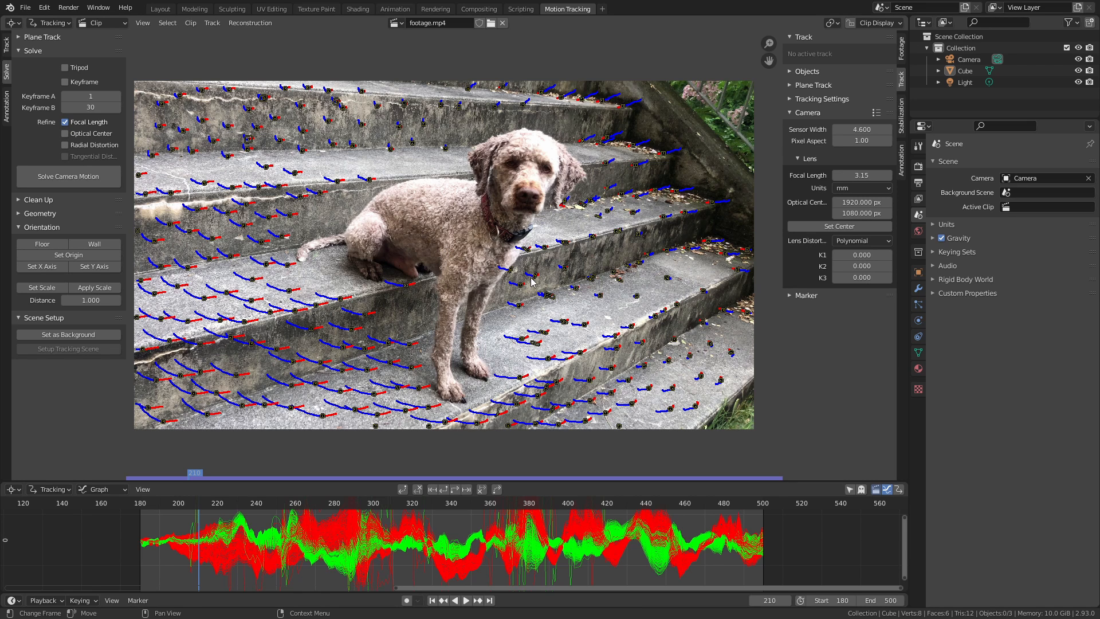
key(n)
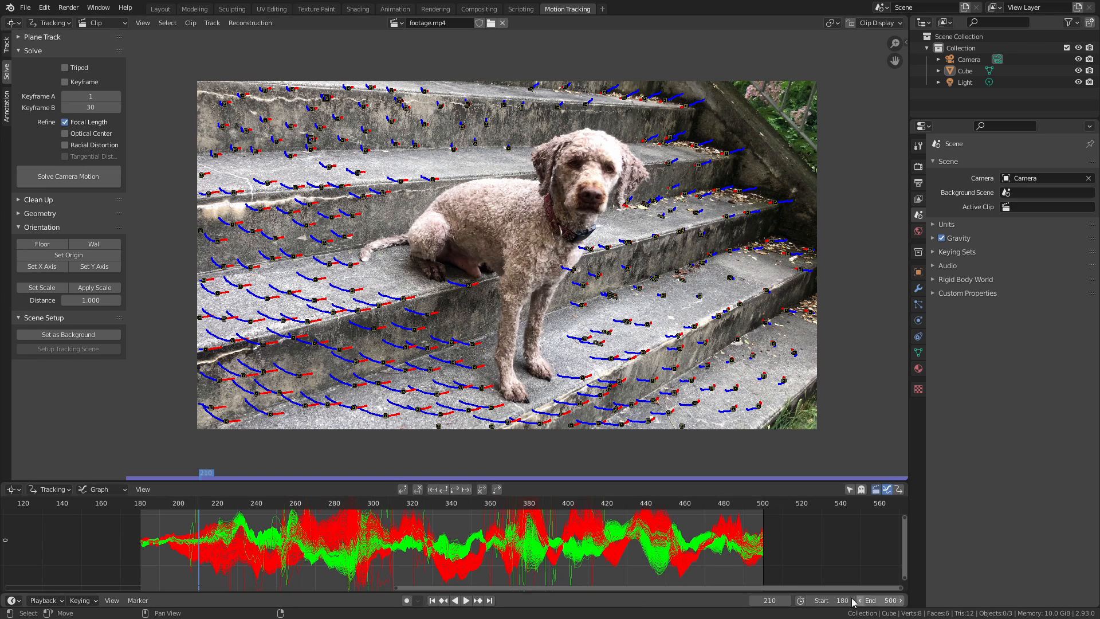
Set the solve's Keyframe A to 180 and Keyframe B to 500, and try to solve the camera motion
click(90, 93)
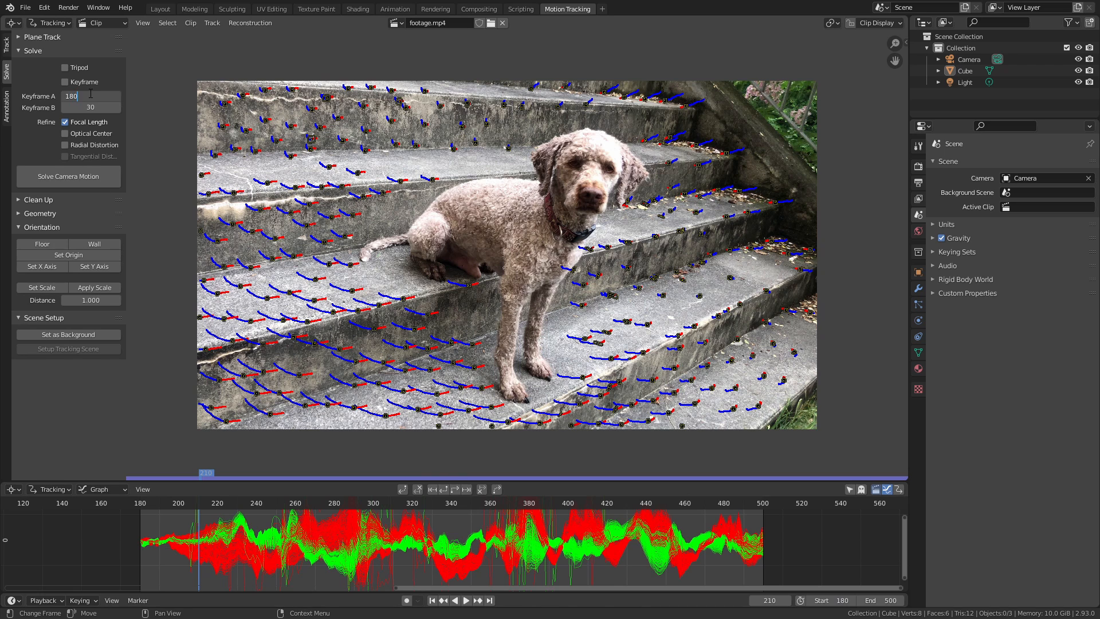
key(Return)
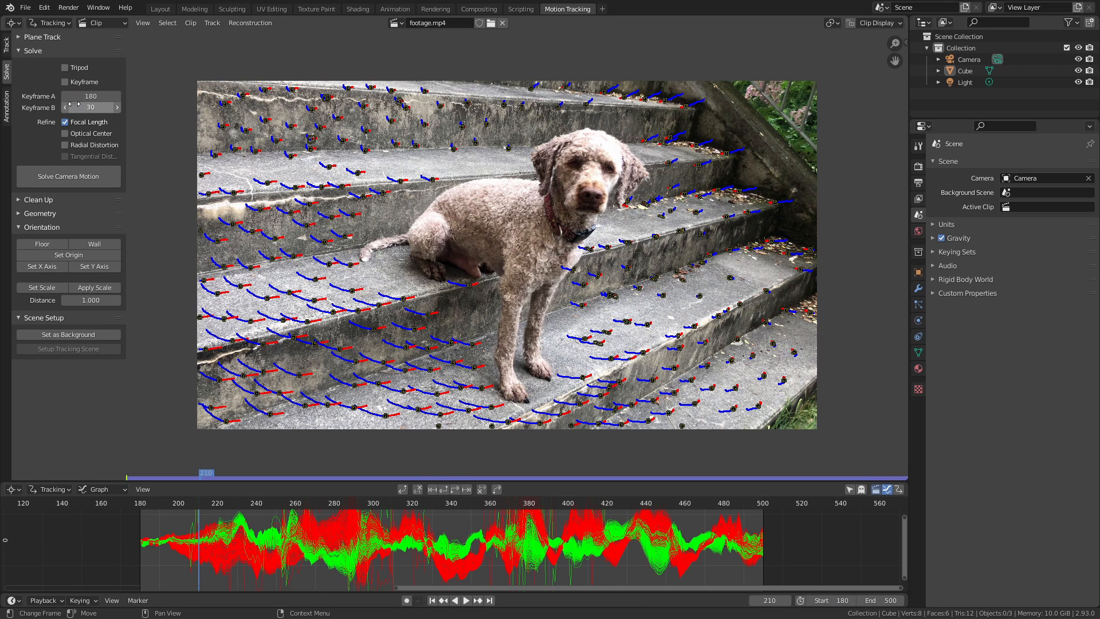
click(75, 106)
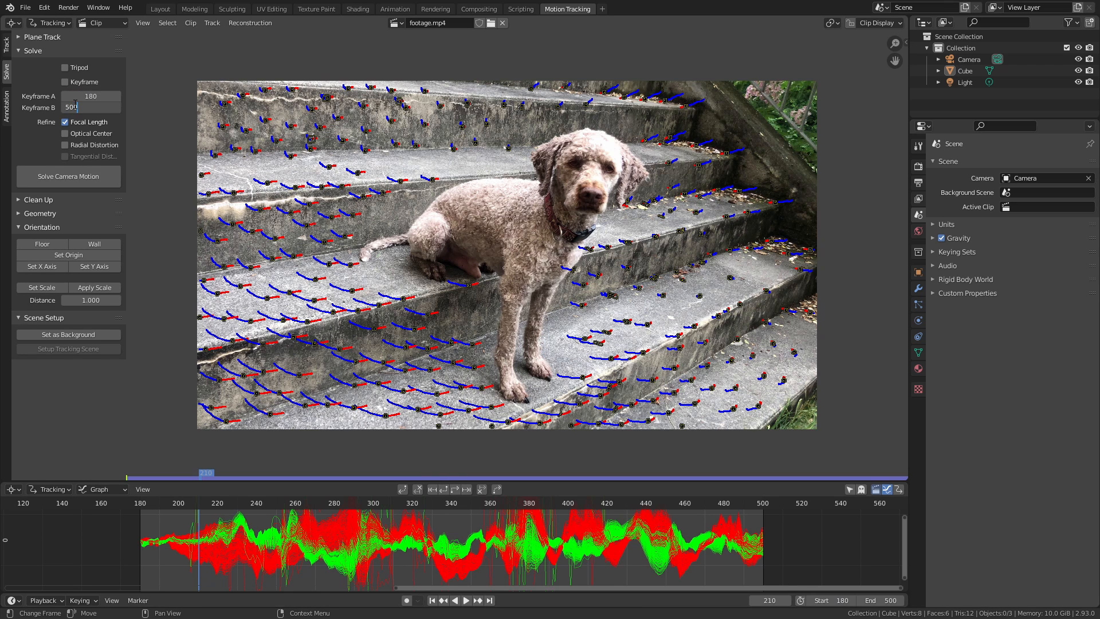
key(Return)
click(71, 178)
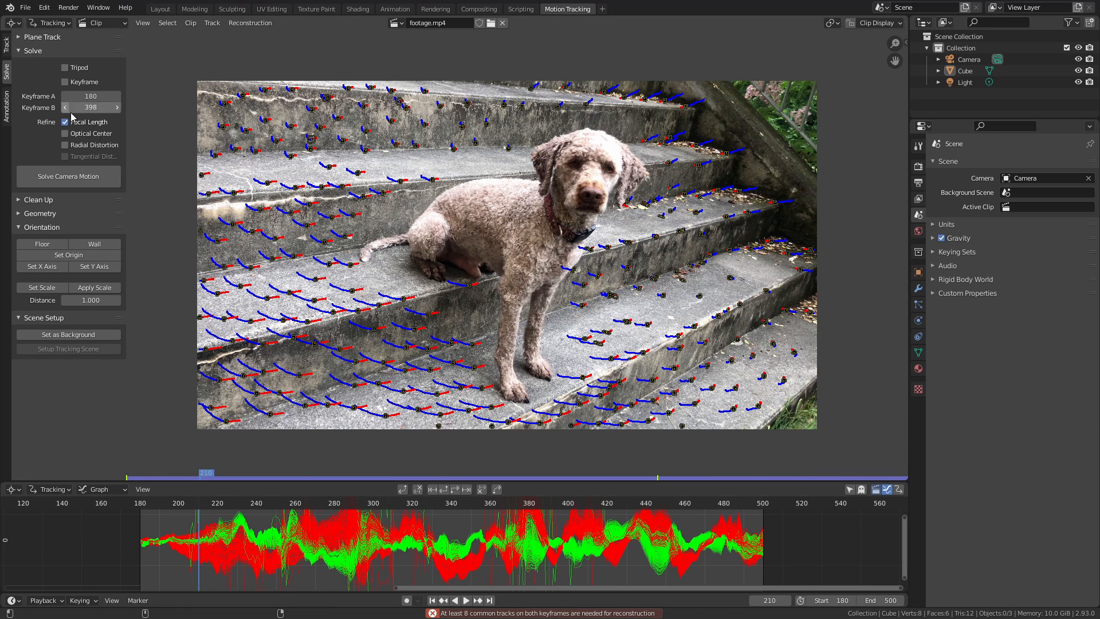
Set Keyframe B back to 500 and solve the camera motion again
click(98, 109)
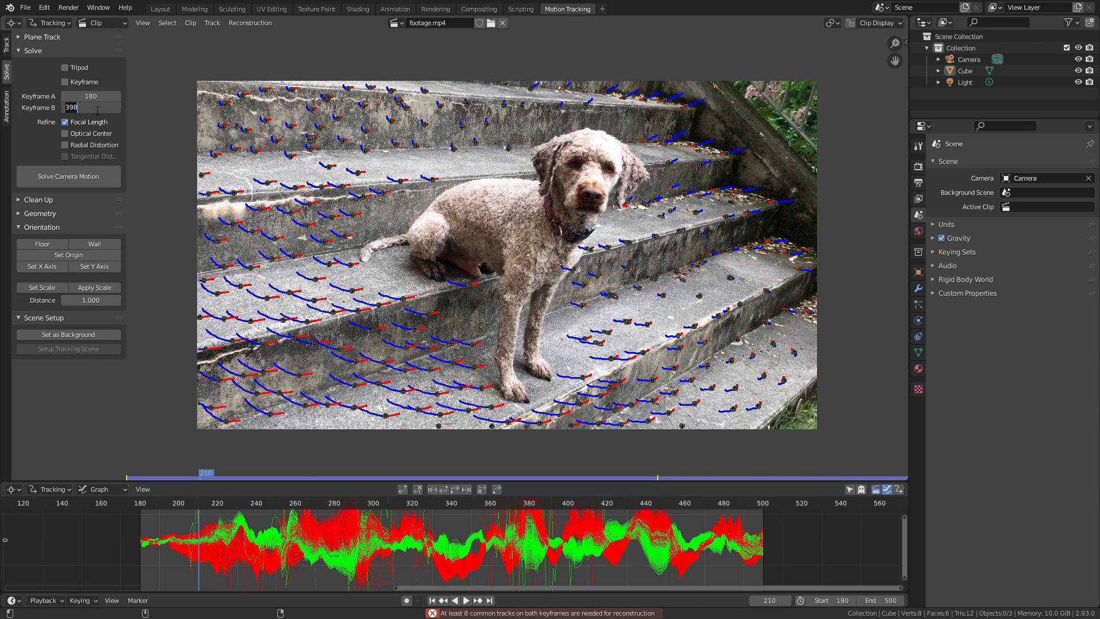
text(500)
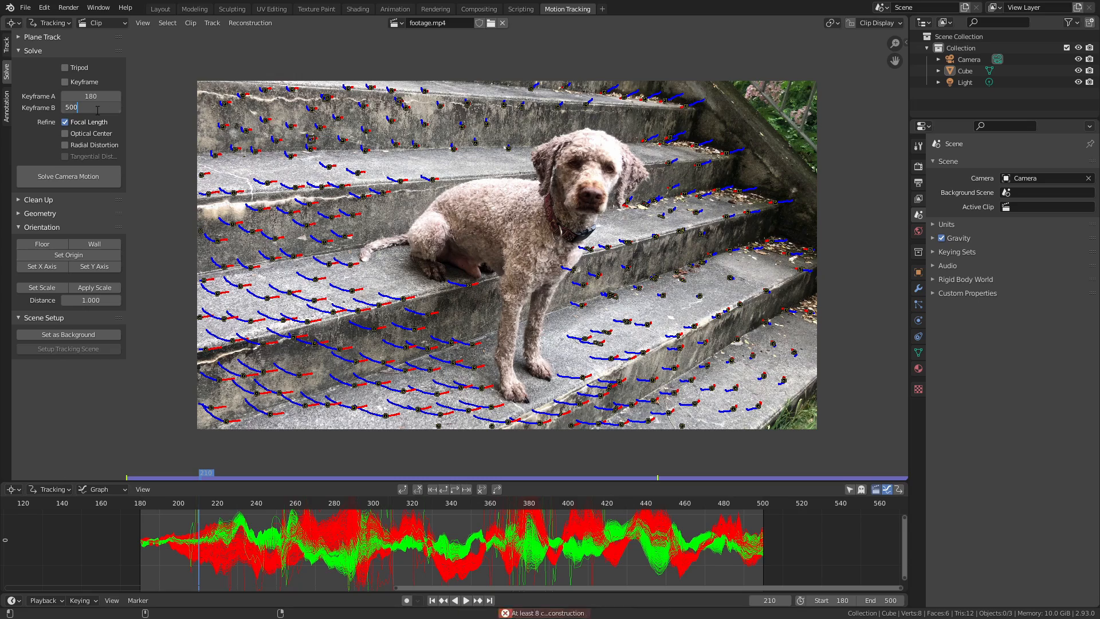
key(Return)
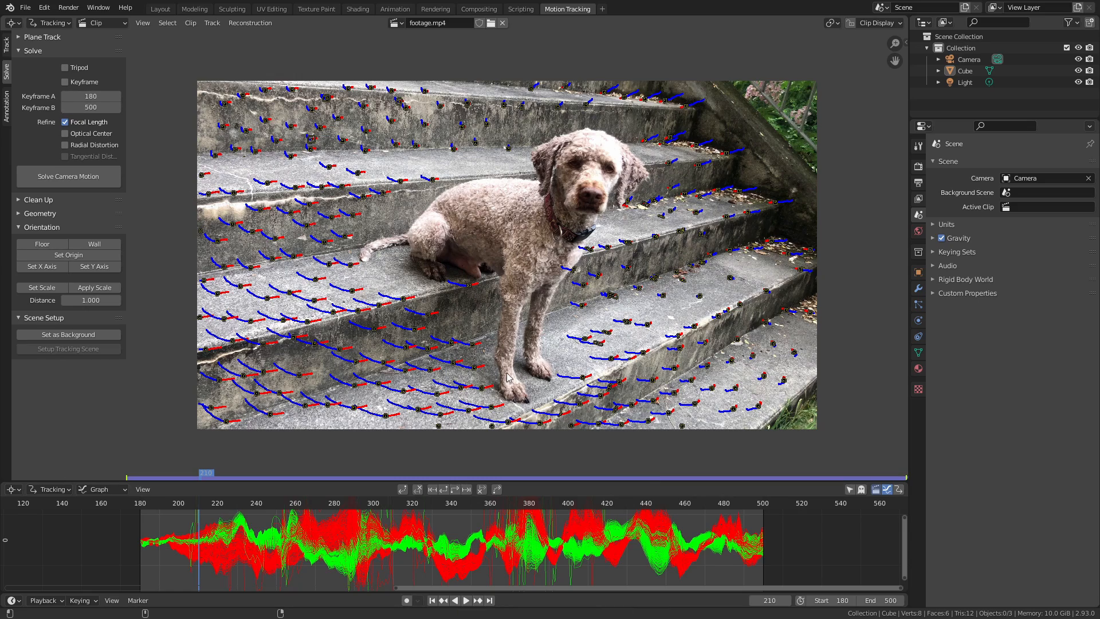
scroll(507, 348, up, 1)
ctrl+middle_drag(474, 276, 458, 251)
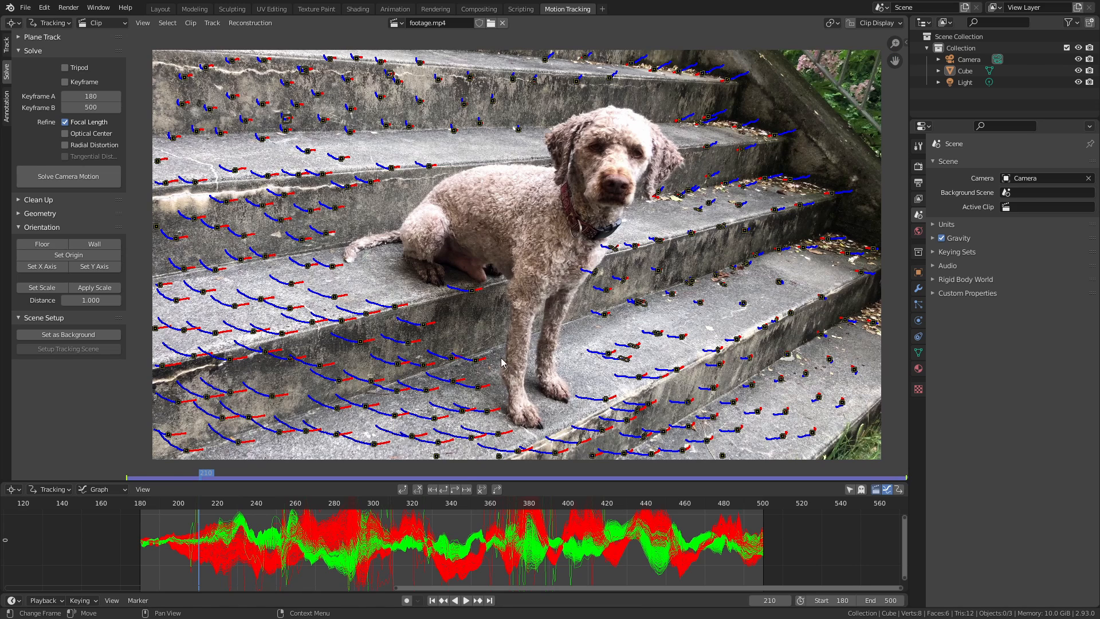
click(62, 177)
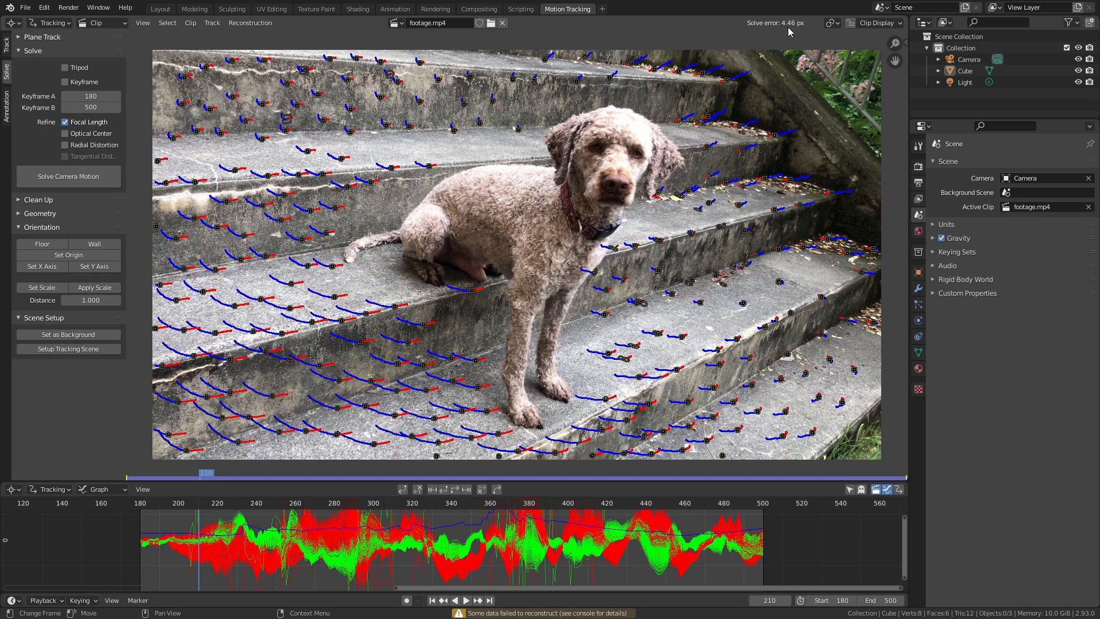
Enlarge the graph area and filter the problematic tracks with a track threshold of 12
drag(665, 481, 667, 428)
middle_drag(609, 502, 621, 545)
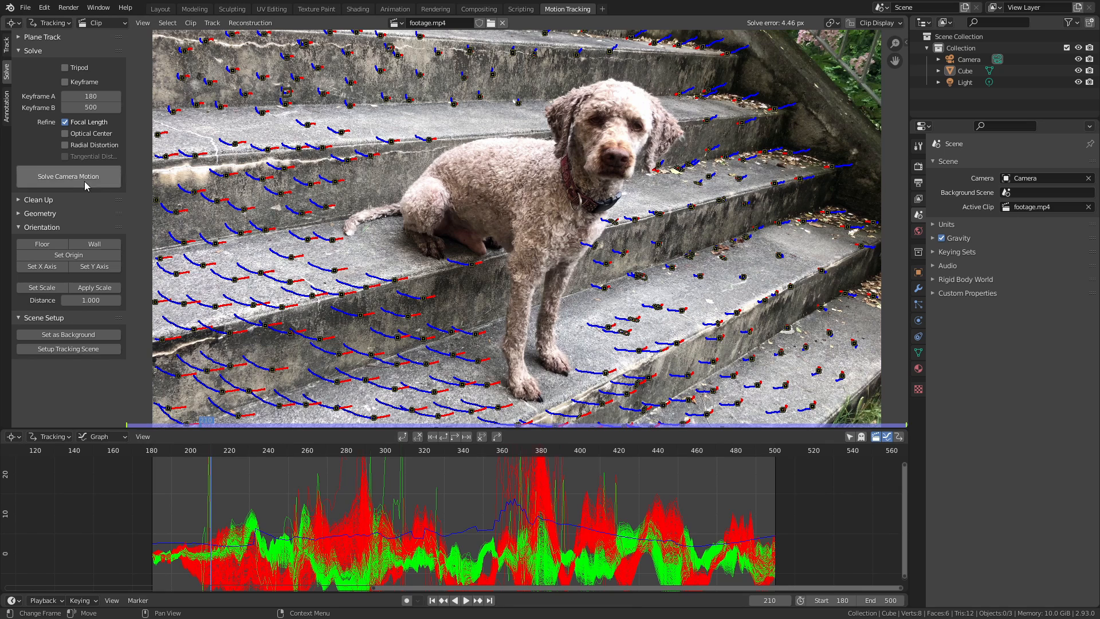
click(23, 201)
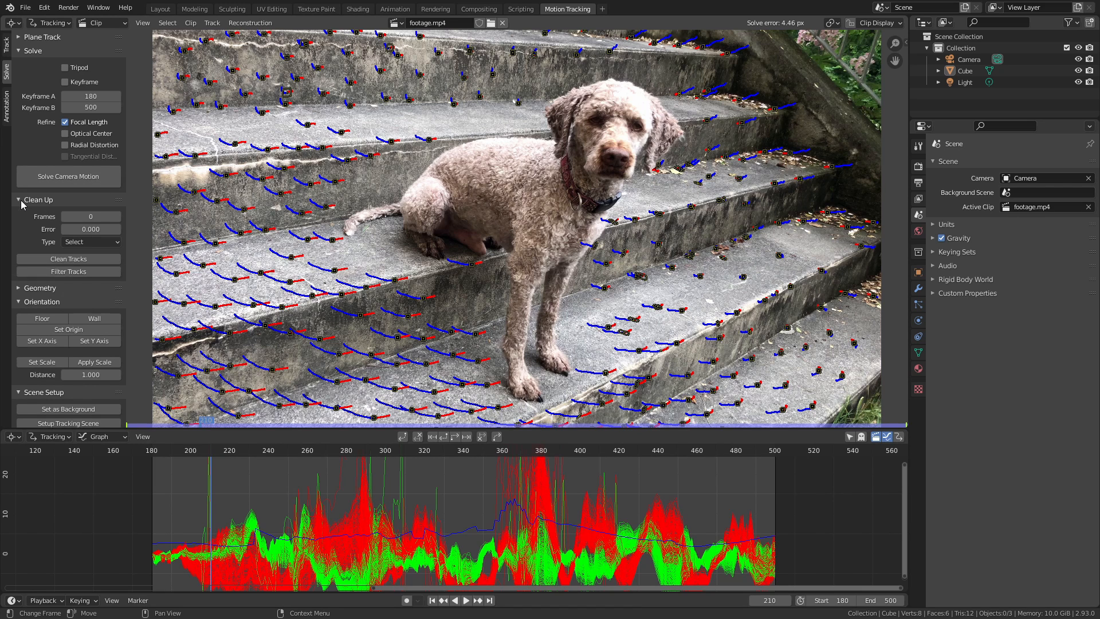
click(68, 271)
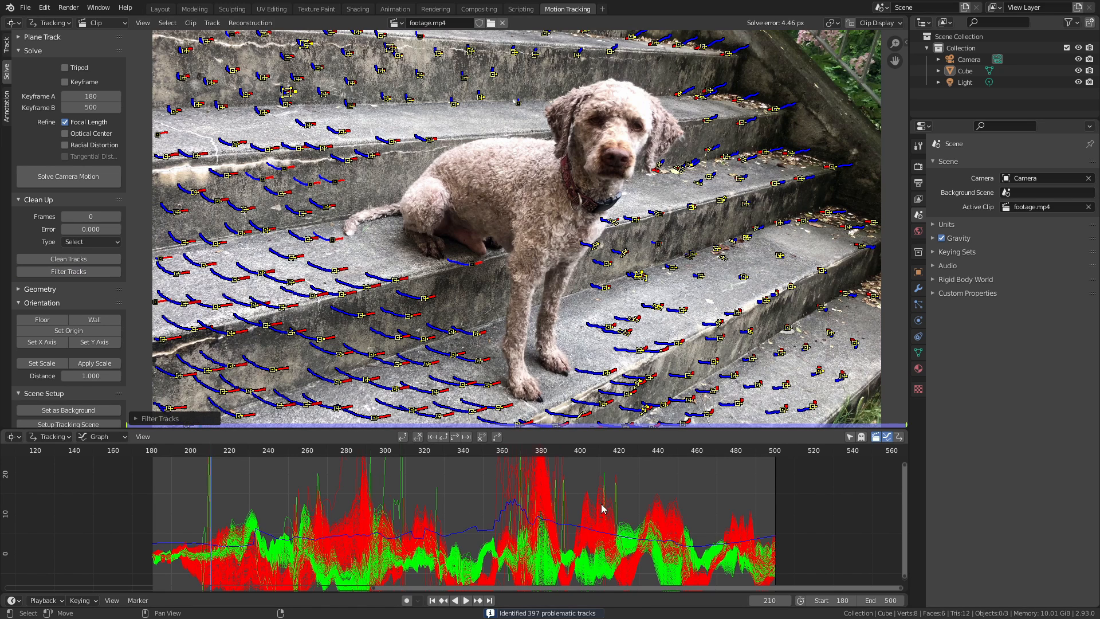
click(184, 418)
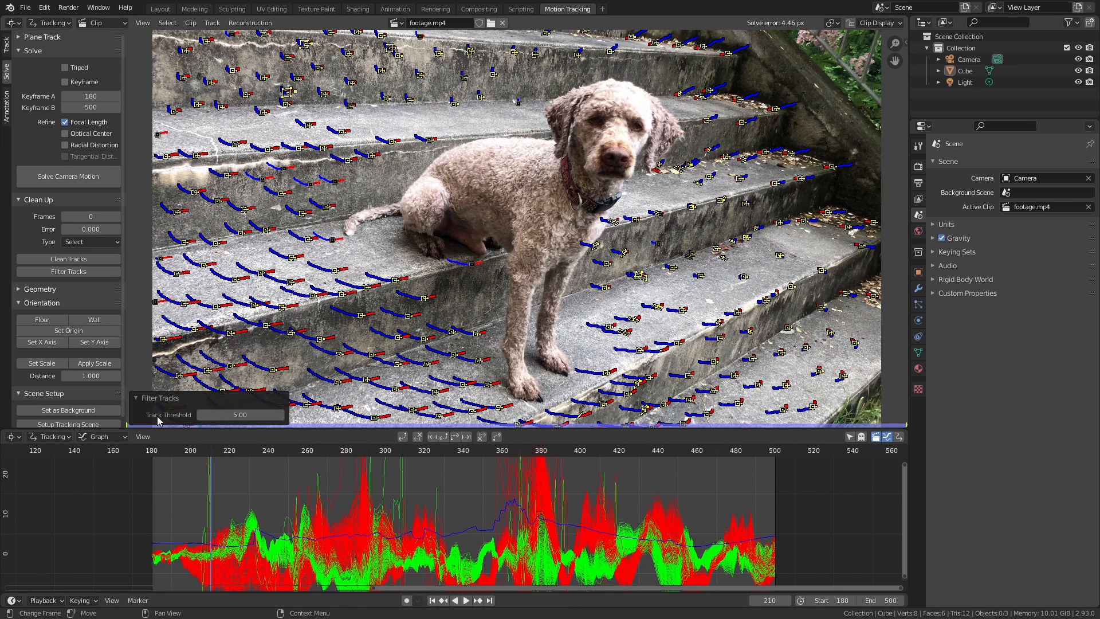
click(254, 416)
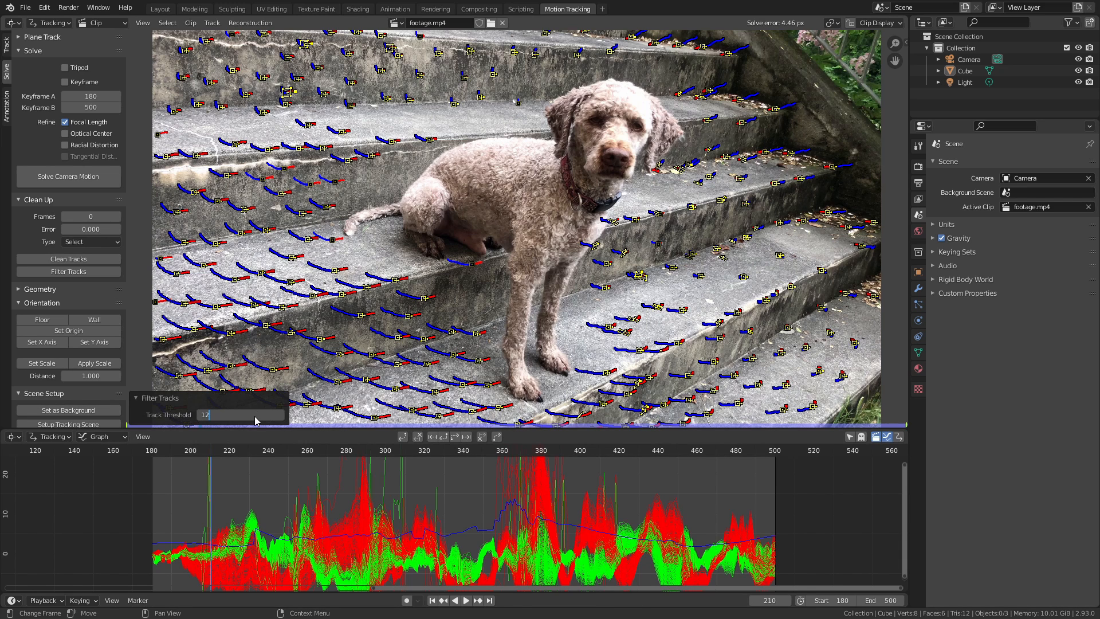
key(Return)
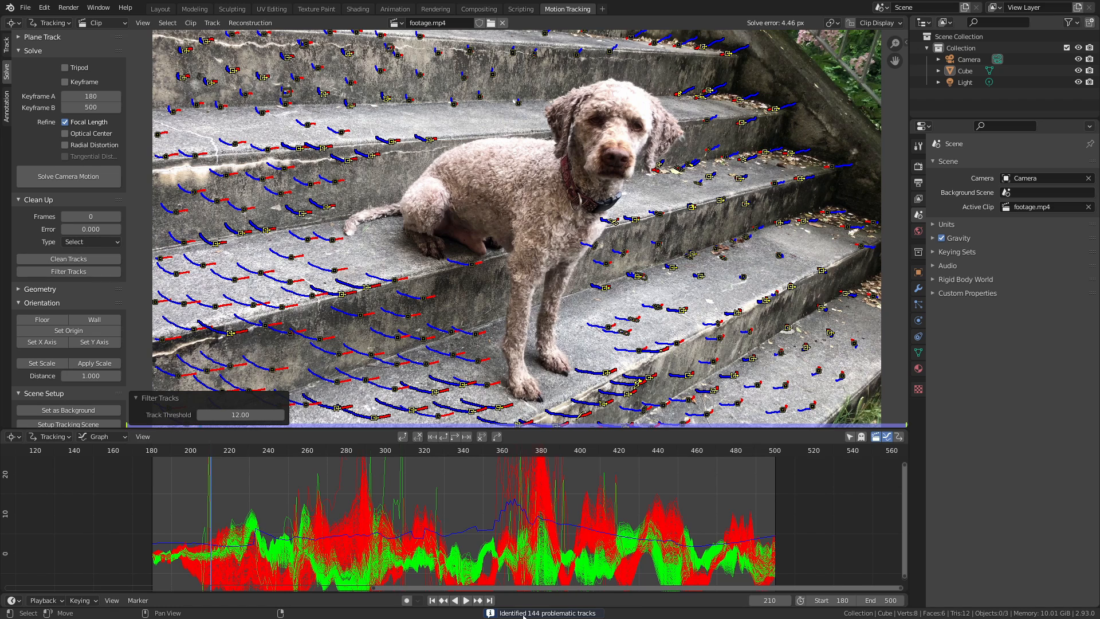
Raise the filter's track threshold to 14, delete the tracks it selects and re-solve the camera motion
click(243, 415)
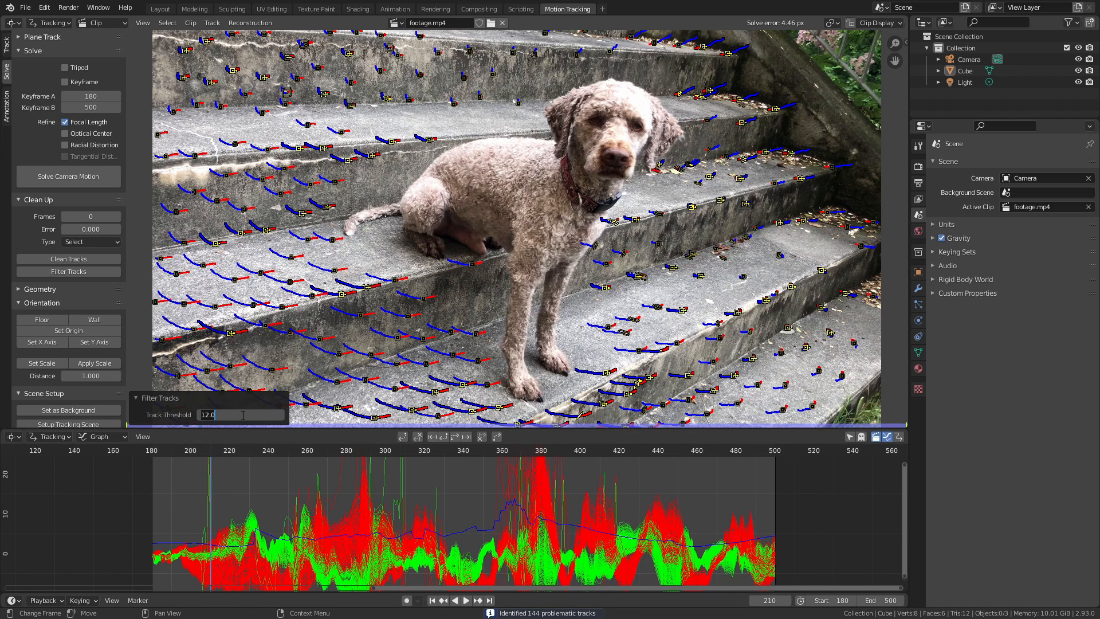
text(14)
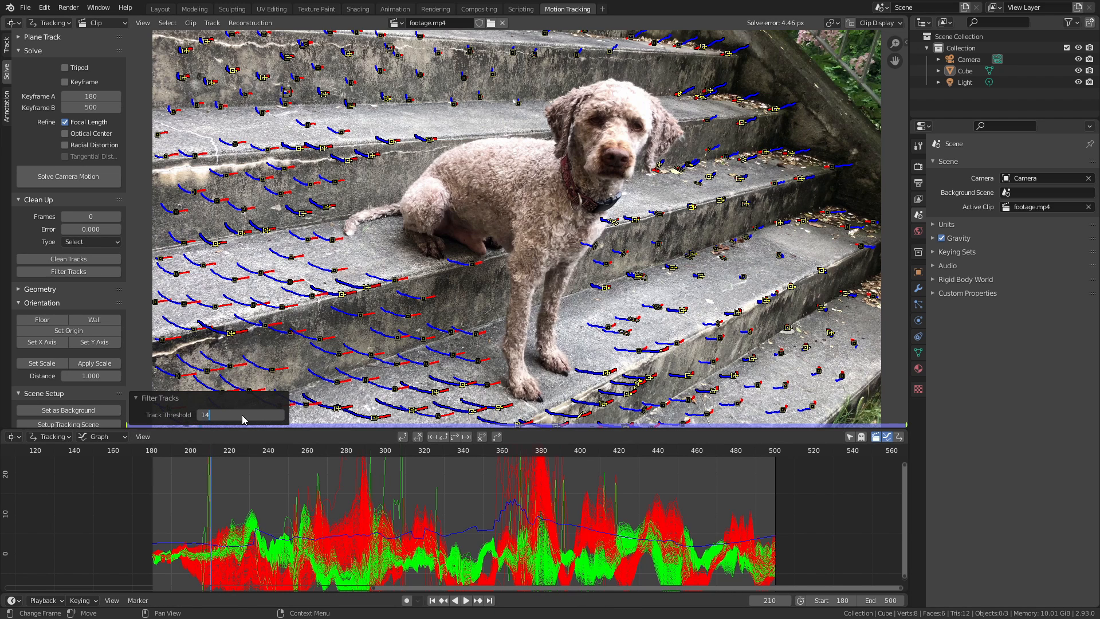
key(Return)
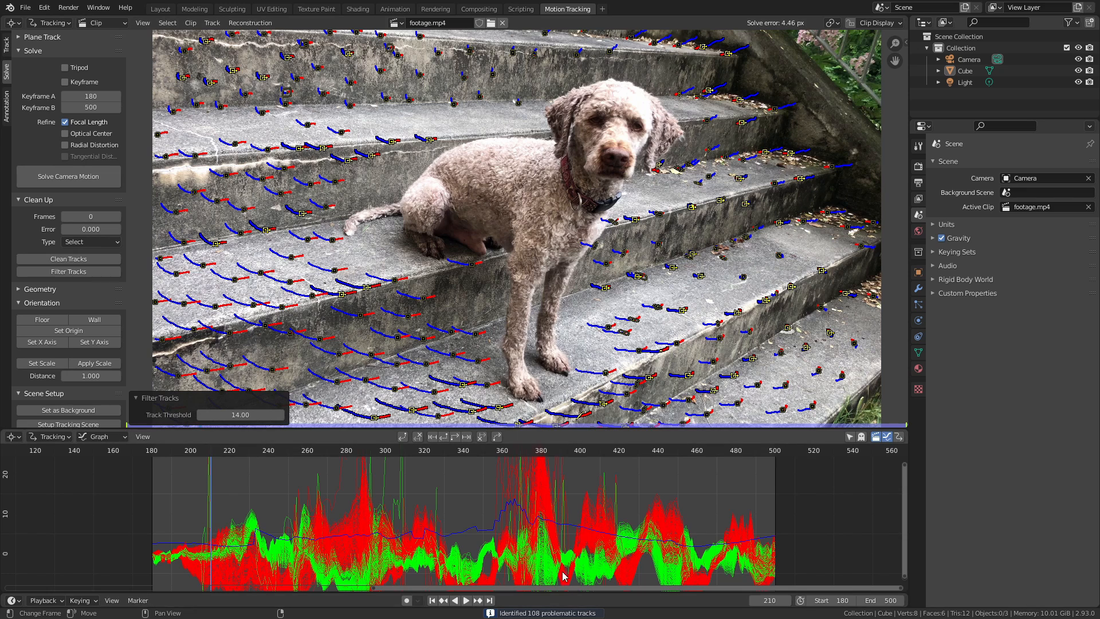
key(x)
click(461, 205)
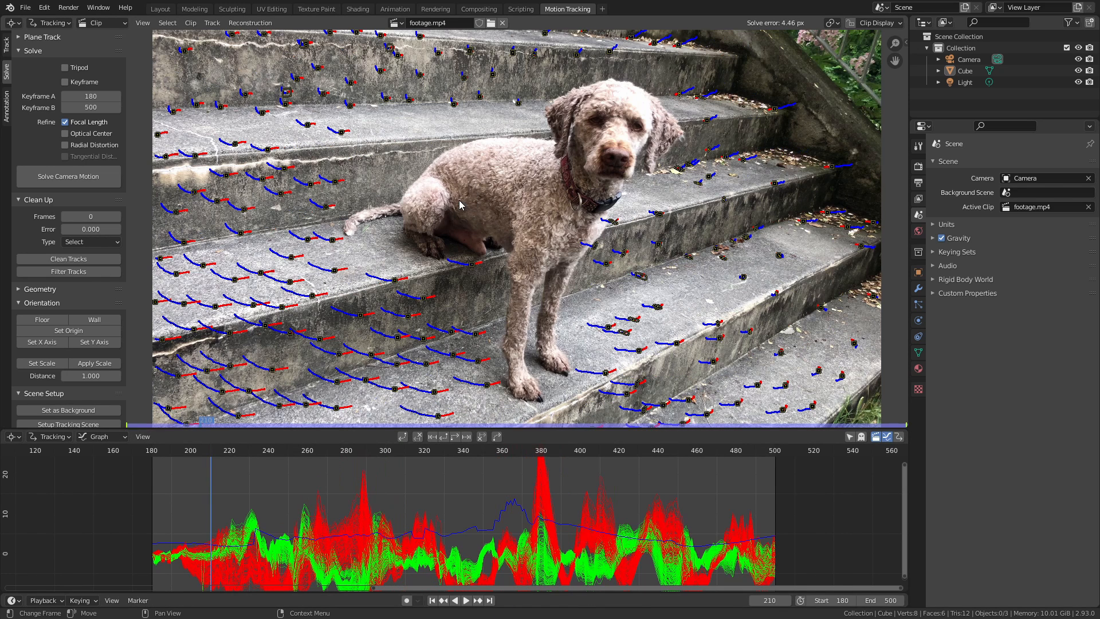
click(88, 177)
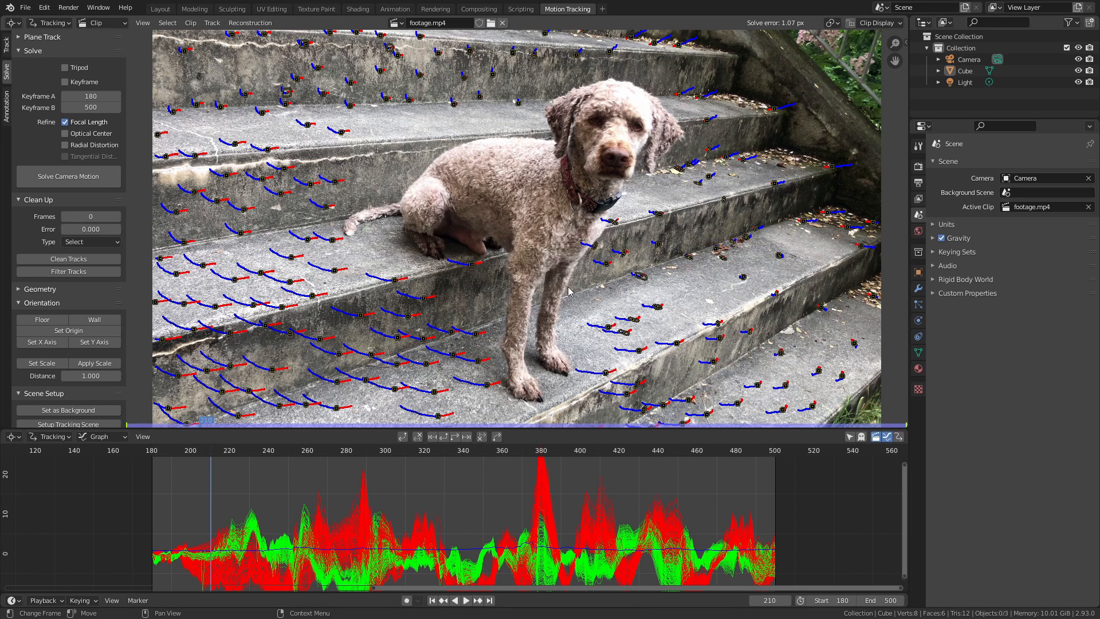
Clean the tracks with a reprojection error limit of 1.5, delete the selected ones and re-solve the camera motion
ctrl+middle_drag(420, 486, 427, 438)
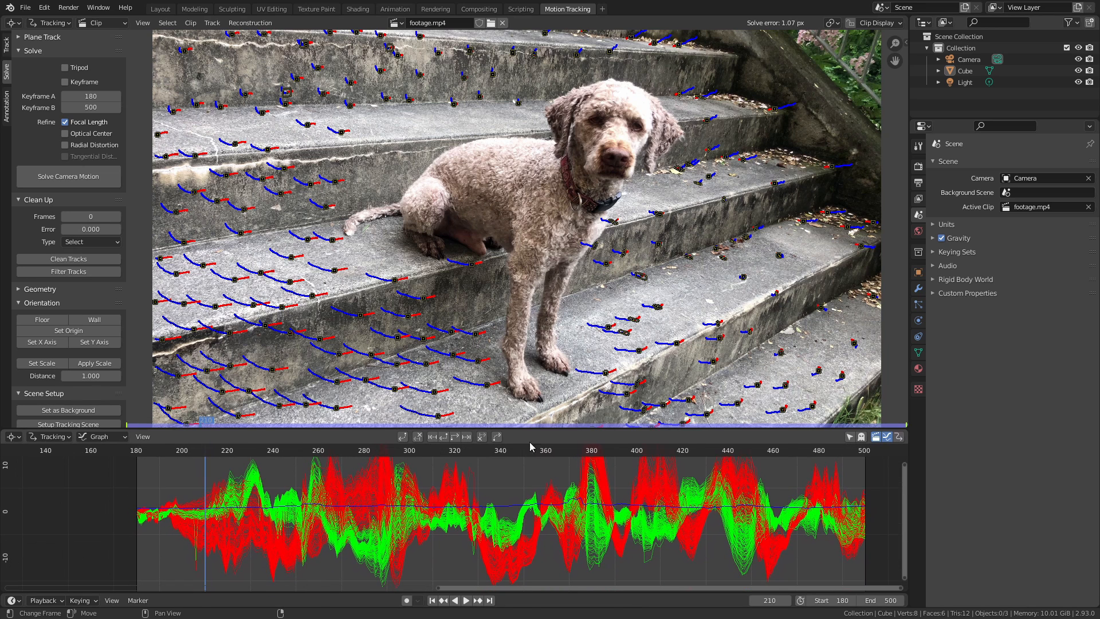
click(79, 263)
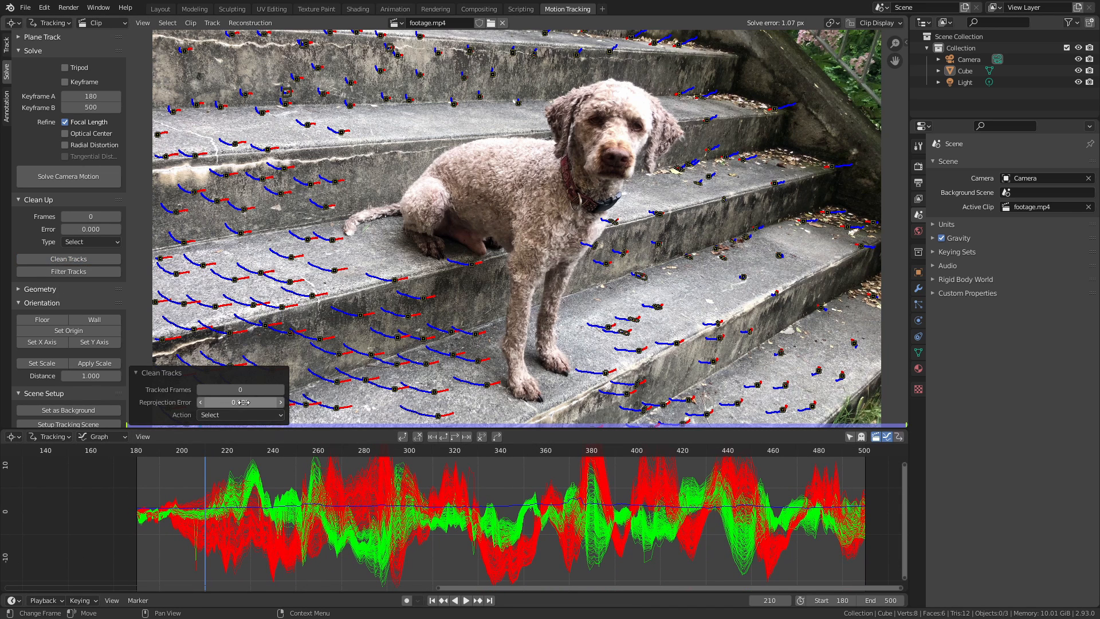
click(243, 403)
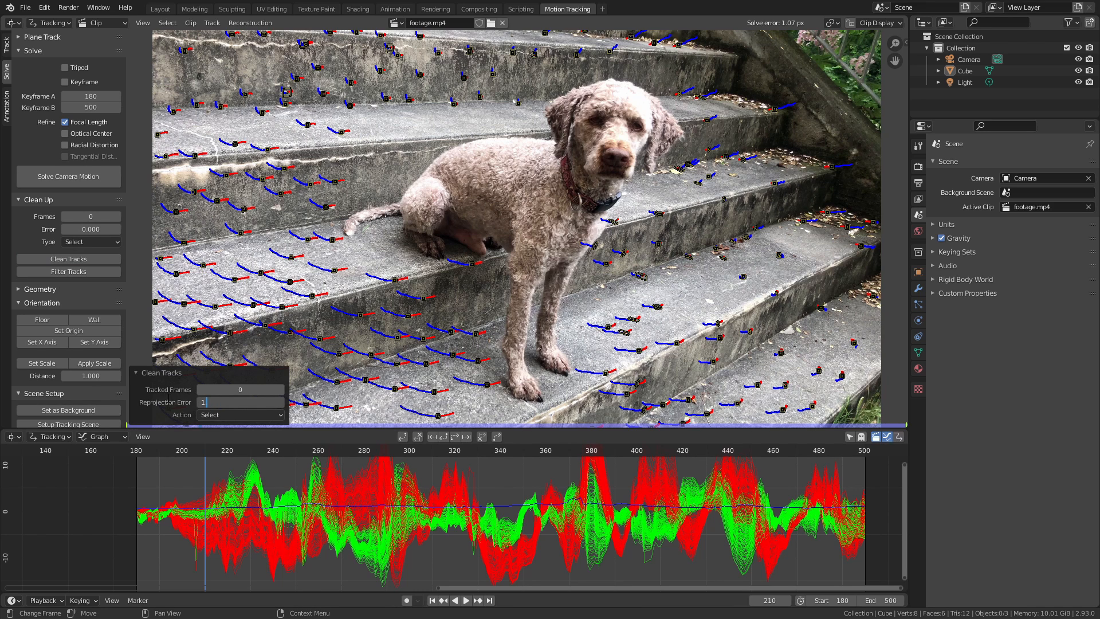
key(Return)
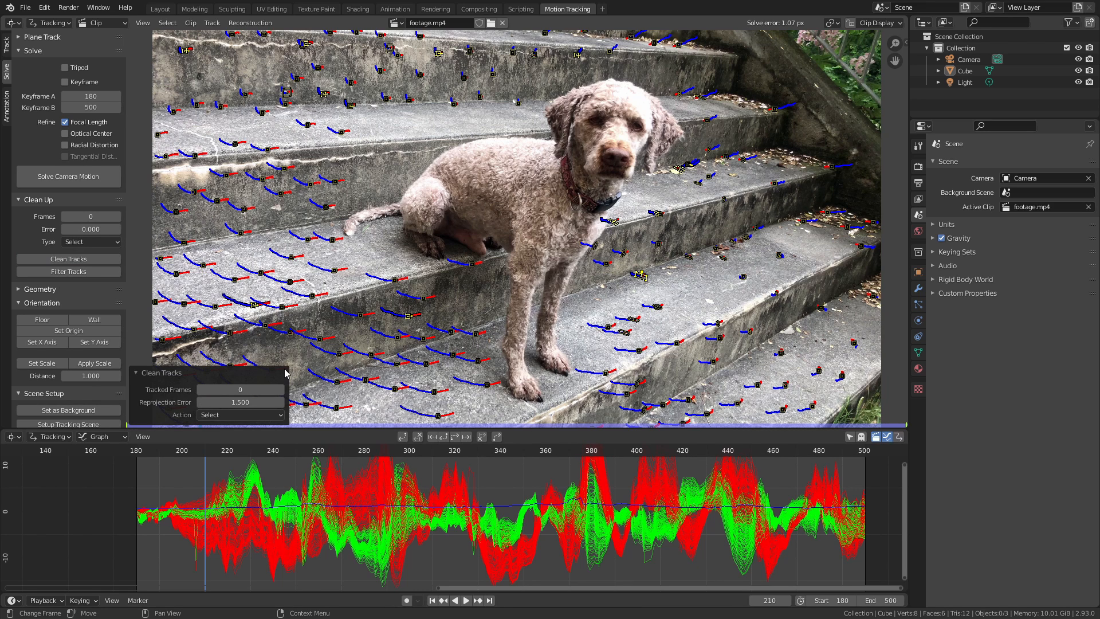
key(x)
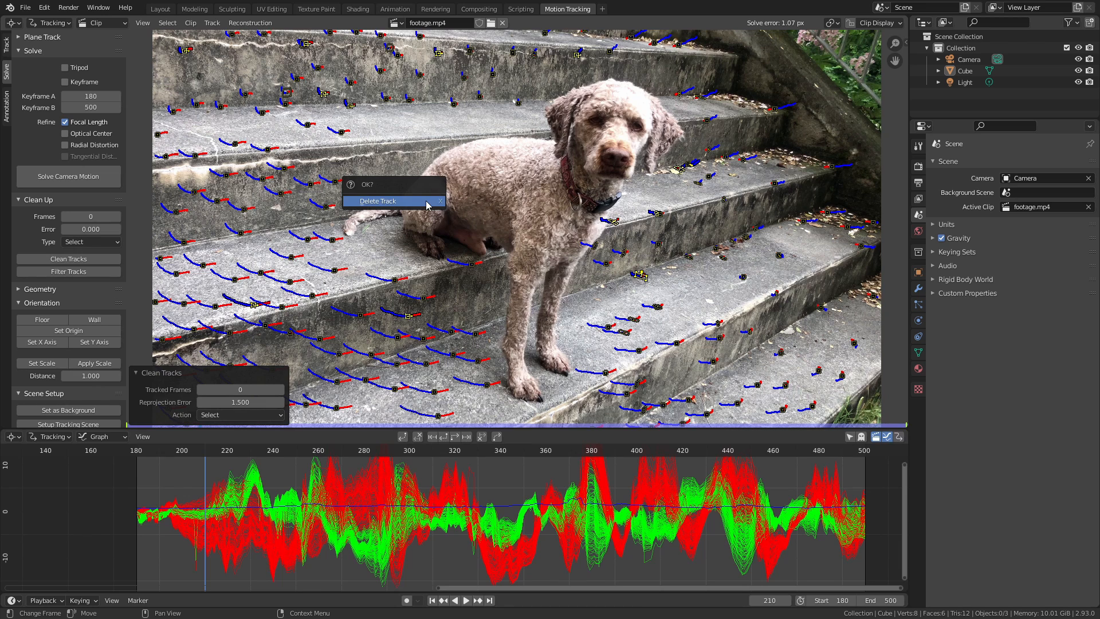
click(427, 202)
click(54, 181)
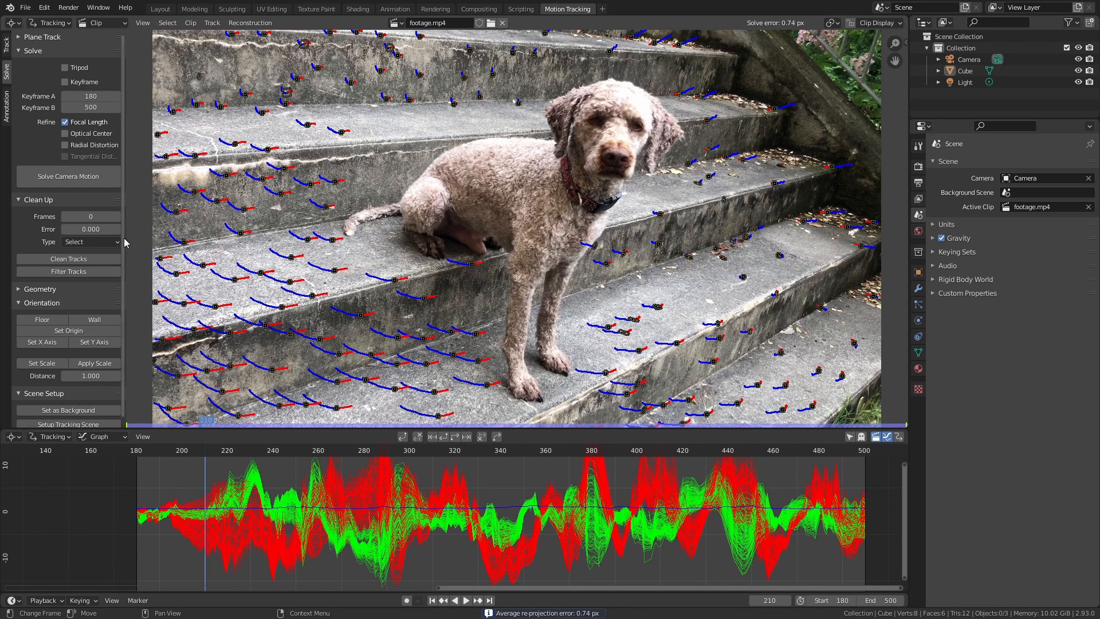
Clean the tracks with a reprojection error limit of 1, delete the selected ones and re-solve the camera motion
click(76, 259)
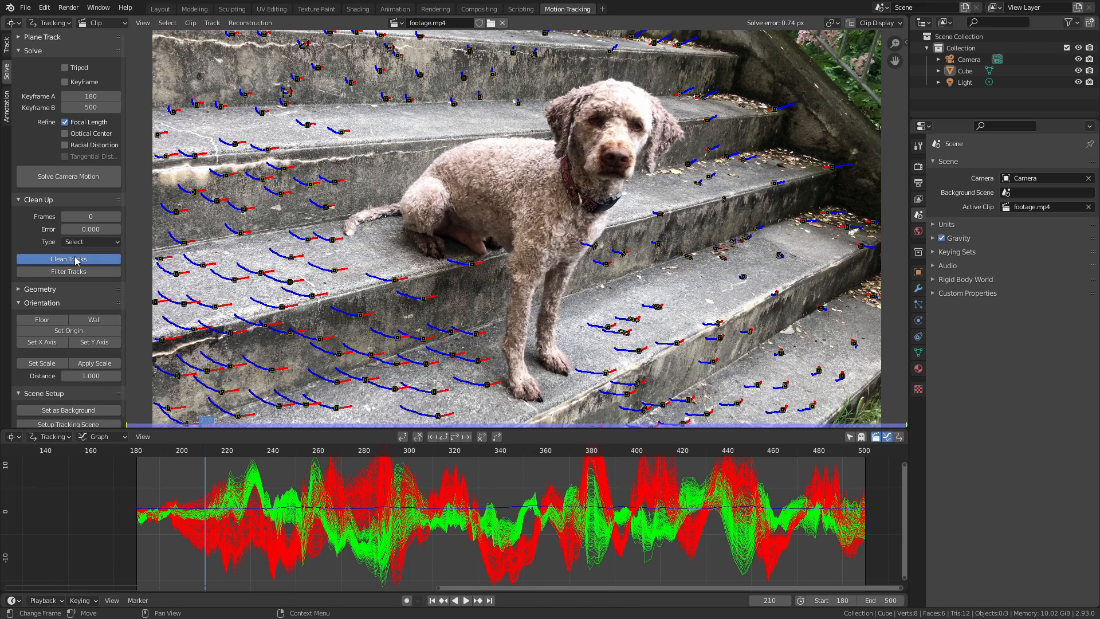
click(234, 402)
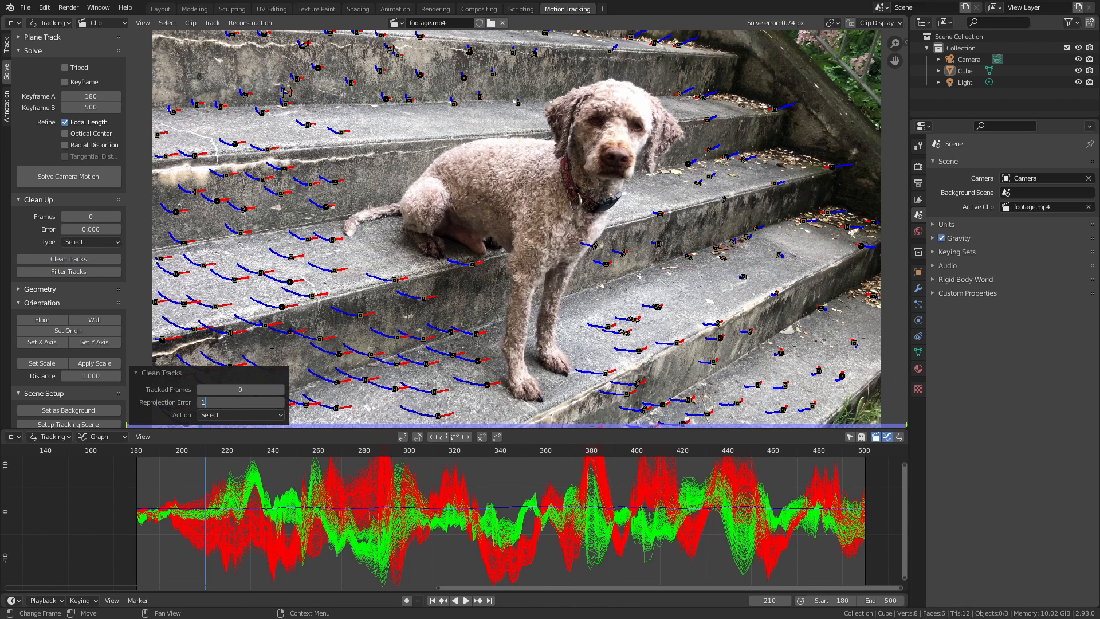
text(1)
key(Return)
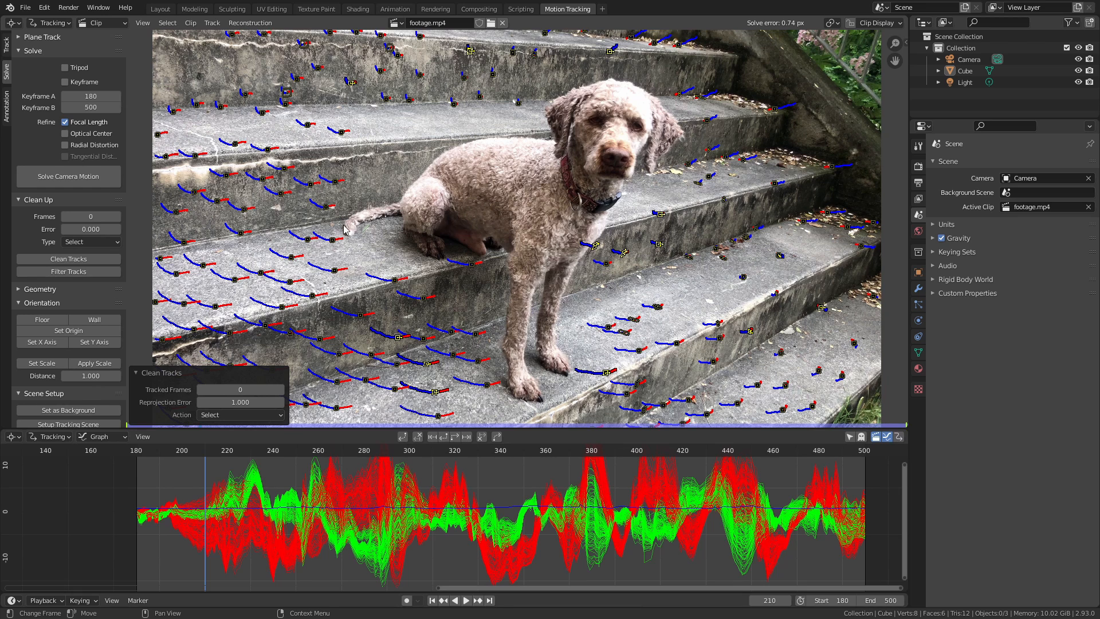
key(x)
click(404, 235)
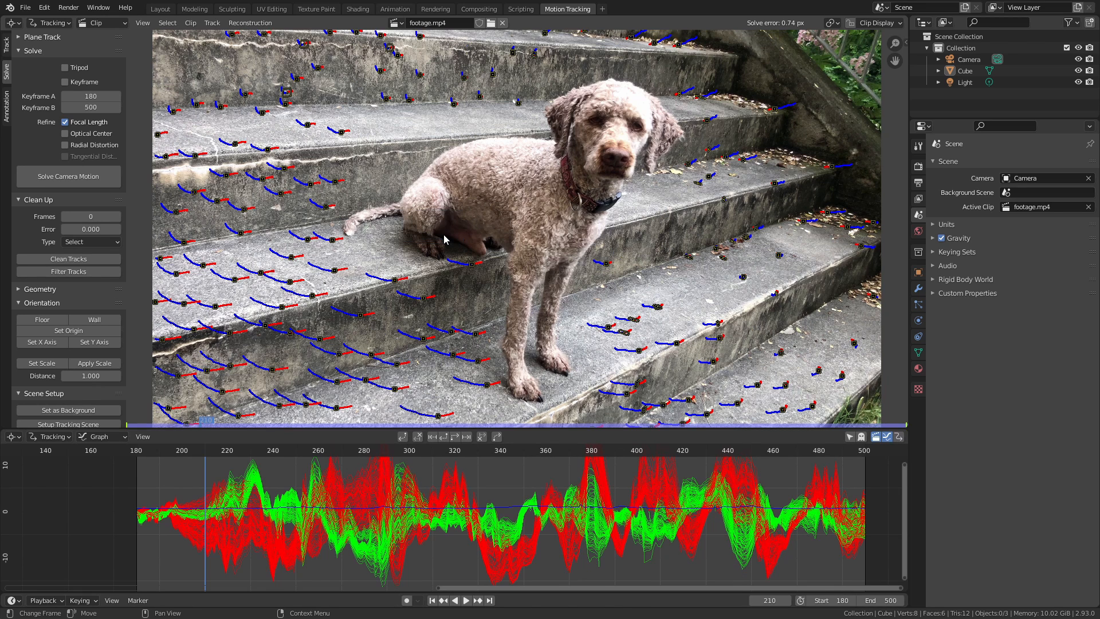
click(94, 179)
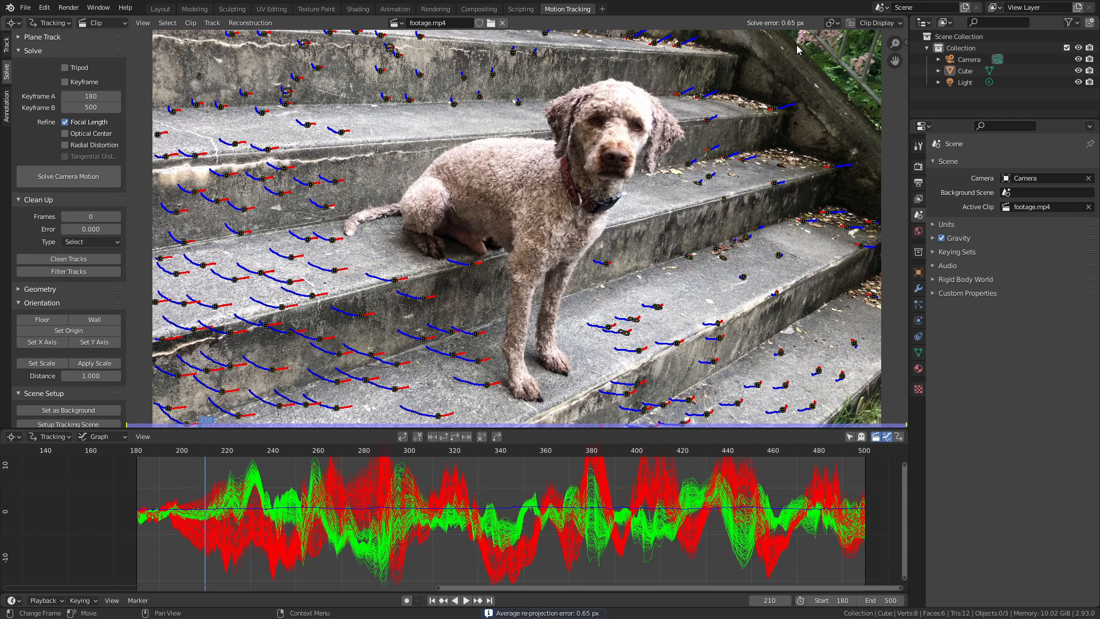
Set up the tracking scene from the solved clip and open the Layout workspace
scroll(541, 218, down, 2)
middle_drag(536, 217, 519, 197)
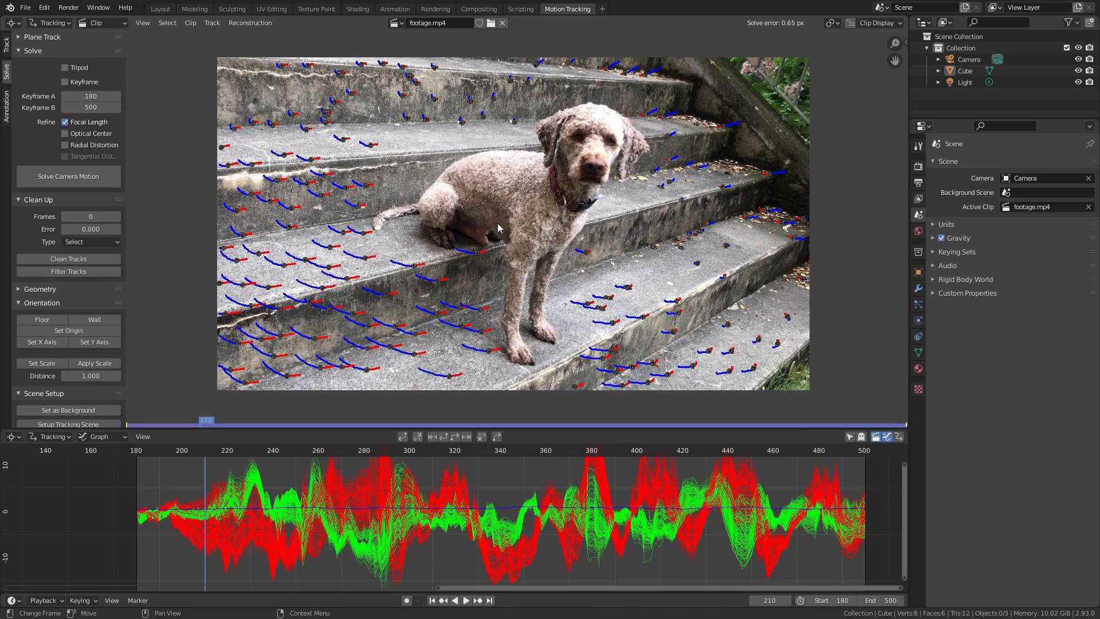
scroll(31, 256, down, 1)
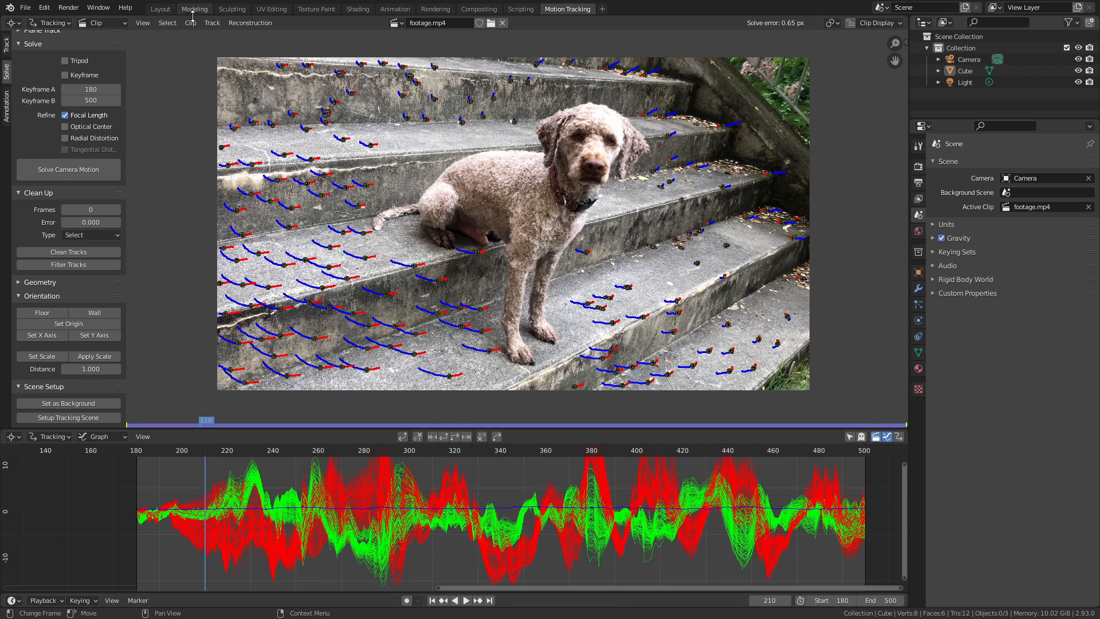
click(162, 11)
click(567, 9)
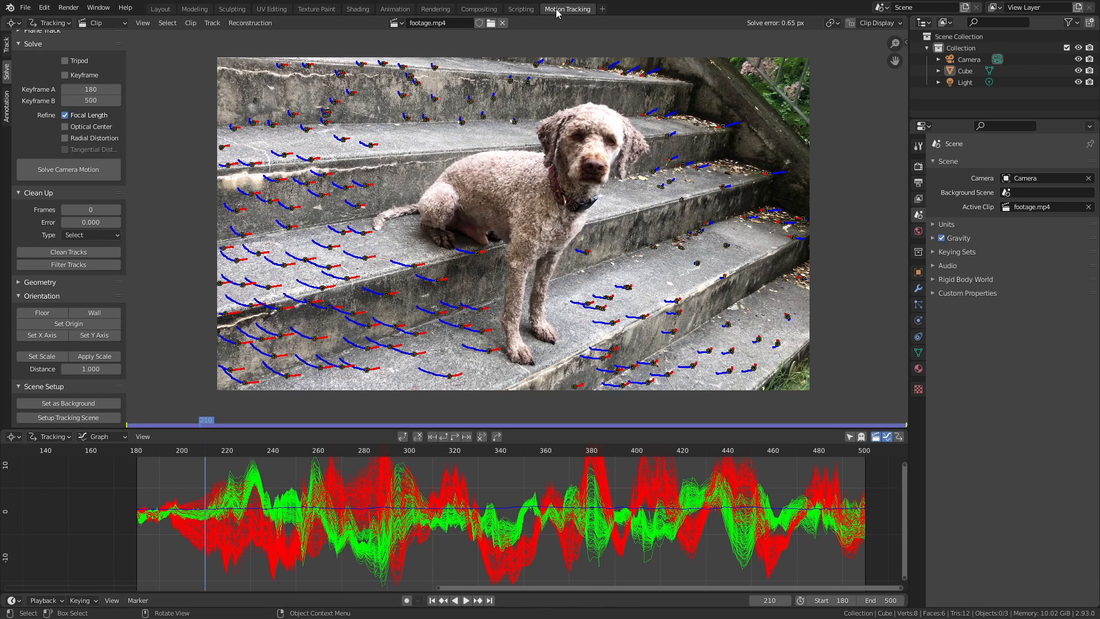
click(75, 418)
click(161, 9)
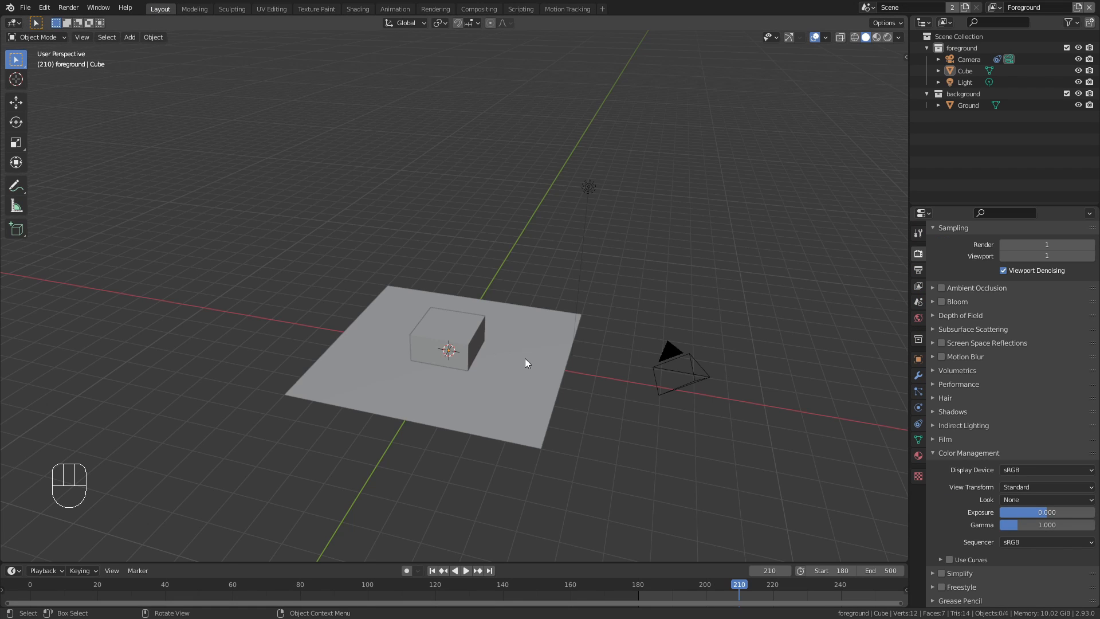
Enlarge the timeline and scrub to frame 267 to check the solved camera's movement in the 3D viewport
shift+middle_drag(564, 386, 449, 308)
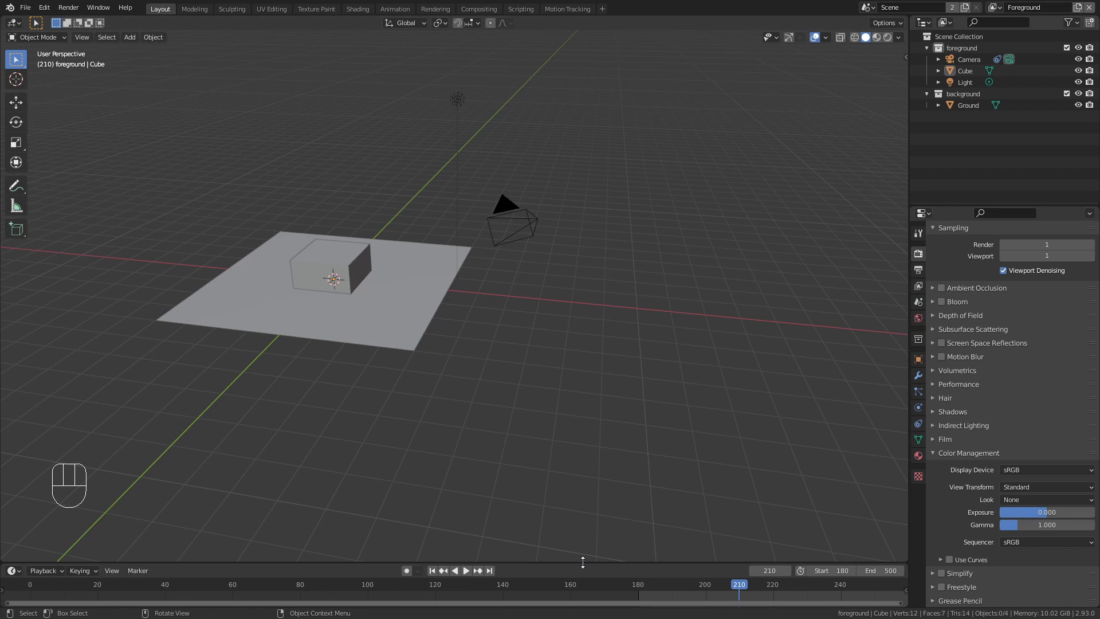
drag(593, 563, 593, 445)
middle_drag(661, 475, 121, 479)
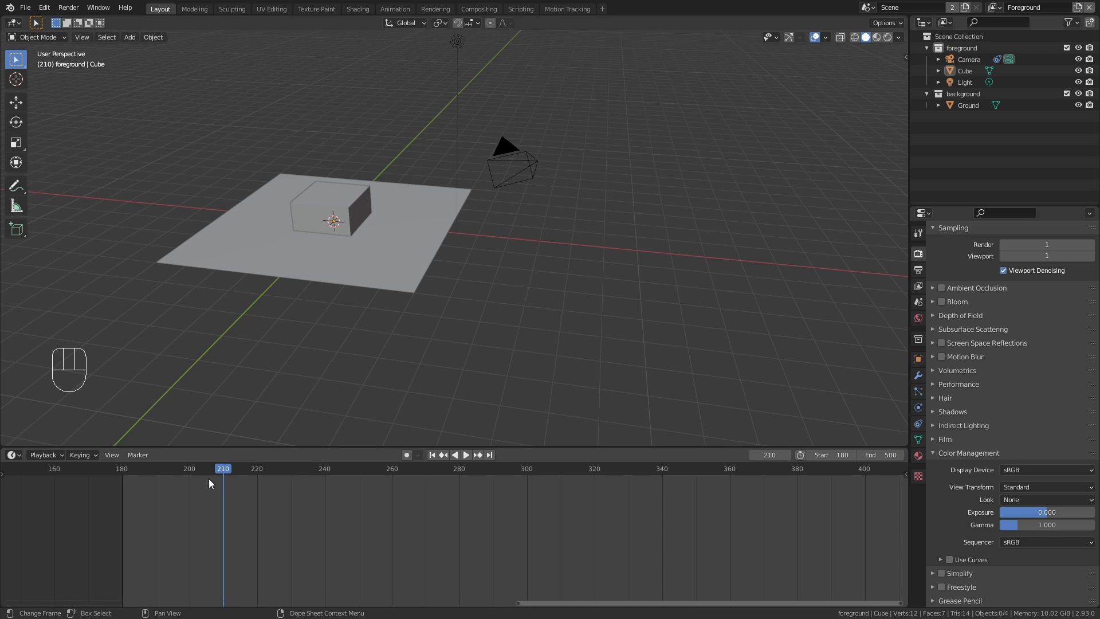
drag(223, 470, 416, 479)
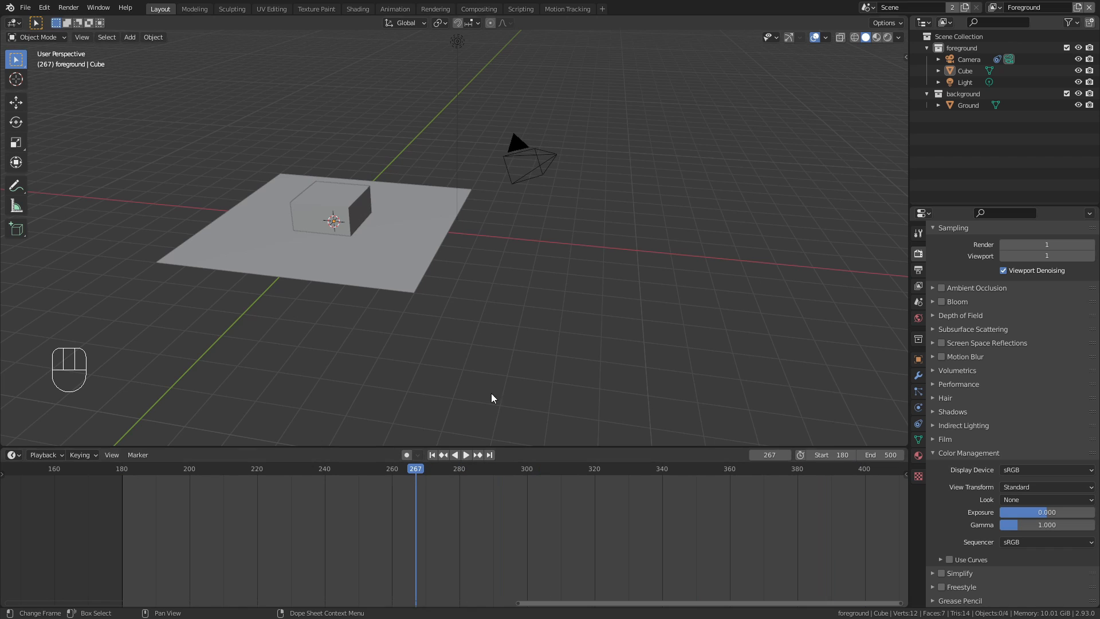
Enable the motion tracking overlay in the 3D viewport and reduce the display size of the track markers
click(826, 38)
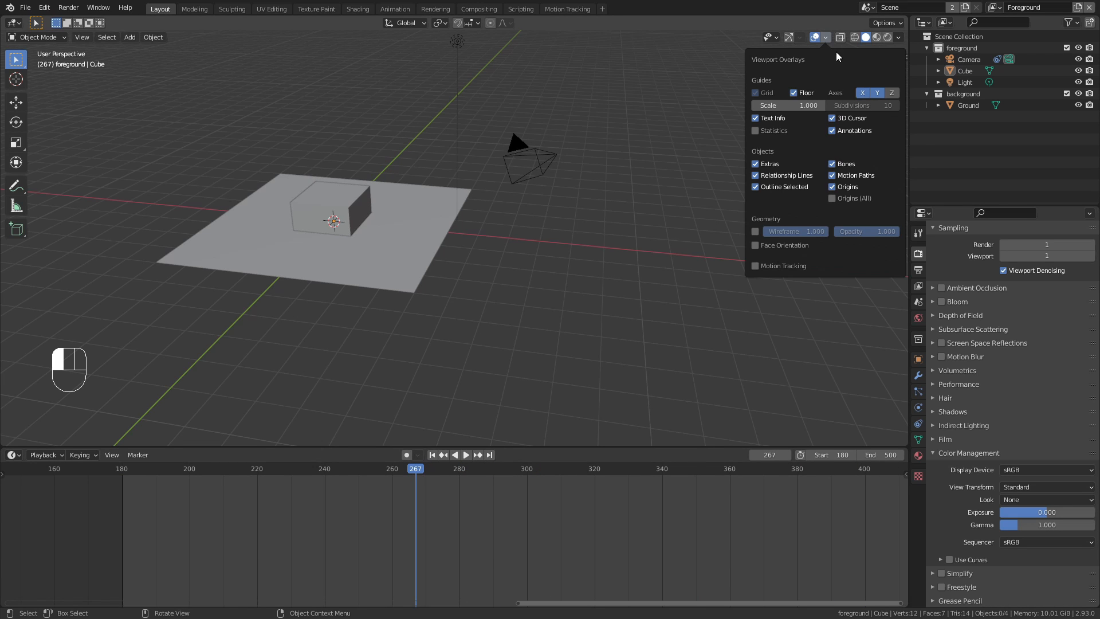
click(755, 265)
middle_drag(487, 185, 454, 208)
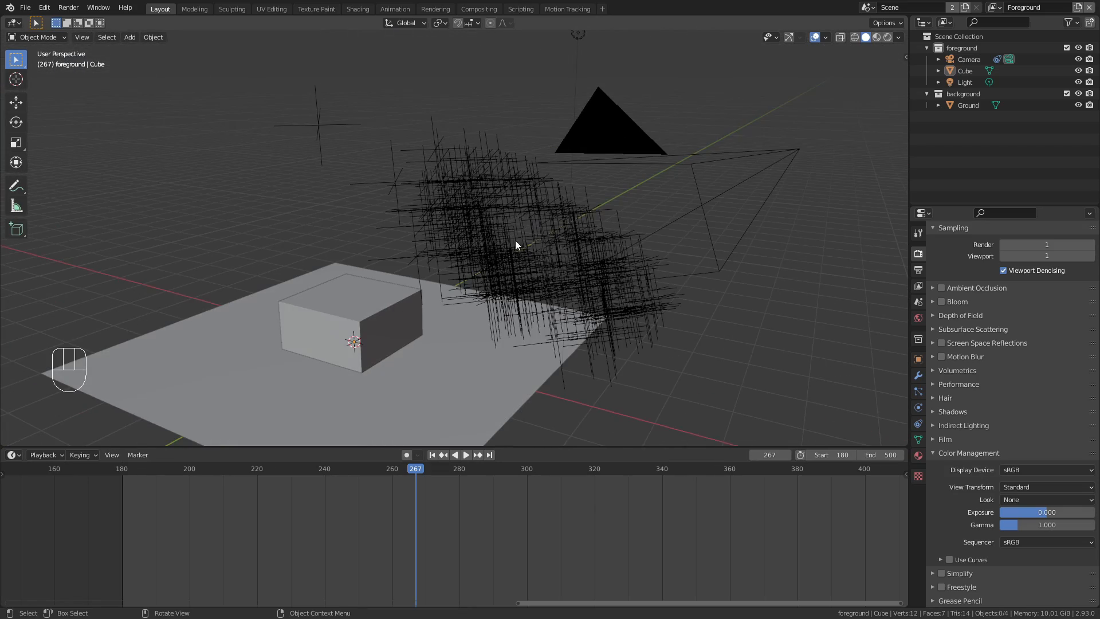
middle_drag(516, 243, 483, 270)
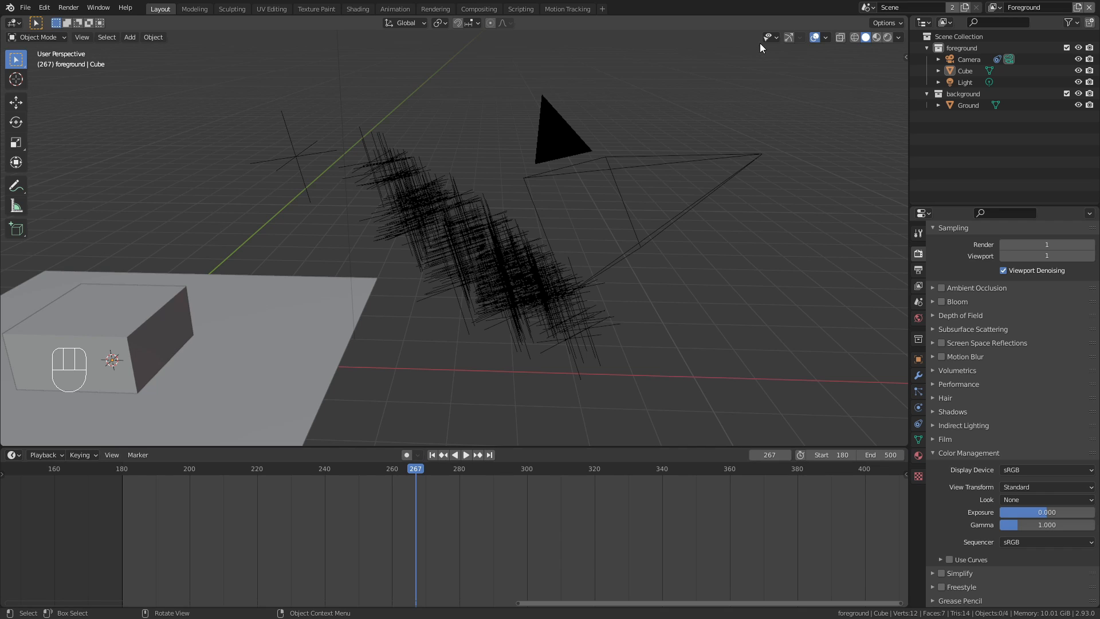
click(826, 39)
shift+drag(859, 301, 819, 301)
middle_drag(492, 161, 466, 243)
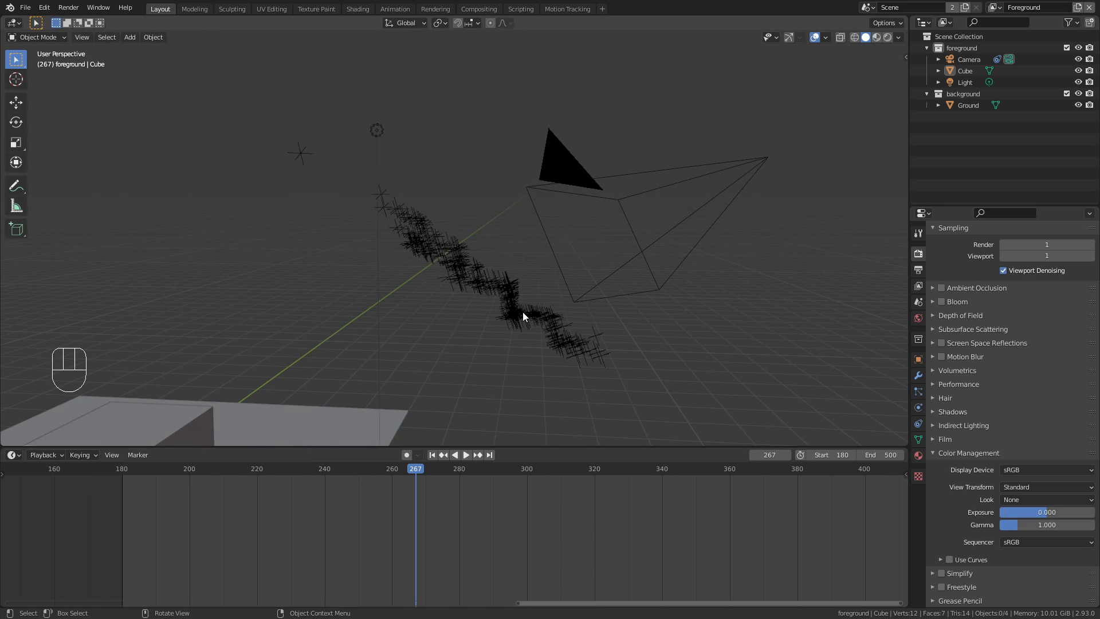
middle_drag(549, 270, 515, 229)
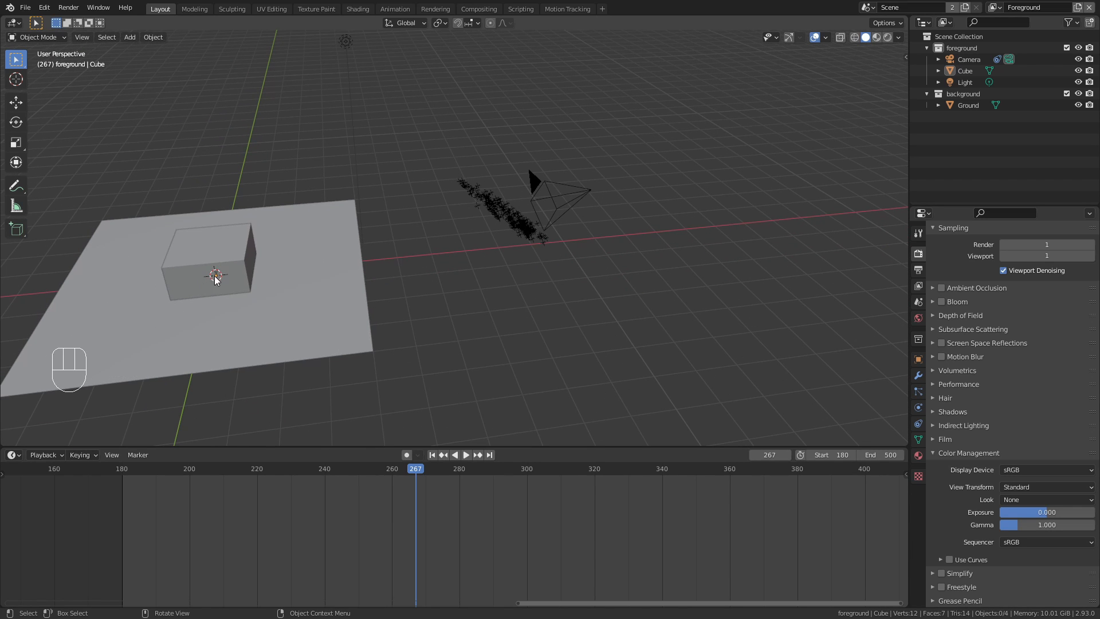
Delete the cube, light and ground plane from the scene, keeping the camera
shift+middle_drag(238, 284, 446, 330)
scroll(431, 310, down, 2)
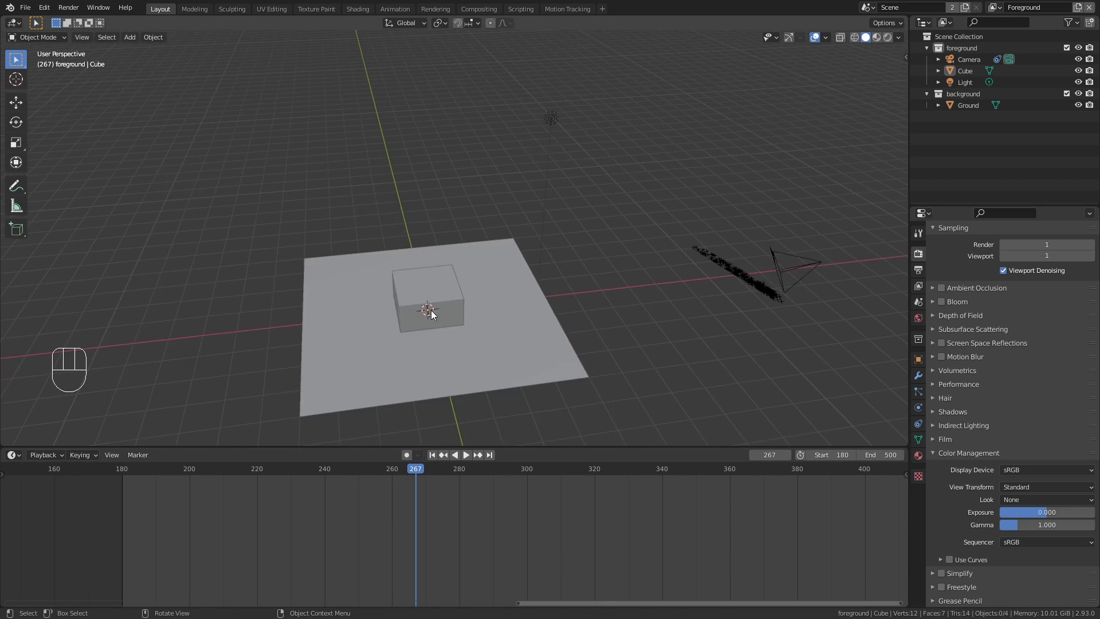
shift+middle_drag(396, 295, 436, 260)
drag(367, 67, 657, 362)
key(Delete)
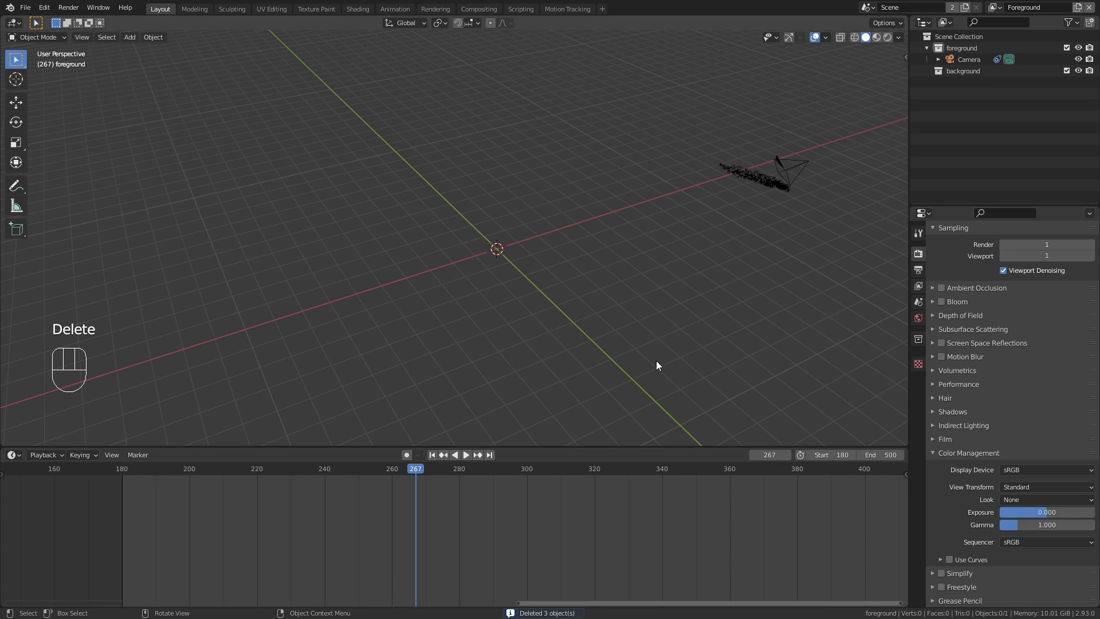
Delete the empty background collection and remove the Background view layer
shift+middle_drag(634, 307, 545, 254)
click(977, 71)
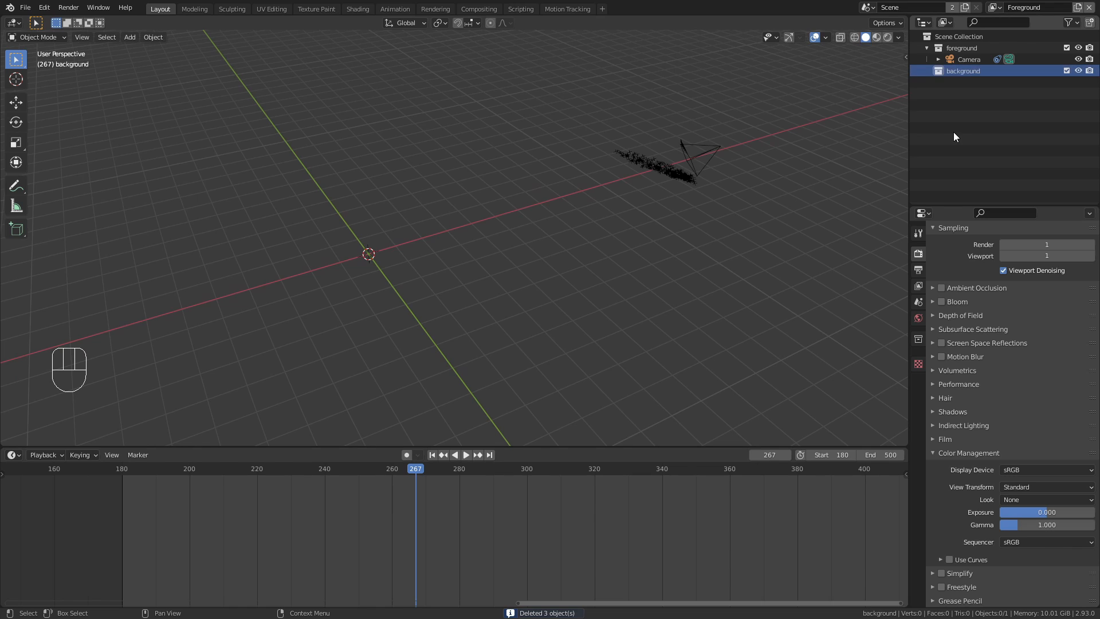
key(x)
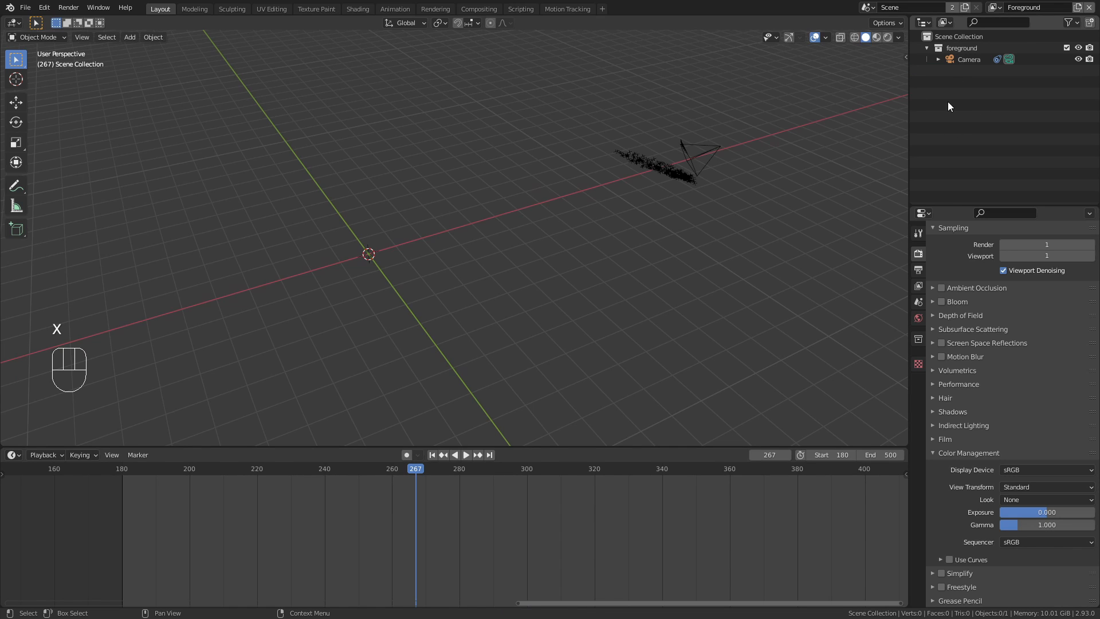
click(995, 7)
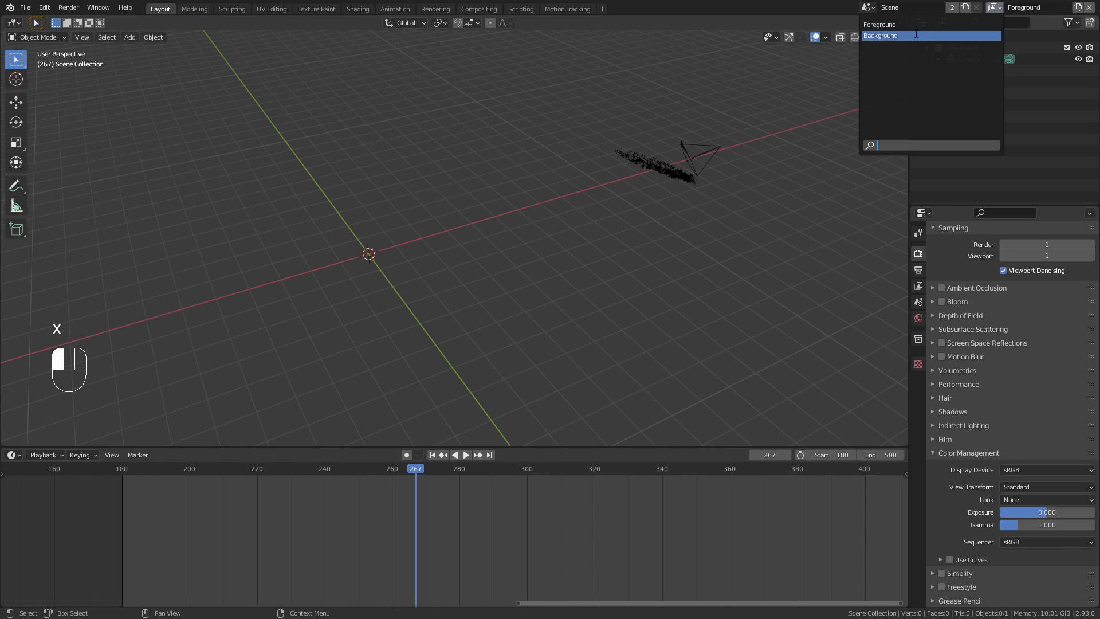
click(915, 36)
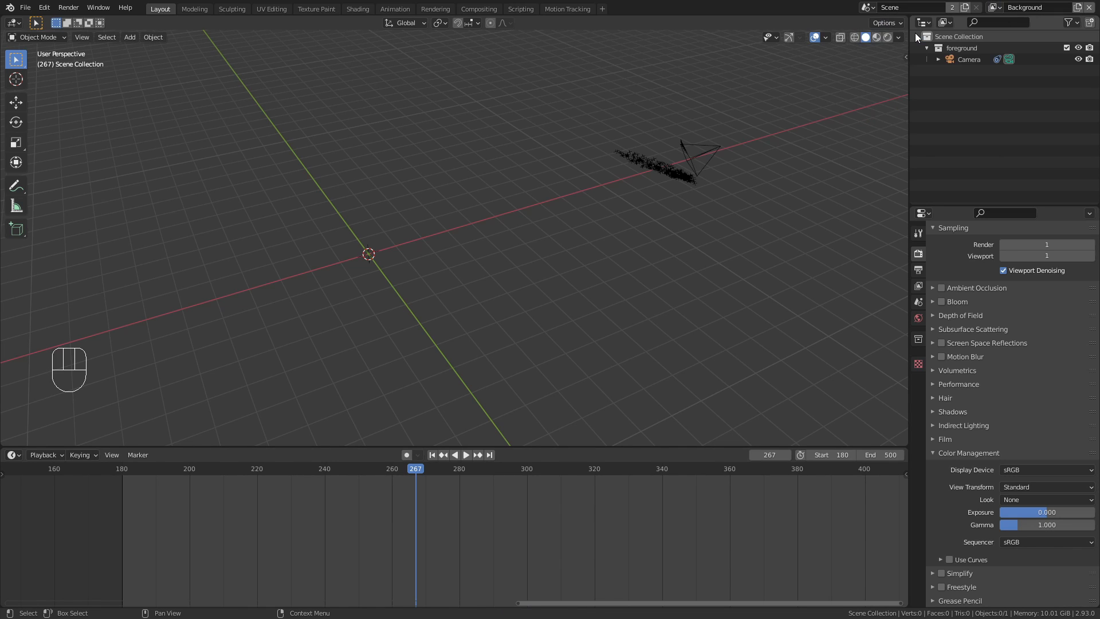
click(1089, 8)
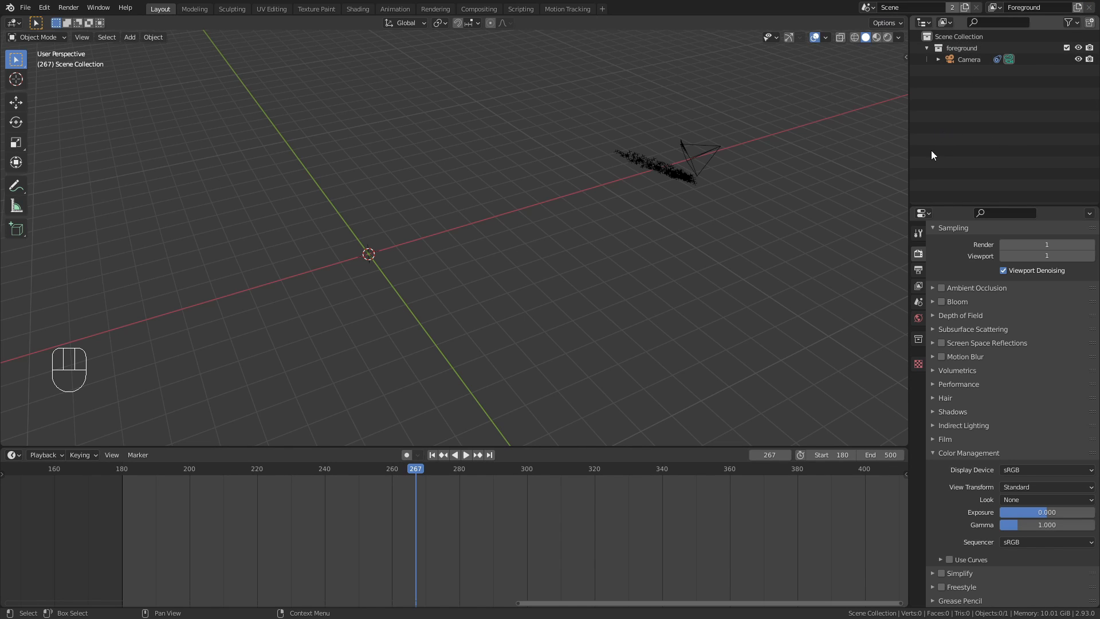
Return to the Motion Tracking workspace and move the playhead to frame 229
click(569, 8)
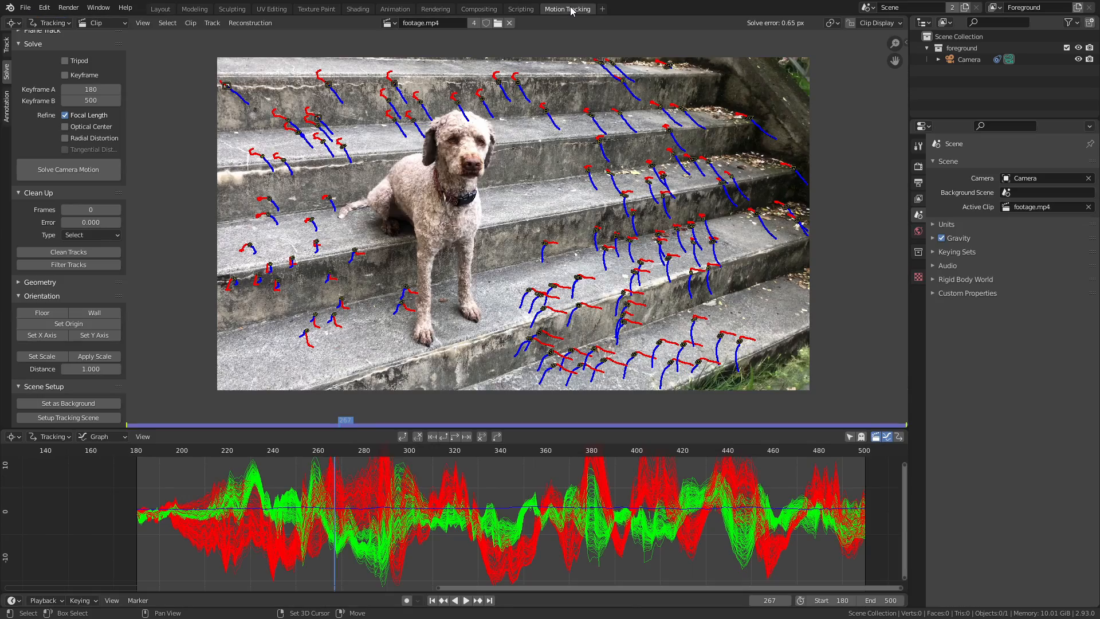
click(325, 451)
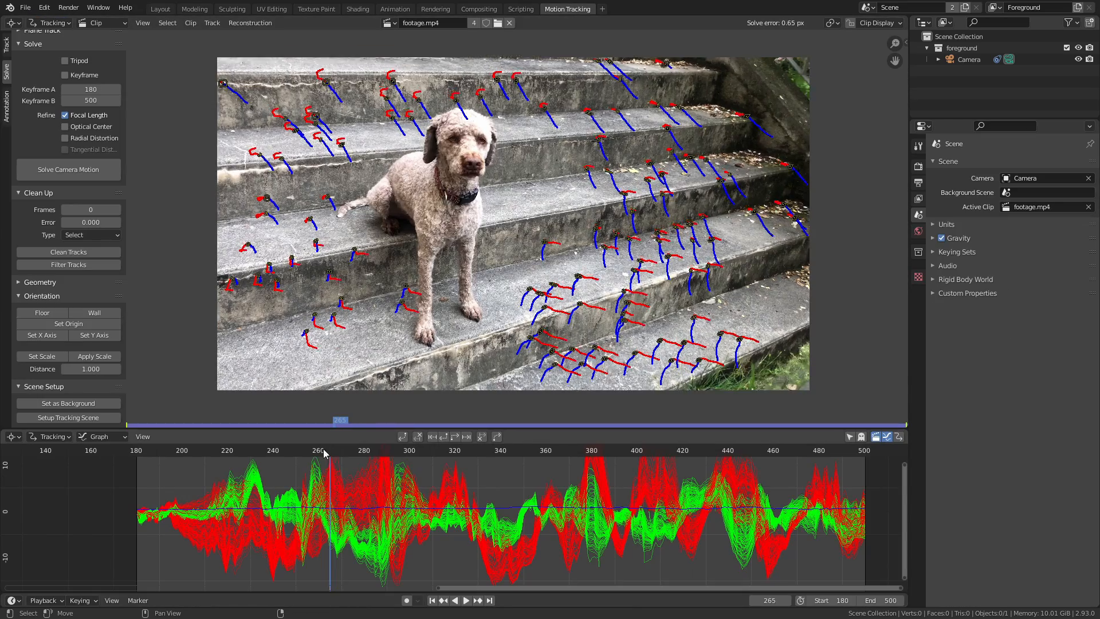
drag(324, 453, 250, 468)
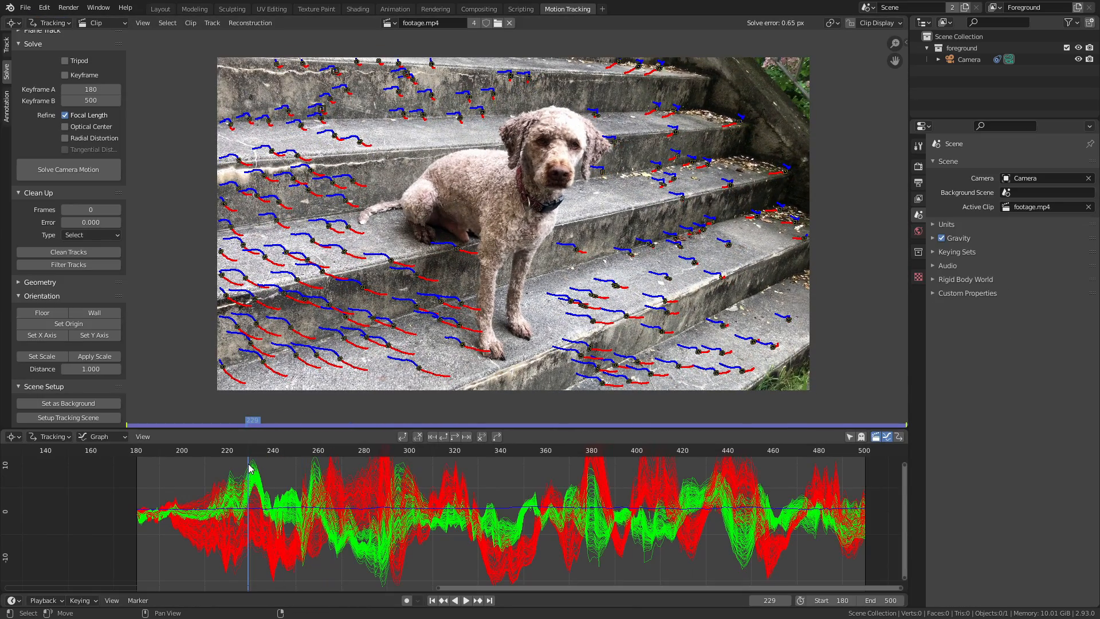
Select three widely spaced tracks on the stair surface under the dog's front paws and define them as the floor
click(394, 326)
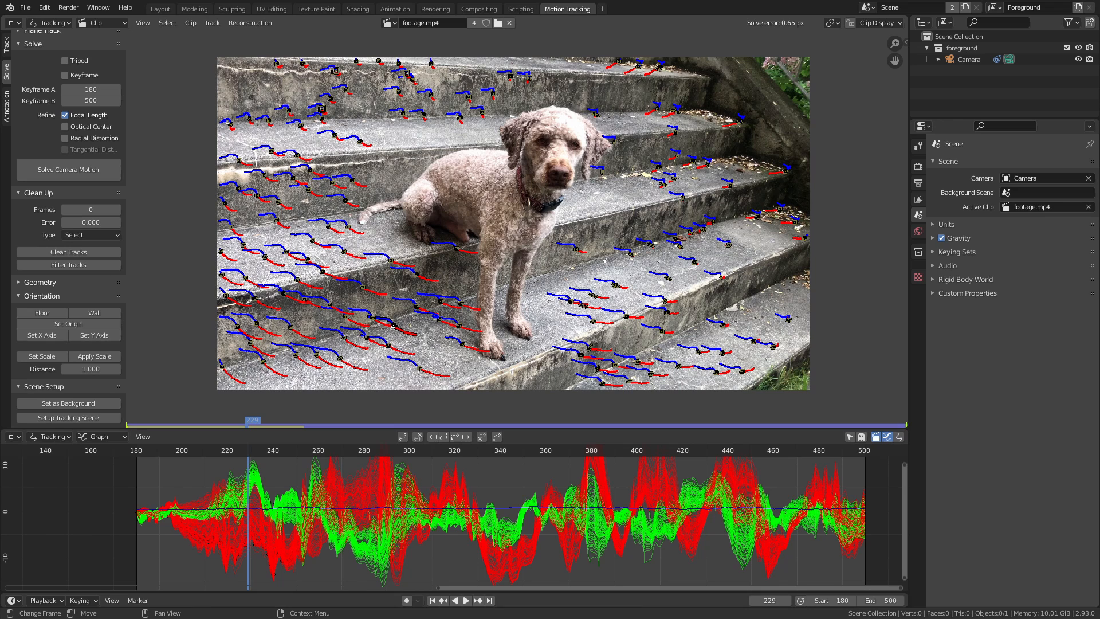
shift+click(419, 368)
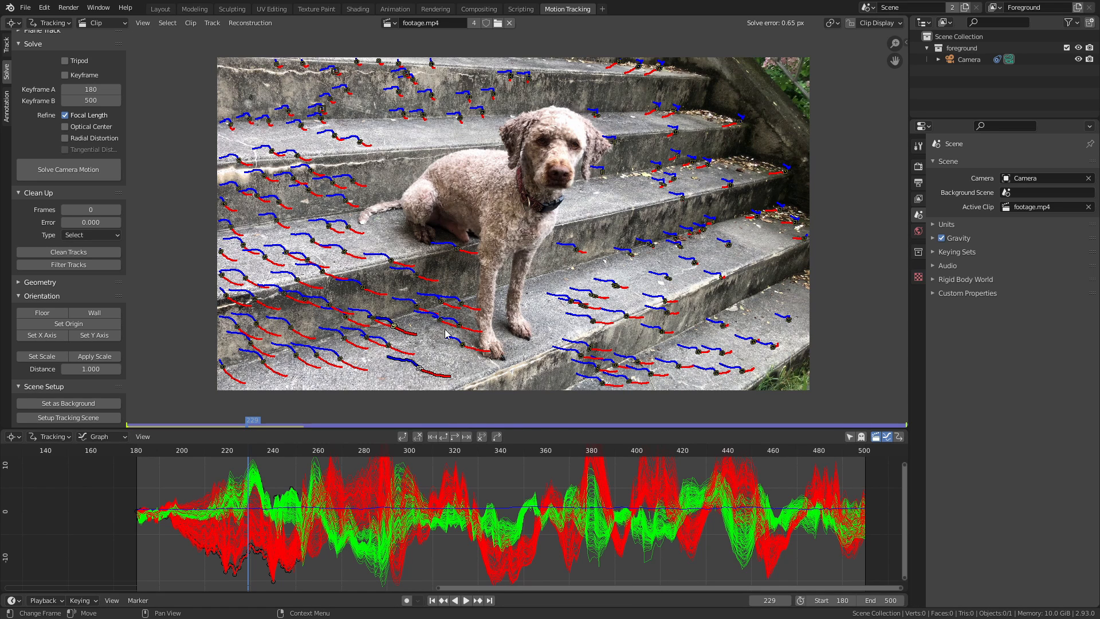
click(730, 247)
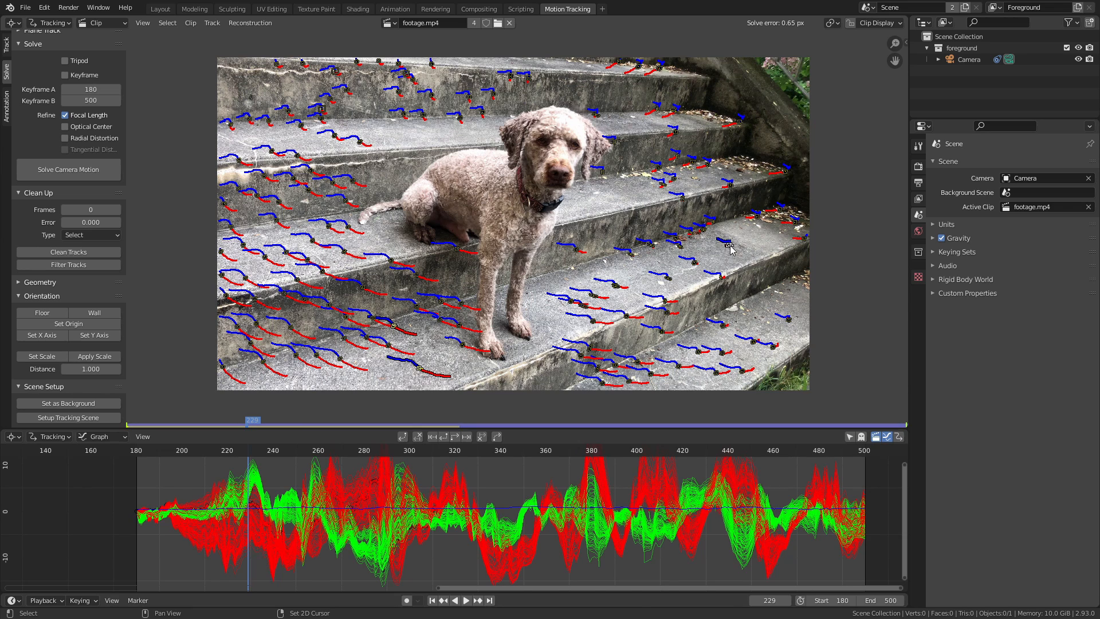
click(394, 328)
click(461, 350)
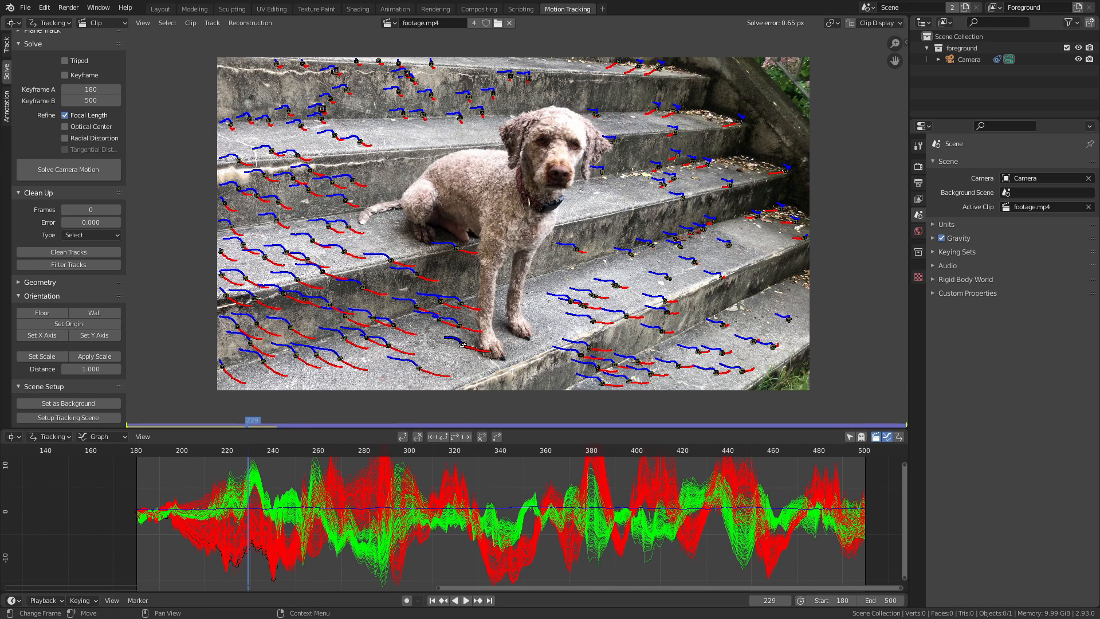
click(274, 574)
click(594, 322)
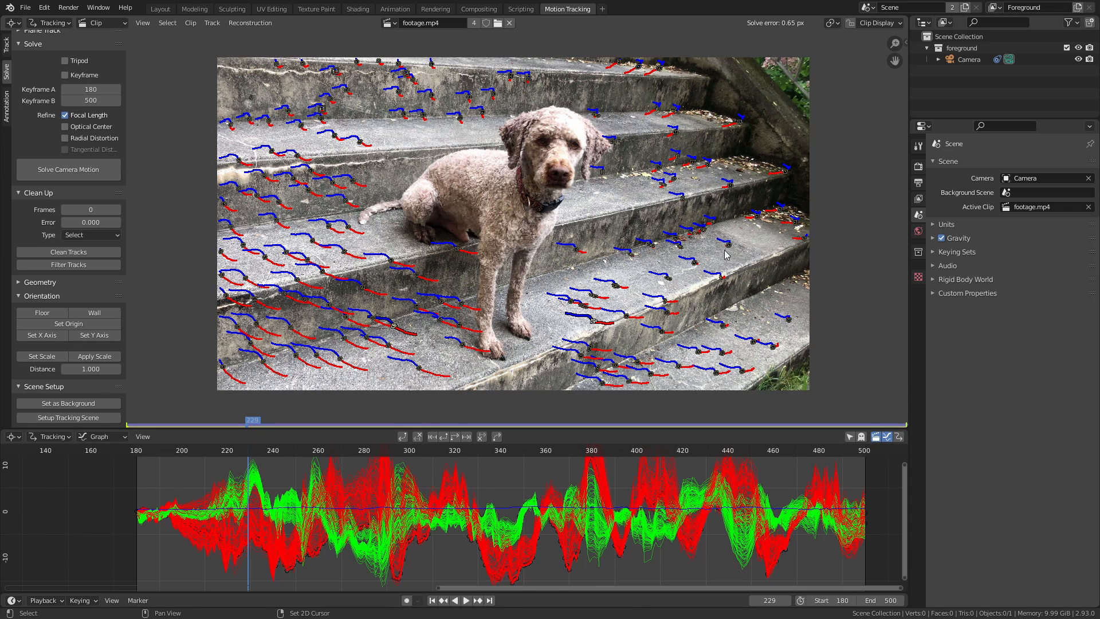
click(731, 245)
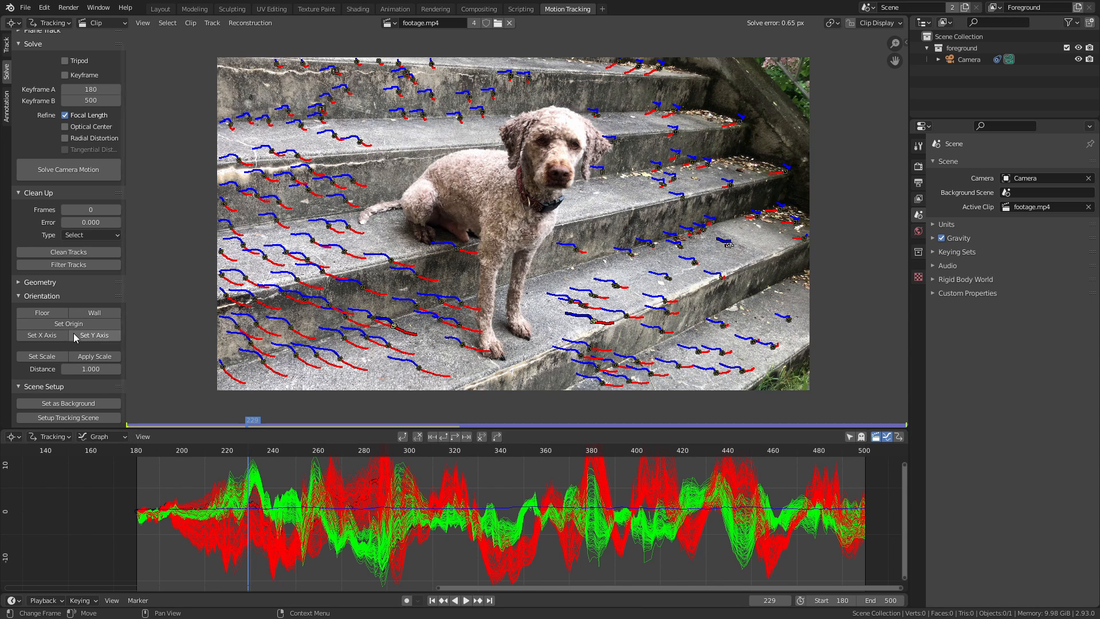
click(43, 313)
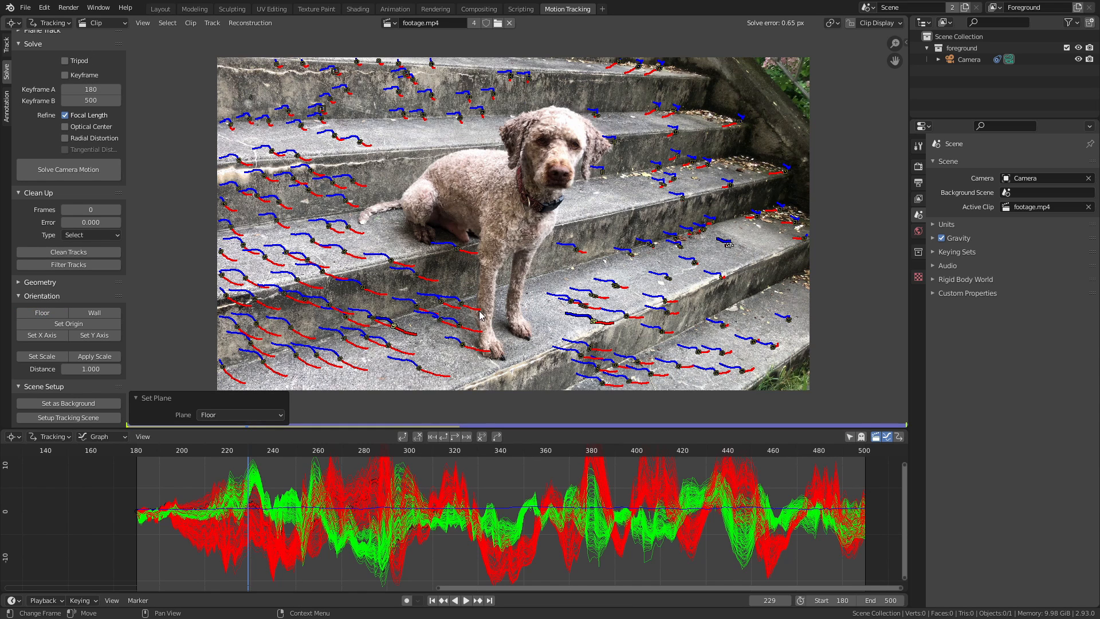
Set the scene origin to the track beside the dog's front leg, and display the Layout workspace's 3D scene through the camera
click(463, 306)
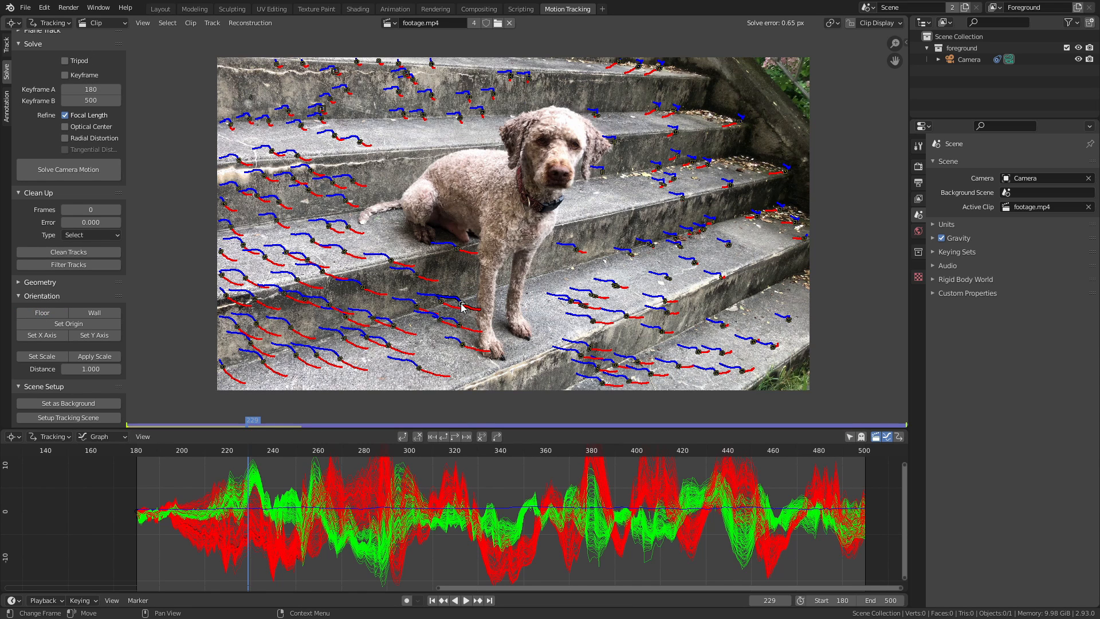
click(66, 324)
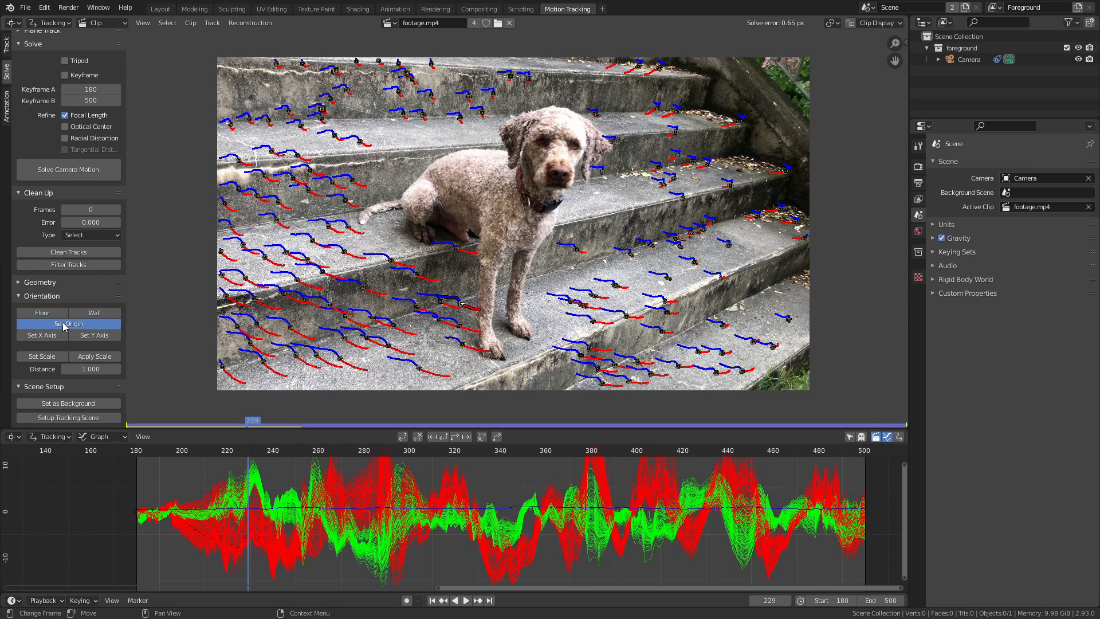
click(162, 11)
scroll(341, 270, up, 6)
shift+middle_drag(339, 269, 406, 257)
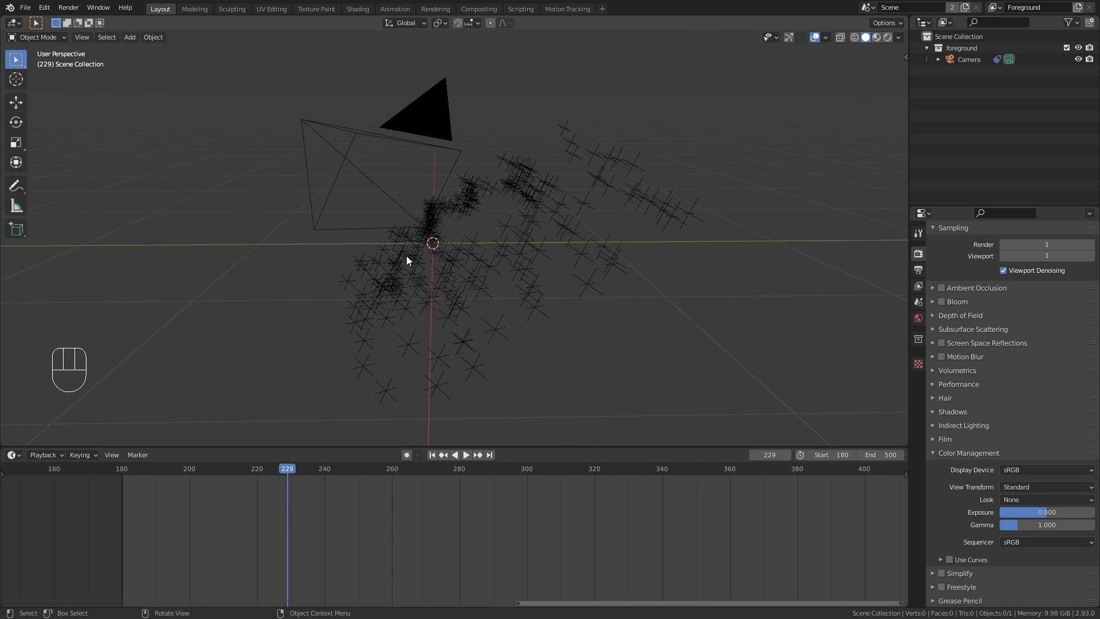
middle_drag(452, 353, 485, 249)
key(KP_0)
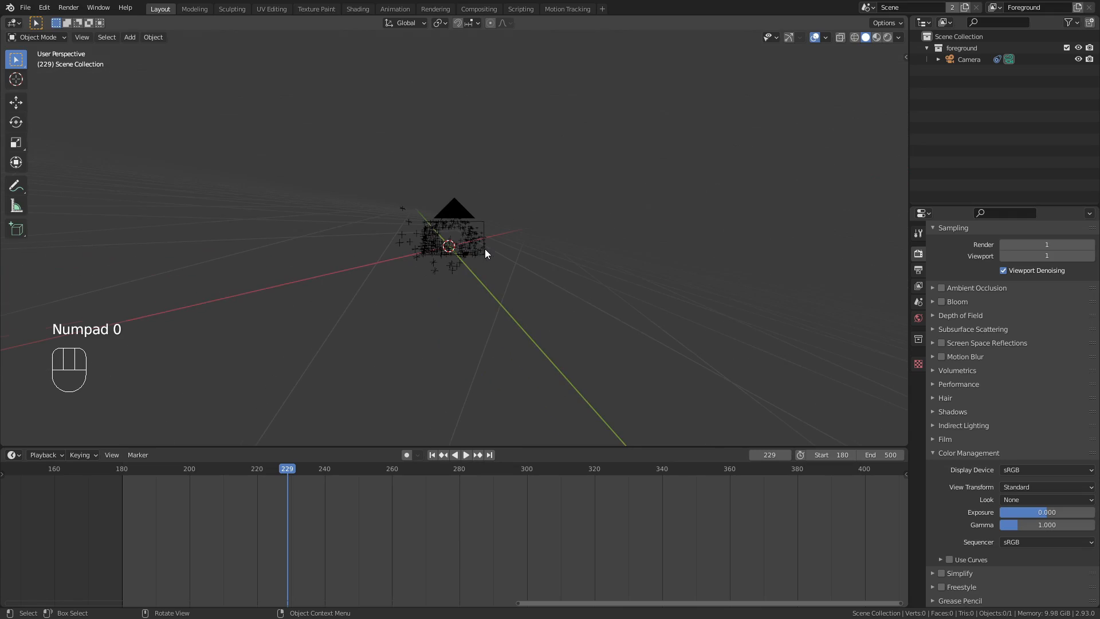
Examine in the camera view how the origin and the floor axes line up with the stair beneath the dog
scroll(453, 291, up, 2)
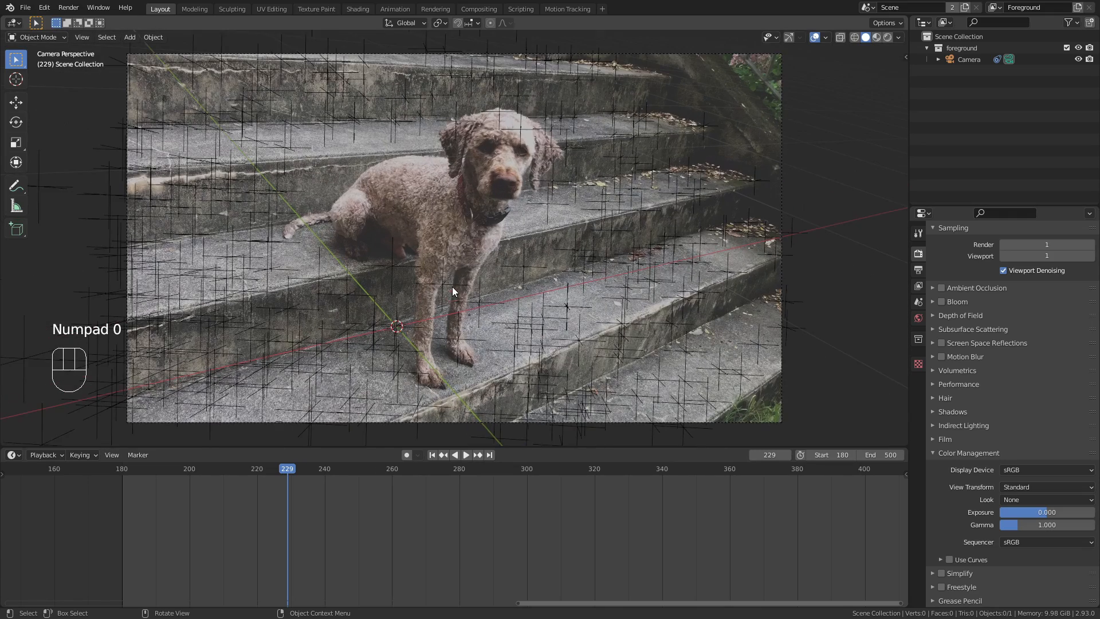
shift+middle_drag(452, 286, 443, 266)
scroll(443, 328, up, 1)
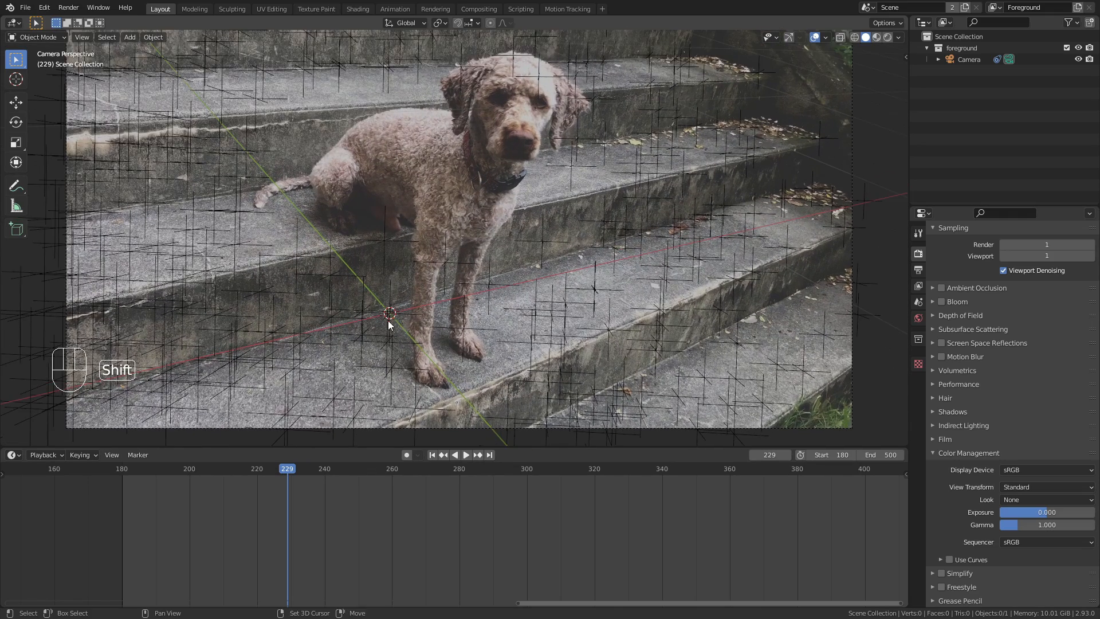
shift+middle_drag(387, 321, 439, 251)
scroll(441, 277, up, 3)
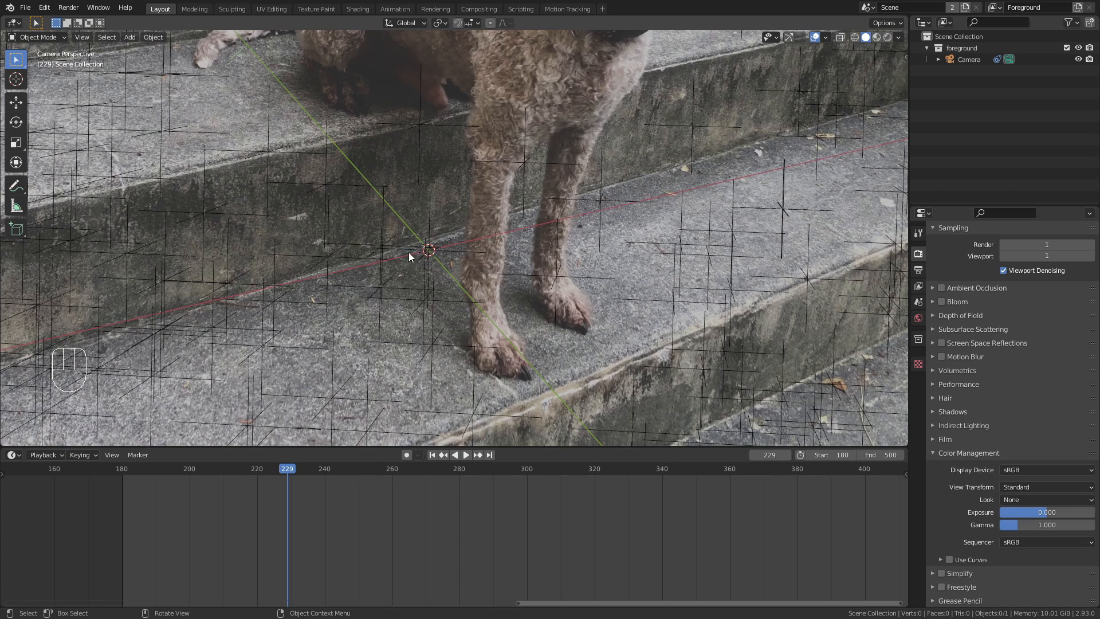
scroll(424, 256, down, 3)
shift+middle_drag(472, 250, 387, 254)
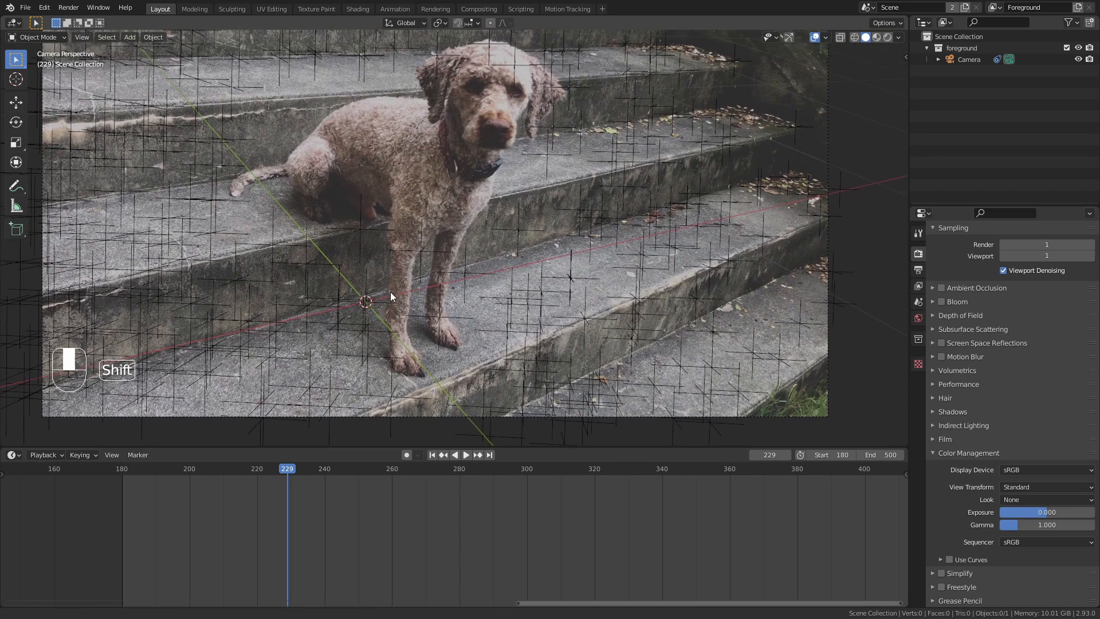
scroll(390, 293, down, 1)
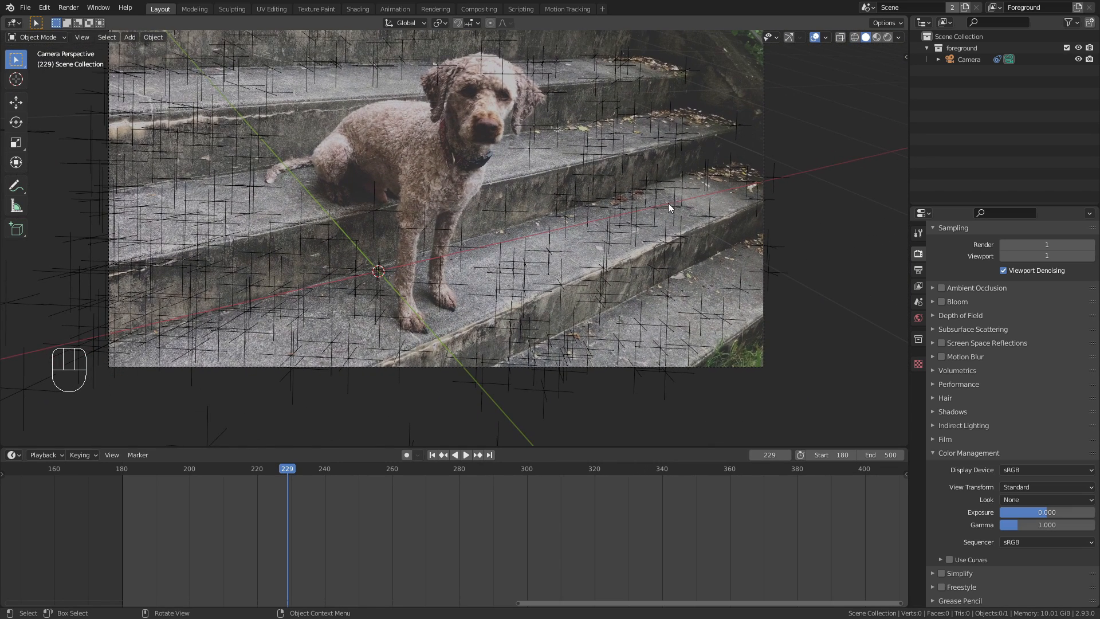
Select the camera and set the transform pivot point to the 3D Cursor
shift+middle_drag(789, 243, 678, 94)
click(675, 61)
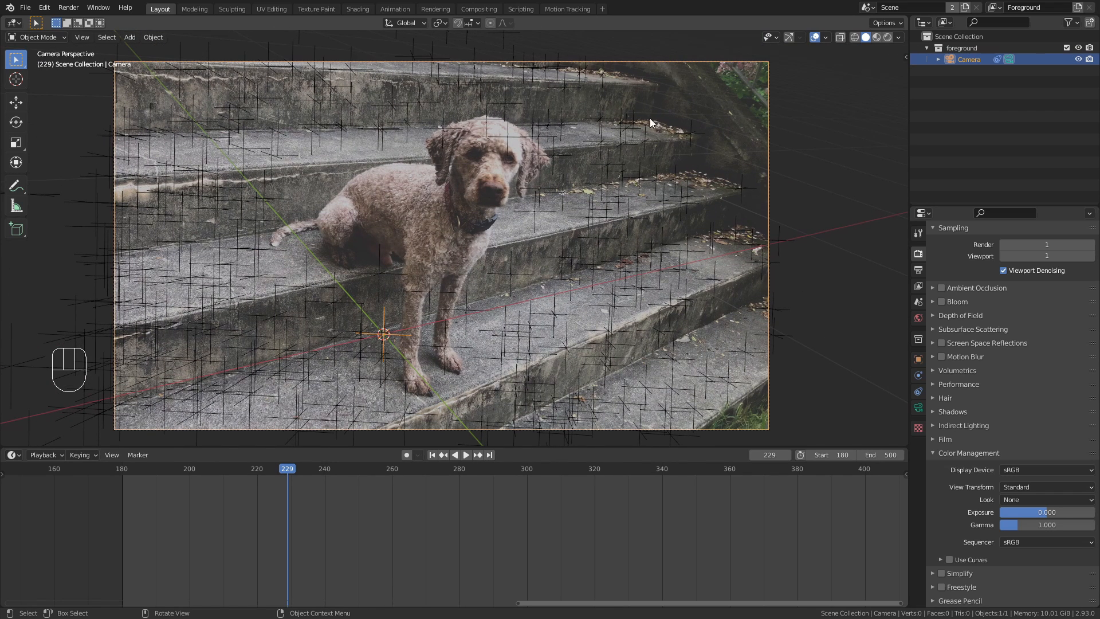
click(439, 22)
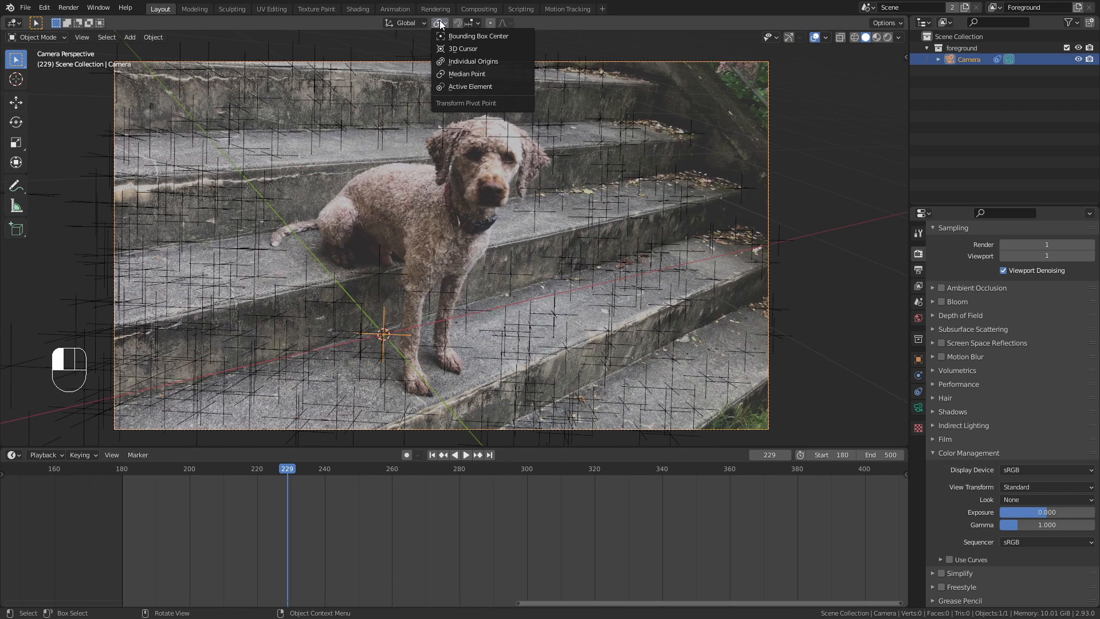
click(454, 48)
Rotate the camera about -4.6° around the global Z axis to align the red X axis with the direction of the steps
shift+middle_drag(370, 356, 393, 281)
scroll(393, 280, up, 2)
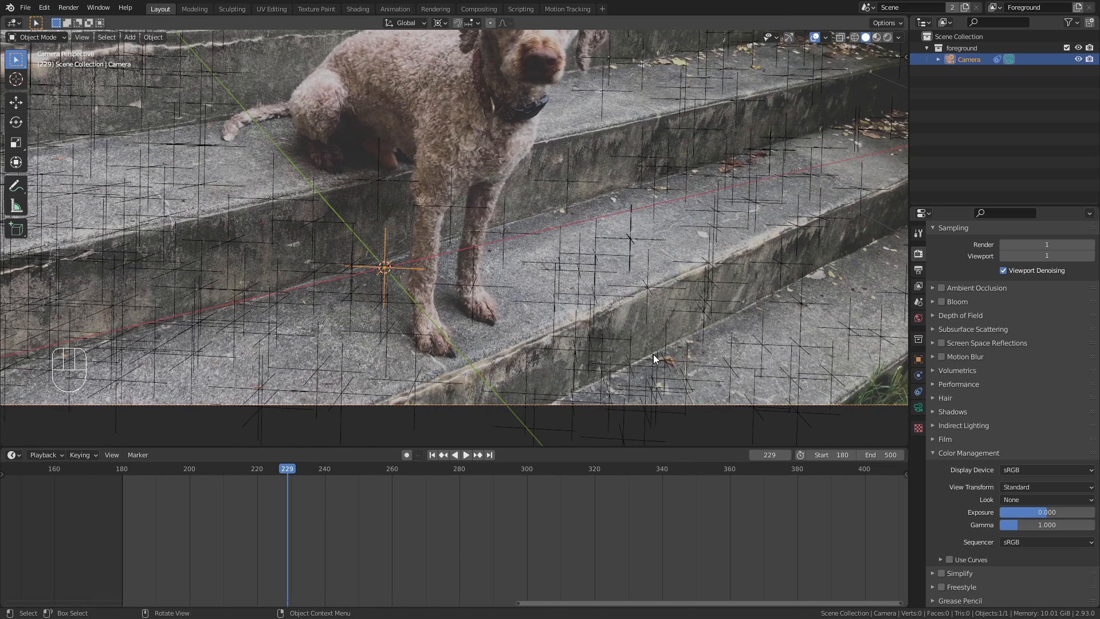
key(r)
key(z)
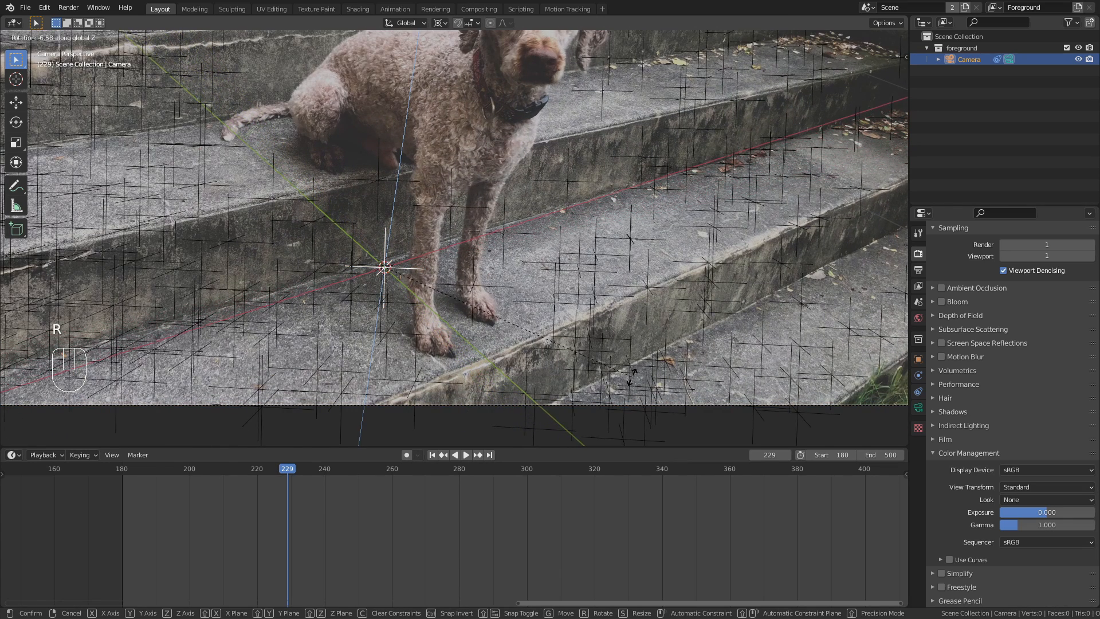
key(shift)
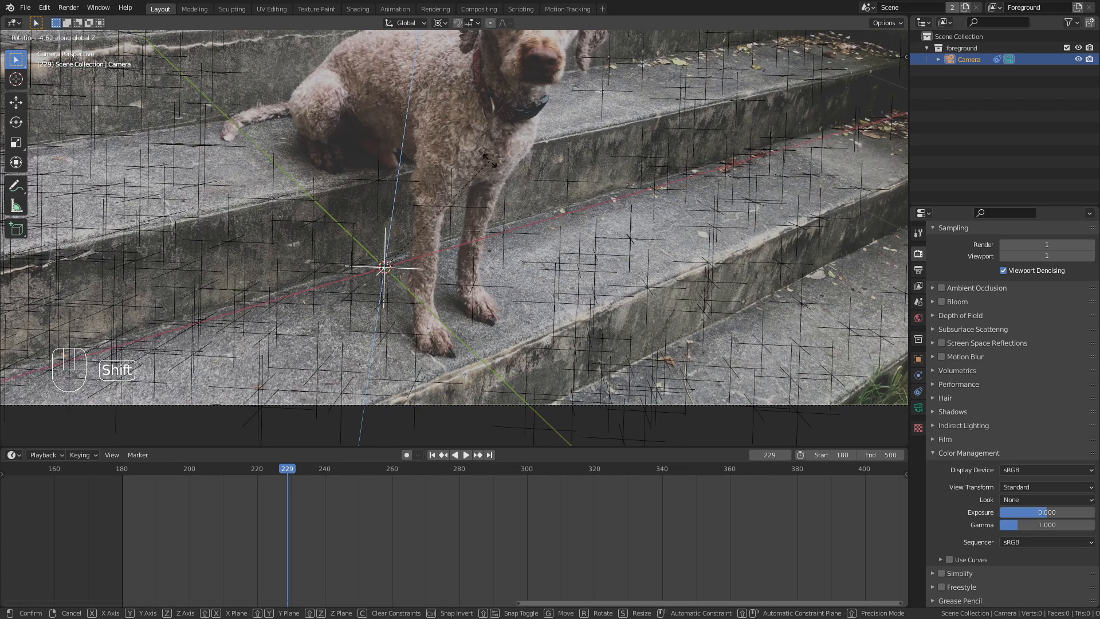
click(496, 182)
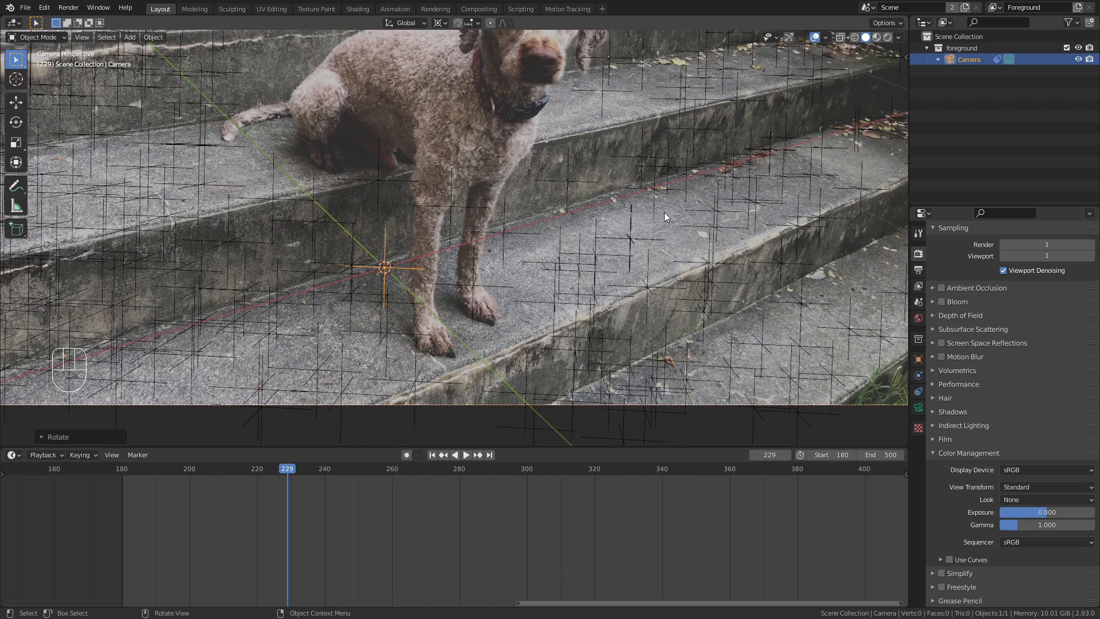
Move the camera about 0.014 m along global Y to place the X axis in the stair crease behind the dog's front paws
scroll(378, 333, up, 3)
shift+middle_drag(378, 333, 510, 273)
scroll(472, 283, up, 2)
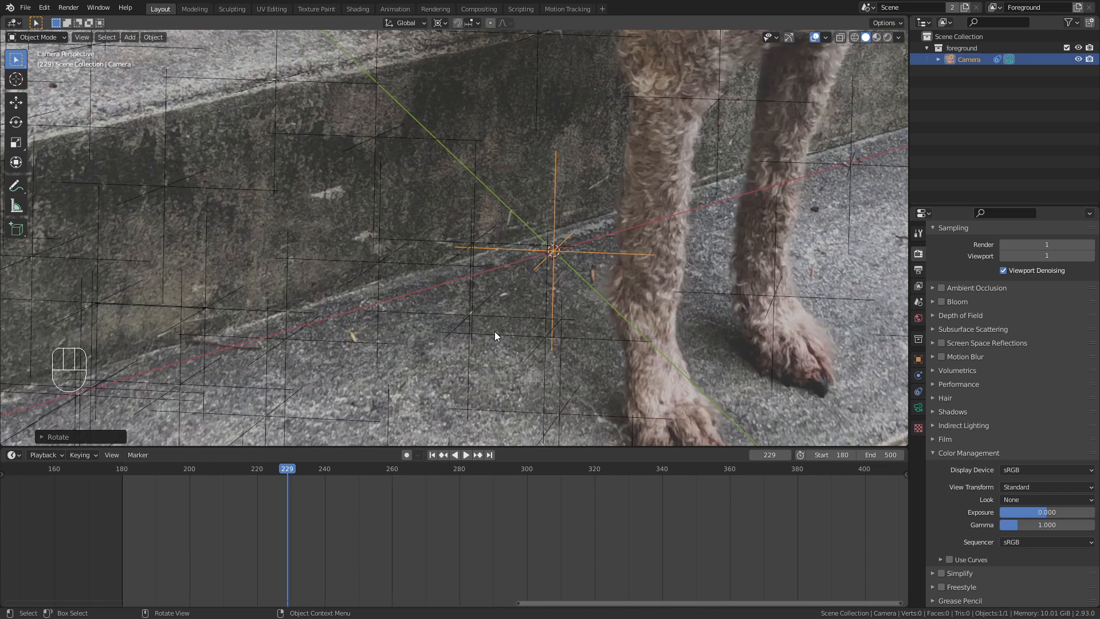
key(g)
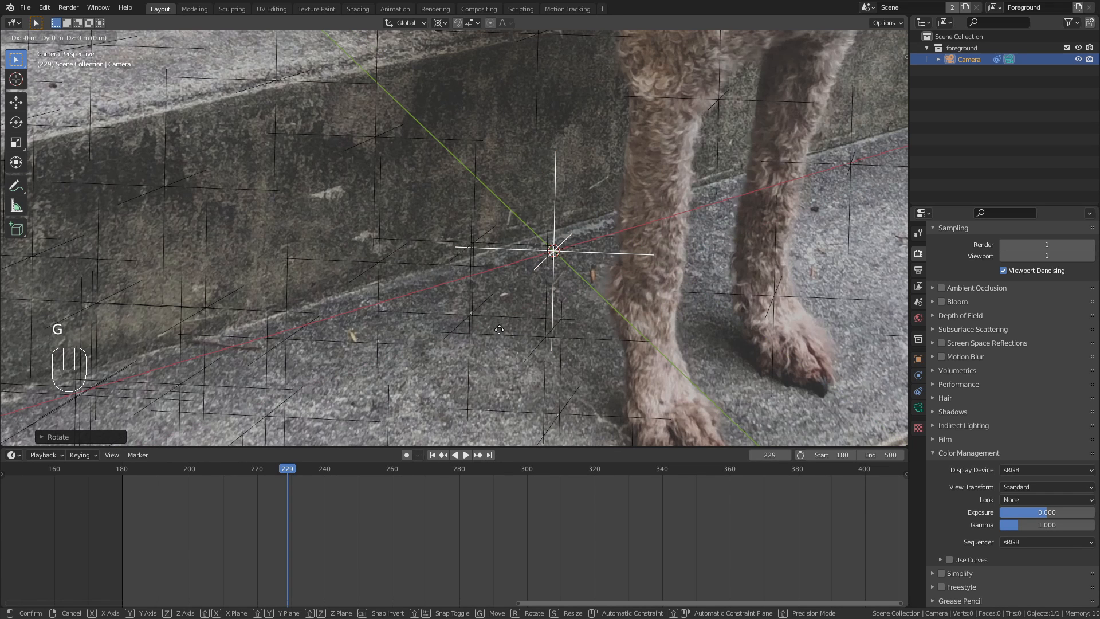
key(y)
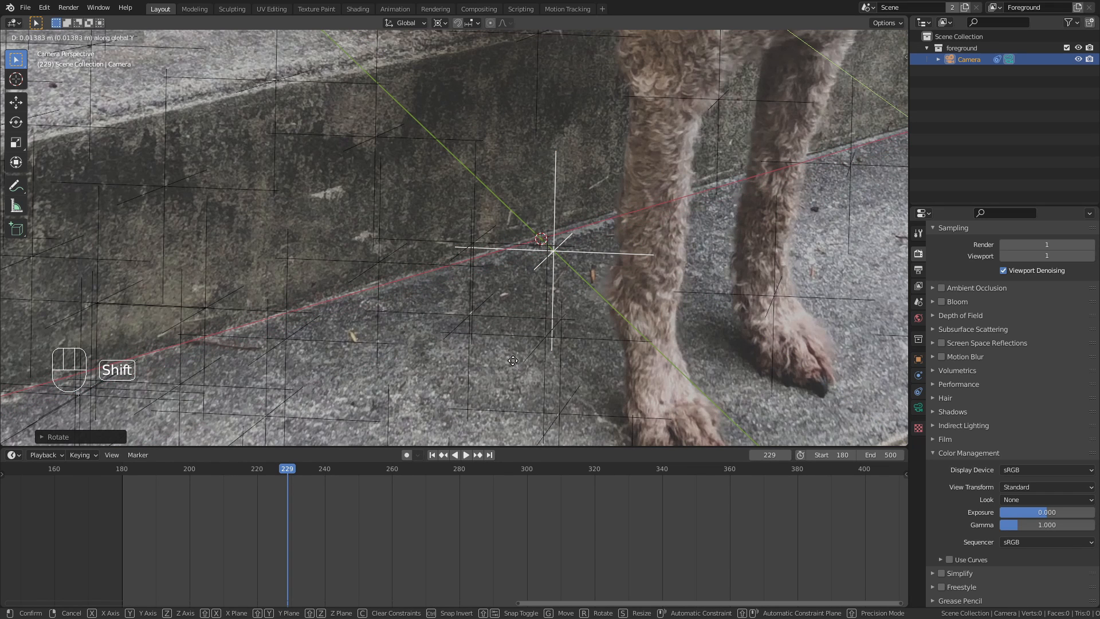
shift+click(513, 360)
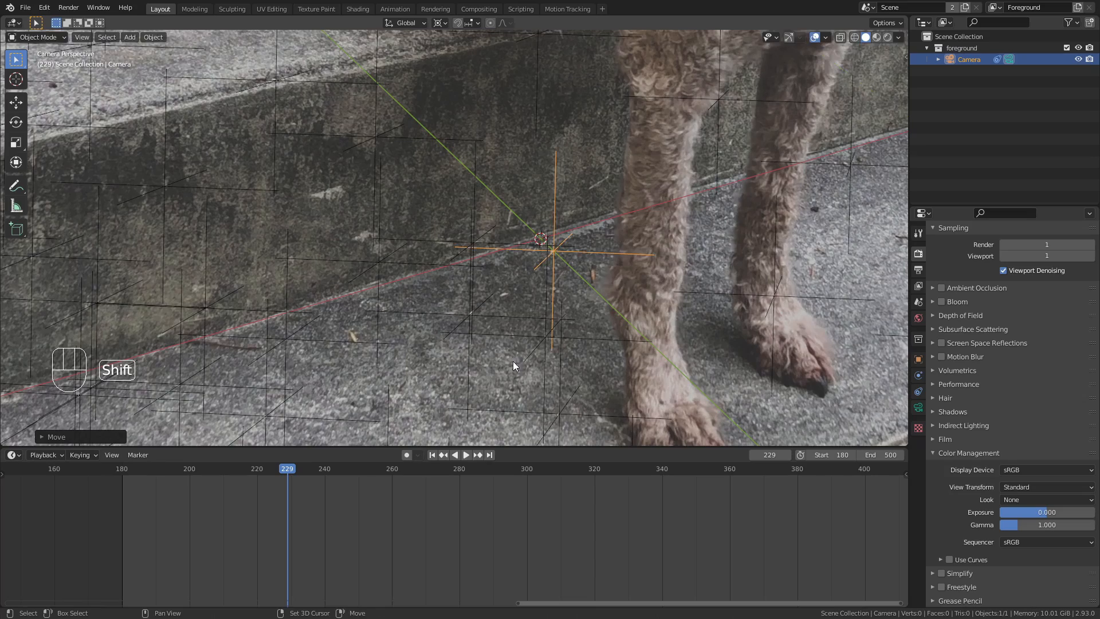
Rotate the camera about -0.24° around global Z to fit the X axis to the stair crease at its far, leaf-covered end
scroll(546, 259, down, 4)
shift+middle_drag(583, 228, 178, 381)
scroll(532, 310, up, 4)
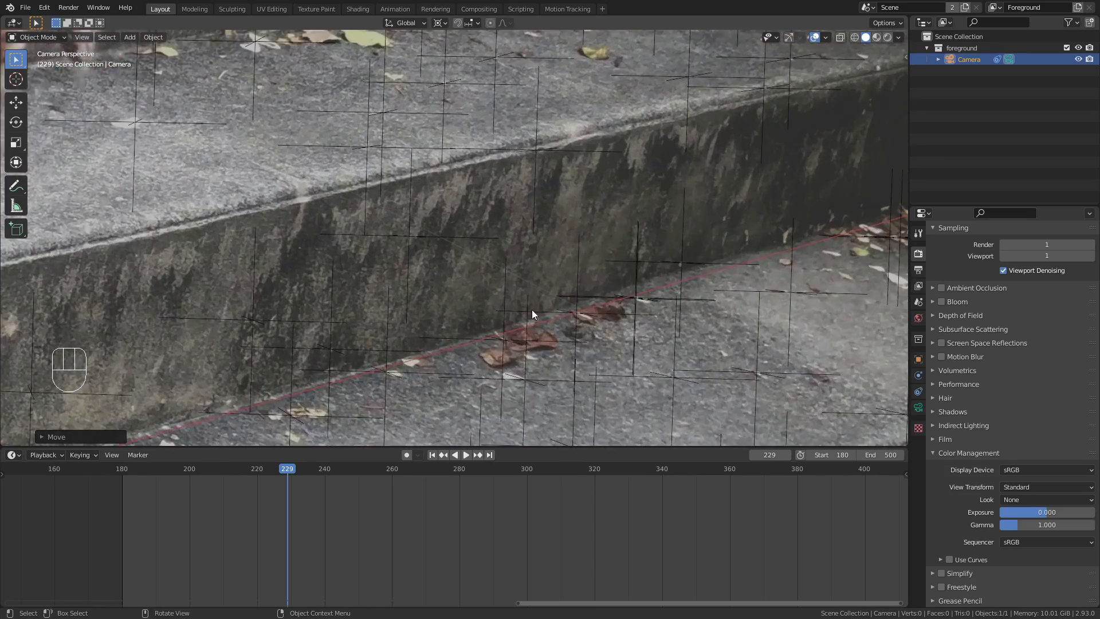
shift+middle_drag(531, 309, 311, 322)
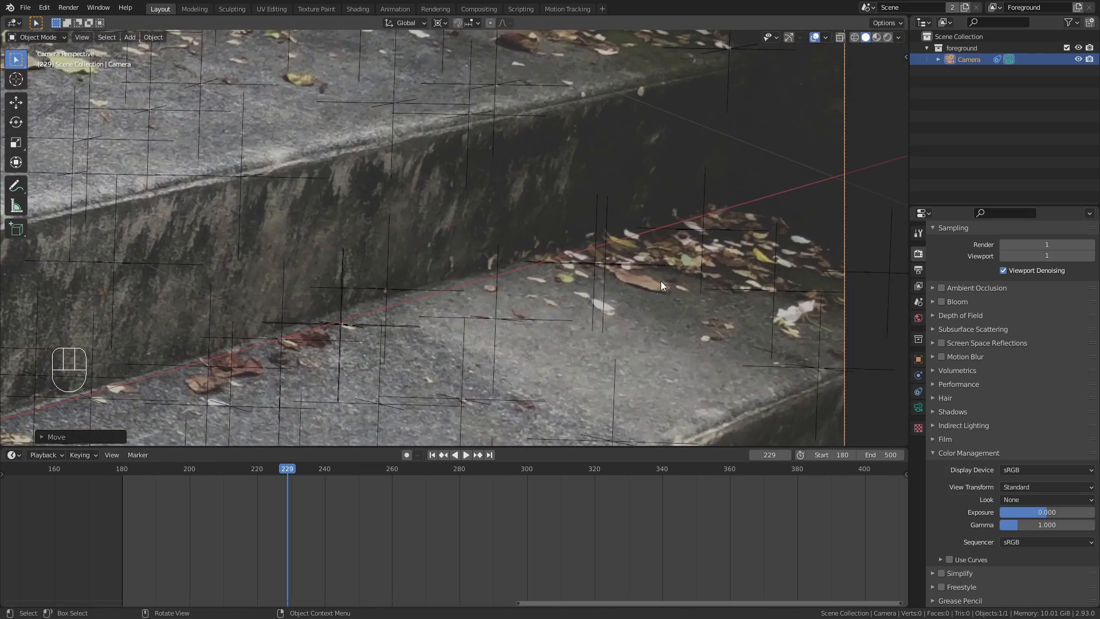
key(r)
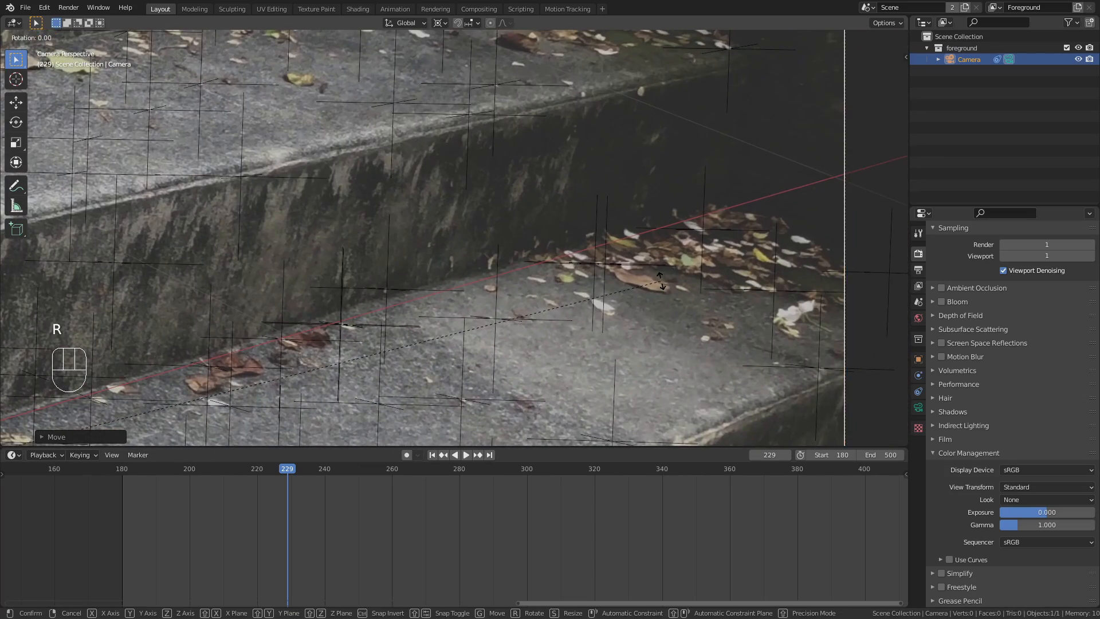
key(z)
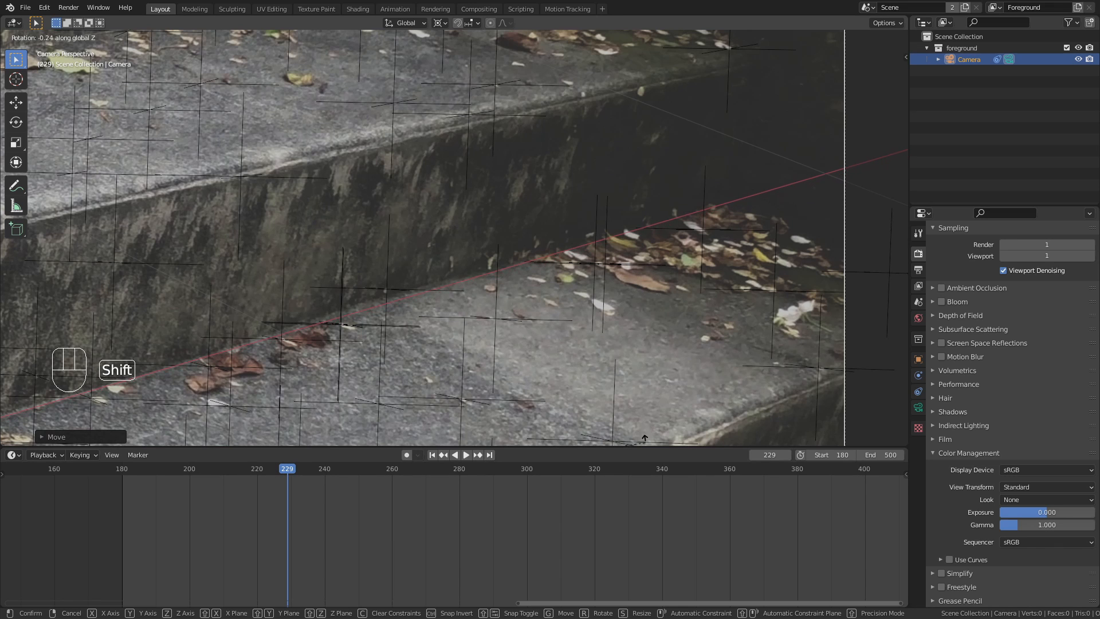
click(641, 60)
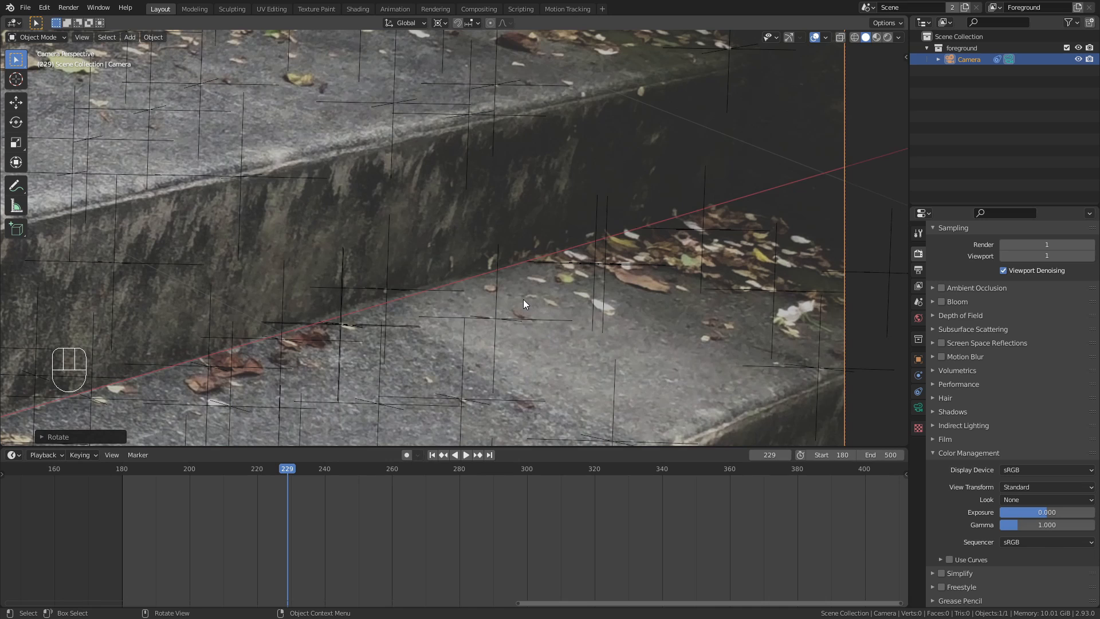
Fit the whole camera frame in view and play back the footage to check the axis alignment on the stairs
key(Home)
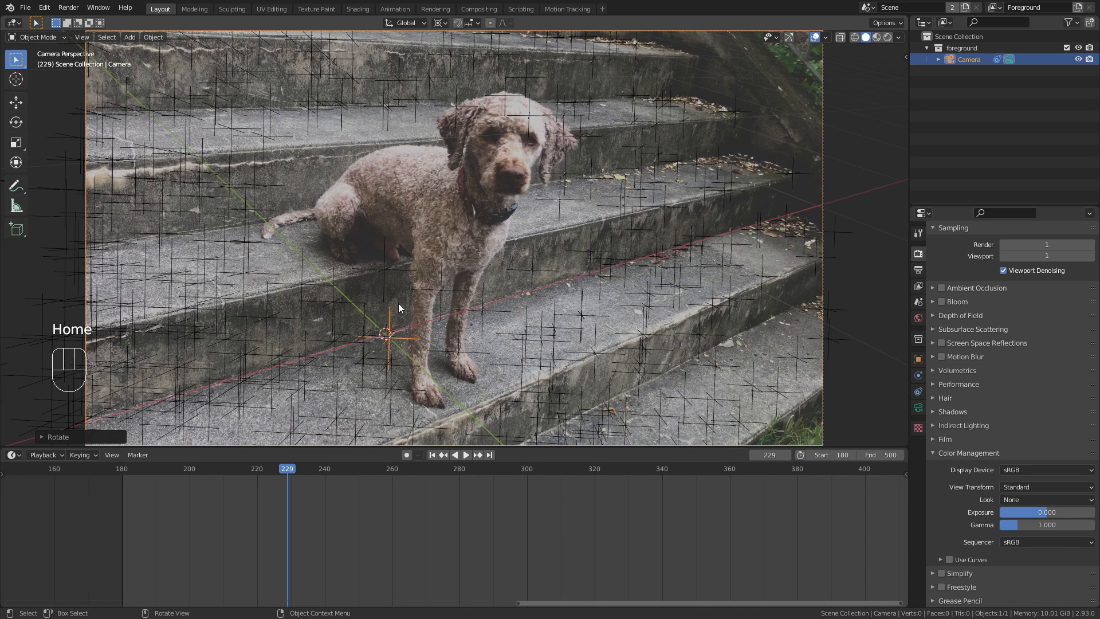
click(455, 455)
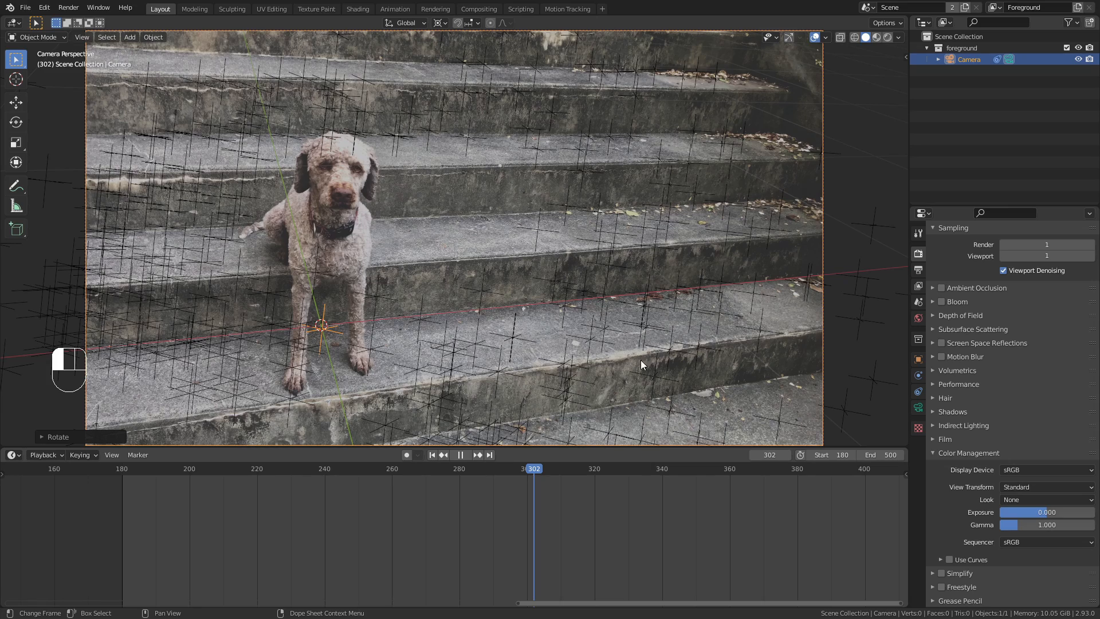
key(space)
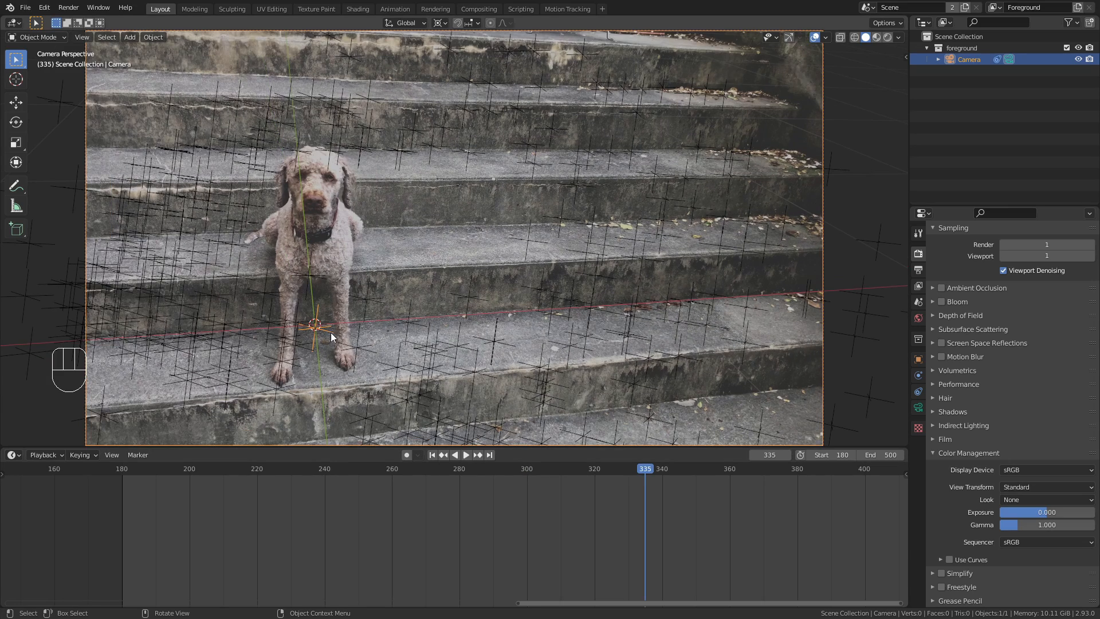
Move the playhead to frame 269 and add a plane at the 3D cursor
click(424, 468)
scroll(359, 321, up, 2)
shift+middle_drag(359, 321, 421, 260)
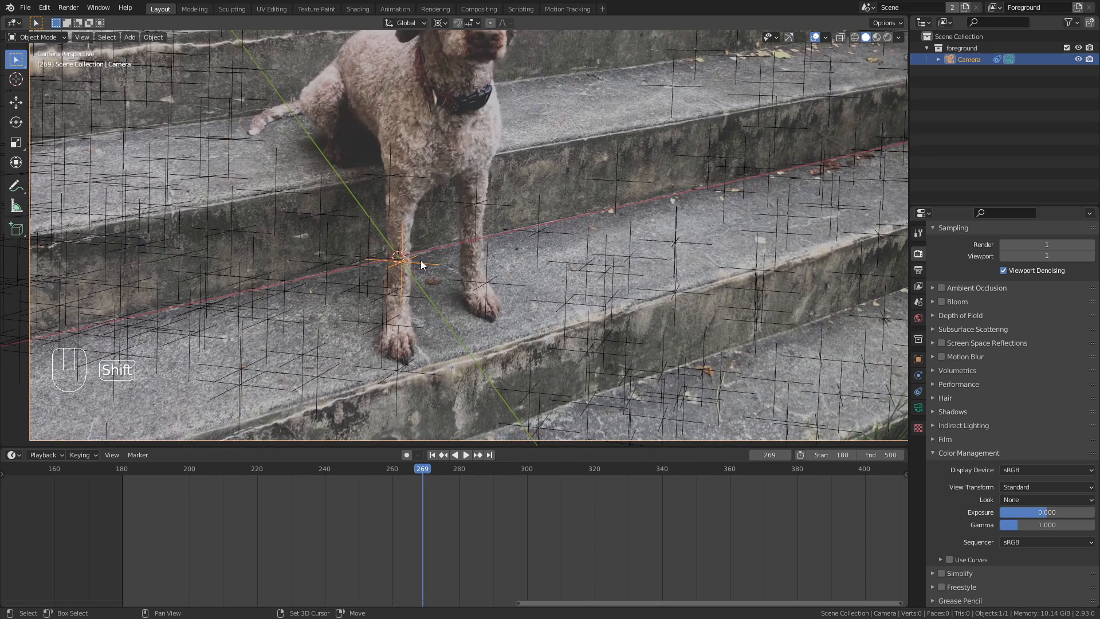
key(shift+a)
mouse_move(421, 260)
click(464, 255)
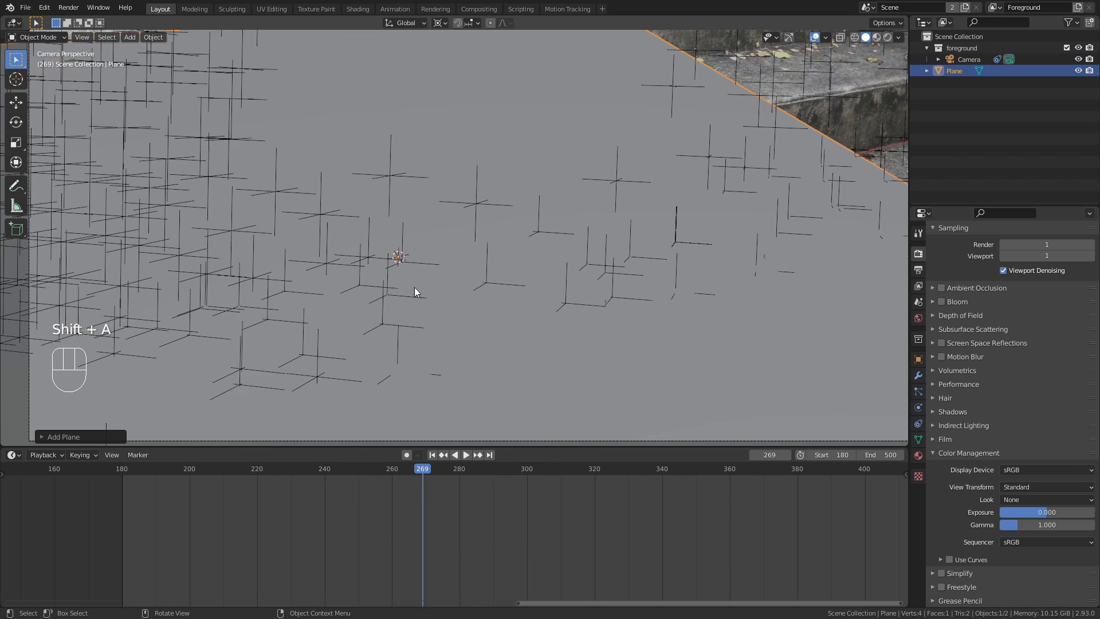
In Edit Mode, scale the plane's mesh down to a small patch around the dog's front paws
scroll(416, 293, down, 4)
key(Tab)
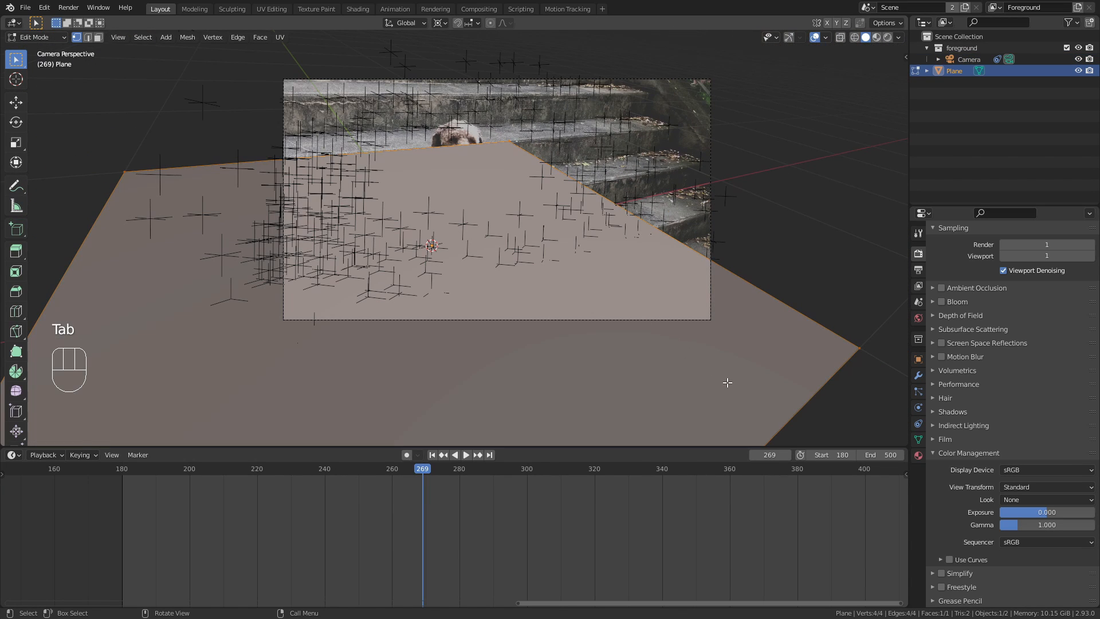
key(s)
click(474, 262)
scroll(442, 191, up, 8)
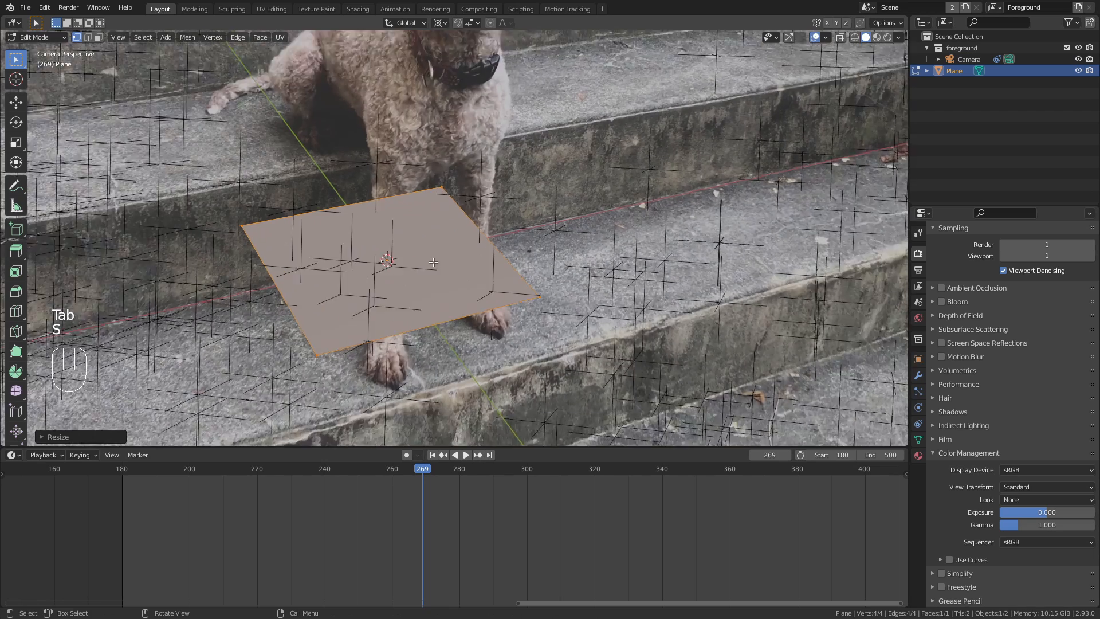
Move the plane's mesh about 0.14 m along global Y to align its back edge with the stair crease
key(g)
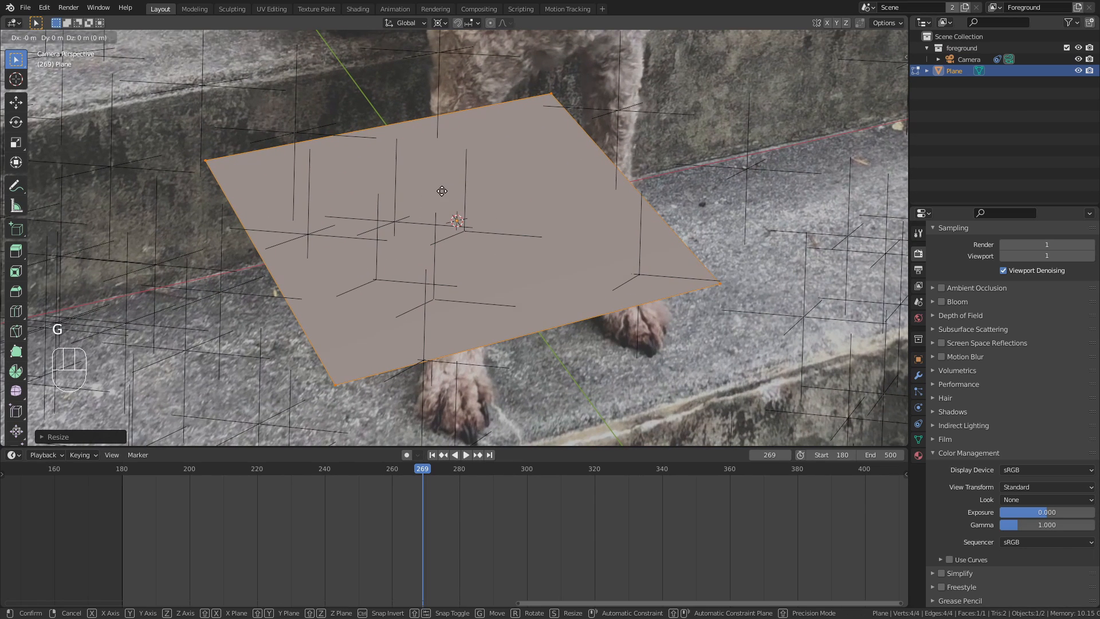
key(y)
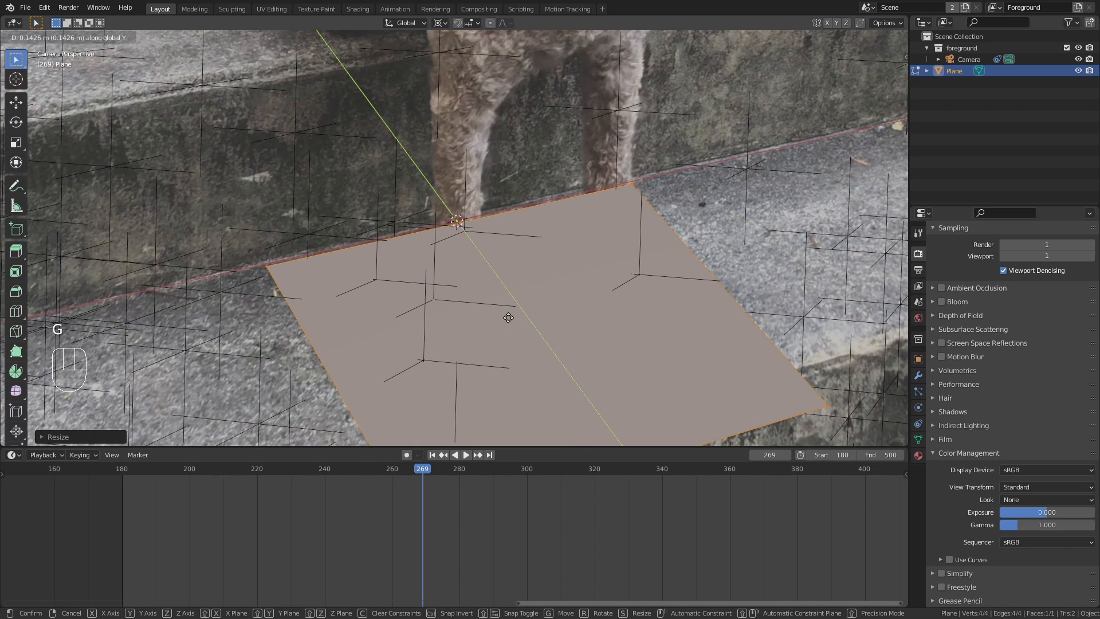
click(505, 316)
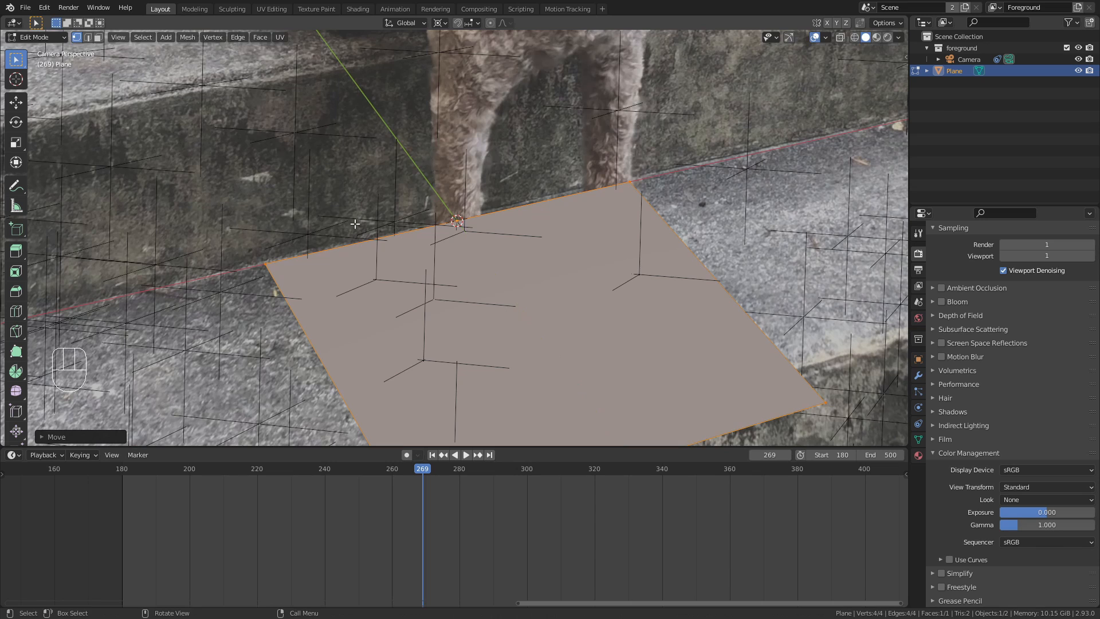
shift+middle_drag(356, 223, 480, 242)
scroll(458, 229, down, 3)
shift+middle_drag(427, 213, 406, 288)
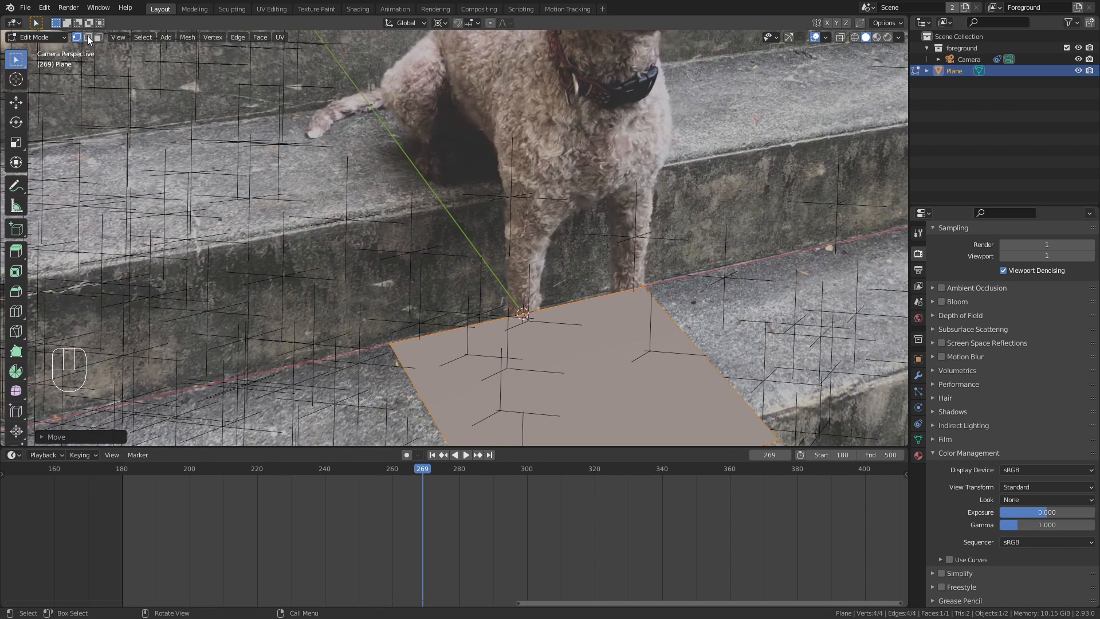
Select the plane's back edge in edge mode and extrude it about 0.15 m up along global Z to form the first riser
click(87, 36)
scroll(378, 202, up, 5)
shift+middle_drag(417, 393, 412, 276)
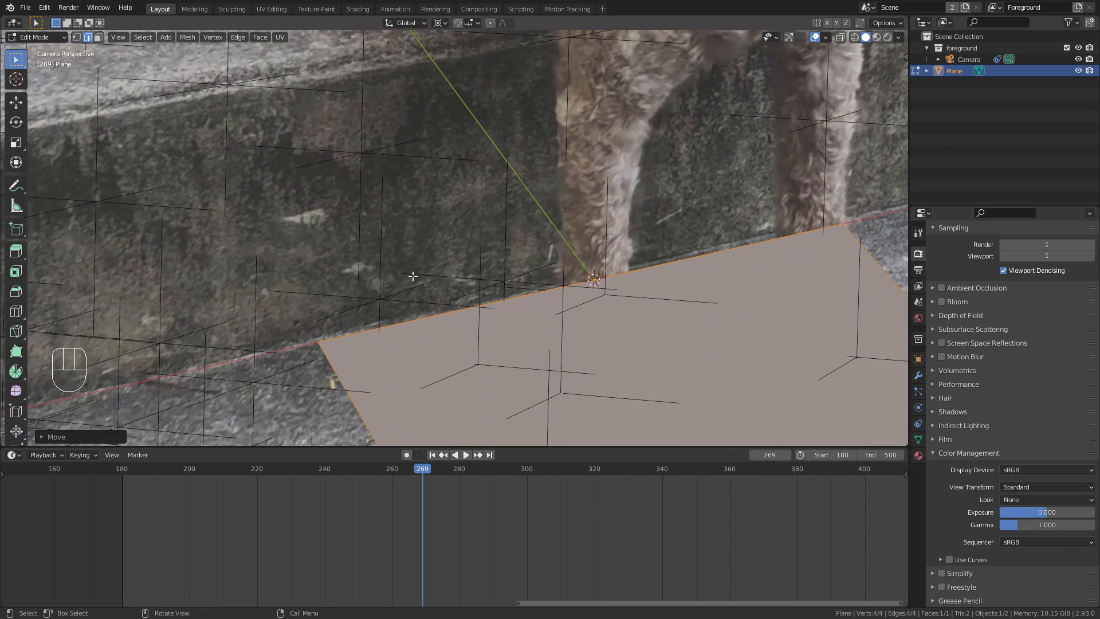
click(410, 316)
shift+middle_drag(329, 211, 341, 255)
key(e)
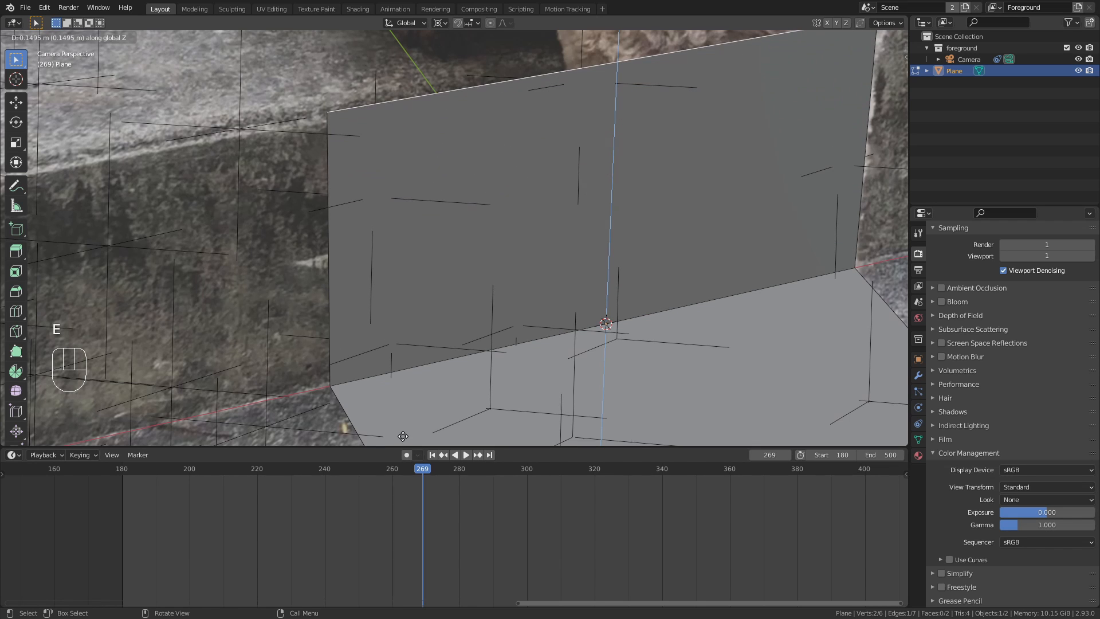
click(402, 436)
Extrude the first riser's top edge back along global Y to the next stair crease to form the tread the dog sits on
shift+middle_drag(350, 138, 381, 312)
scroll(367, 286, down, 3)
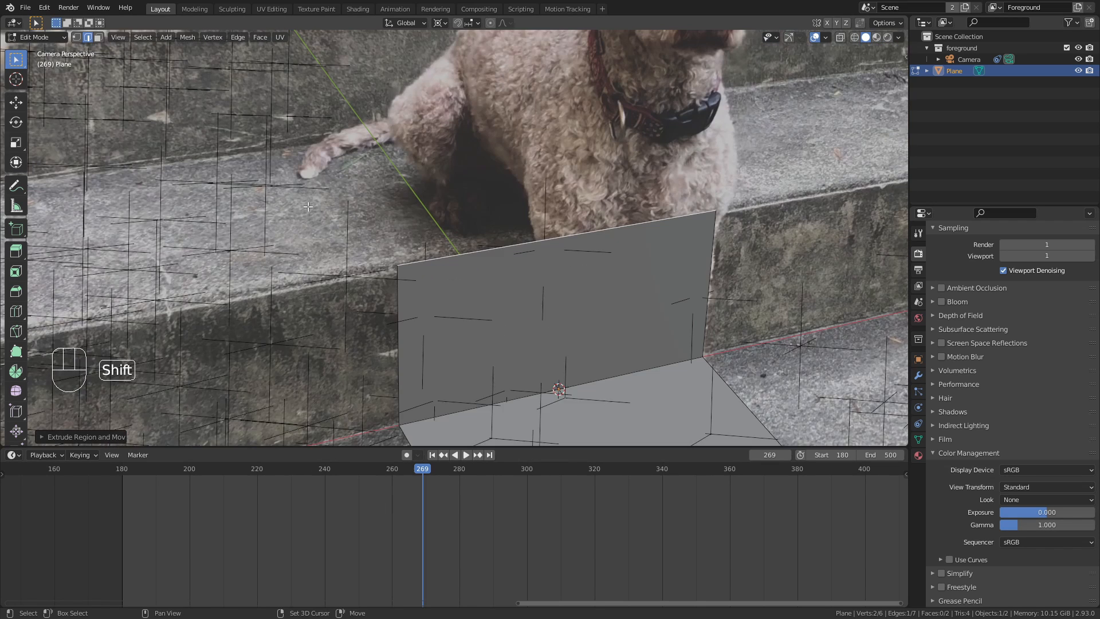
shift+middle_drag(308, 206, 324, 254)
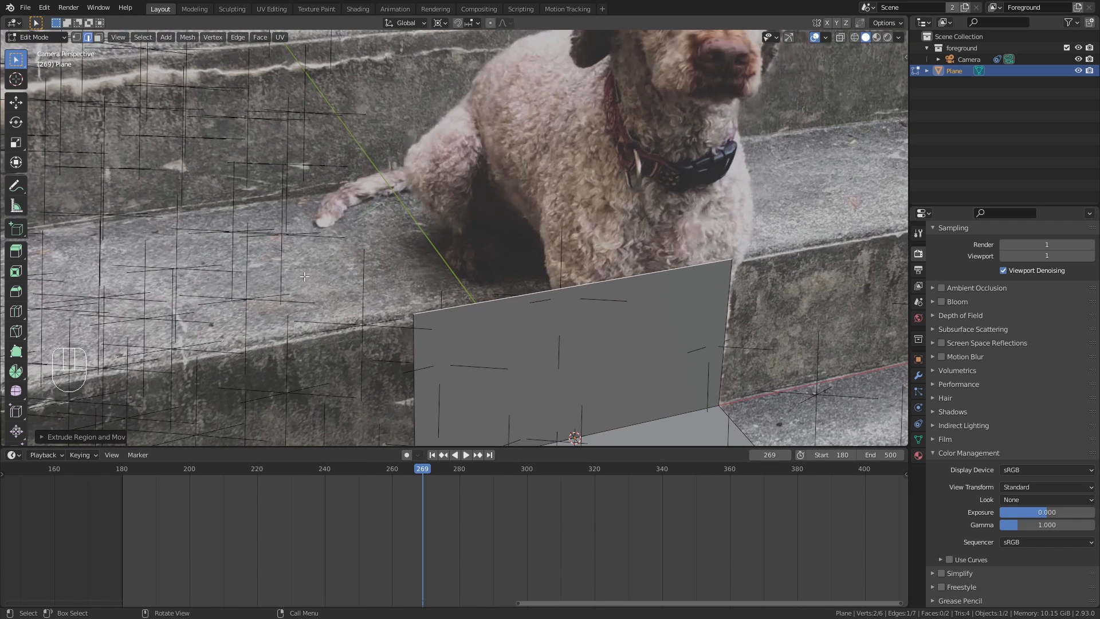
key(e)
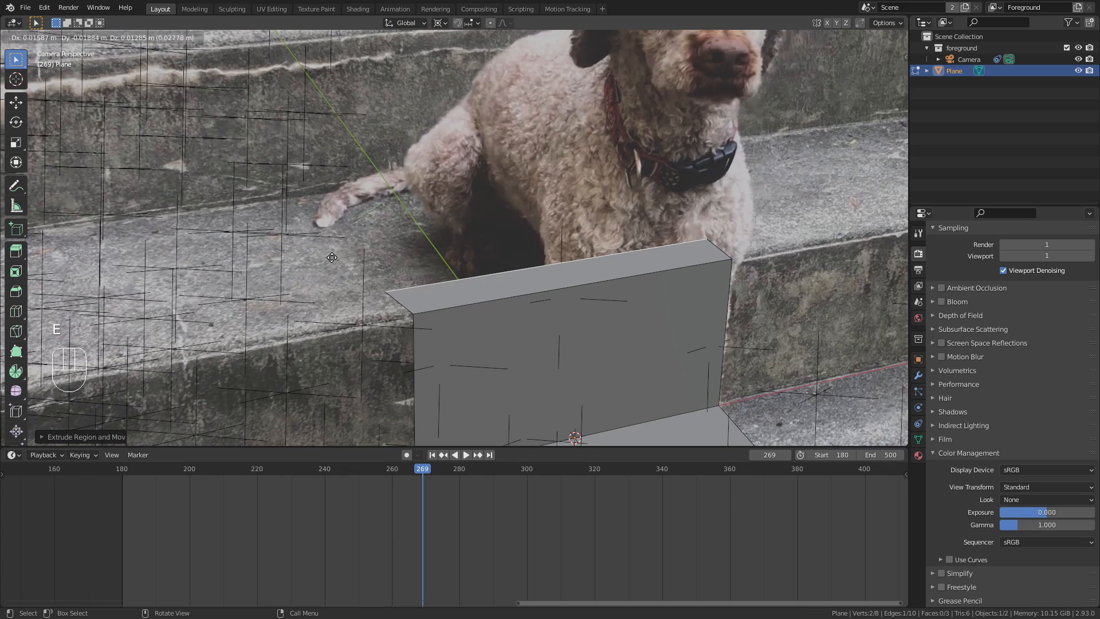
click(272, 150)
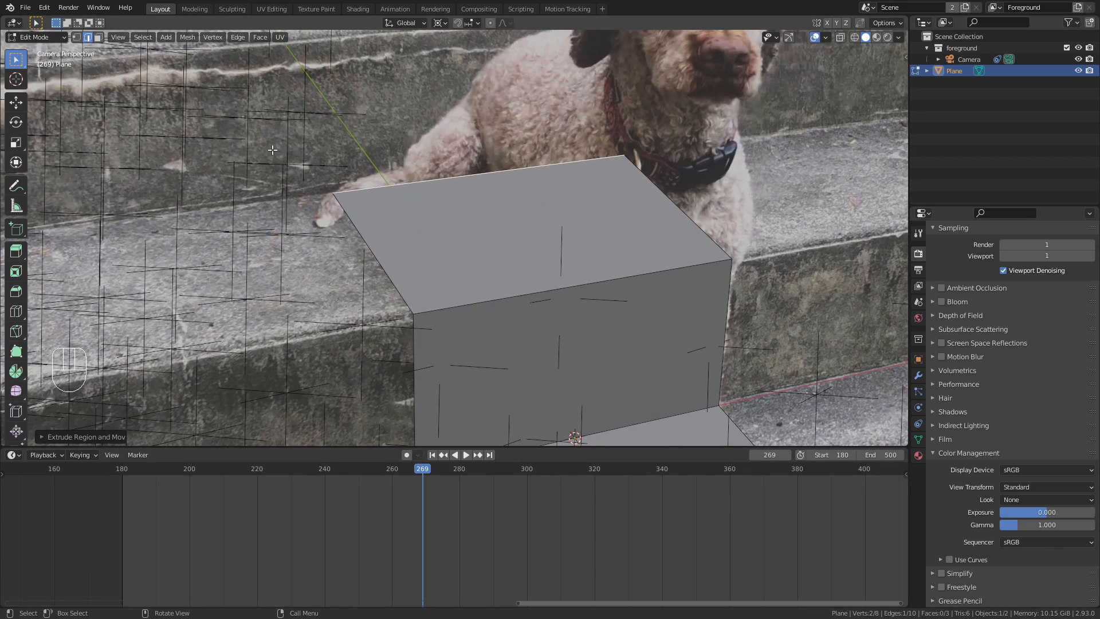
Extrude the rear edge of the dog's tread up along global Z to the next stair lip as the second riser
scroll(476, 172, down, 4)
shift+middle_drag(431, 195, 478, 319)
scroll(457, 244, up, 4)
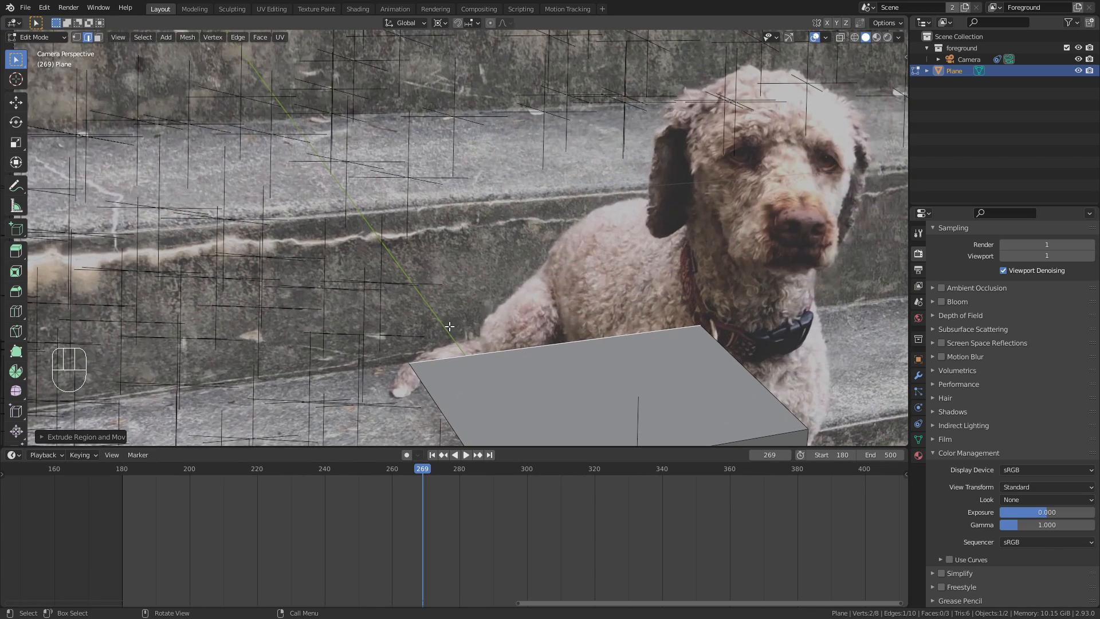
key(e)
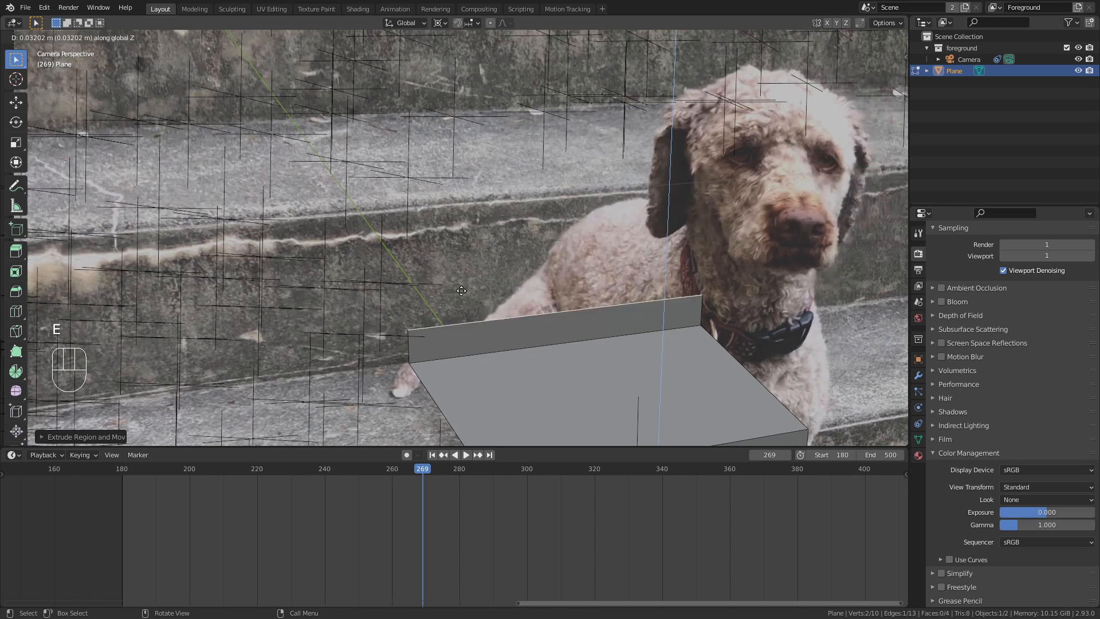
click(459, 174)
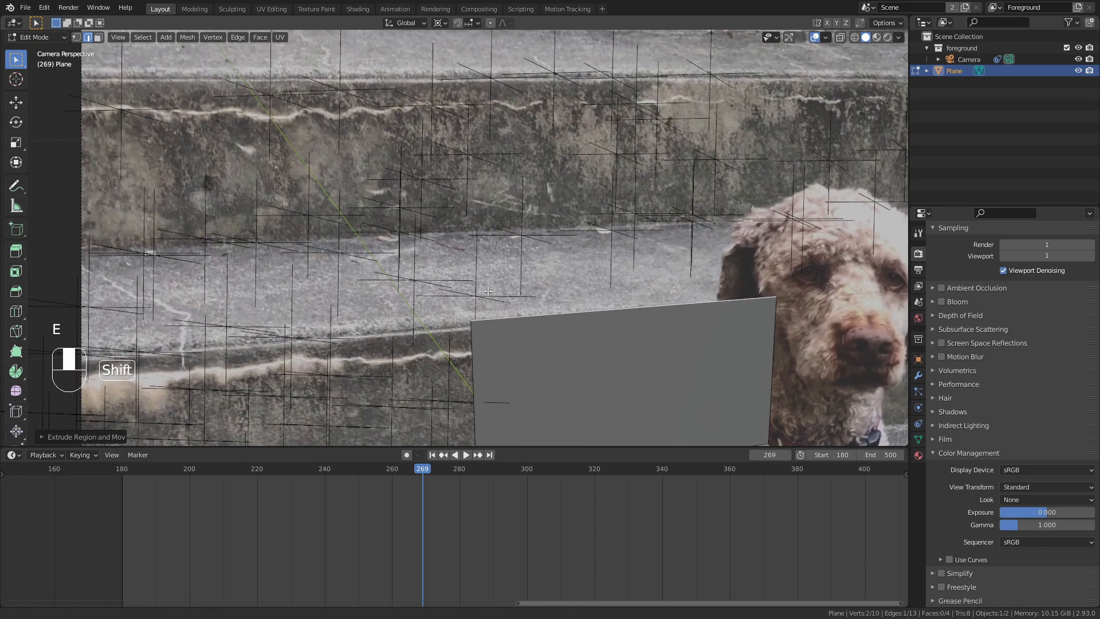
Extrude the second riser's top edge back along global Y to the crease behind the dog, forming another tread
scroll(503, 307, up, 3)
key(e)
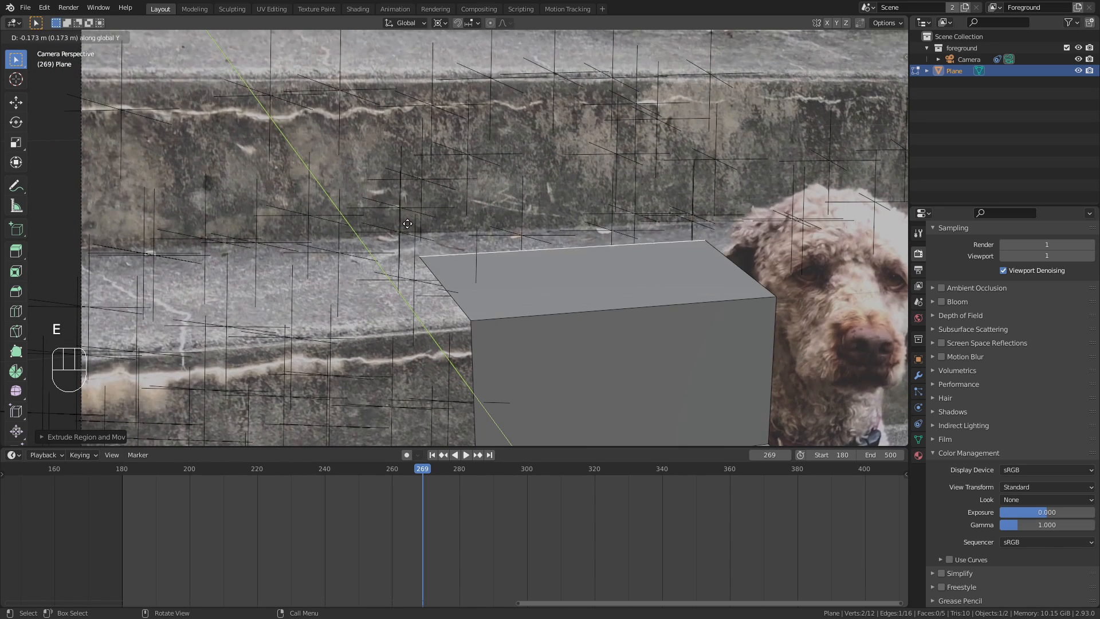
click(536, 218)
Extrude the uppermost tread's back edge about 0.14 m up along global Z to form the third riser
scroll(553, 213, down, 3)
scroll(553, 214, down, 2)
shift+middle_drag(553, 214, 497, 315)
scroll(541, 235, up, 8)
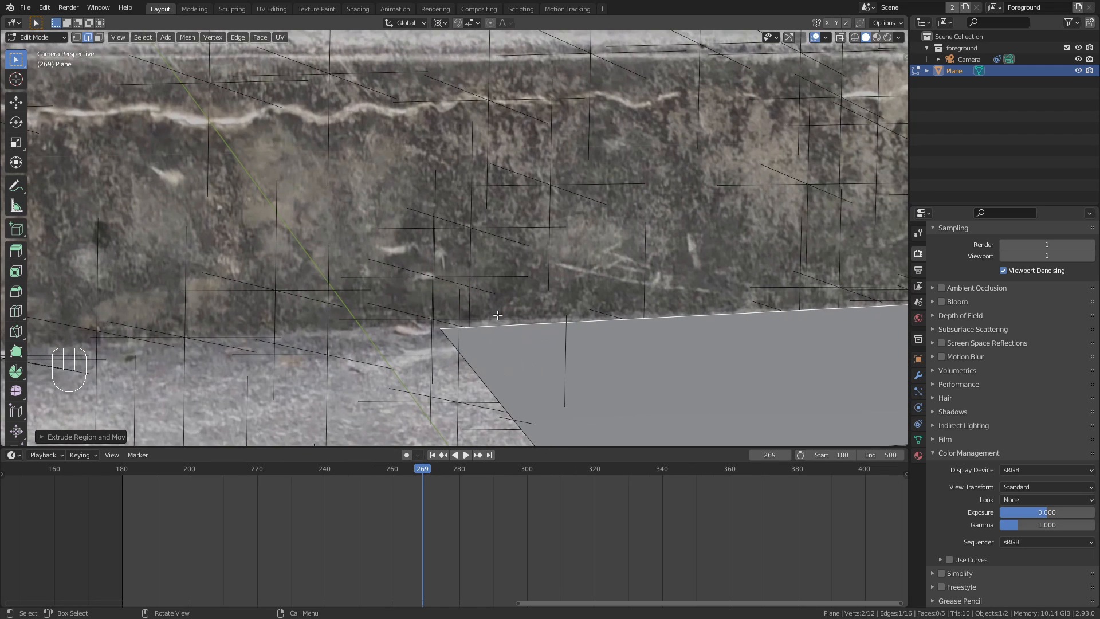
key(e)
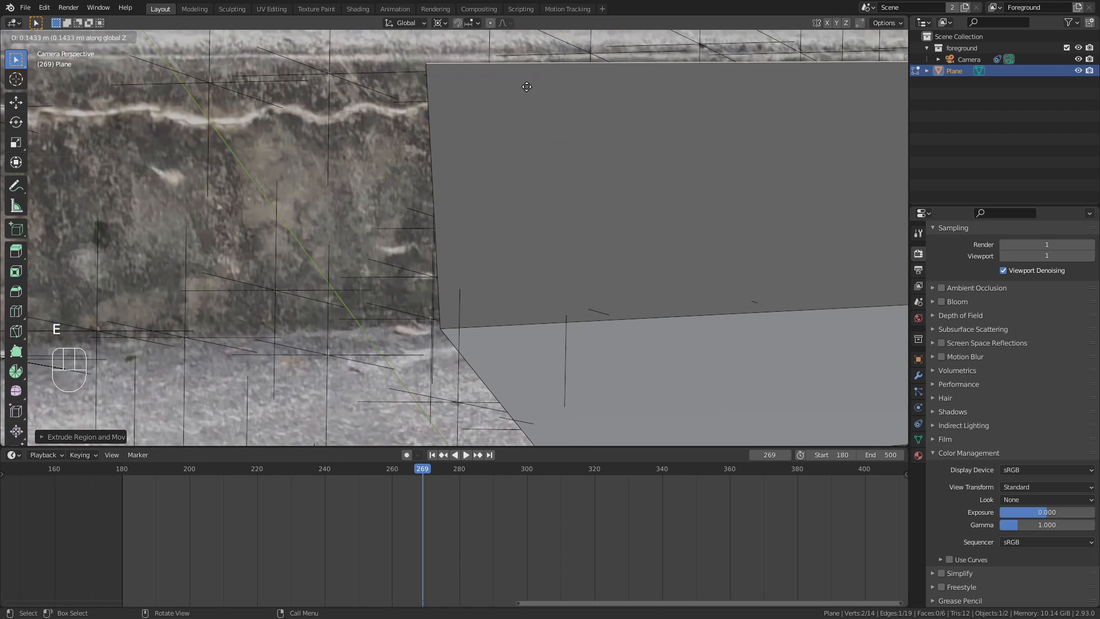
click(527, 84)
Move the front edge of the original plane along global Y to line up with the lip of the stair in the footage
scroll(515, 229, down, 10)
shift+middle_drag(596, 395, 576, 242)
scroll(576, 242, up, 3)
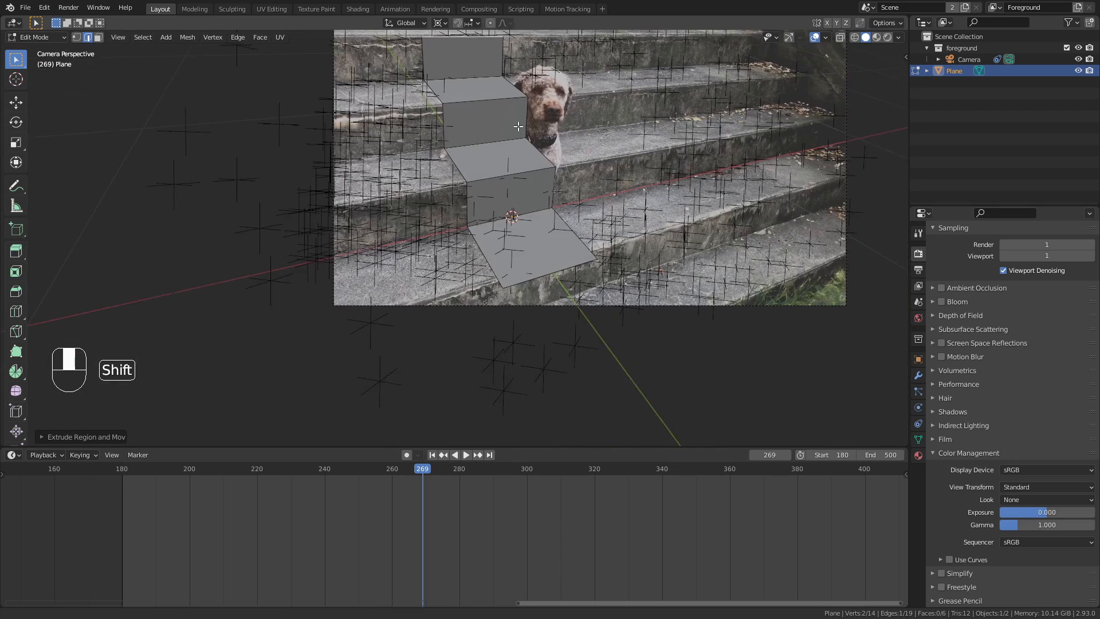
scroll(575, 242, up, 2)
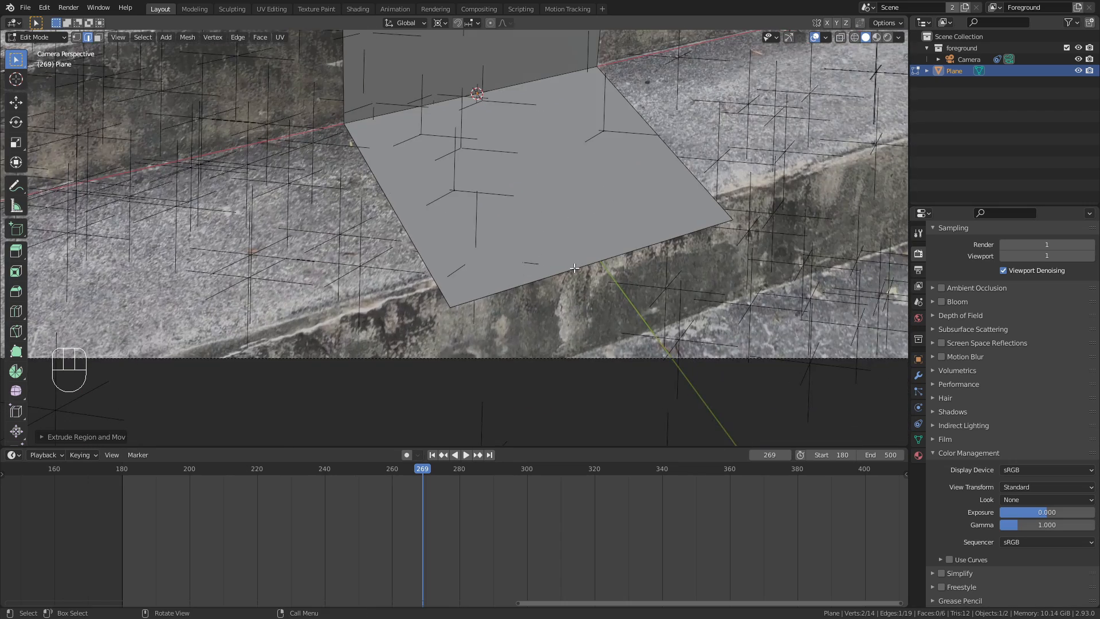
click(574, 268)
scroll(579, 272, up, 3)
shift+middle_drag(664, 346, 626, 306)
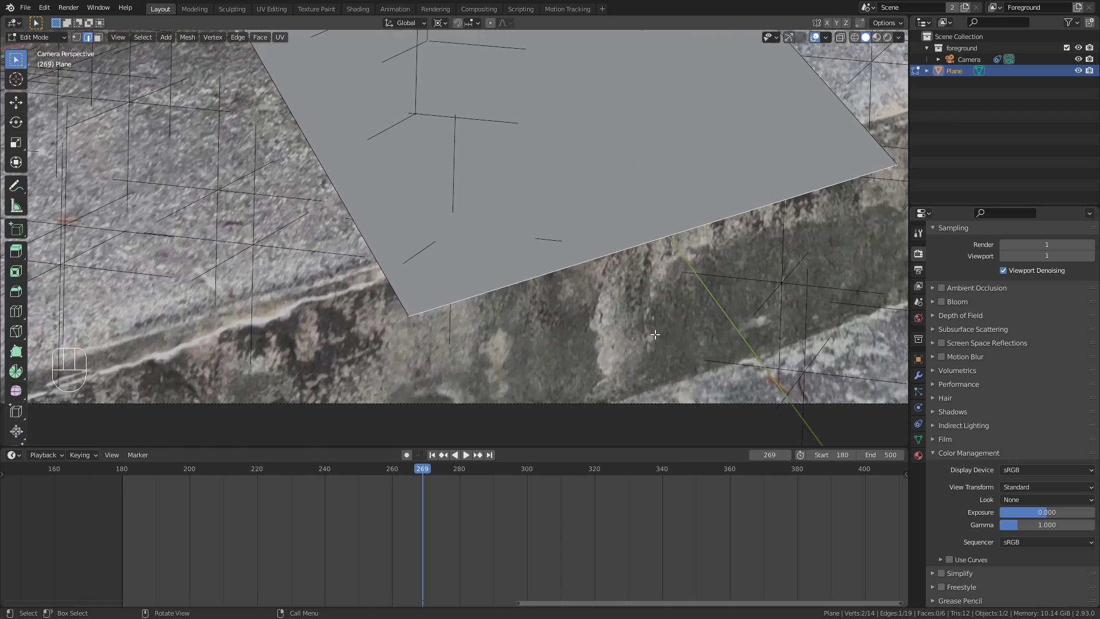
key(g)
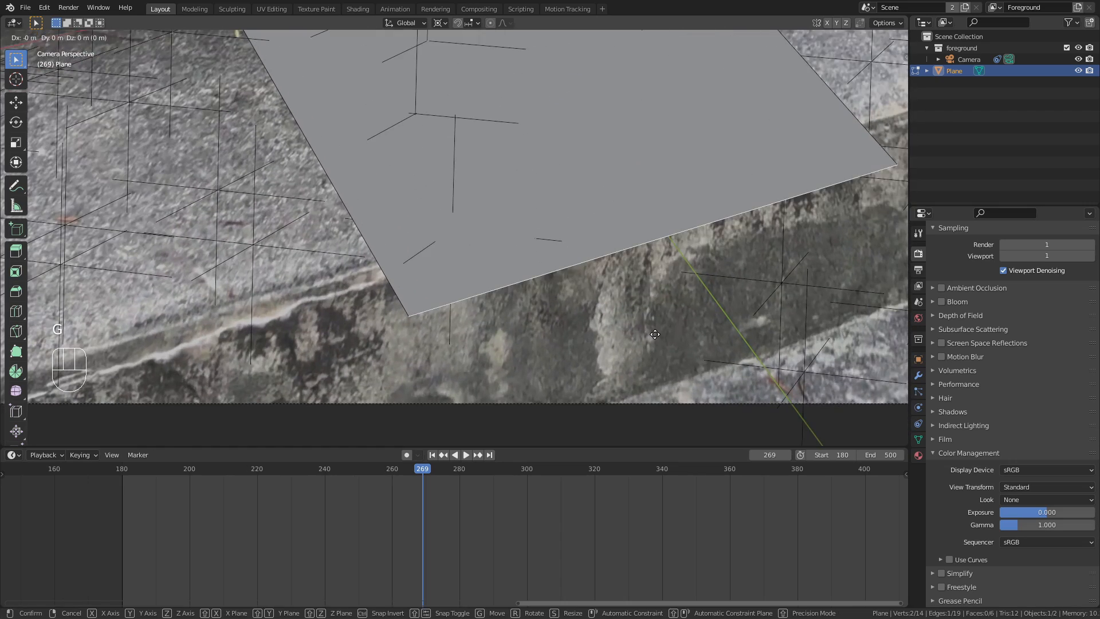
key(y)
click(635, 305)
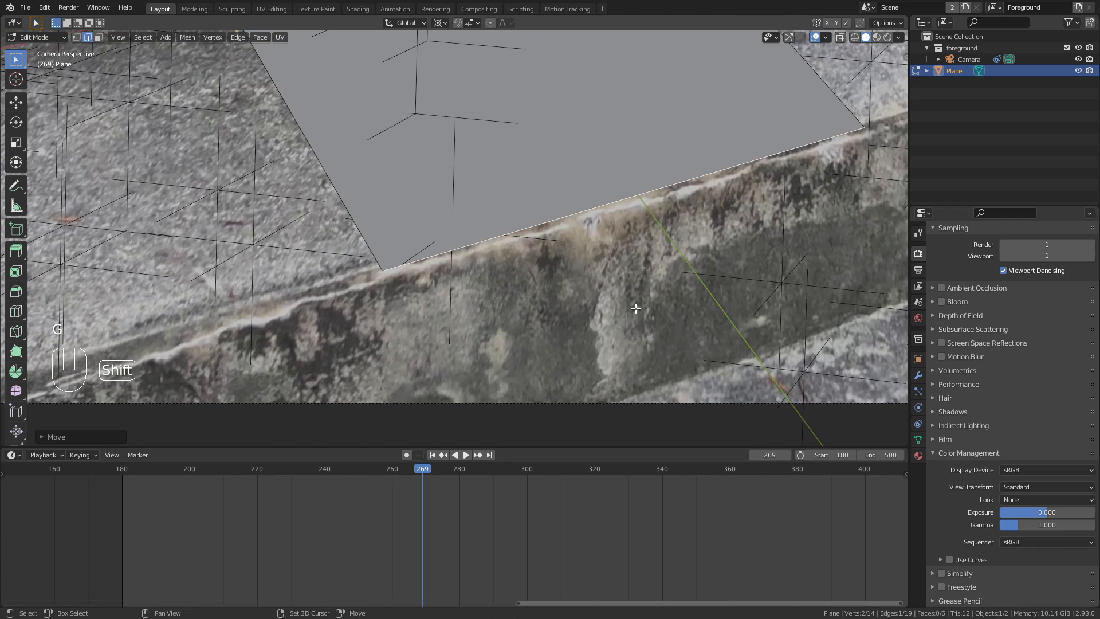
Extrude the original plane's front edge down along global Z to form the lowest riser
shift+middle_drag(634, 305, 560, 250)
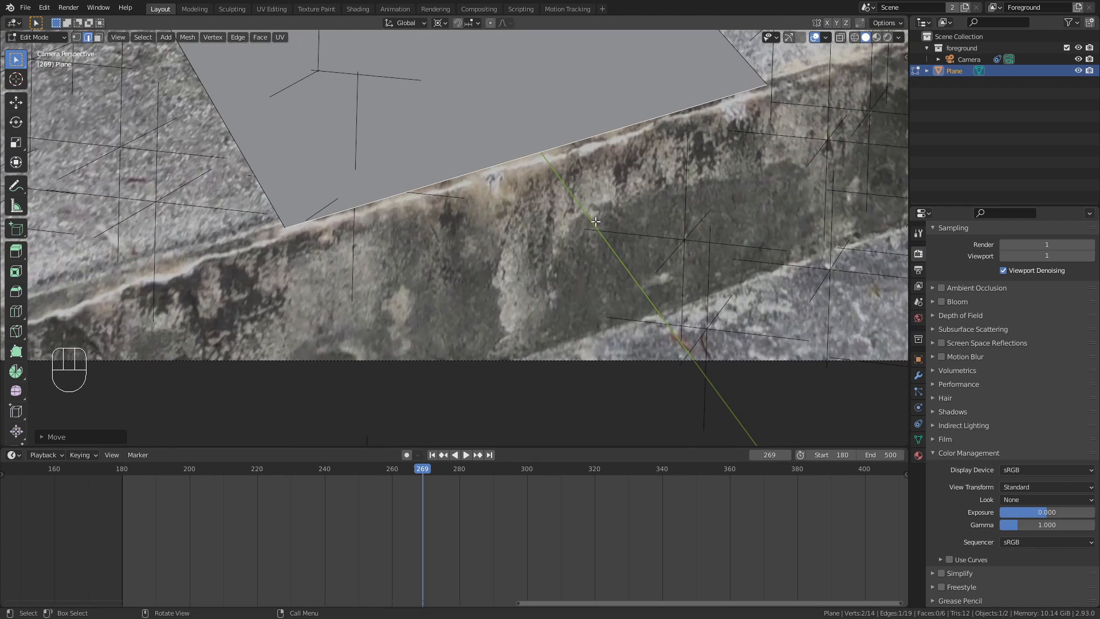
key(e)
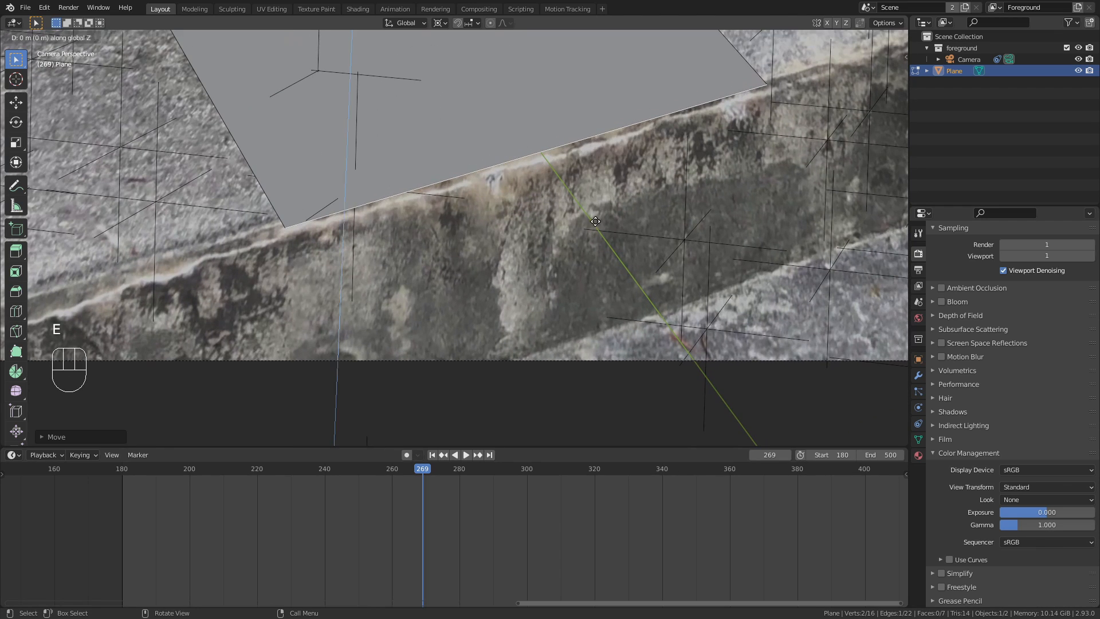
click(571, 416)
At frame 350, select all the right-side edges of the stair strip and move them about -1.44 m along global X
key(shift+c)
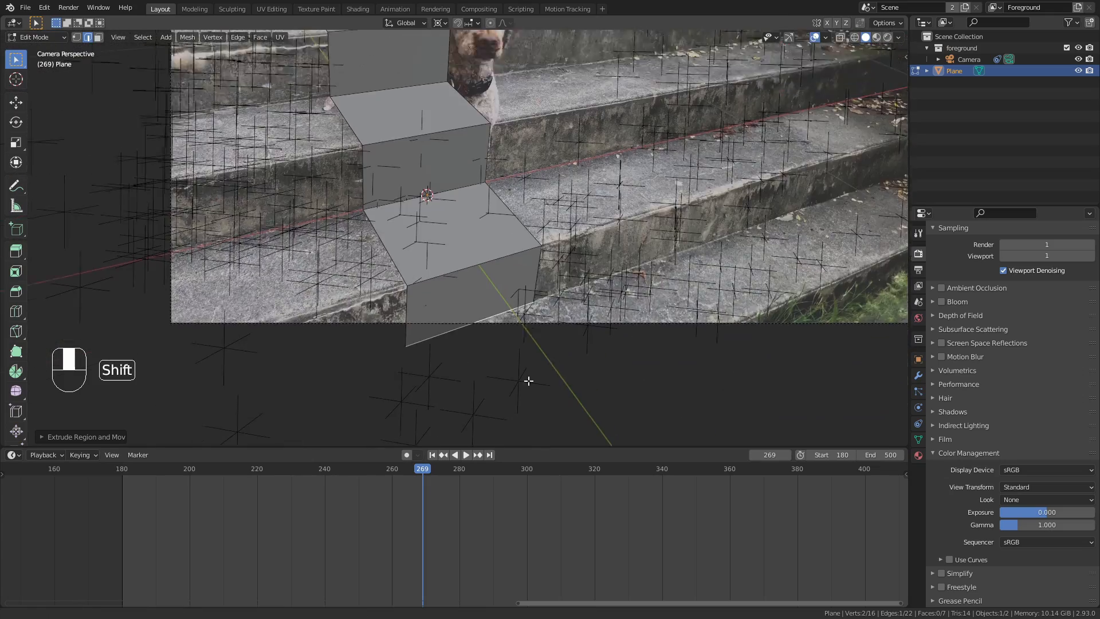
drag(421, 469, 695, 497)
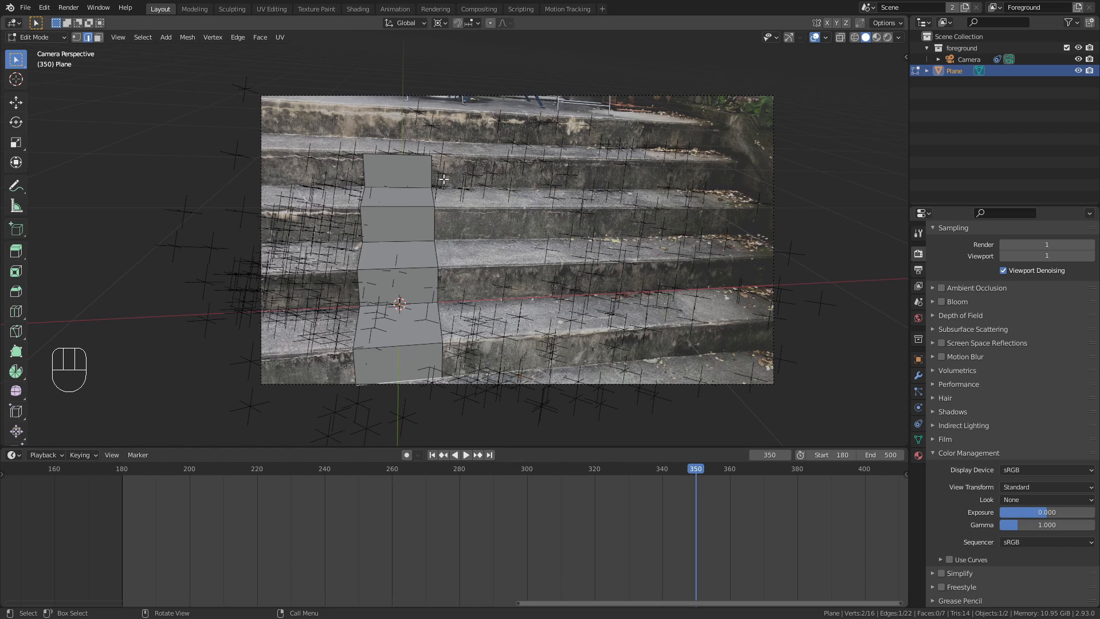
ctrl+click(442, 360)
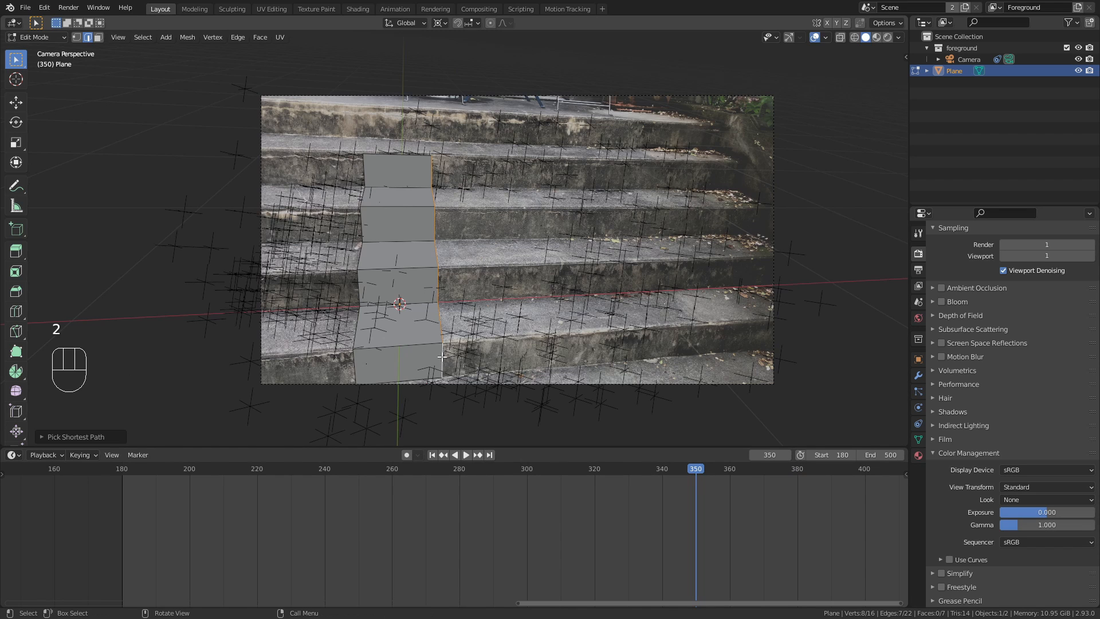
key(g)
key(x)
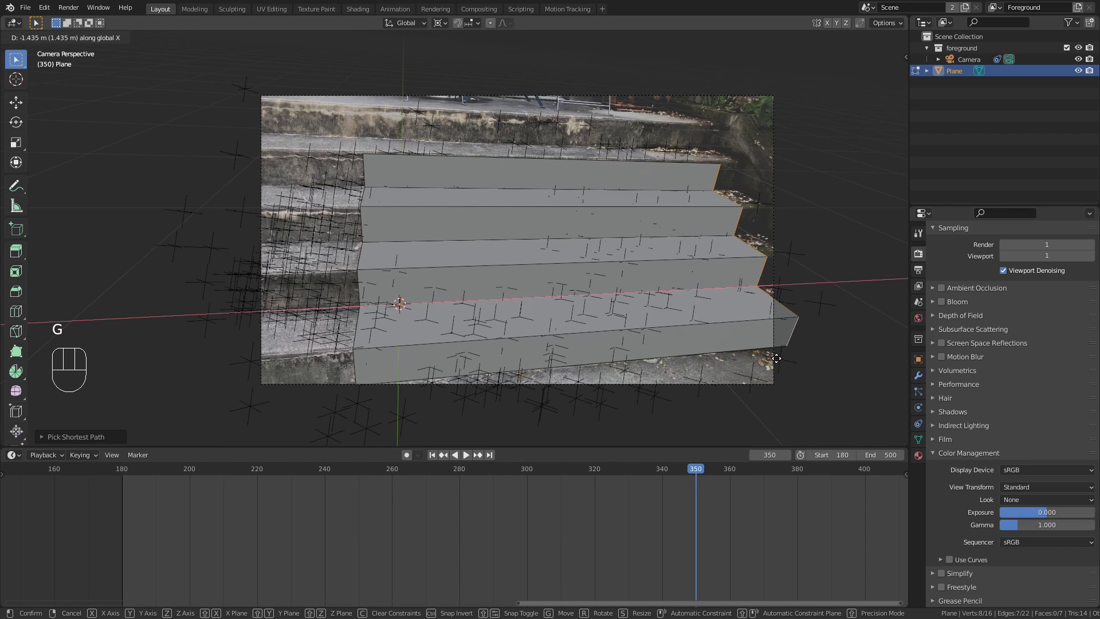
click(778, 359)
Select the chain of left-side stair edges and move it along global X beyond the left border of the camera frame
click(366, 177)
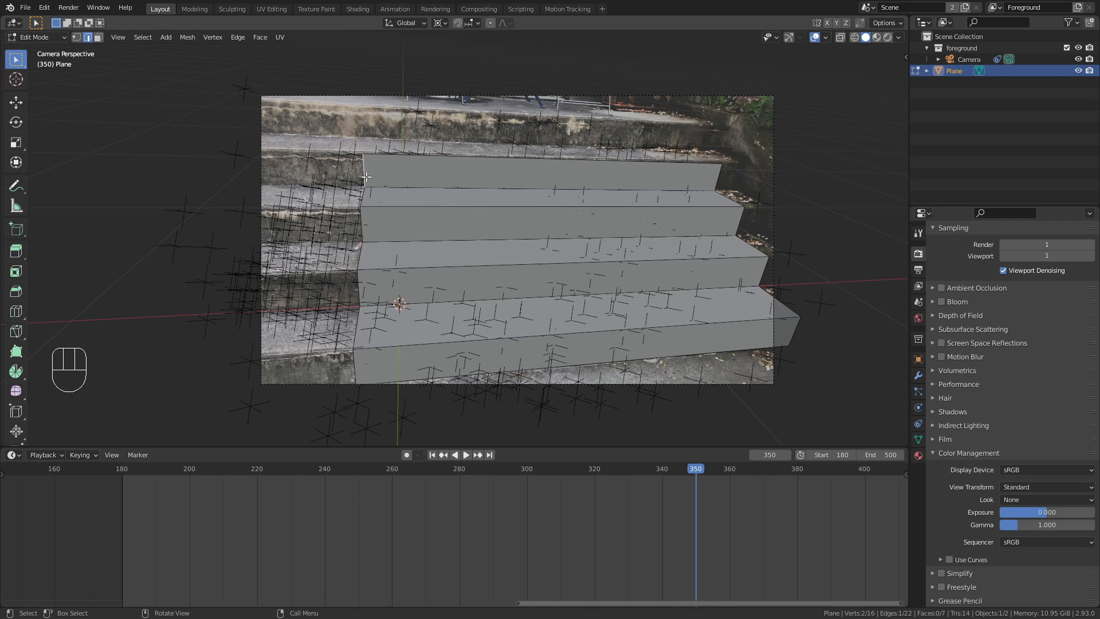
ctrl+click(360, 360)
key(g)
key(x)
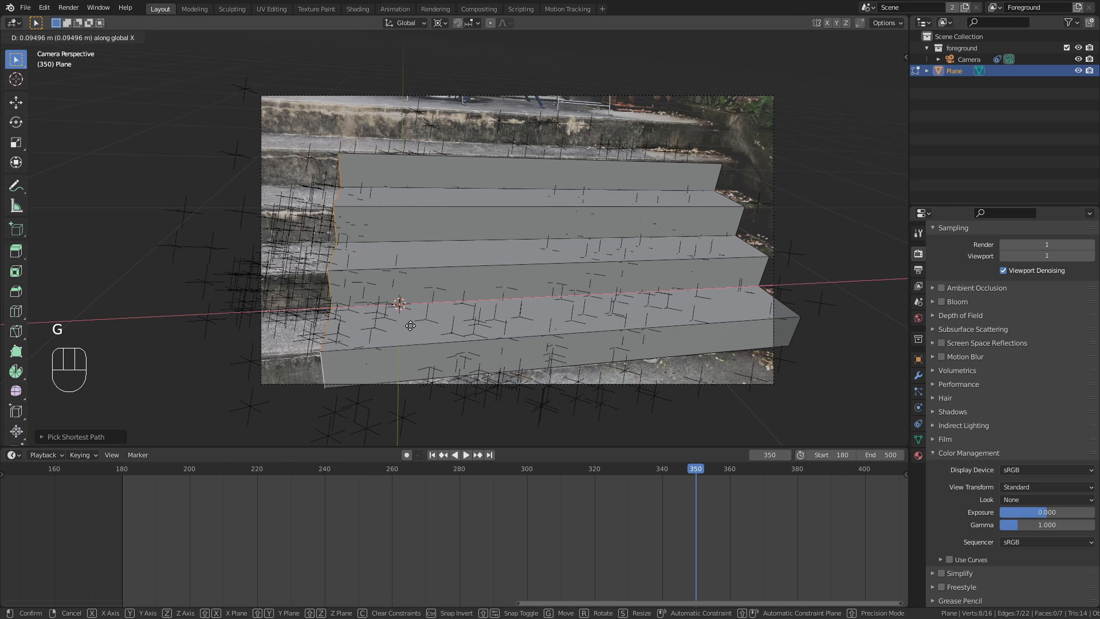
click(270, 327)
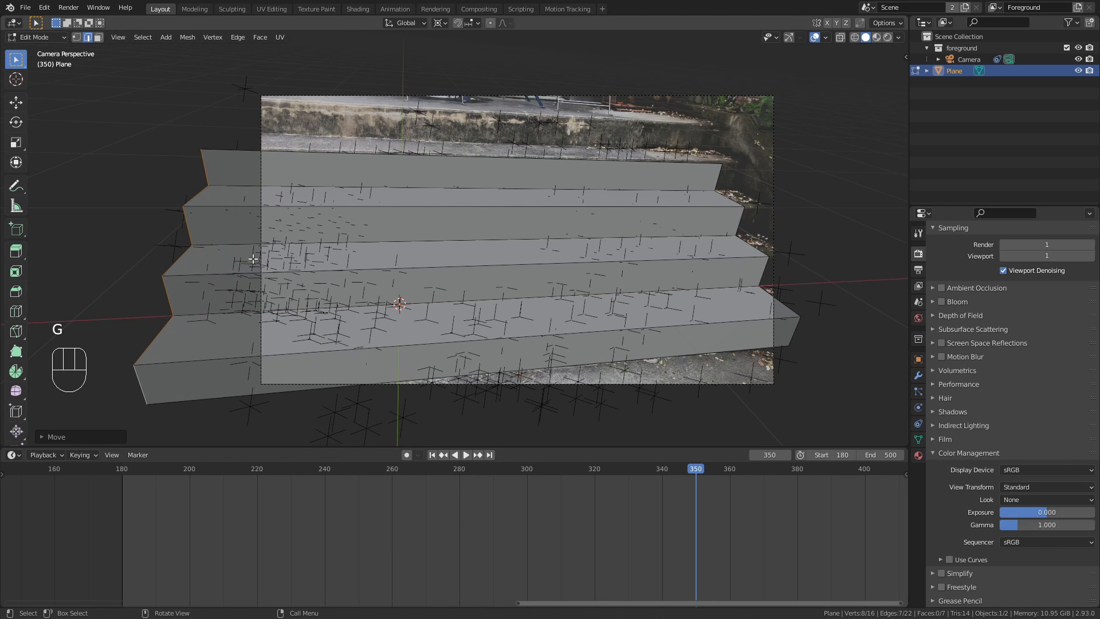
Compare the stair profile with the tracking markers in the right orthographic view, from the upper riser down to the lowest one
middle_drag(253, 259, 380, 240)
scroll(386, 307, up, 4)
key(KP_3)
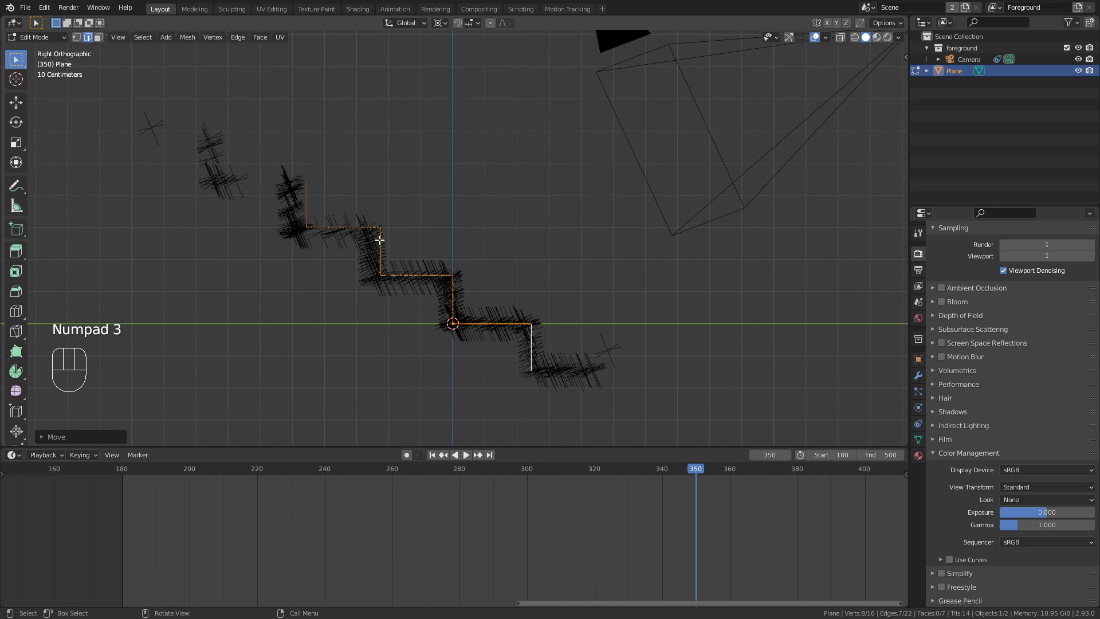
scroll(501, 241, up, 3)
shift+middle_drag(501, 240, 463, 287)
scroll(462, 287, up, 3)
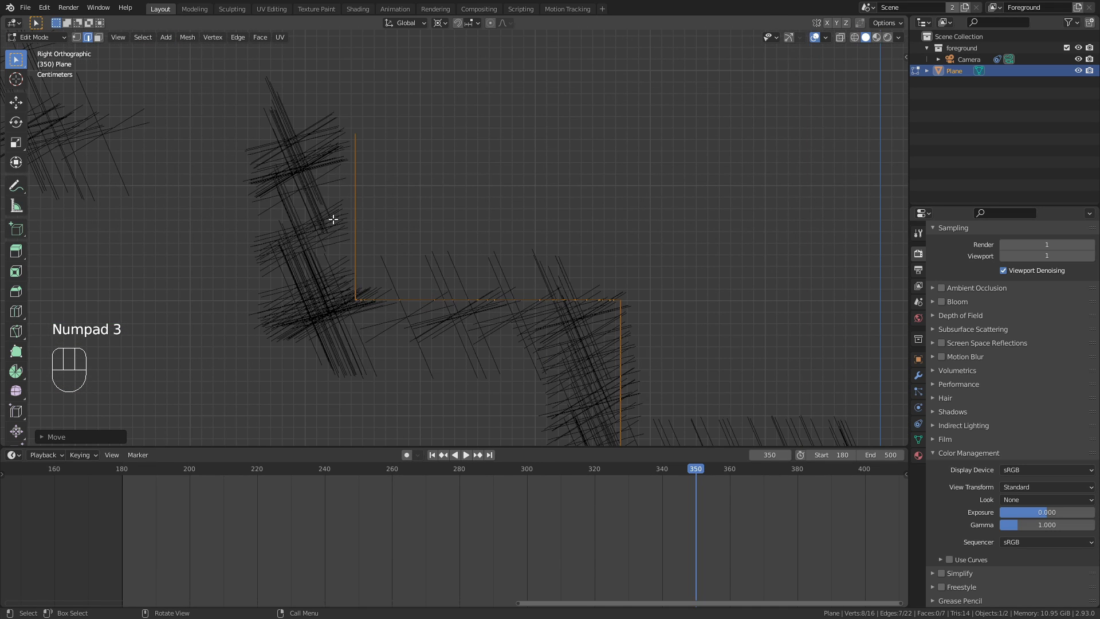
scroll(520, 309, down, 2)
shift+middle_drag(529, 345, 424, 266)
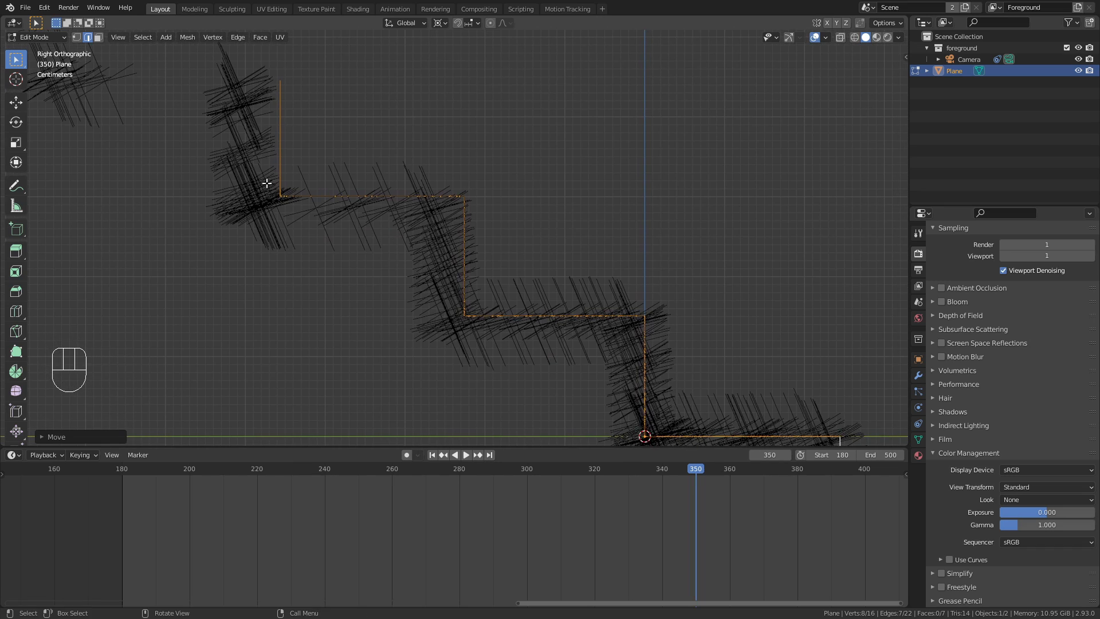
shift+middle_drag(236, 133, 371, 281)
shift+middle_drag(500, 395, 468, 221)
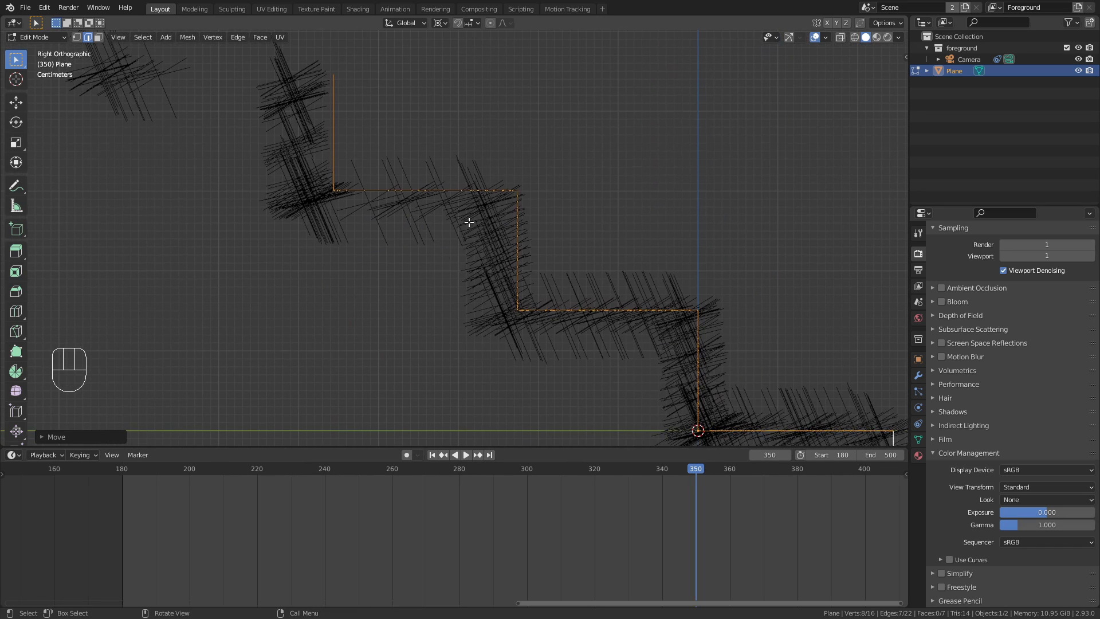
shift+middle_drag(642, 343, 468, 194)
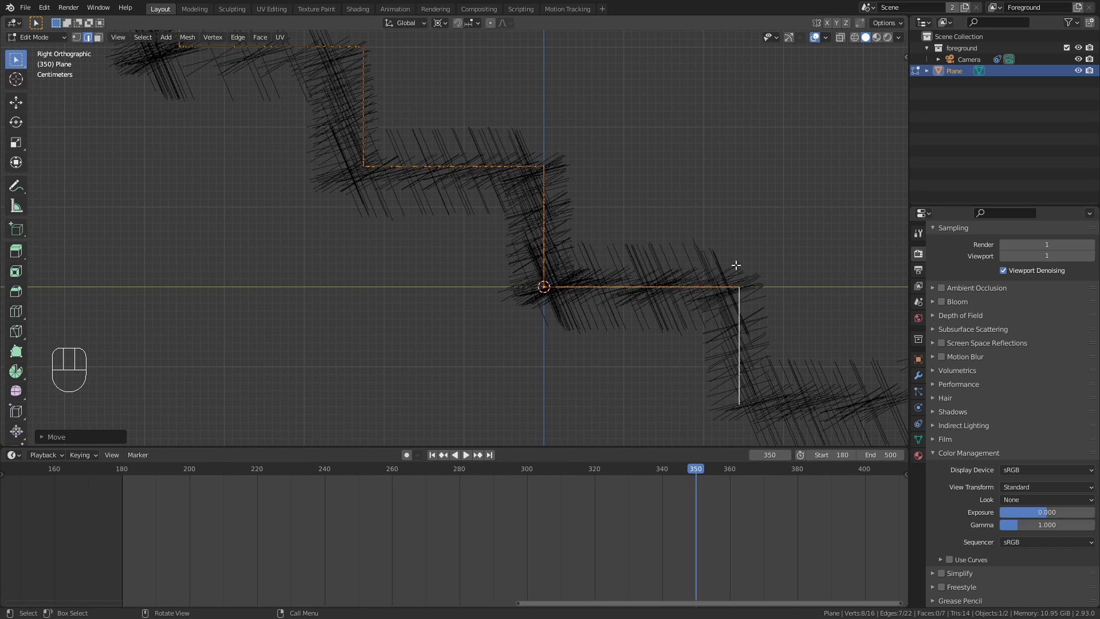
middle_drag(736, 265, 621, 333)
scroll(693, 296, down, 4)
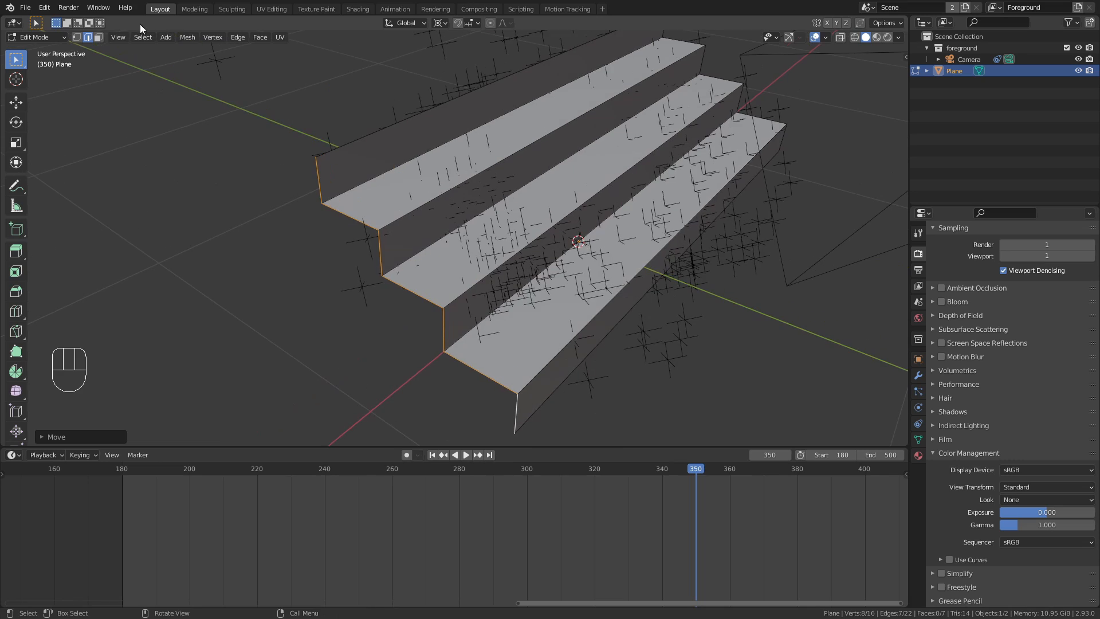
Using face selection, move the middle stair tread slightly down along global Z to fit the tracking markers
click(98, 36)
scroll(572, 216, up, 4)
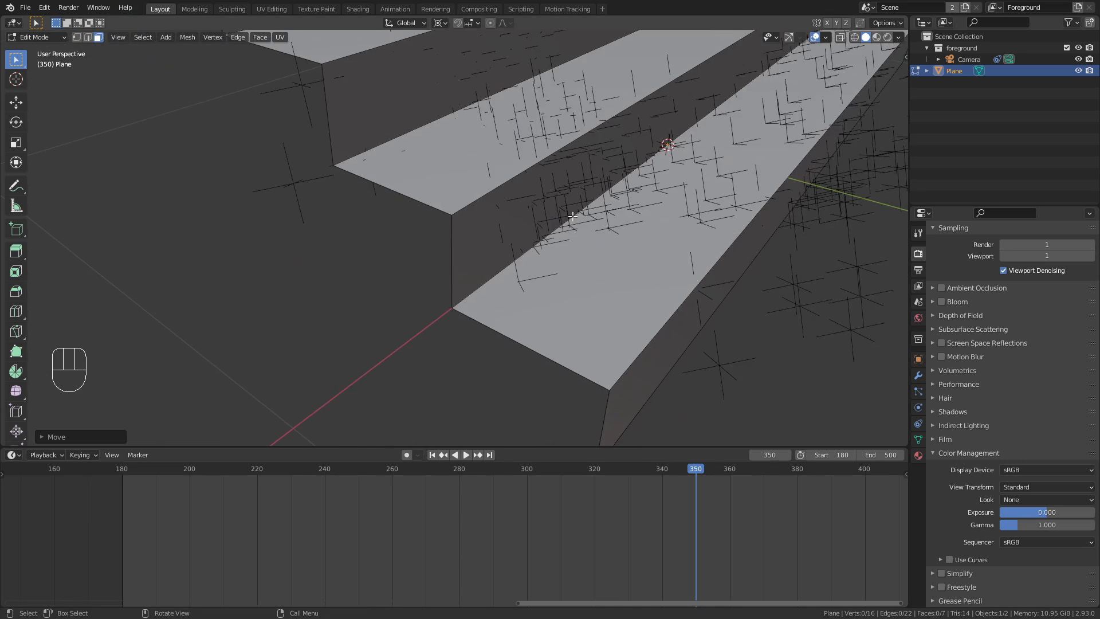
middle_drag(572, 216, 622, 186)
mouse_move(622, 187)
shift+middle_down()
mouse_move(617, 295)
mouse_move(565, 266)
mouse_move(601, 297)
mouse_move(626, 344)
mouse_move(620, 195)
shift+middle_up()
click(626, 343)
click(469, 209)
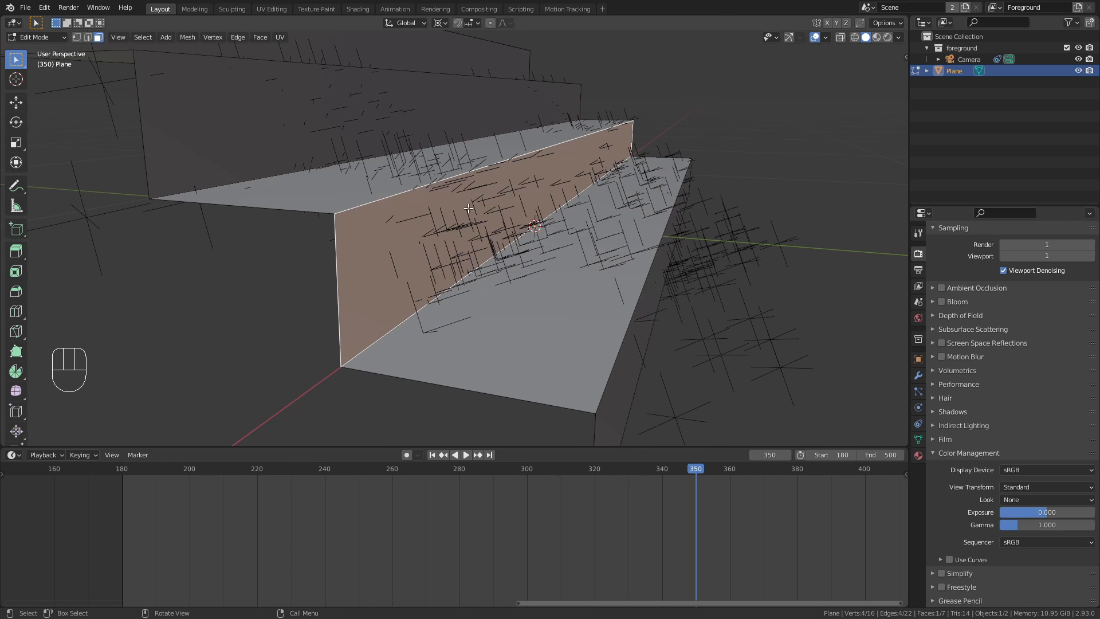
mouse_move(516, 197)
middle_down()
mouse_move(544, 221)
mouse_move(515, 161)
mouse_move(534, 189)
middle_up()
click(515, 162)
shift+middle_drag(534, 189, 524, 236)
key(g)
key(z)
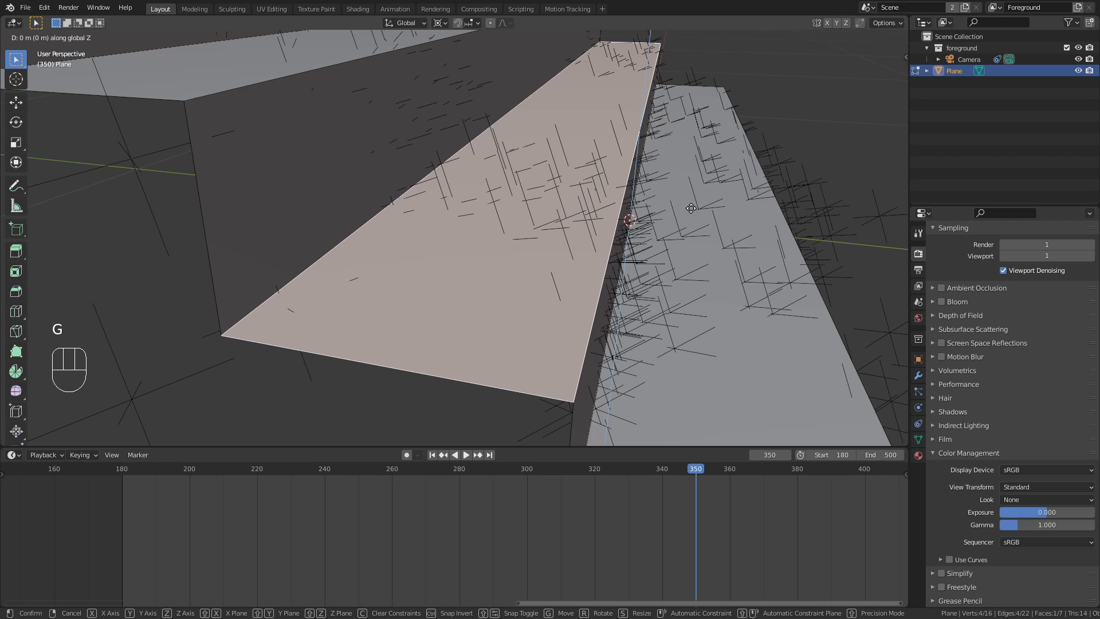
click(686, 237)
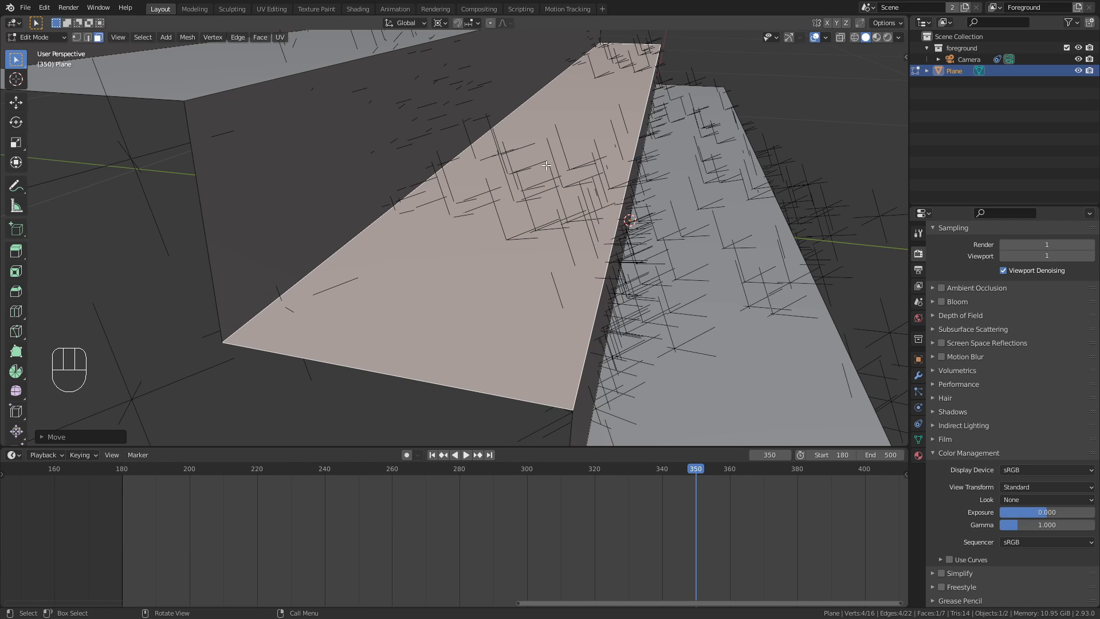
Move the riser behind the middle tread about -0.025 m along global Y to align it with the tracking markers
scroll(547, 166, down, 1)
shift+middle_drag(547, 166, 605, 210)
click(604, 170)
shift+middle_drag(605, 210, 655, 187)
scroll(629, 212, up, 2)
mouse_move(656, 187)
middle_down()
mouse_move(648, 200)
mouse_move(638, 186)
middle_up()
key(g)
middle_click(662, 222)
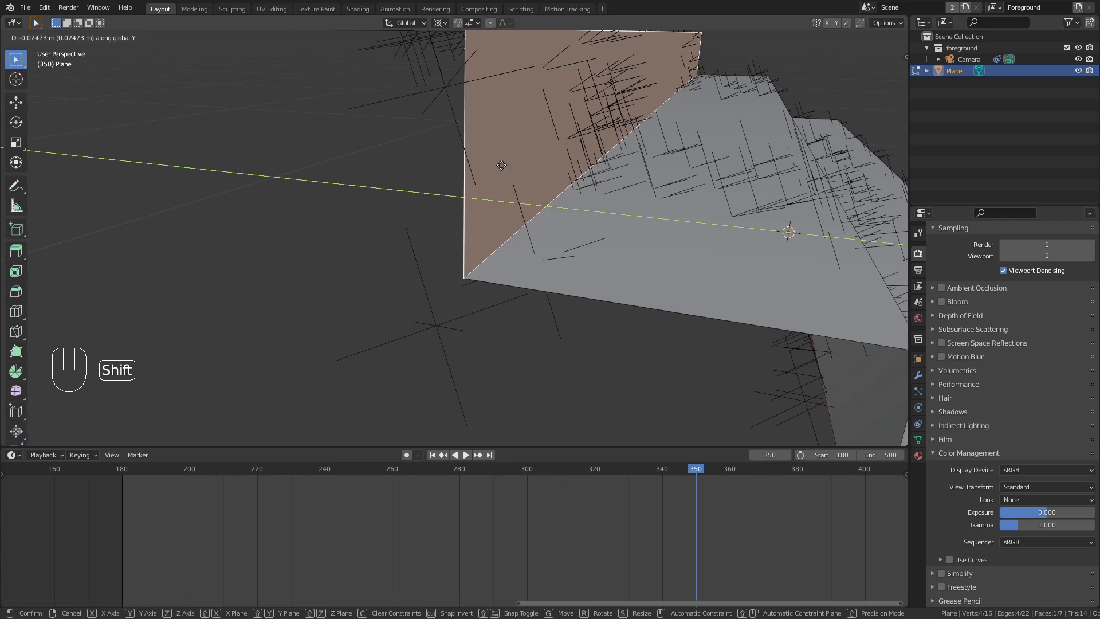
click(462, 154)
Move the uppermost tread slightly down along global Z to line it up with its tracking markers
middle_drag(525, 75, 623, 125)
key(g)
key(z)
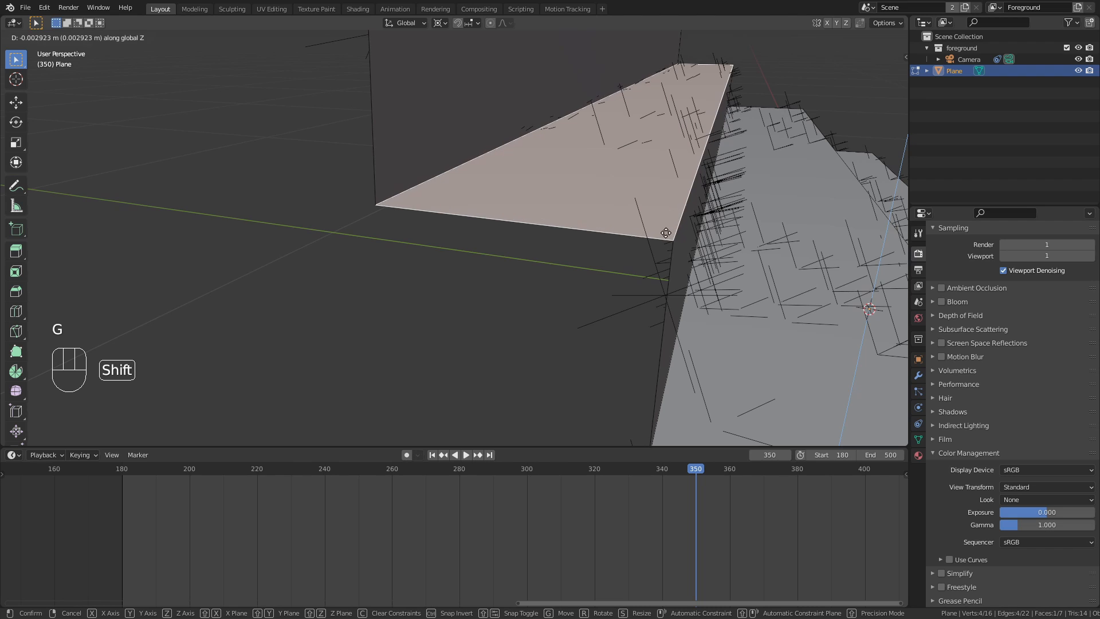
click(655, 279)
Move the uppermost riser about -0.028 m along global Y onto its tracking markers and return to Object Mode
shift+middle_drag(494, 136, 639, 206)
click(647, 192)
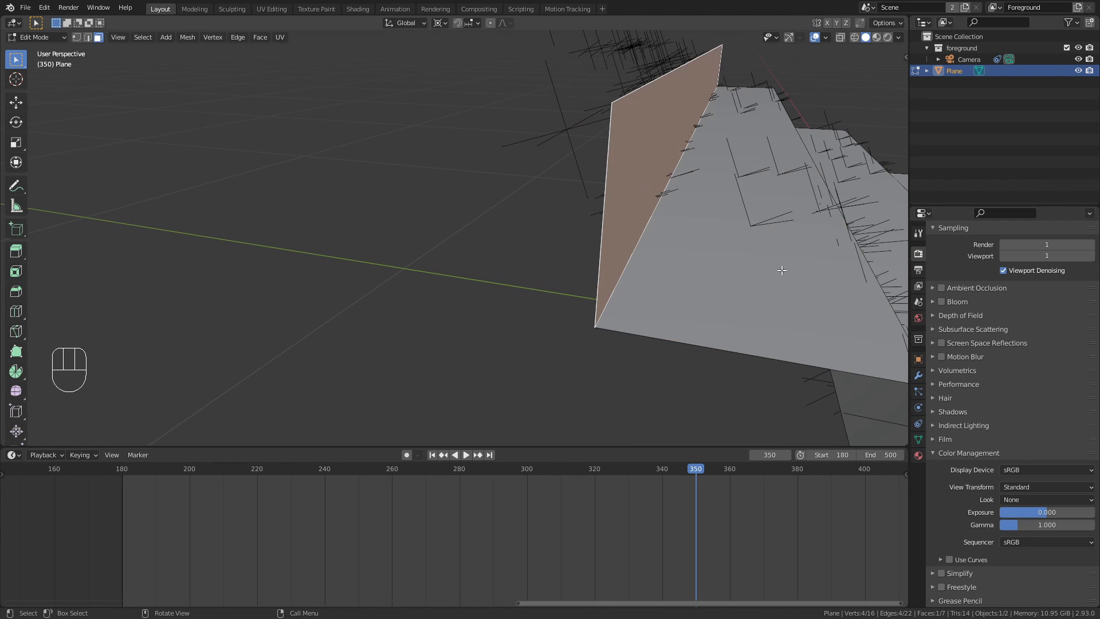
key(g)
key(y)
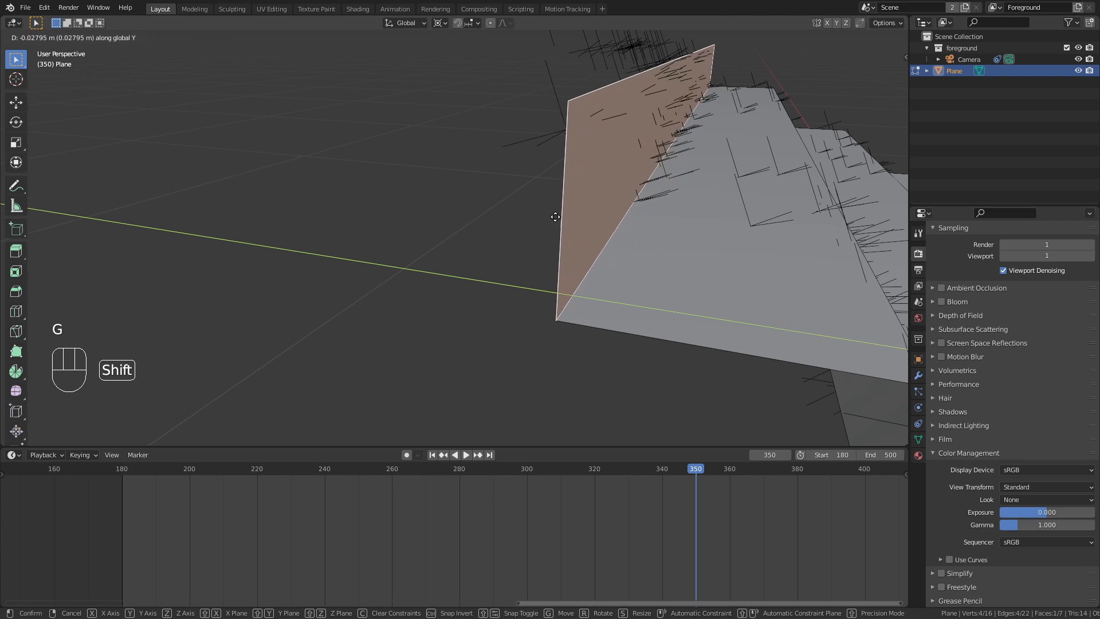
click(442, 169)
middle_drag(443, 170, 487, 280)
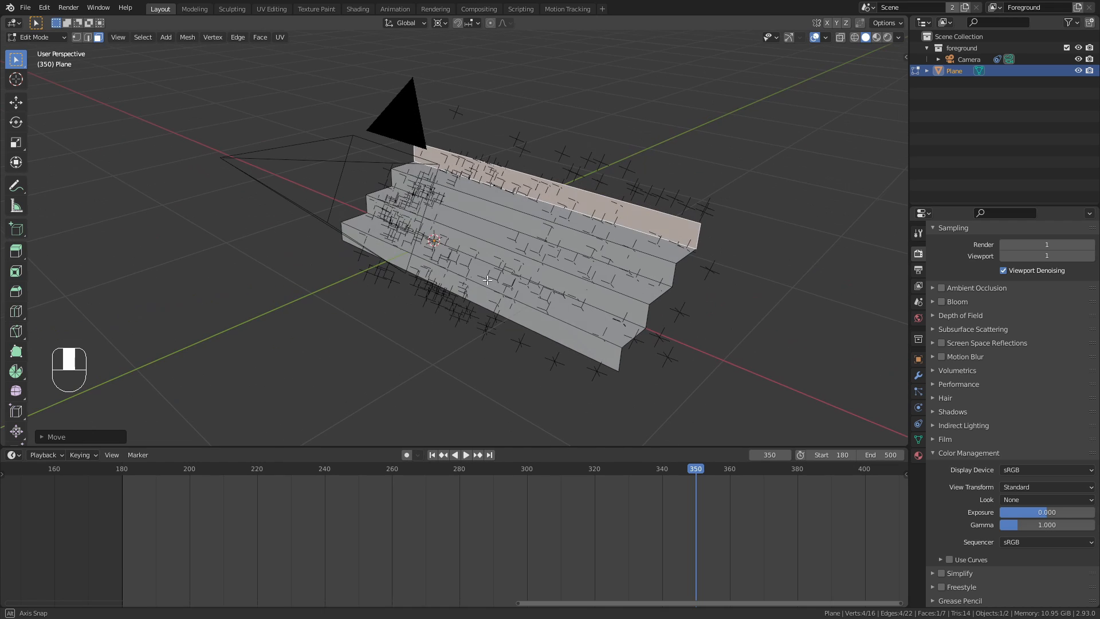
key(Tab)
Through the camera view, compare the stair mesh with the footage at frames 310, 251 and 374
scroll(591, 283, up, 2)
shift+middle_drag(585, 260, 607, 224)
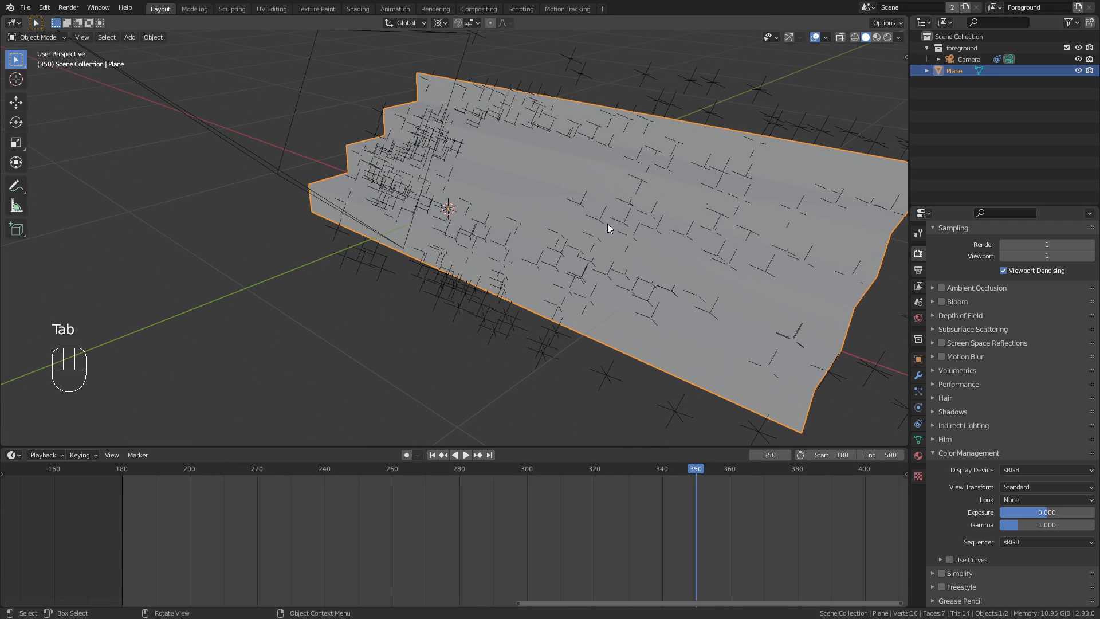
key(KP_0)
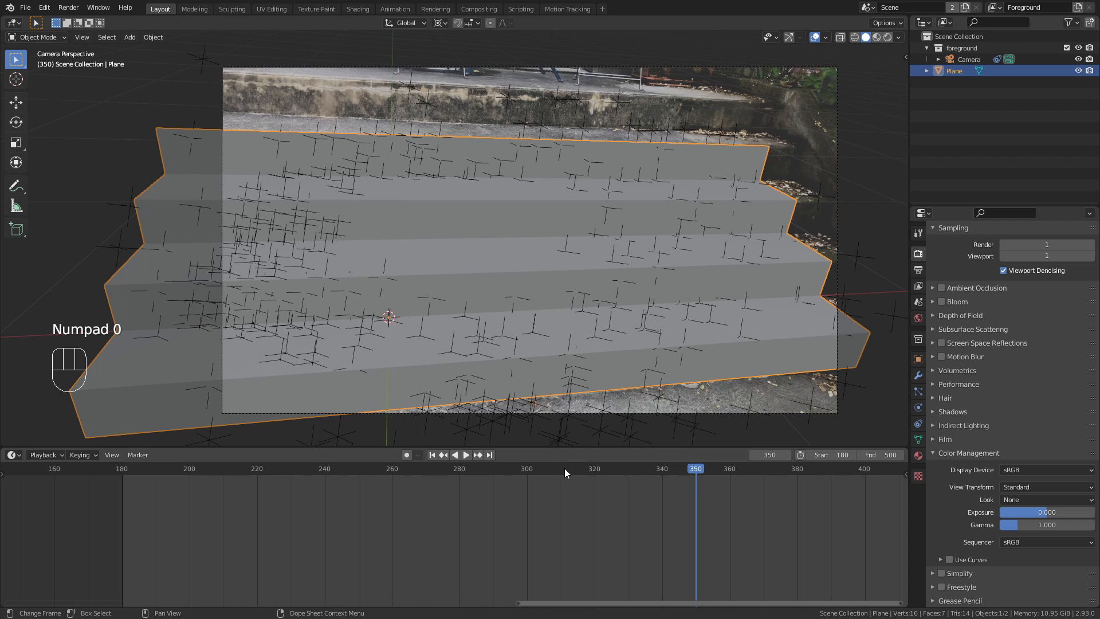
drag(561, 470, 507, 470)
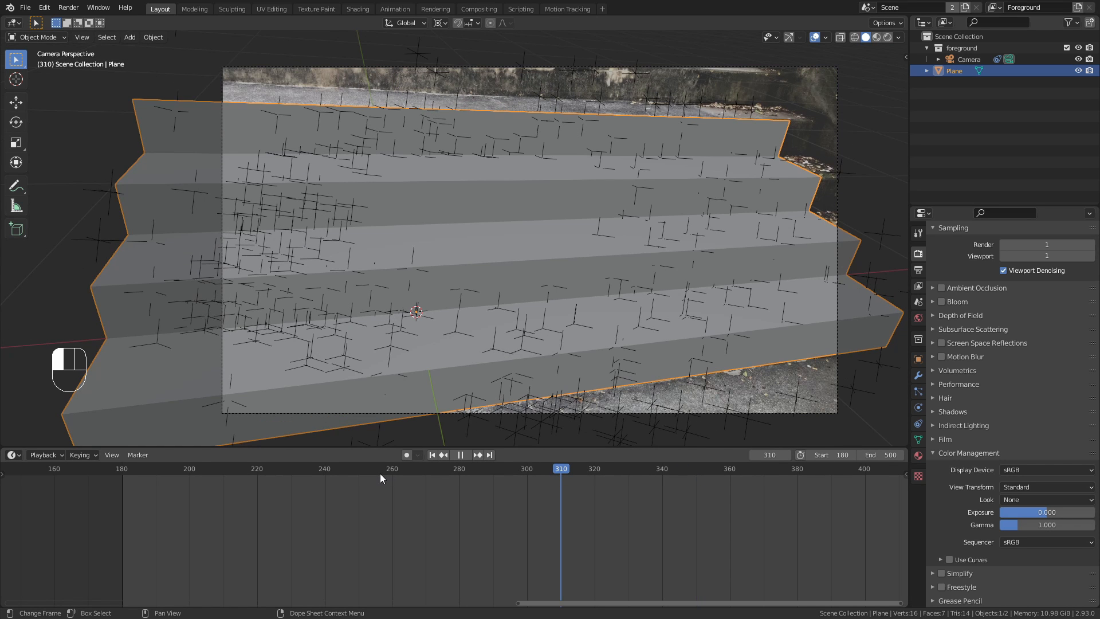
click(362, 474)
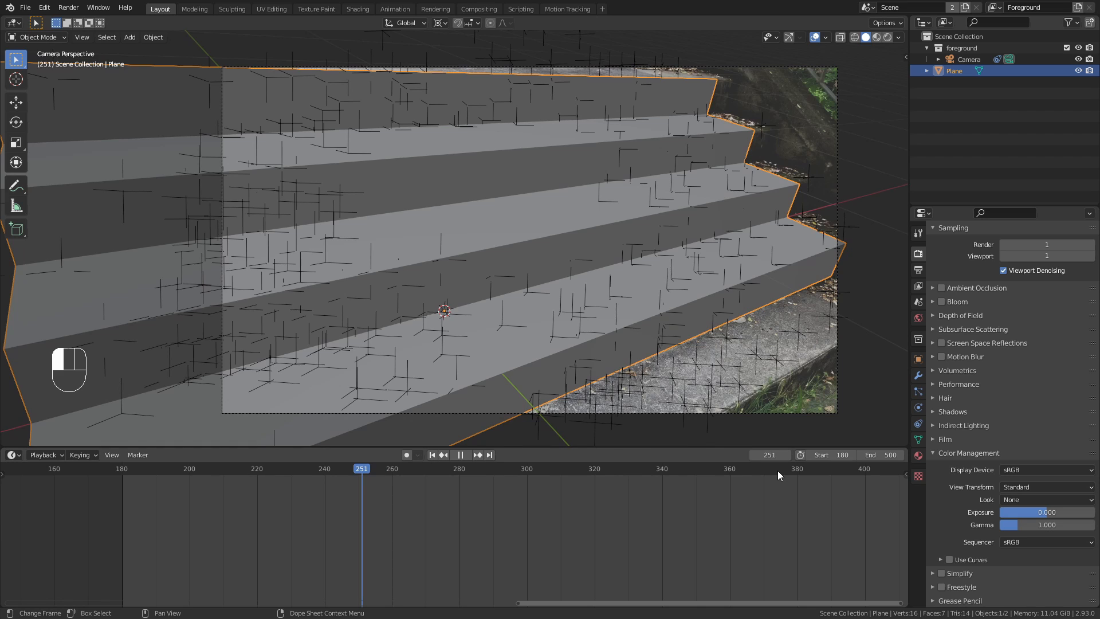
click(778, 471)
scroll(724, 502, down, 3)
middle_drag(658, 508, 542, 542)
key(Home)
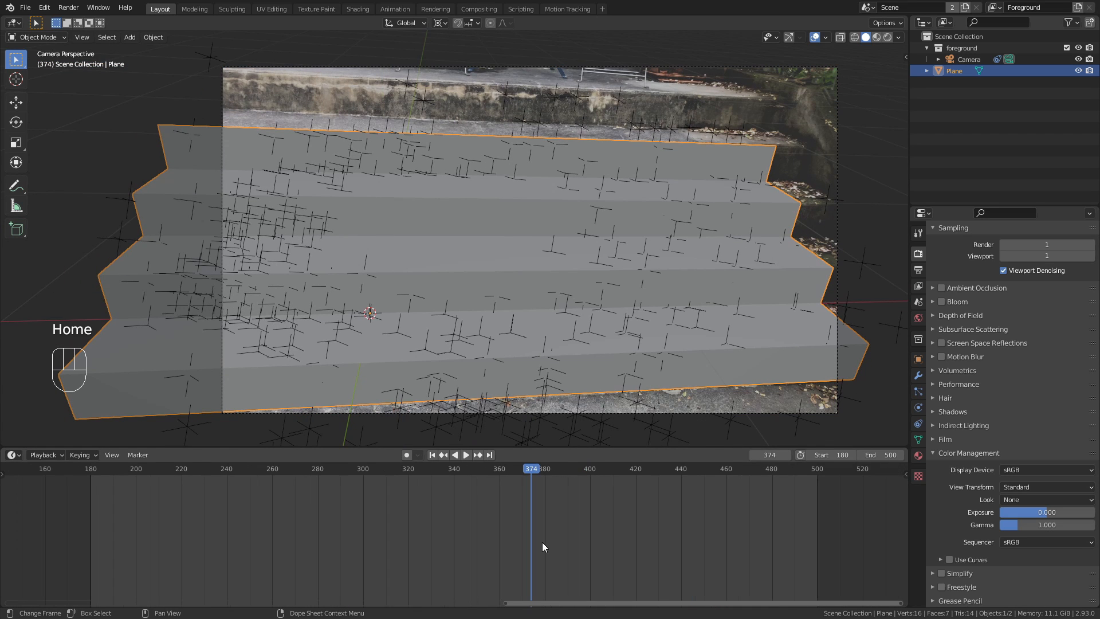
Turn off the motion tracking overlay so only the stair mesh is displayed without markers
click(826, 37)
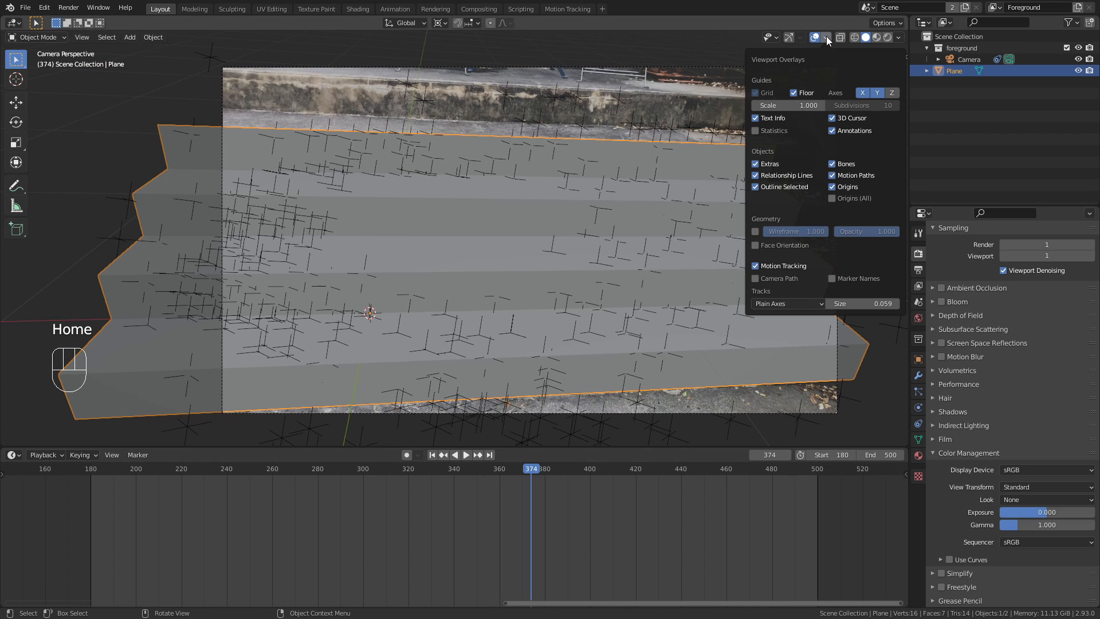
click(755, 266)
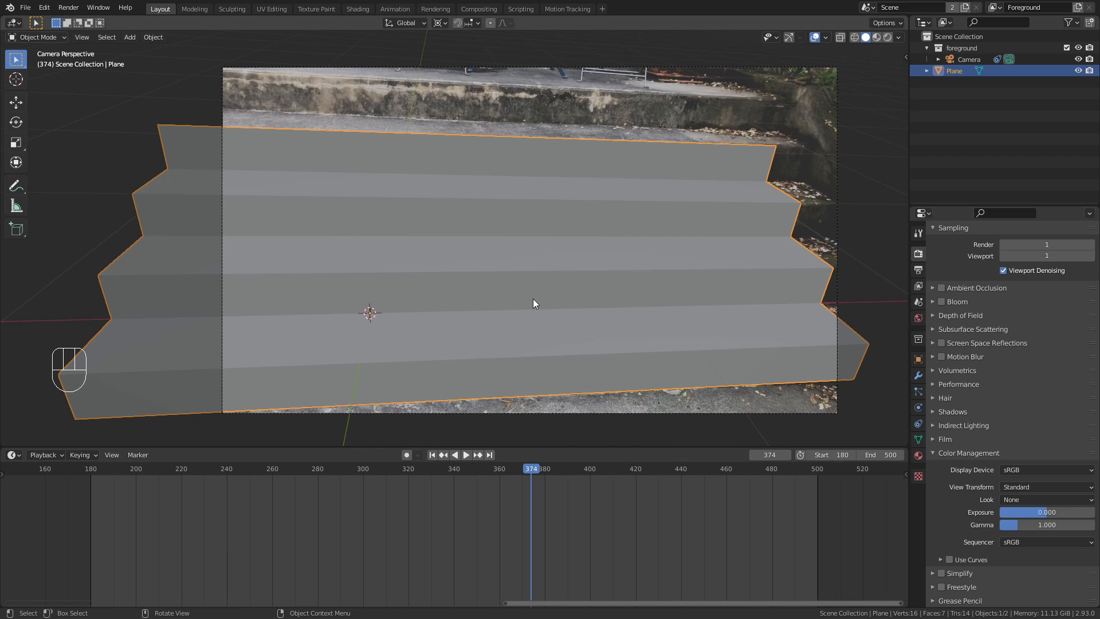
middle_drag(427, 297, 445, 246)
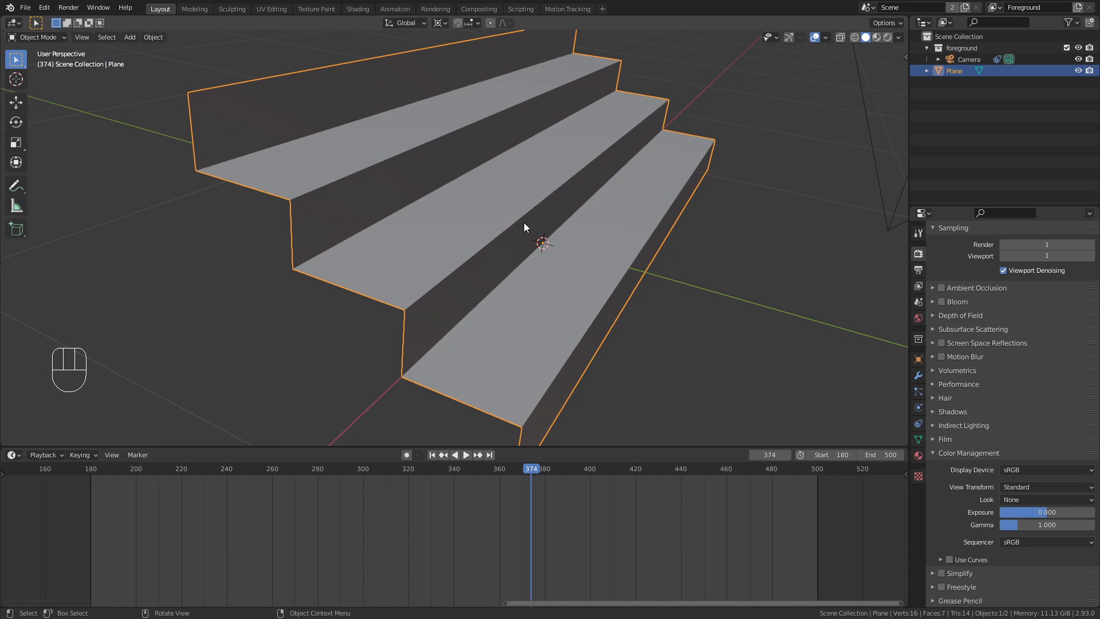
ctrl+middle_drag(530, 282, 511, 255)
scroll(514, 240, up, 2)
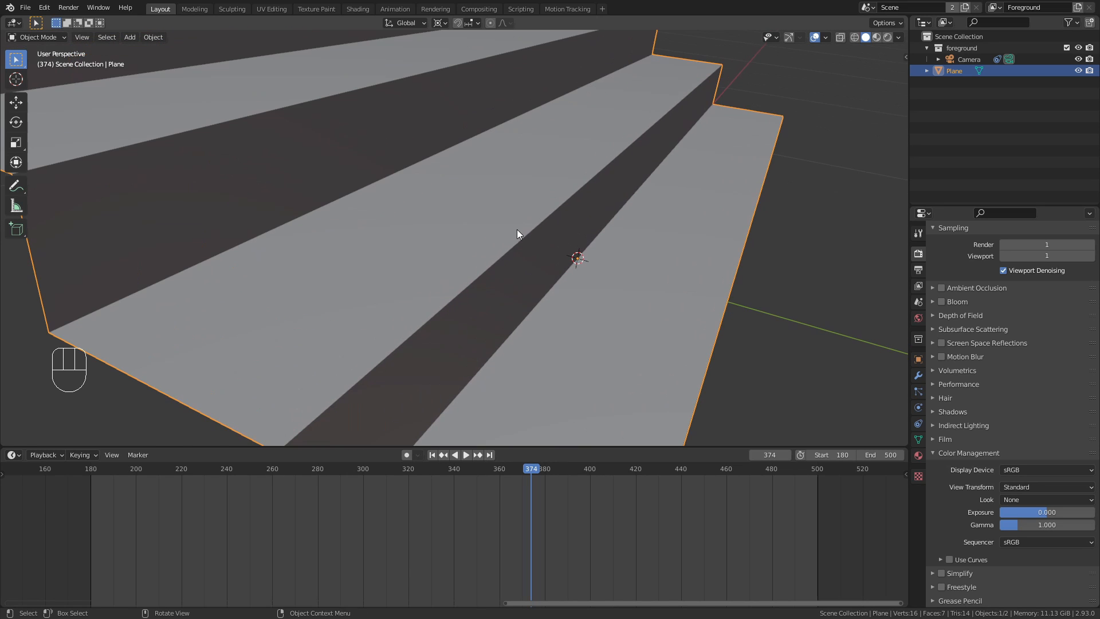
Add a Bevel modifier to the stair plane with an amount of 0.005 m and 5 segments
click(918, 373)
click(974, 252)
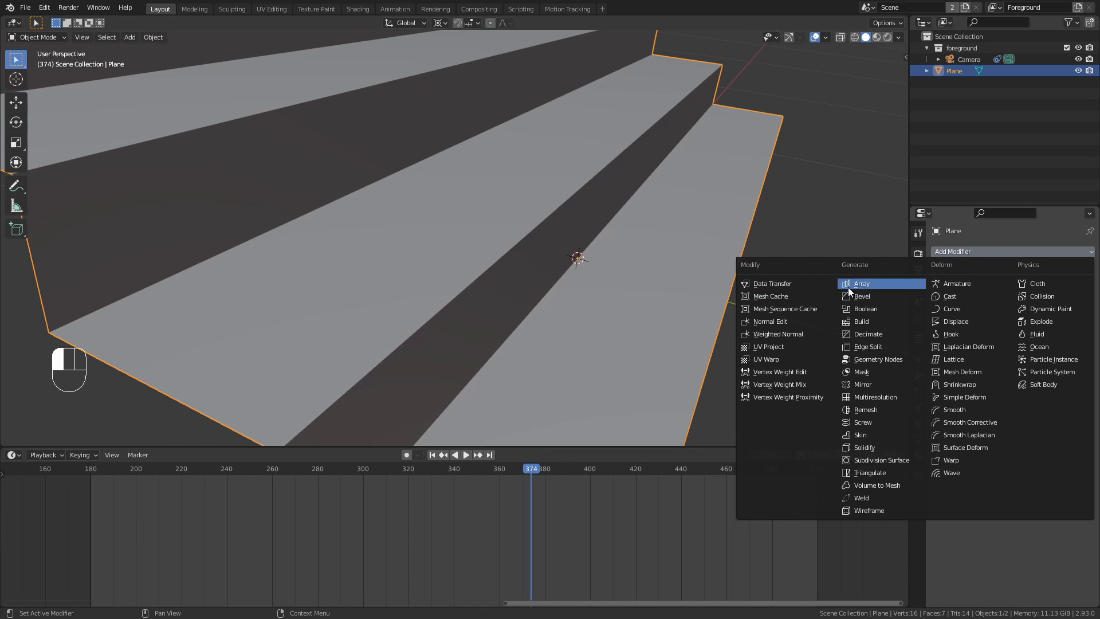
click(863, 297)
middle_drag(487, 311, 505, 308)
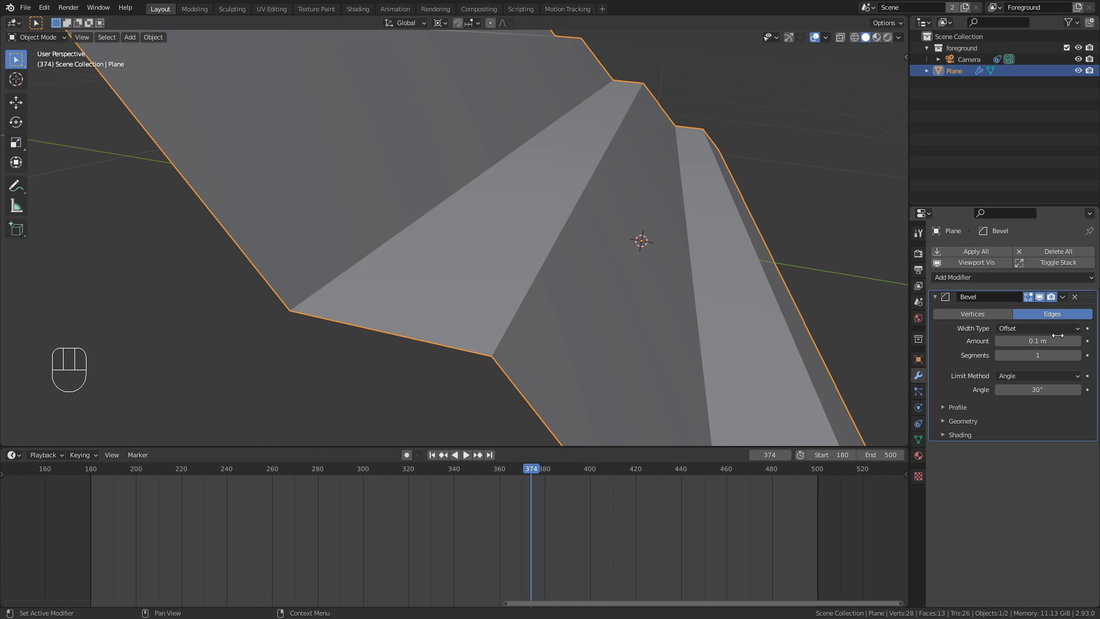
shift+drag(1053, 340, 1002, 341)
shift+middle_drag(771, 358, 614, 279)
scroll(668, 294, up, 1)
click(1075, 355)
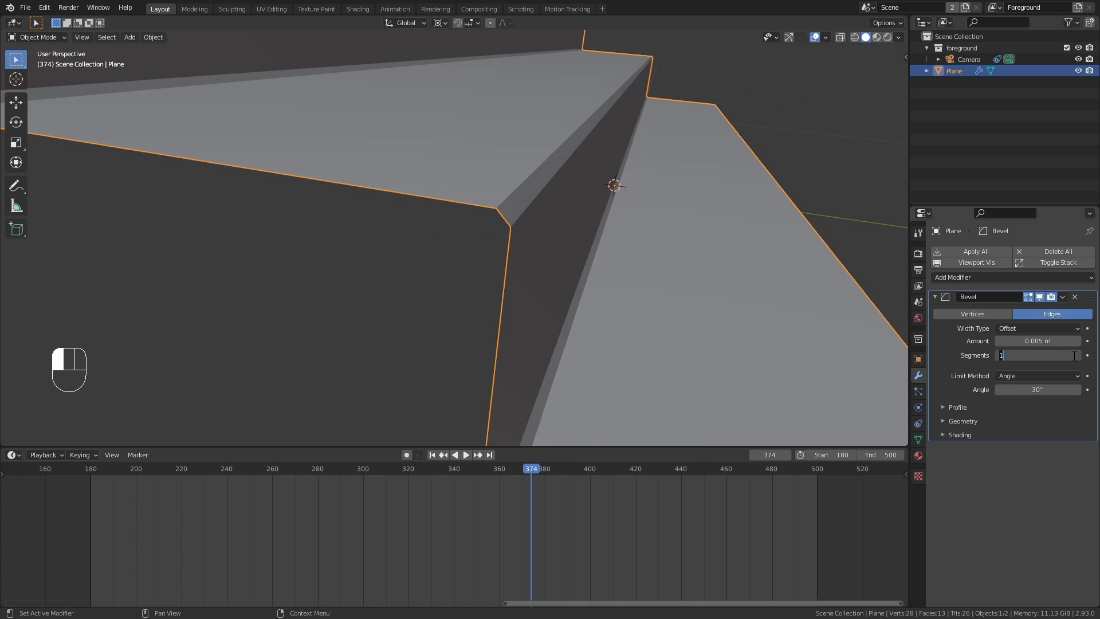
text(5)
key(Return)
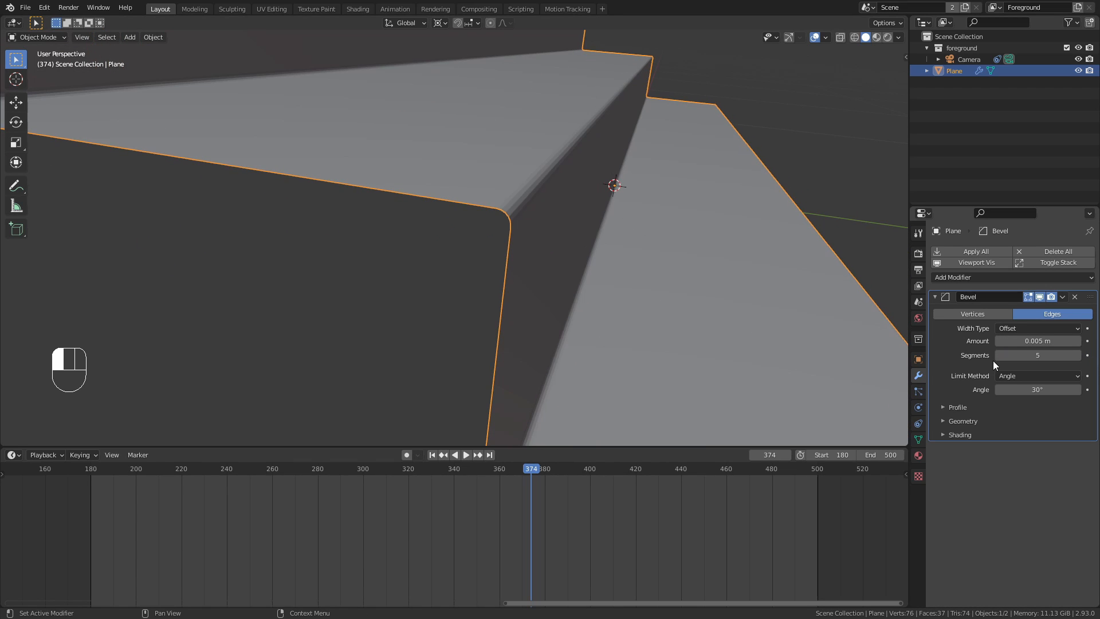
Shade the stair mesh smooth and apply its Bevel modifier
right_click(495, 173)
click(495, 173)
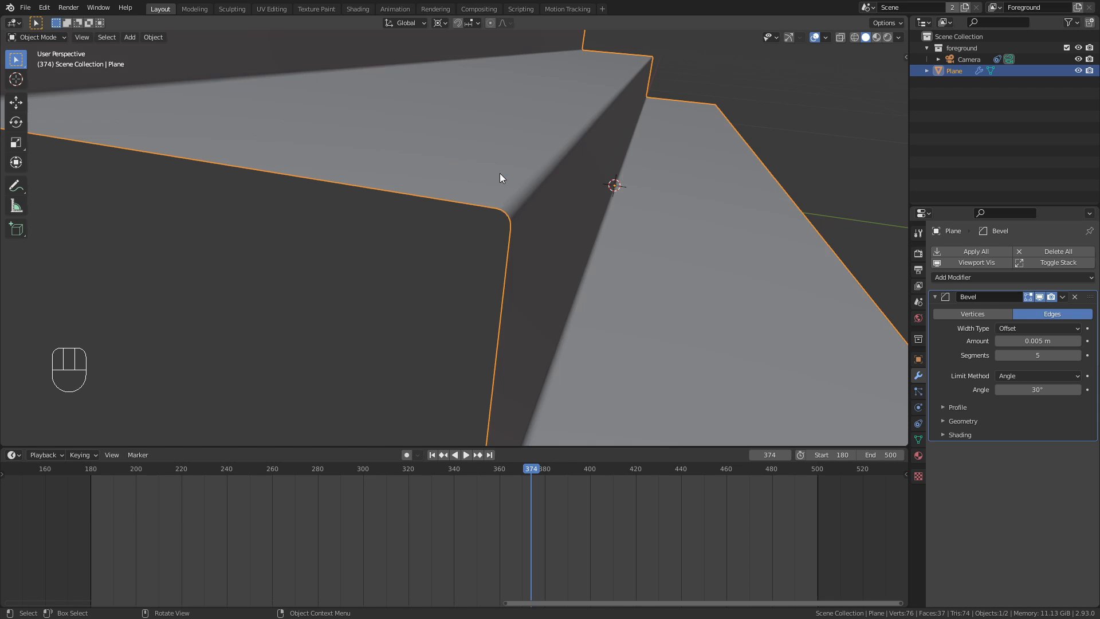
mouse_move(504, 177)
middle_down()
mouse_move(538, 201)
mouse_move(478, 181)
mouse_move(504, 189)
middle_up()
click(1062, 297)
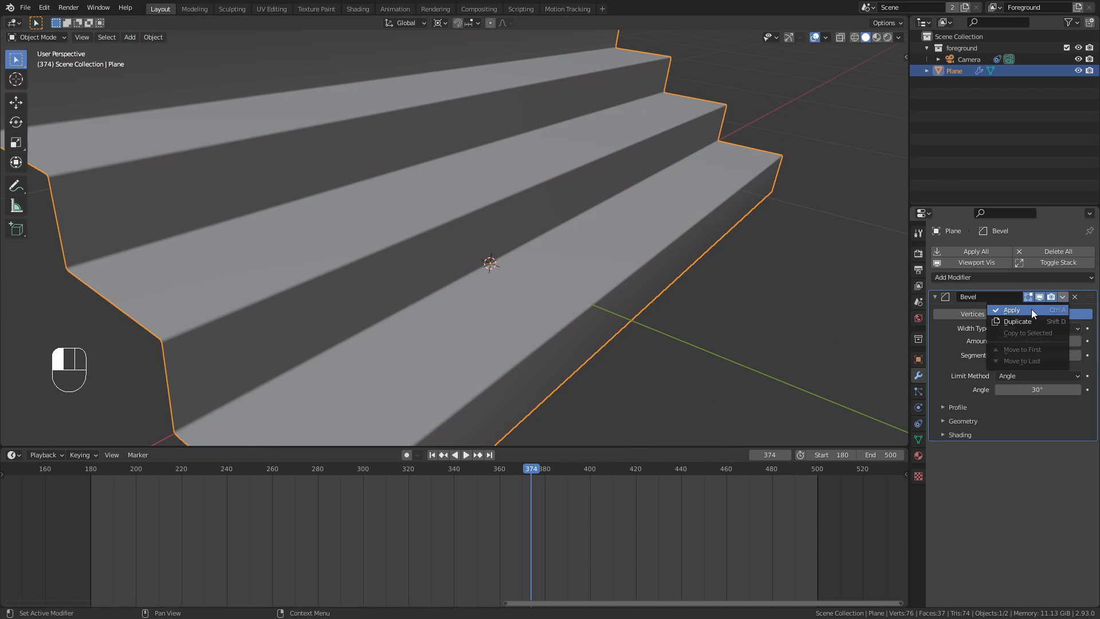
click(1030, 310)
scroll(610, 246, down, 3)
mouse_move(566, 220)
shift+middle_down()
mouse_move(578, 245)
mouse_move(515, 236)
mouse_move(515, 221)
mouse_move(568, 277)
mouse_move(631, 213)
mouse_move(583, 235)
shift+middle_up()
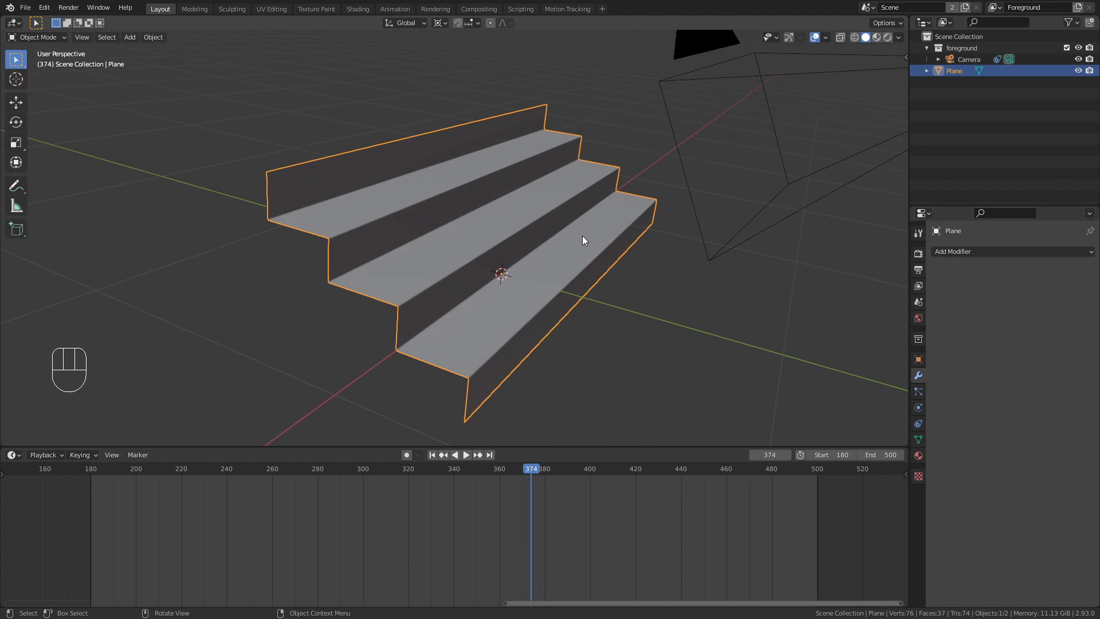
Play the shot through the camera view to check the beveled stair, and return to start frame 180
key(KP_0)
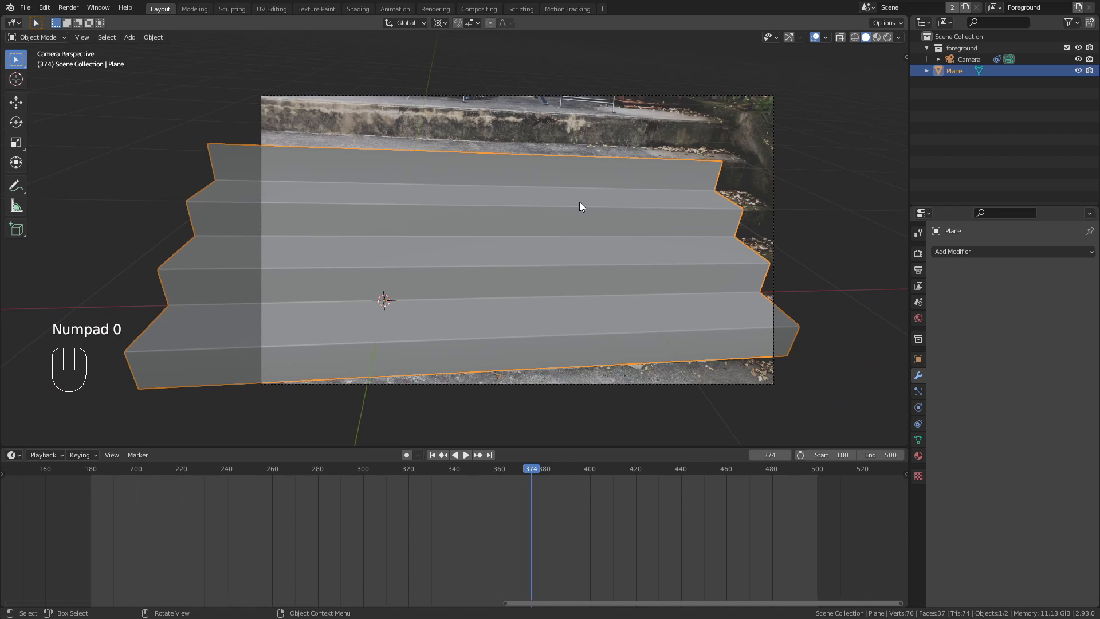
key(ctrl+shift+space)
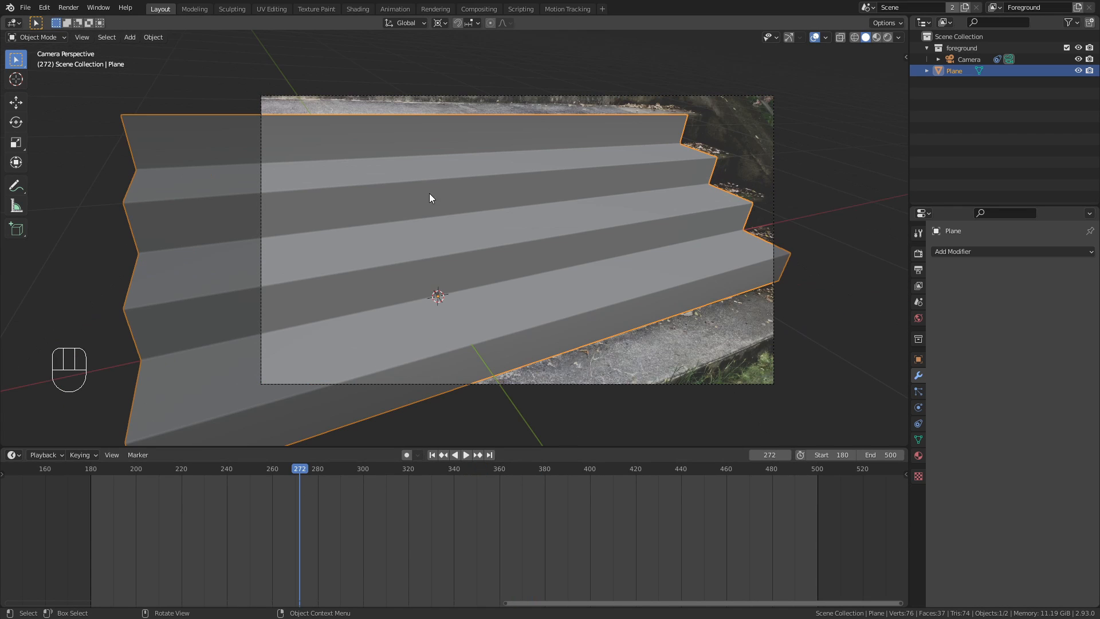
key(shift)
key(shift+Left)
middle_drag(128, 496, 172, 500)
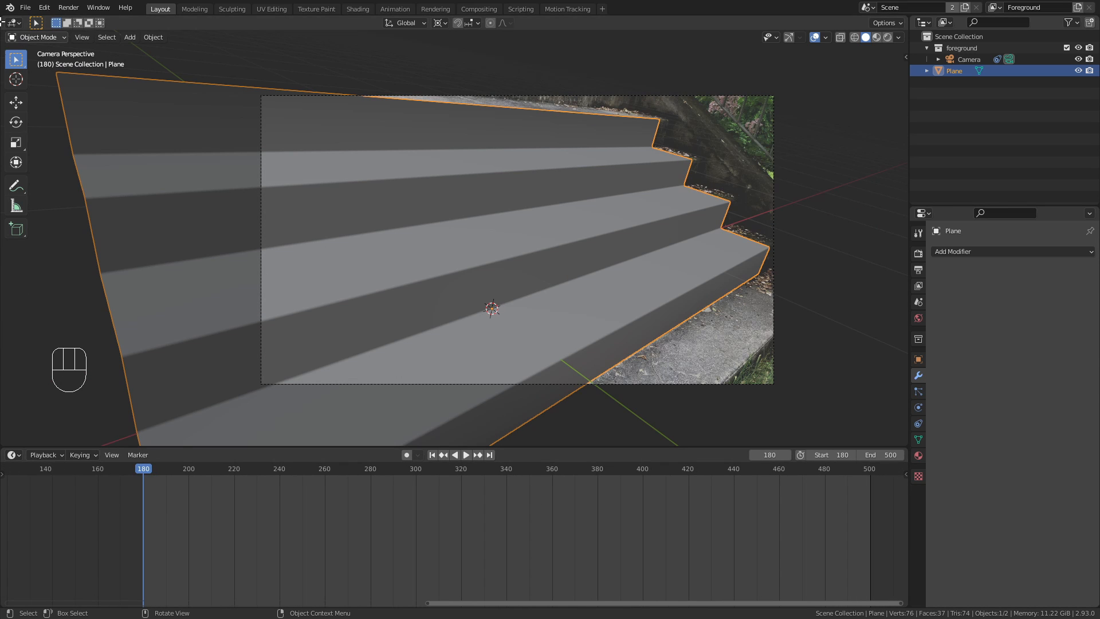
Split the 3D viewport in two, turn the new area into a Shader Editor and hide its sidebar
drag(2, 18, 428, 33)
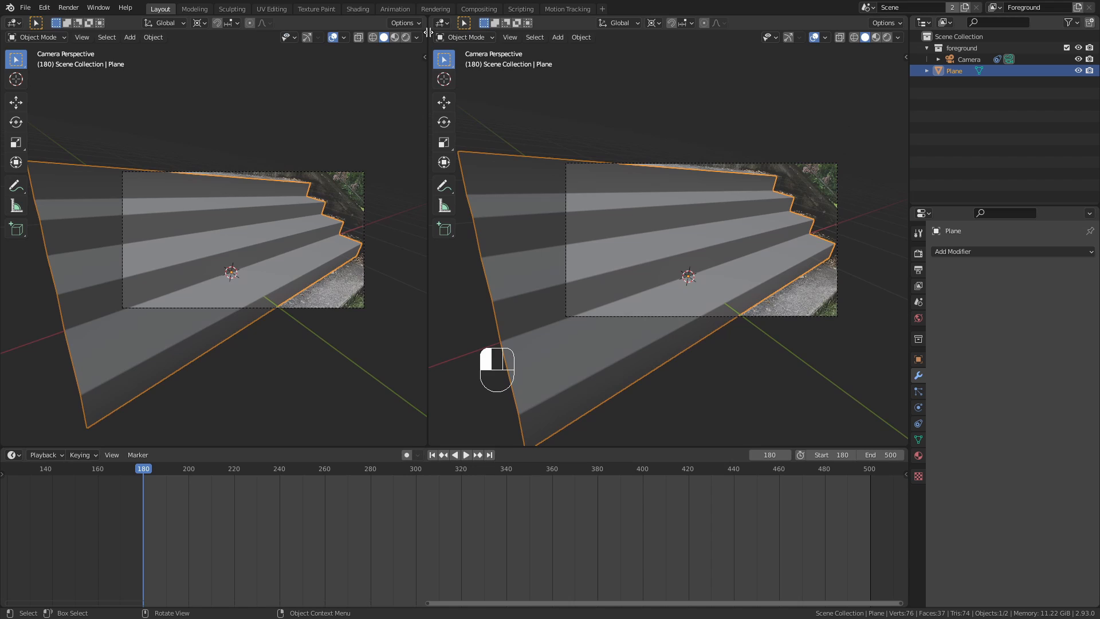
click(13, 23)
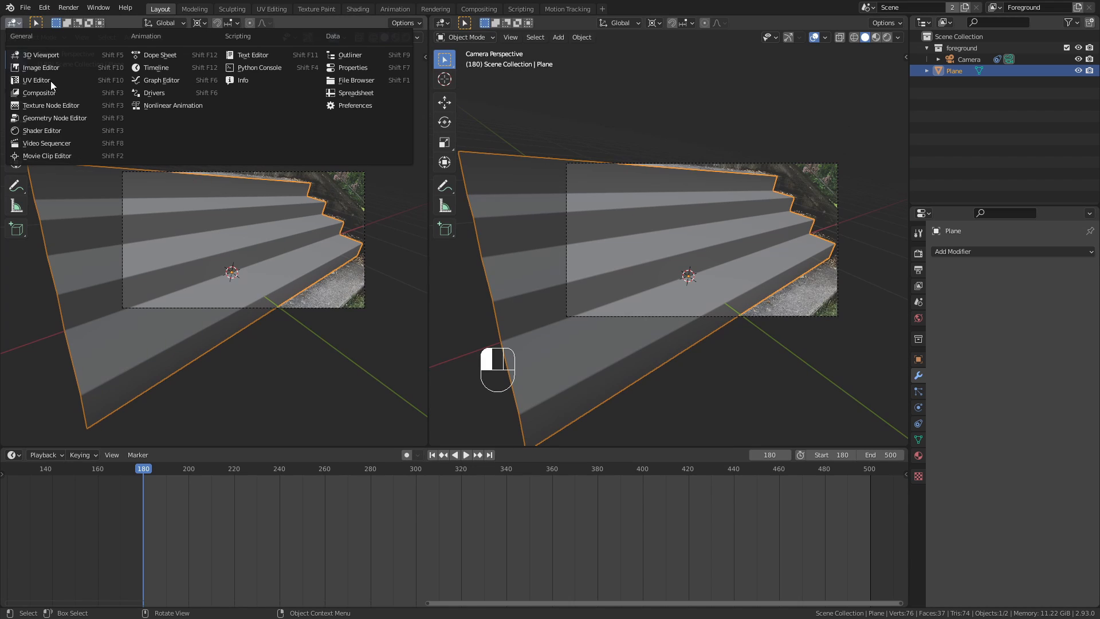
click(57, 131)
key(n)
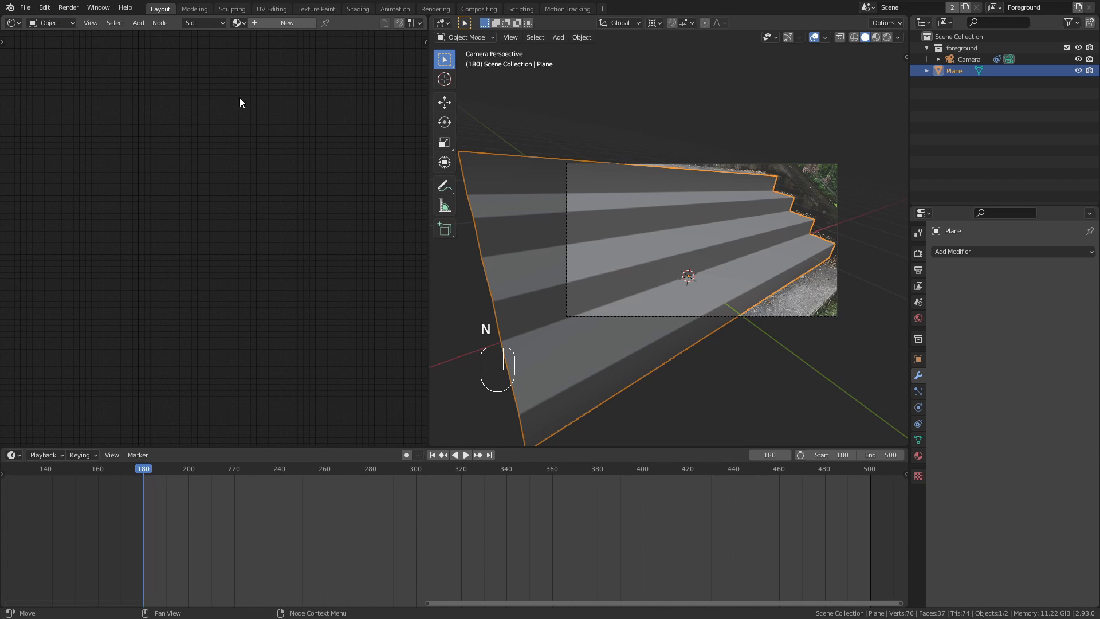
Frame the camera view in the remaining 3D viewport, hide its tool shelf and enable X-ray to reveal the footage
scroll(668, 261, up, 2)
shift+middle_drag(682, 252, 565, 285)
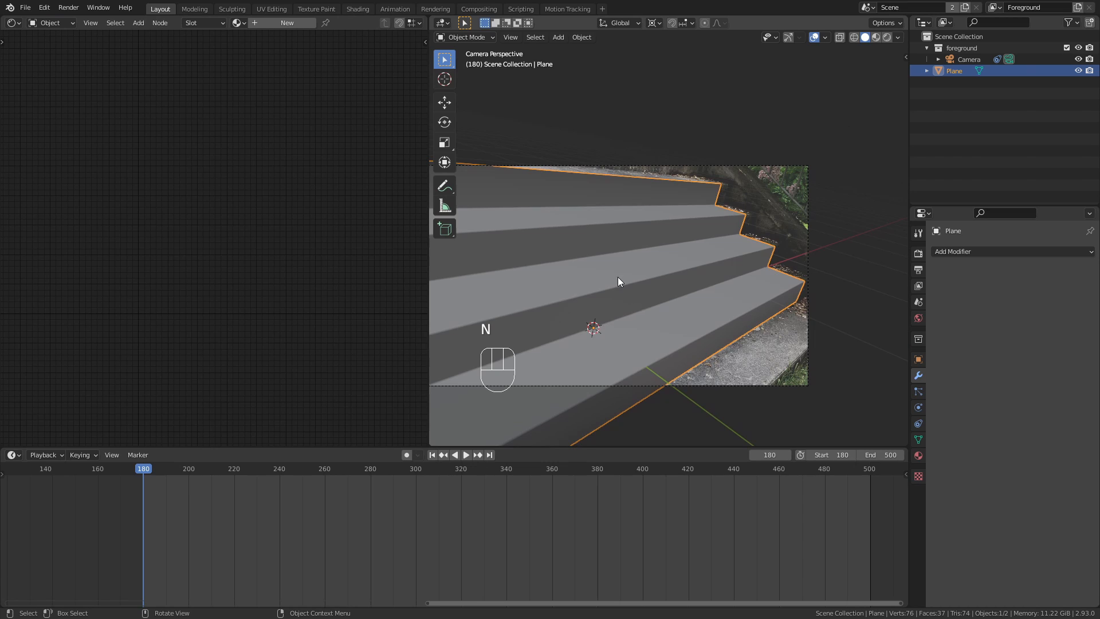
scroll(617, 277, down, 2)
shift+middle_drag(641, 246, 693, 239)
key(t)
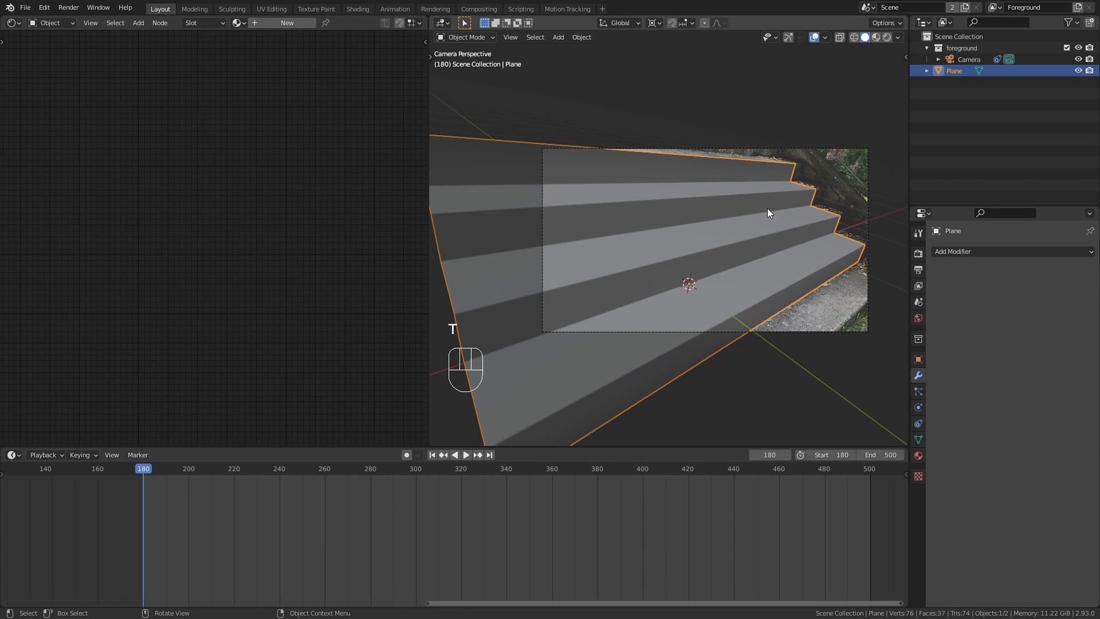
scroll(771, 226, up, 1)
shift+middle_drag(772, 233, 694, 245)
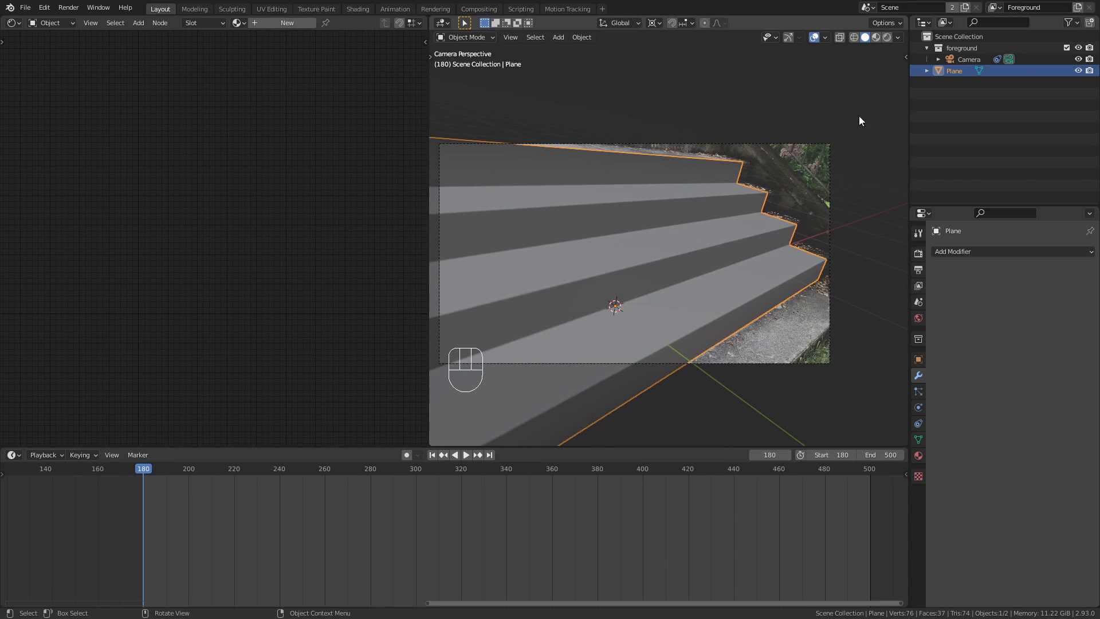
click(841, 36)
shift+middle_drag(639, 284, 672, 260)
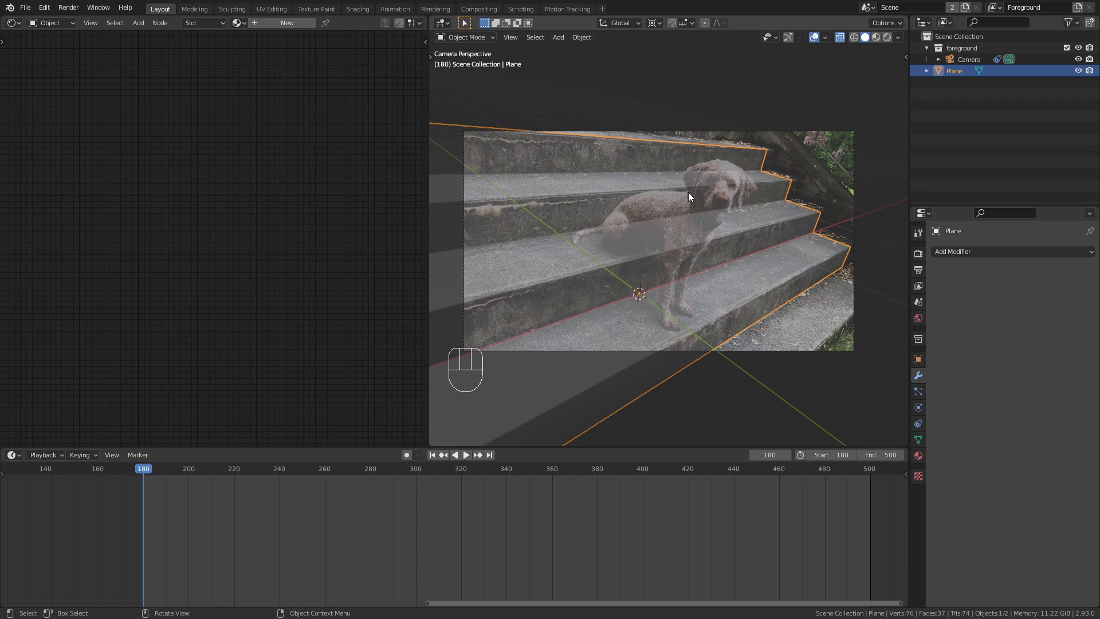
Select the edge path along the stair mesh's right end in Edit Mode and move it inward along the X axis
scroll(723, 218, up, 2)
shift+middle_drag(690, 197, 663, 221)
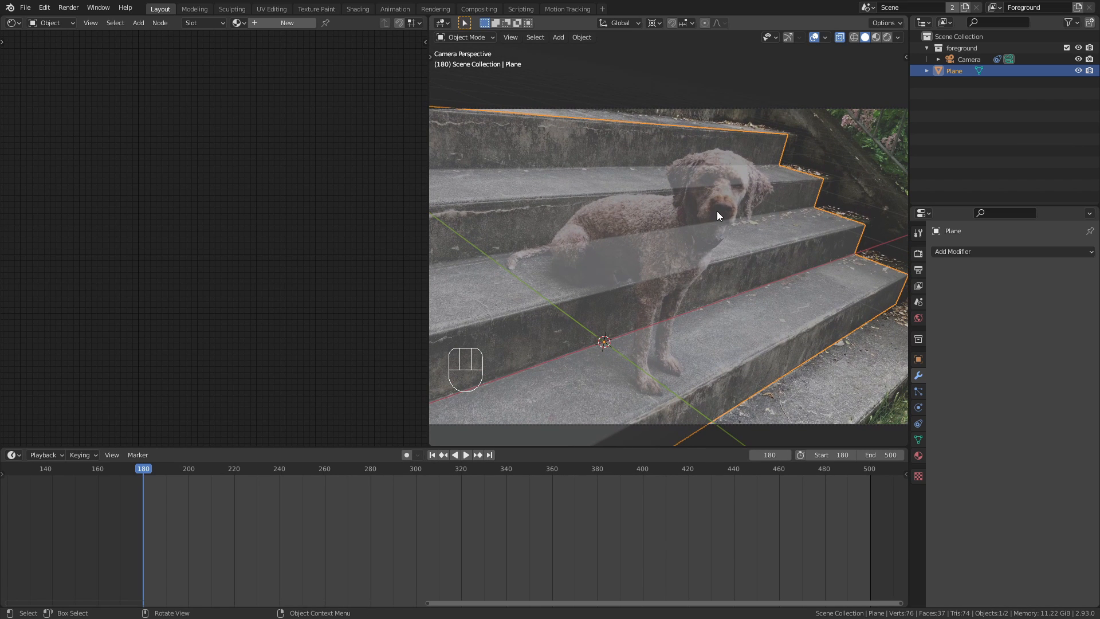
key(Tab)
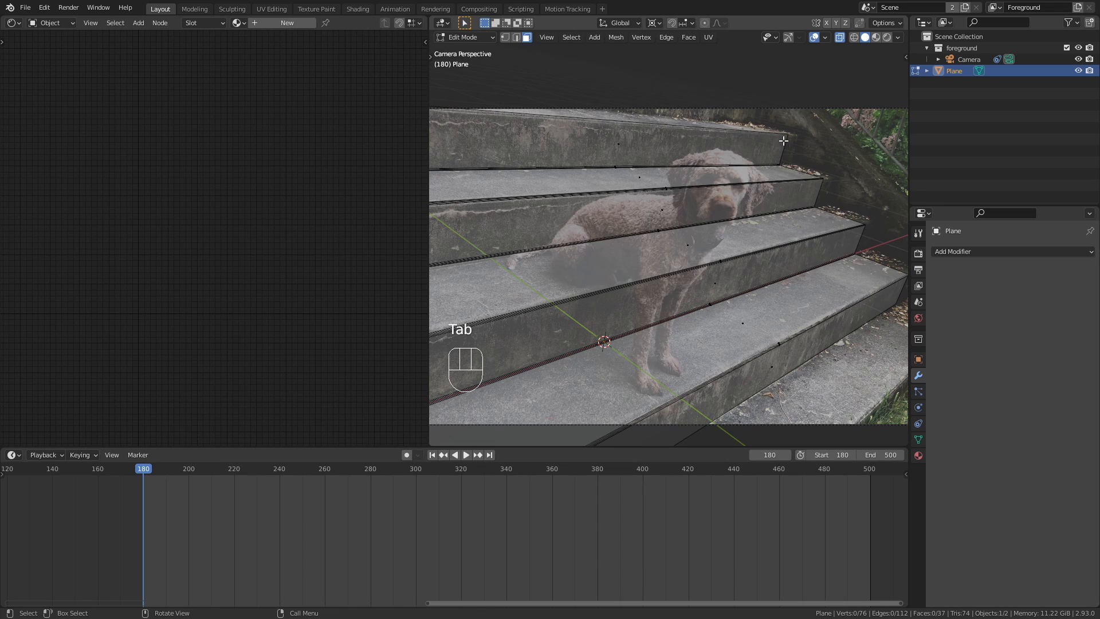
key(2)
click(784, 140)
ctrl+click(898, 295)
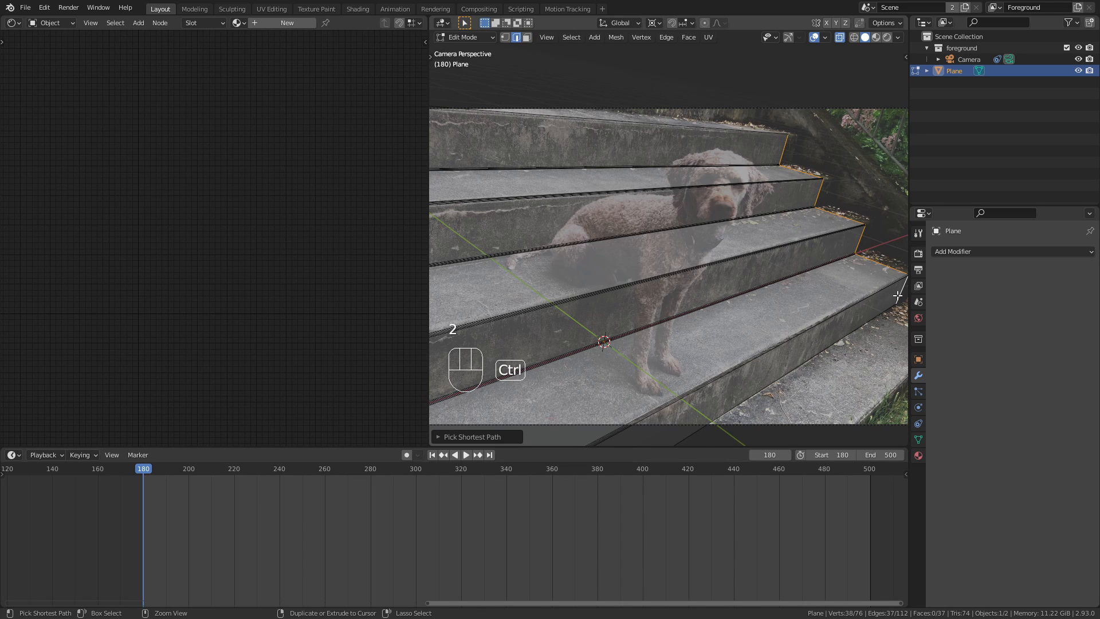
key(g)
key(x)
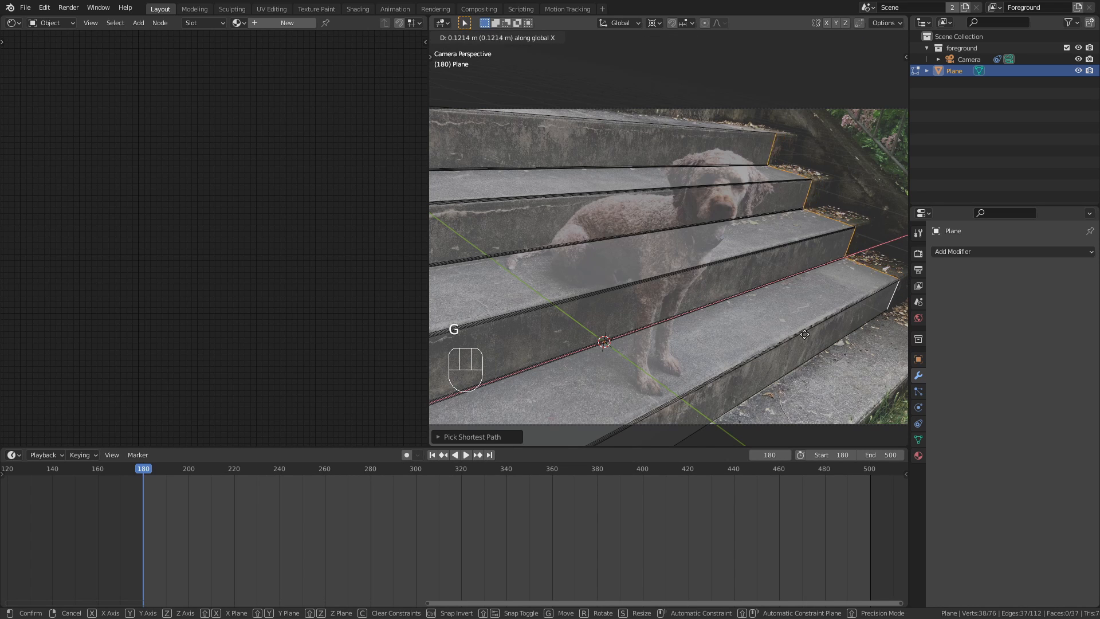
click(775, 346)
scroll(749, 250, down, 2)
shift+middle_drag(744, 255, 726, 227)
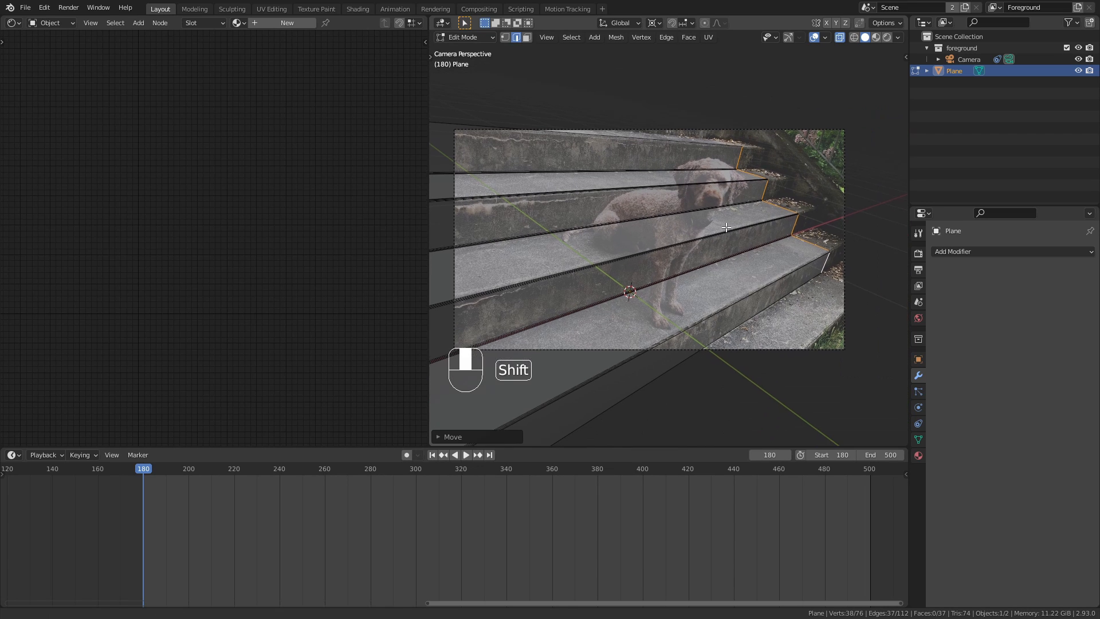
At end frame 500, select the edge path along the stair mesh's left end, move it inward along X and leave Edit Mode
key(shift+Right)
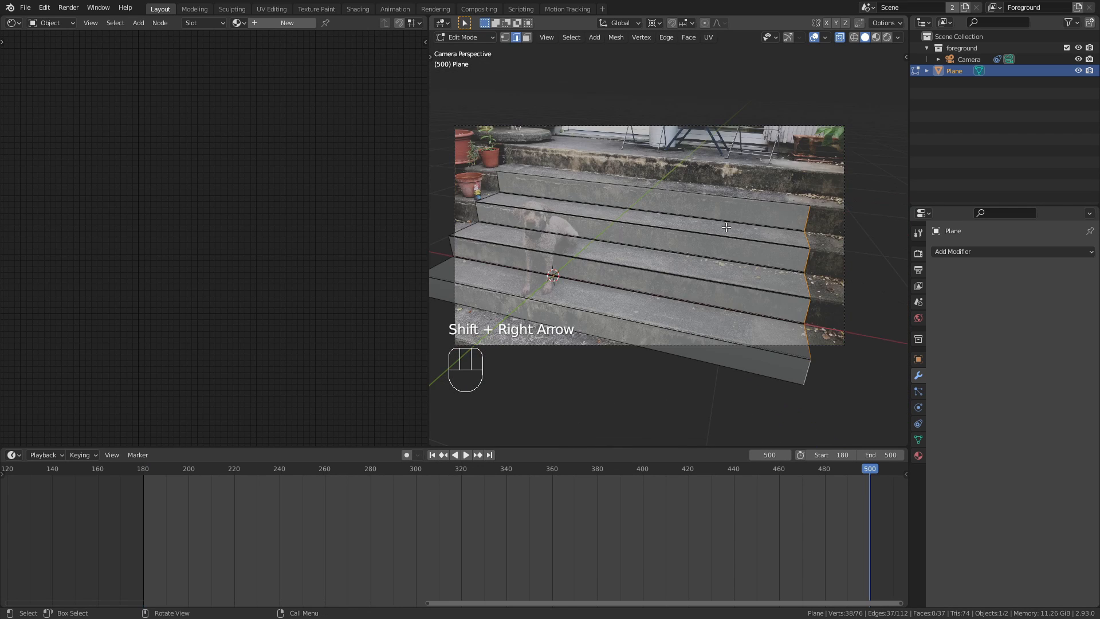
scroll(672, 227, down, 2)
scroll(546, 227, up, 4)
shift+middle_drag(546, 227, 647, 215)
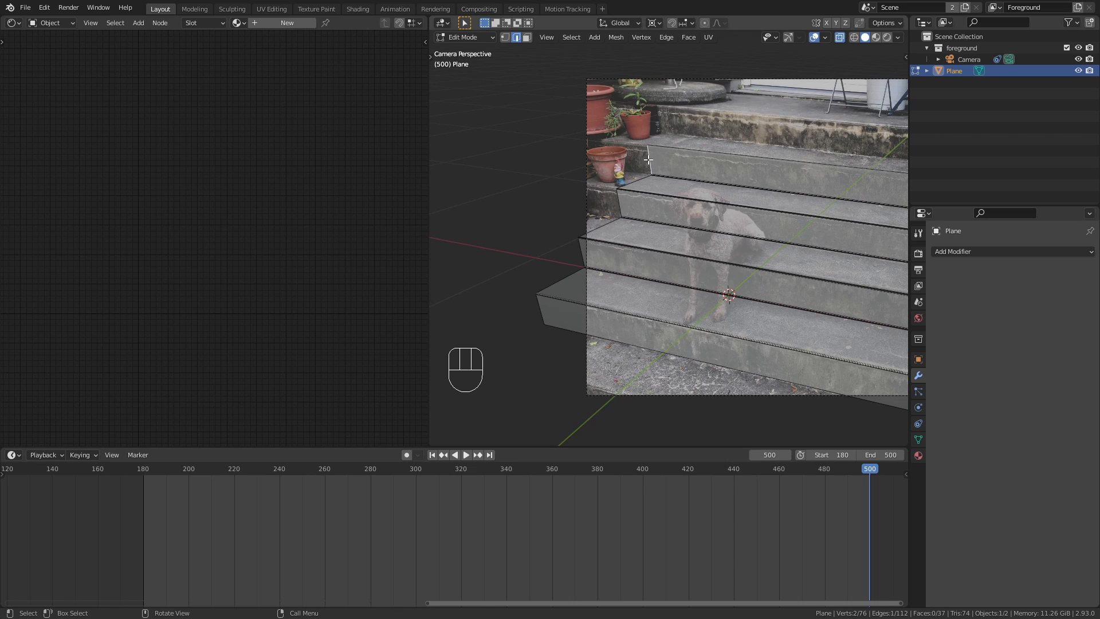
ctrl+click(540, 308)
scroll(537, 269, up, 4)
shift+middle_drag(538, 269, 627, 227)
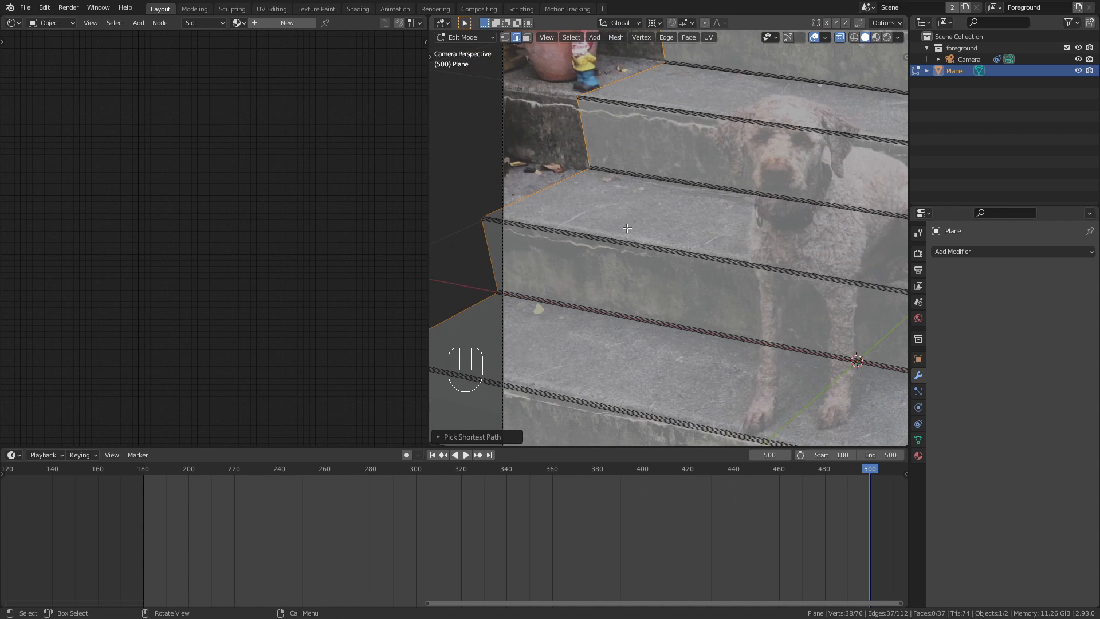
key(g)
key(x)
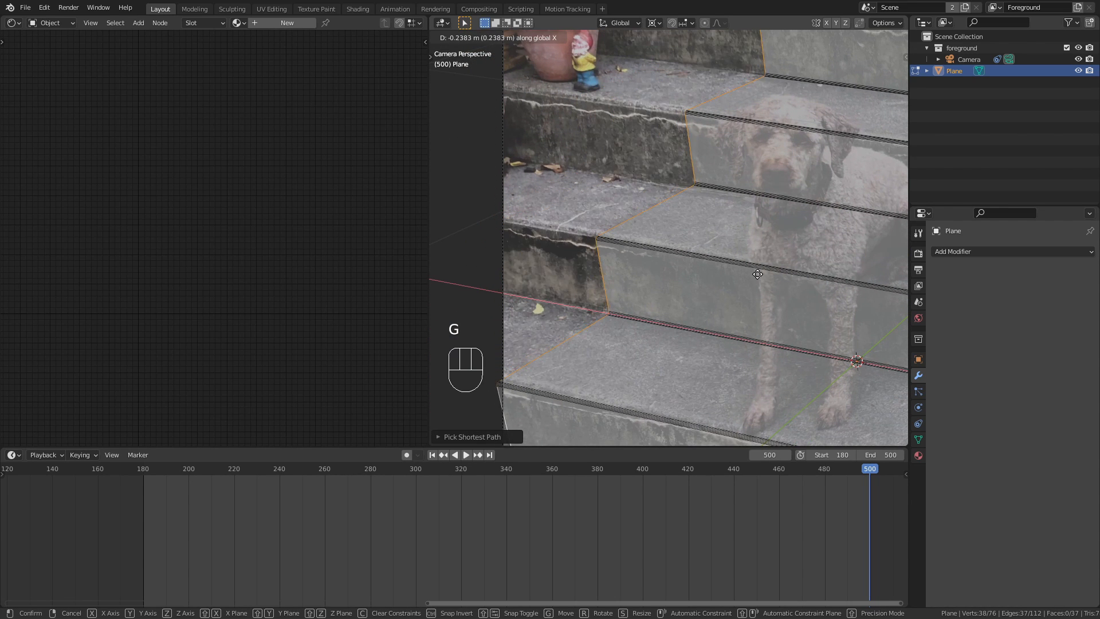
click(734, 271)
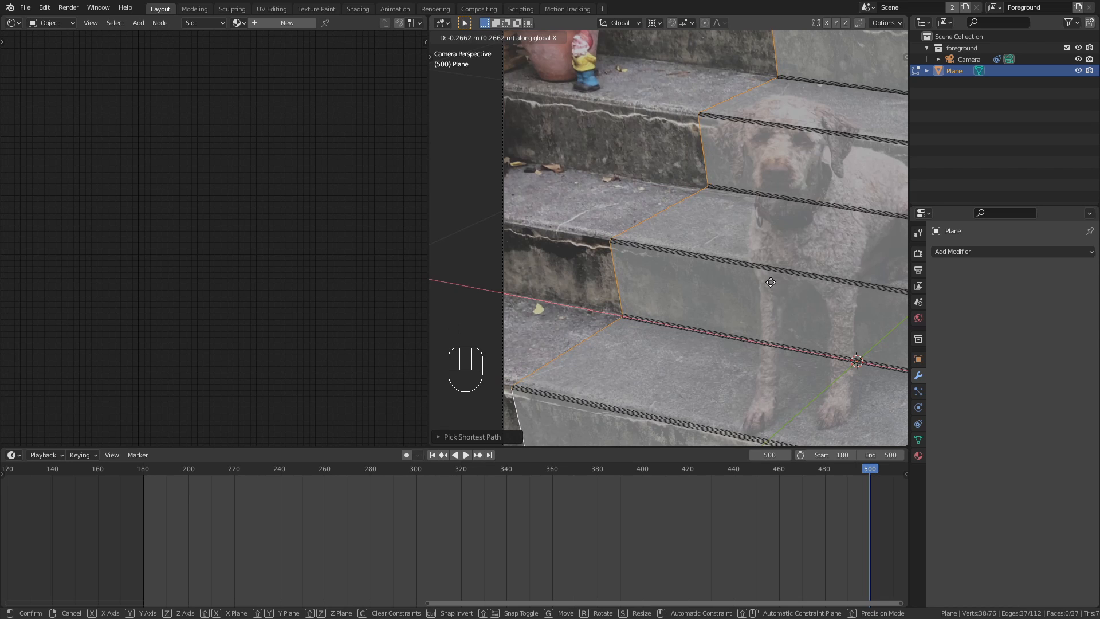
scroll(735, 270, down, 5)
shift+middle_drag(735, 271, 554, 224)
key(Tab)
scroll(569, 270, down, 2)
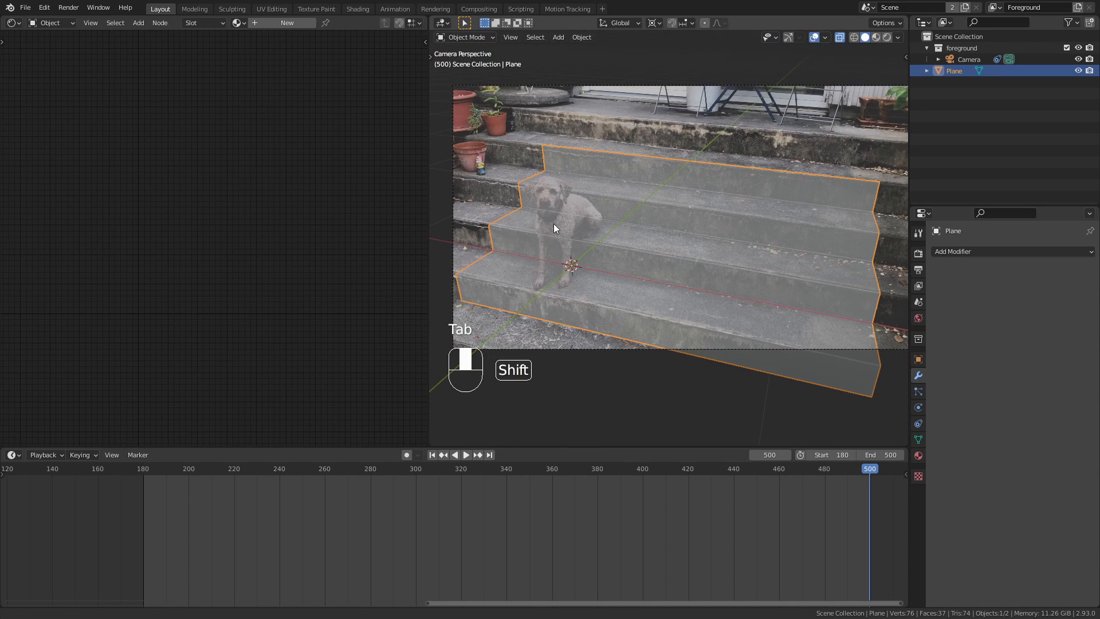
Return to start frame 180, turn off X-ray and switch the 3D viewport to Rendered shading
key(shift+Left)
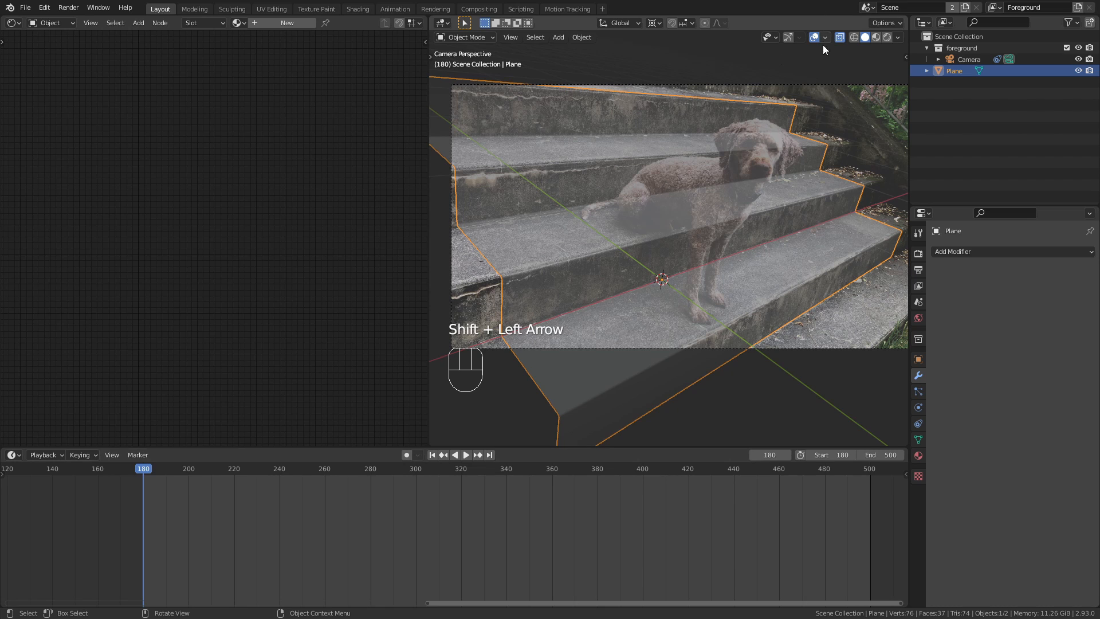
click(839, 38)
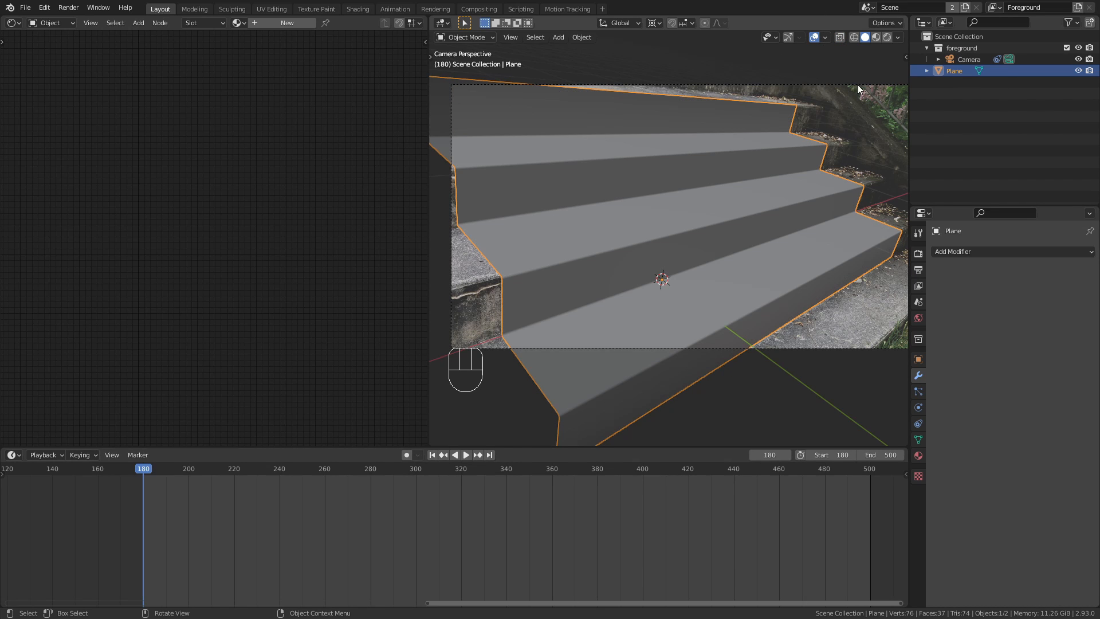
click(876, 37)
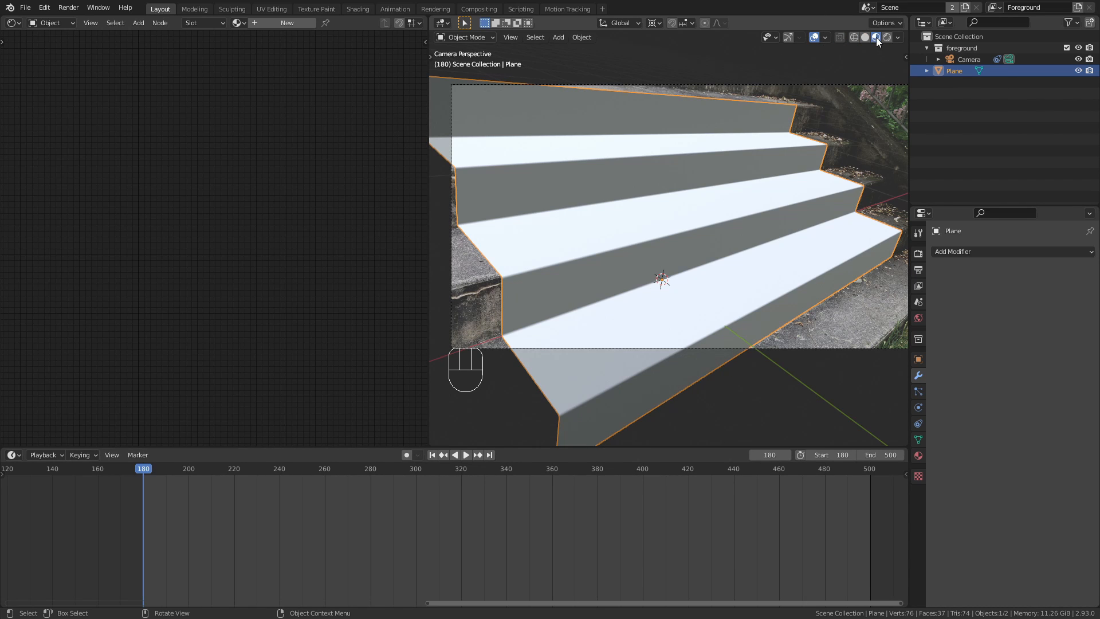
click(887, 37)
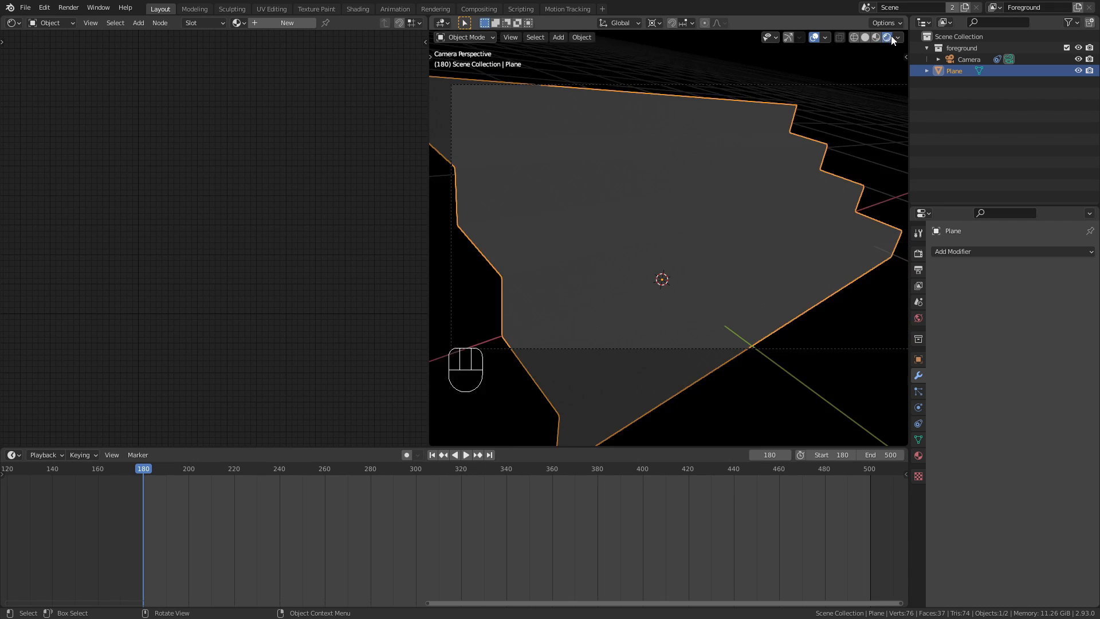
shift+middle_drag(857, 116, 791, 124)
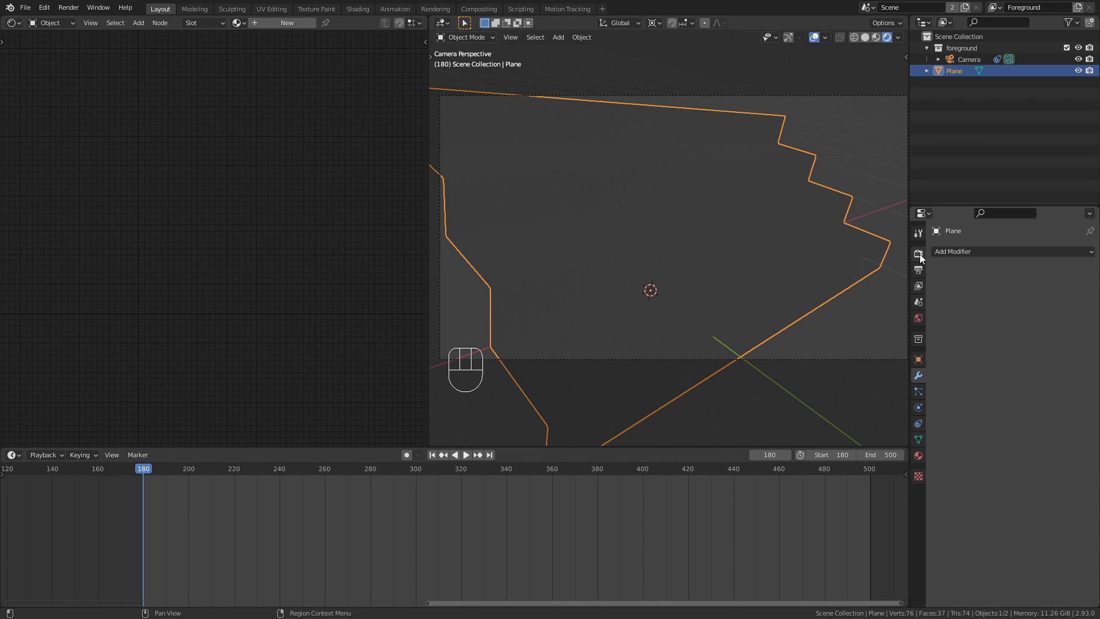
Enable a transparent film background in the Eevee render settings
click(920, 254)
scroll(999, 427, down, 2)
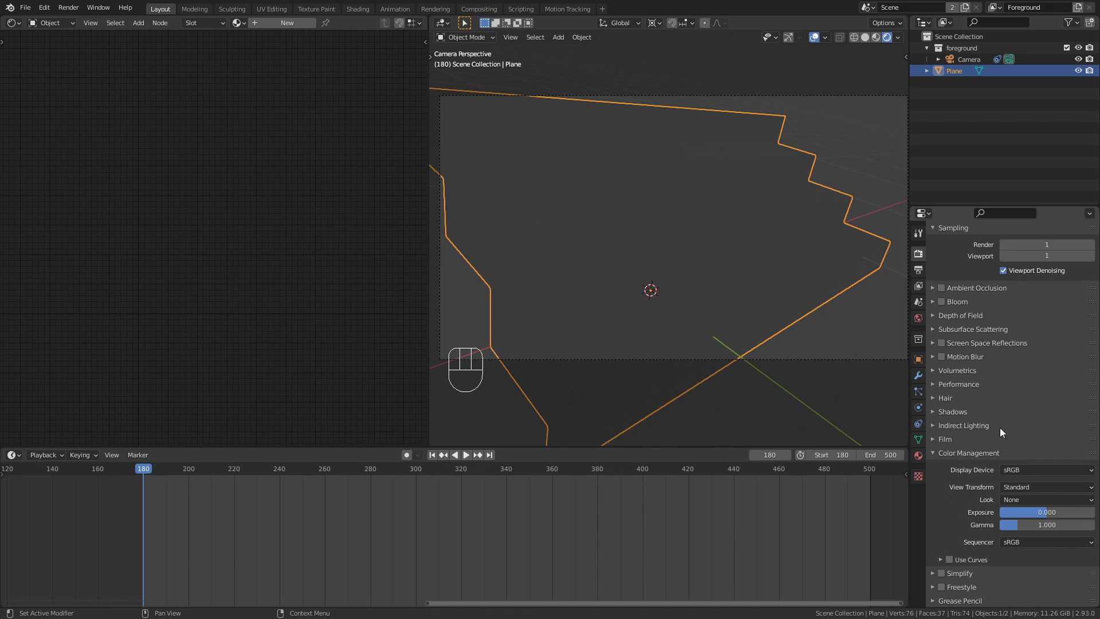
click(958, 452)
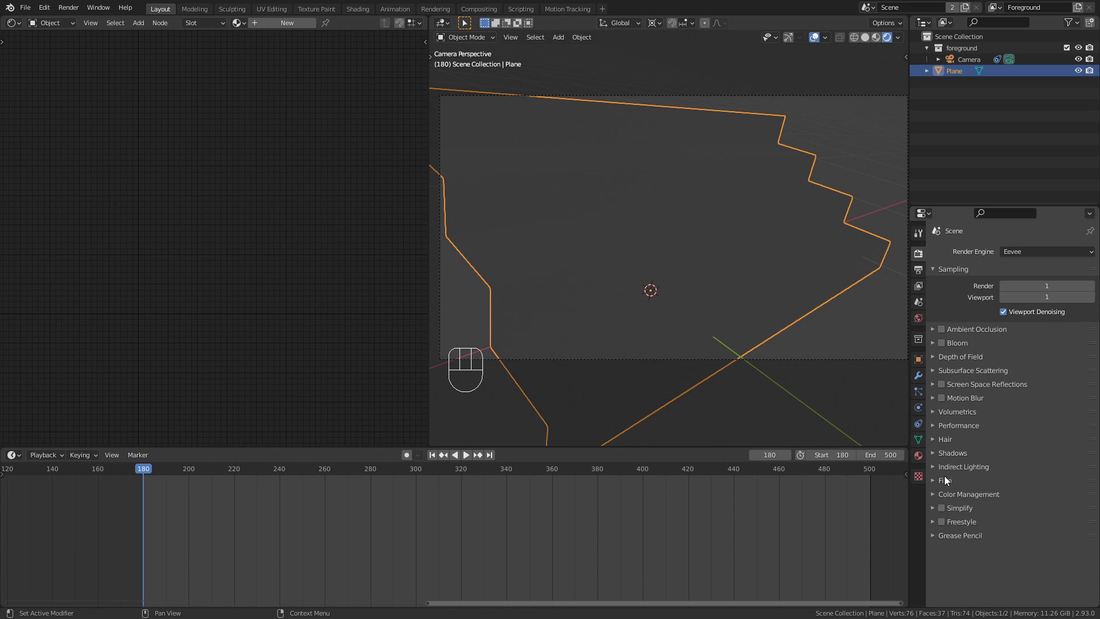
click(942, 481)
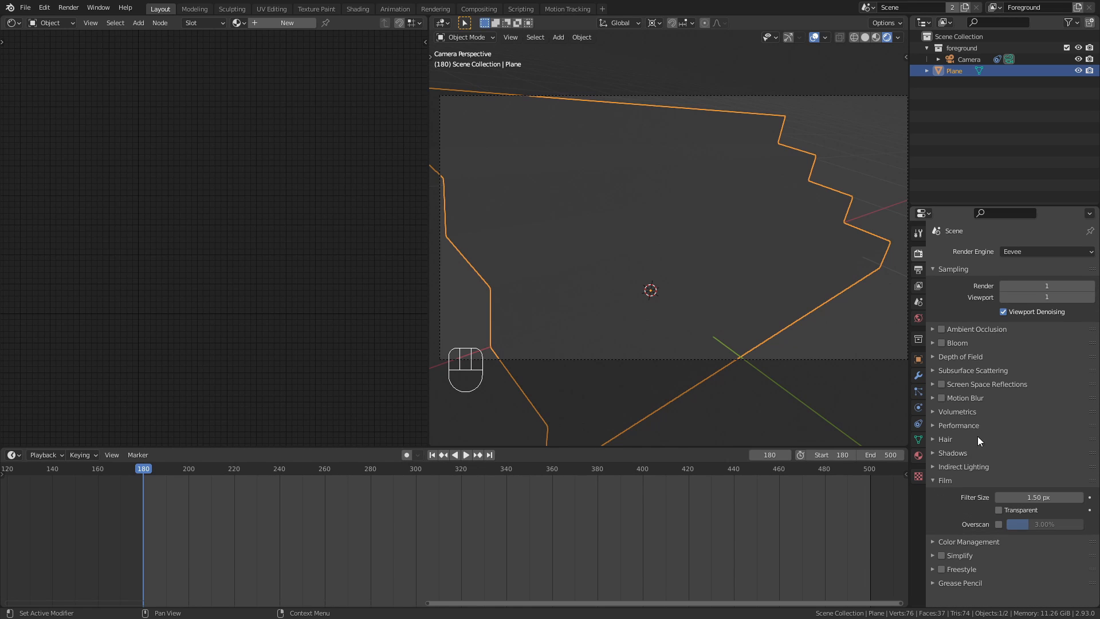
click(999, 509)
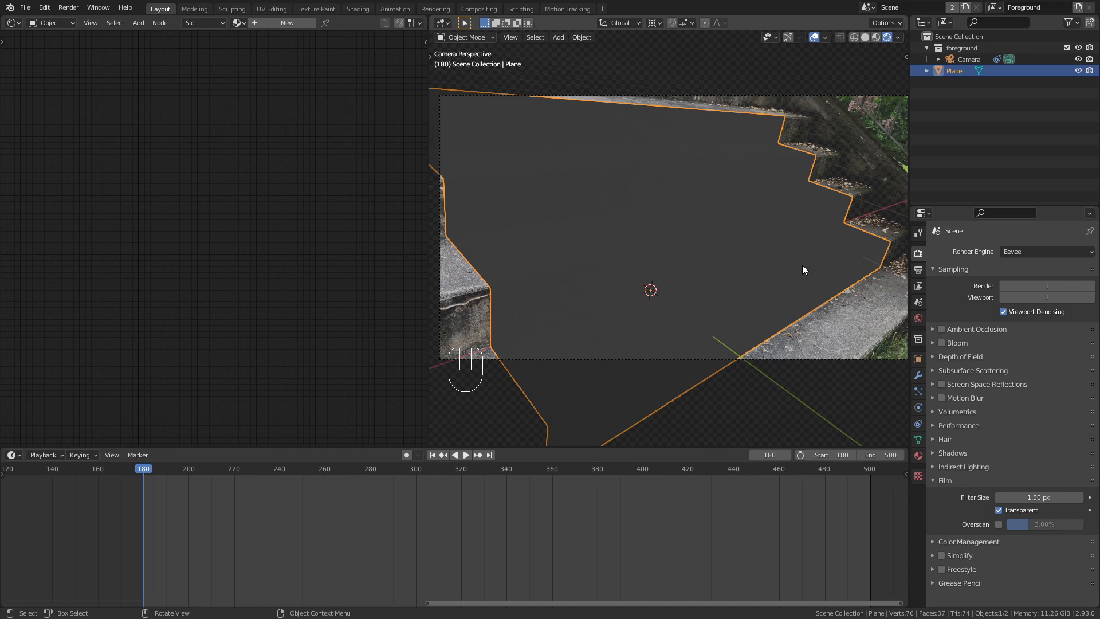
Set the opacity of the camera's footage.mp4 background image to 1.000
click(742, 97)
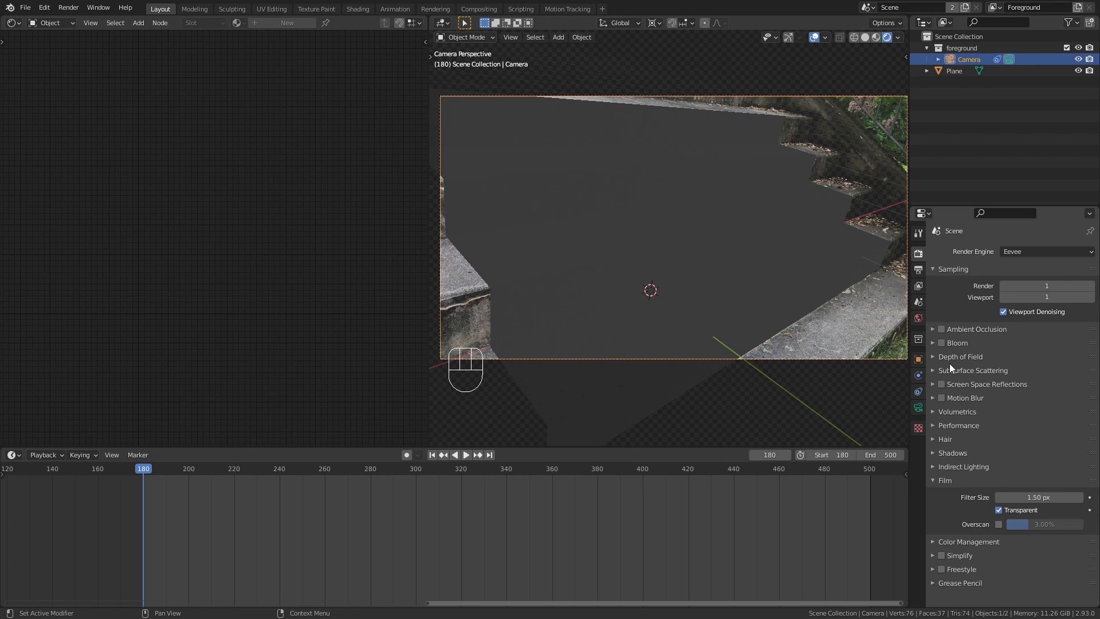
click(918, 407)
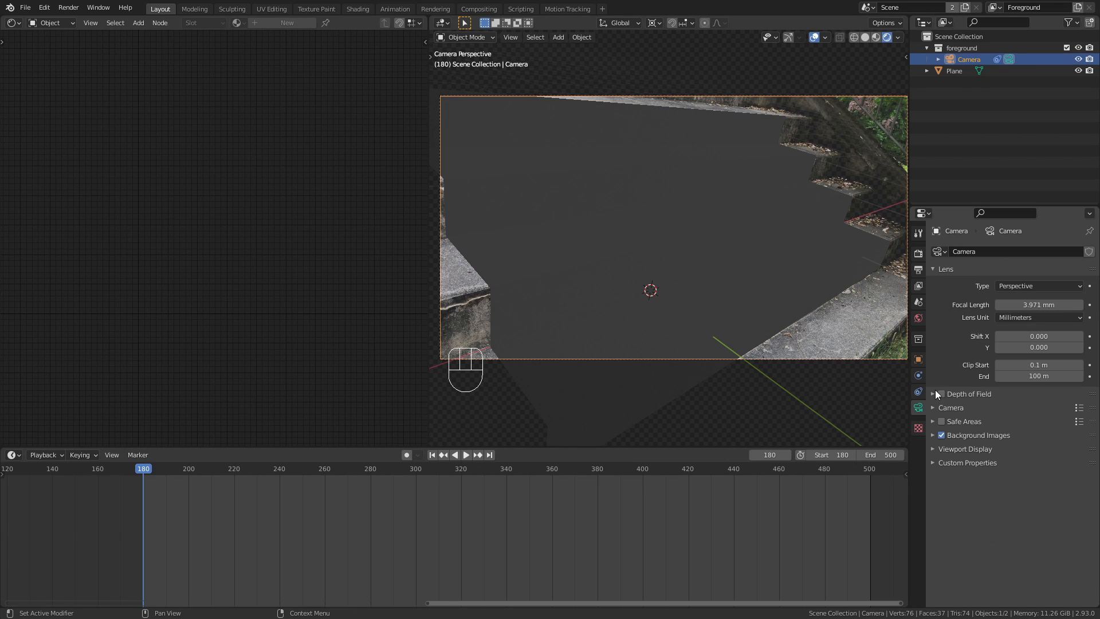
click(933, 435)
scroll(982, 366, down, 5)
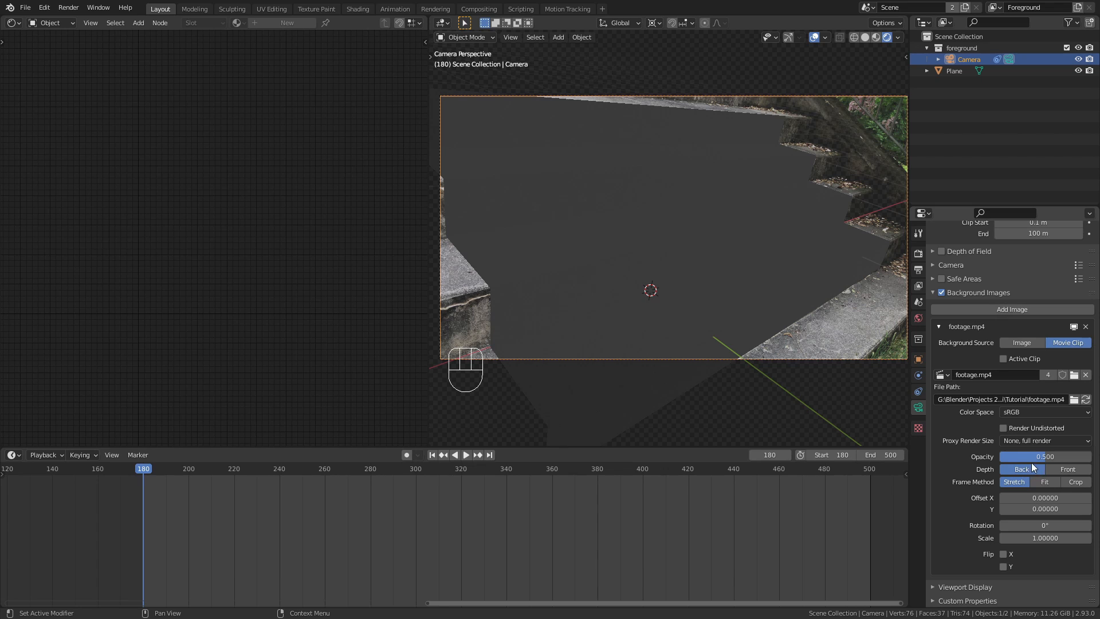
drag(1031, 461, 1091, 461)
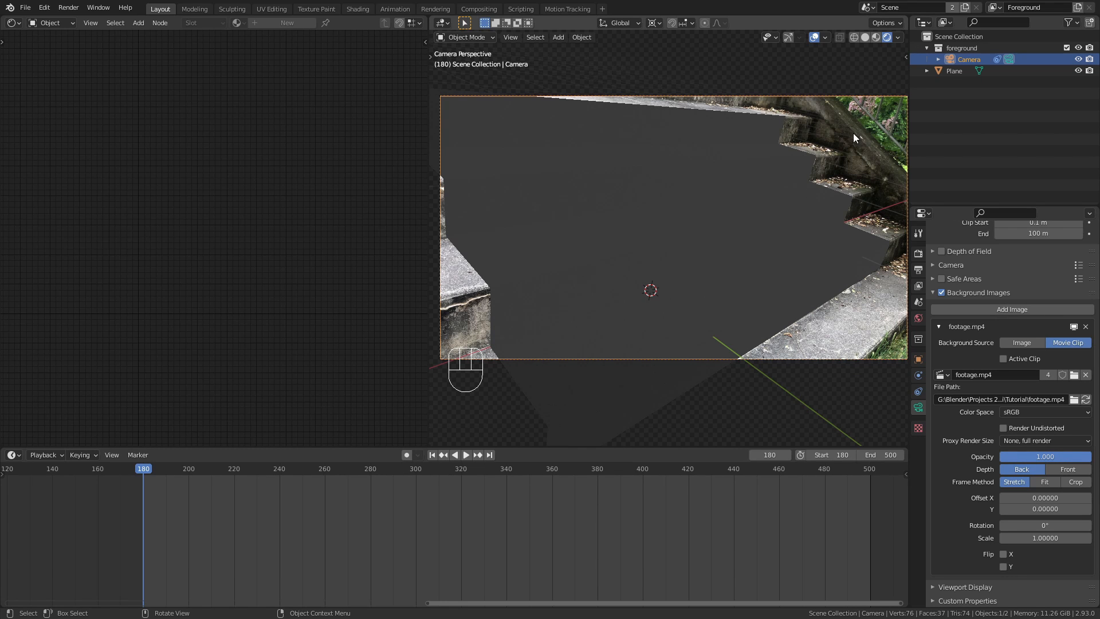
Select the stair mesh and create a new material for it in the Shader Editor
shift+middle_drag(626, 212, 618, 210)
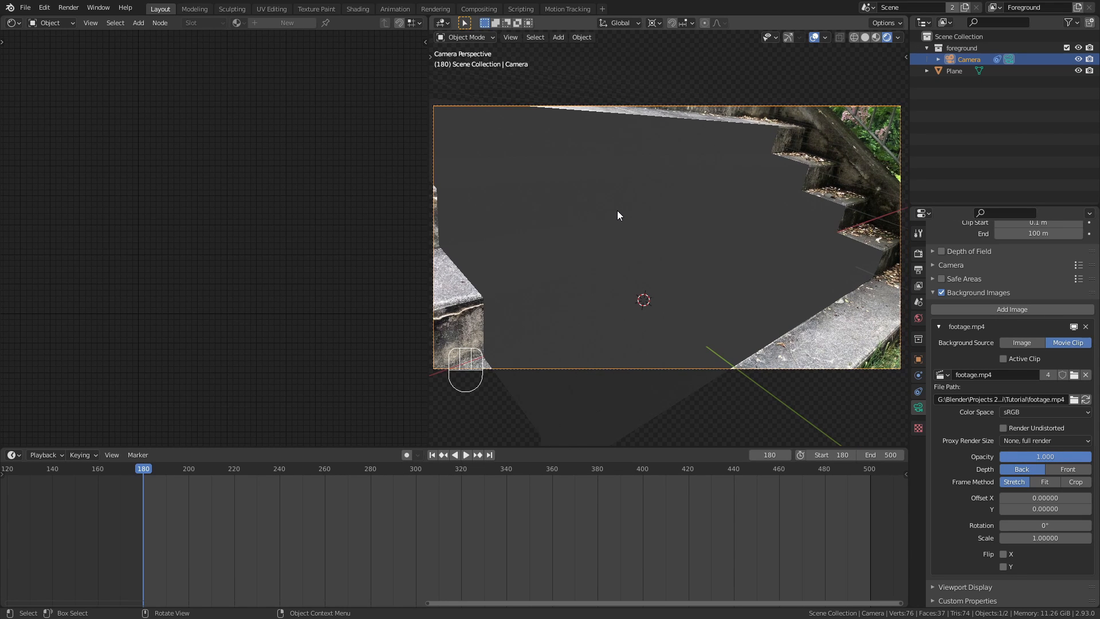
key(Home)
click(628, 251)
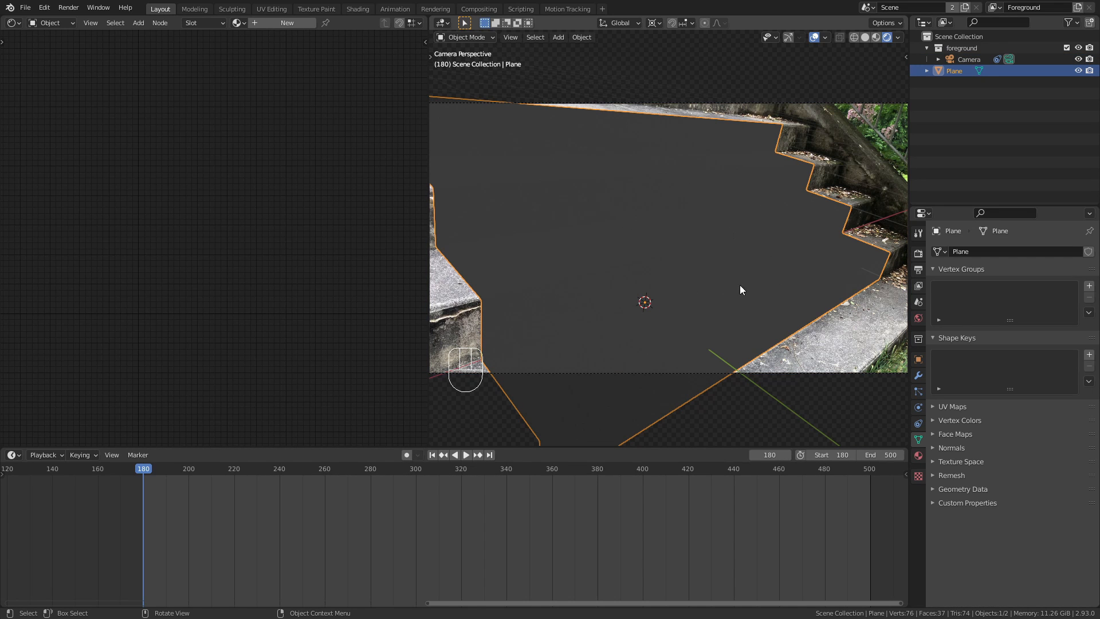
click(288, 23)
middle_drag(189, 181, 247, 97)
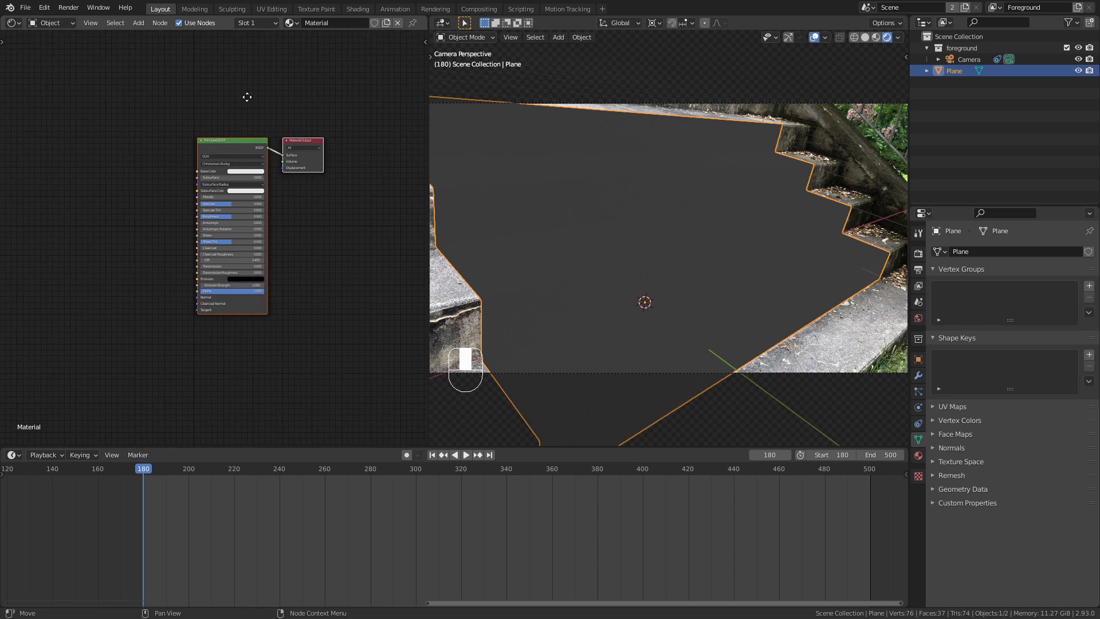
scroll(259, 115, up, 3)
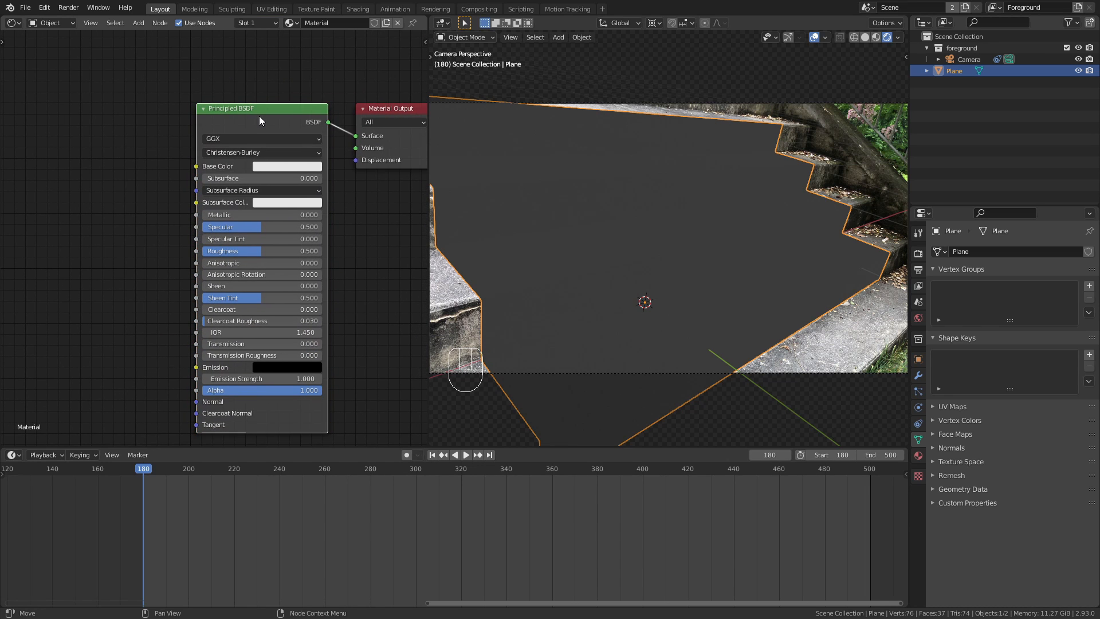
Replace the Principled BSDF with an Emission shader connected to the Material Output's Surface
key(x)
key(shift+a)
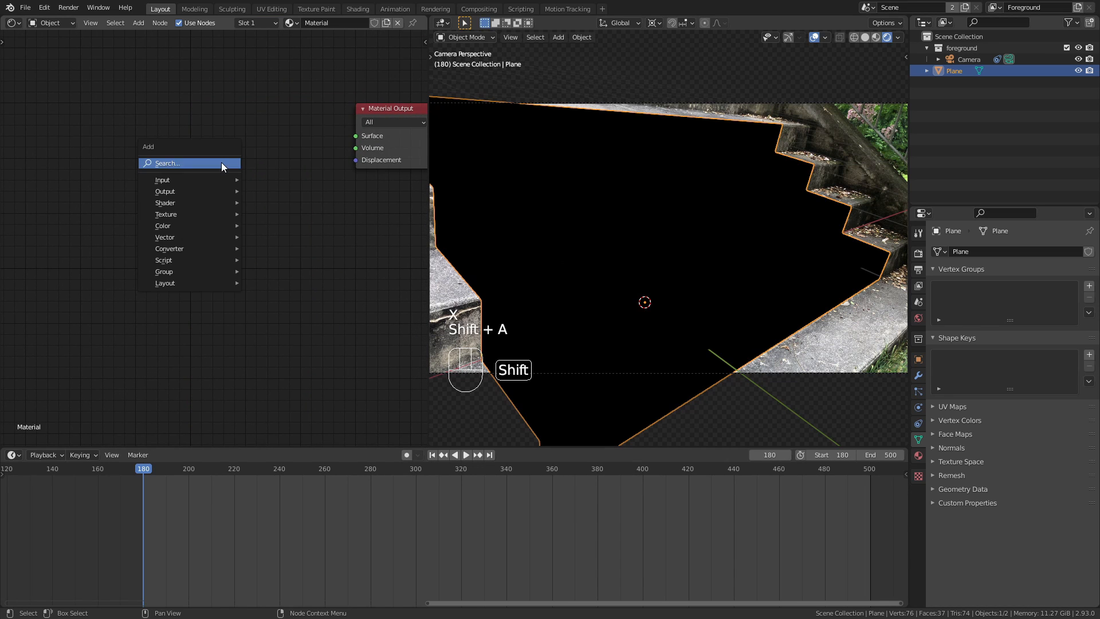
mouse_move(189, 213)
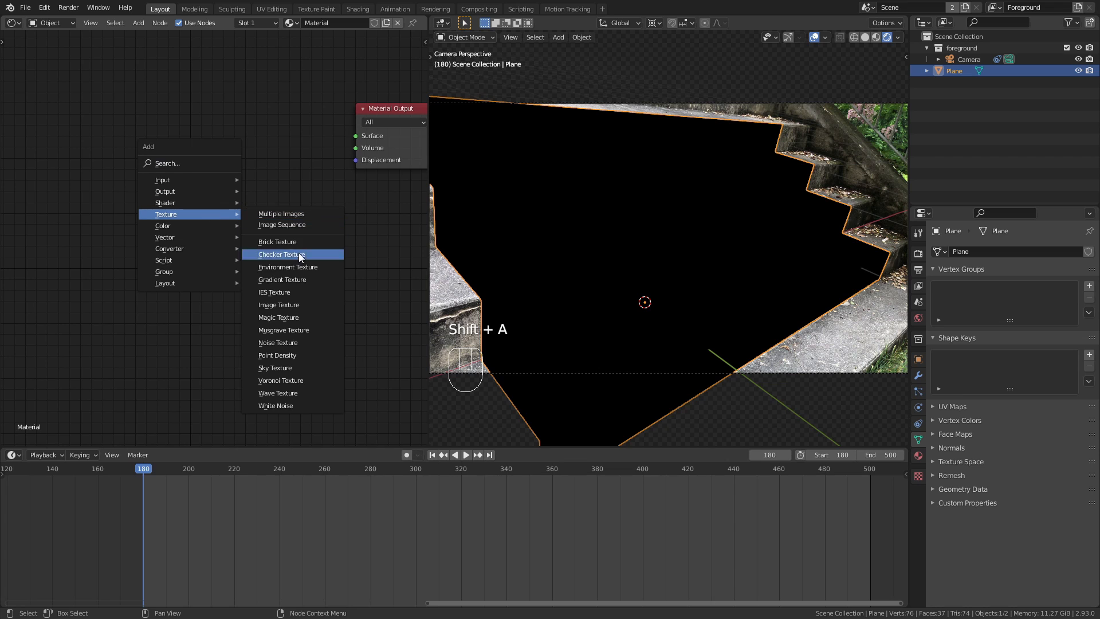
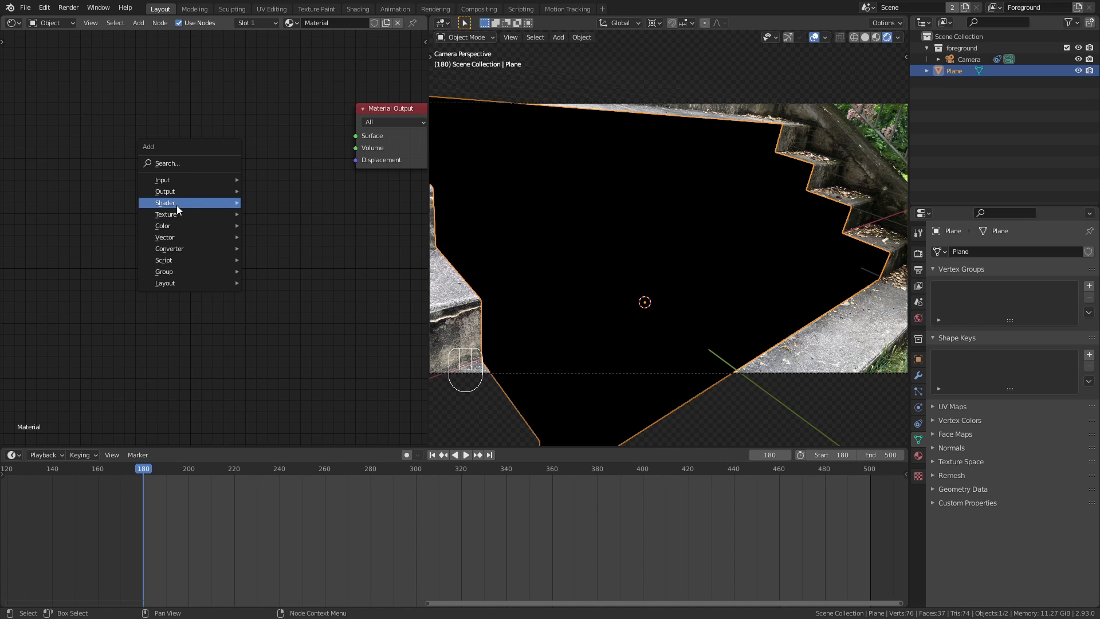
click(309, 228)
click(297, 137)
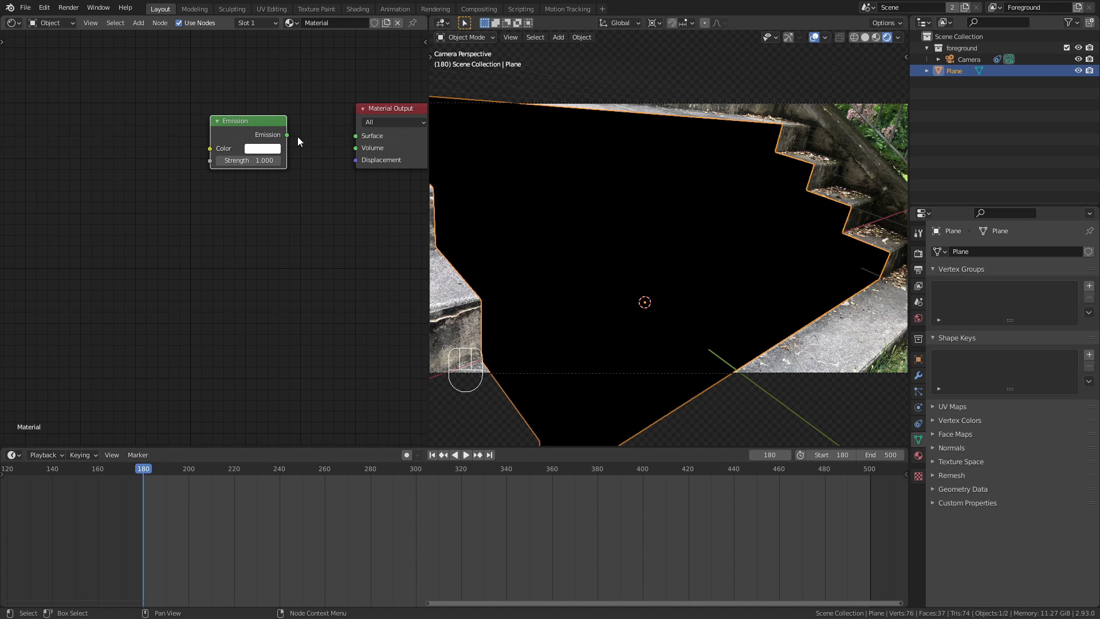
drag(287, 135, 356, 136)
drag(254, 122, 272, 127)
Add an Image Texture node and connect its Color output to the Emission shader's Color
middle_drag(143, 101, 150, 126)
key(shift+a)
mouse_move(150, 126)
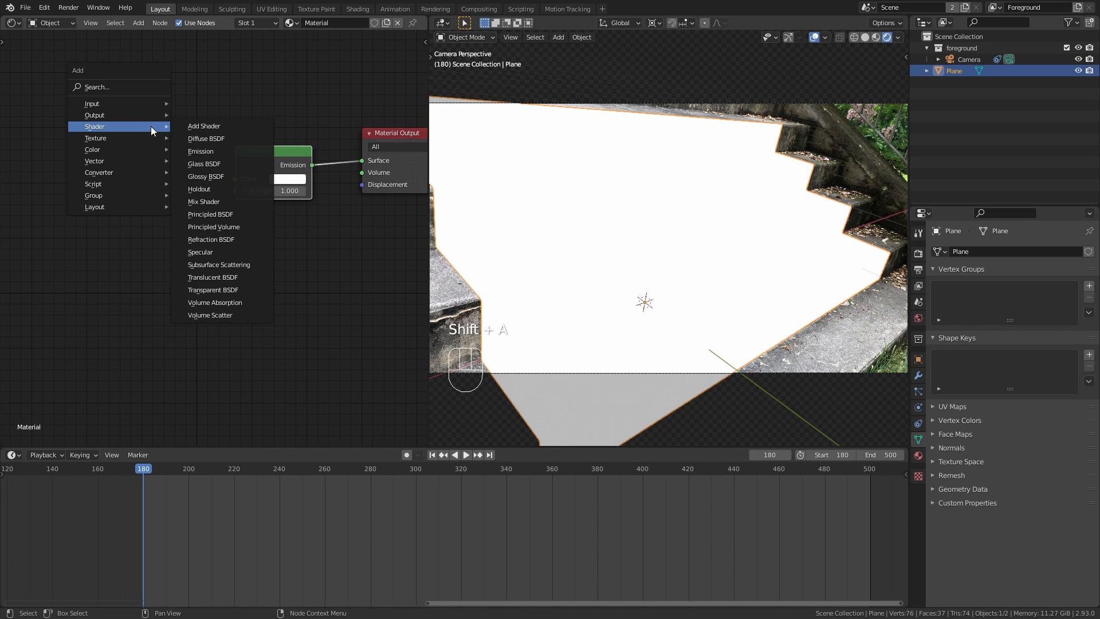
mouse_move(108, 139)
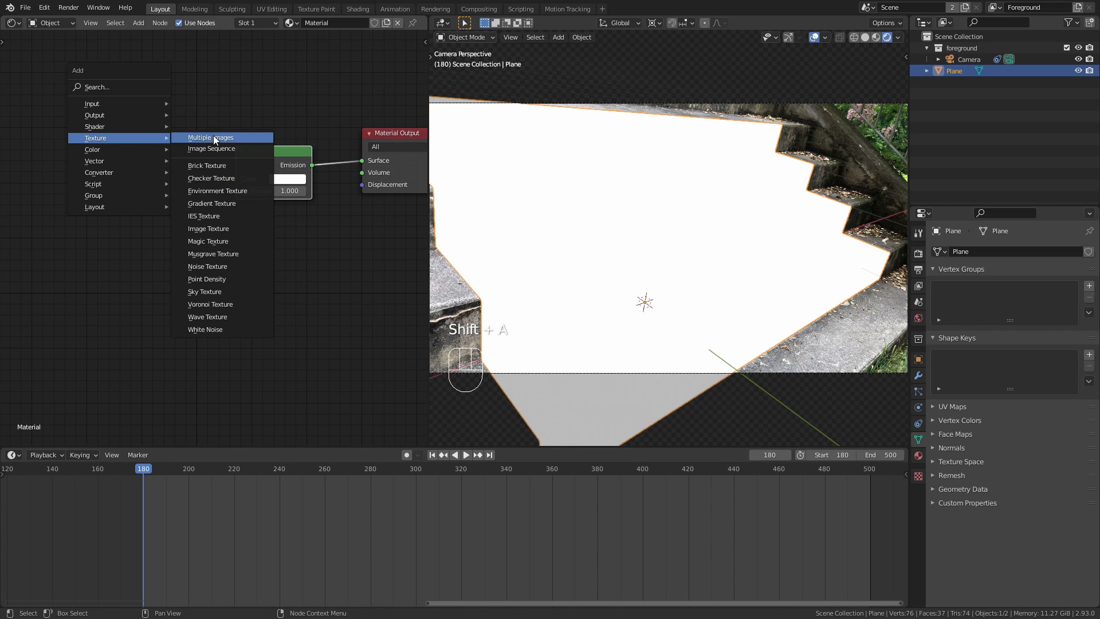
click(207, 229)
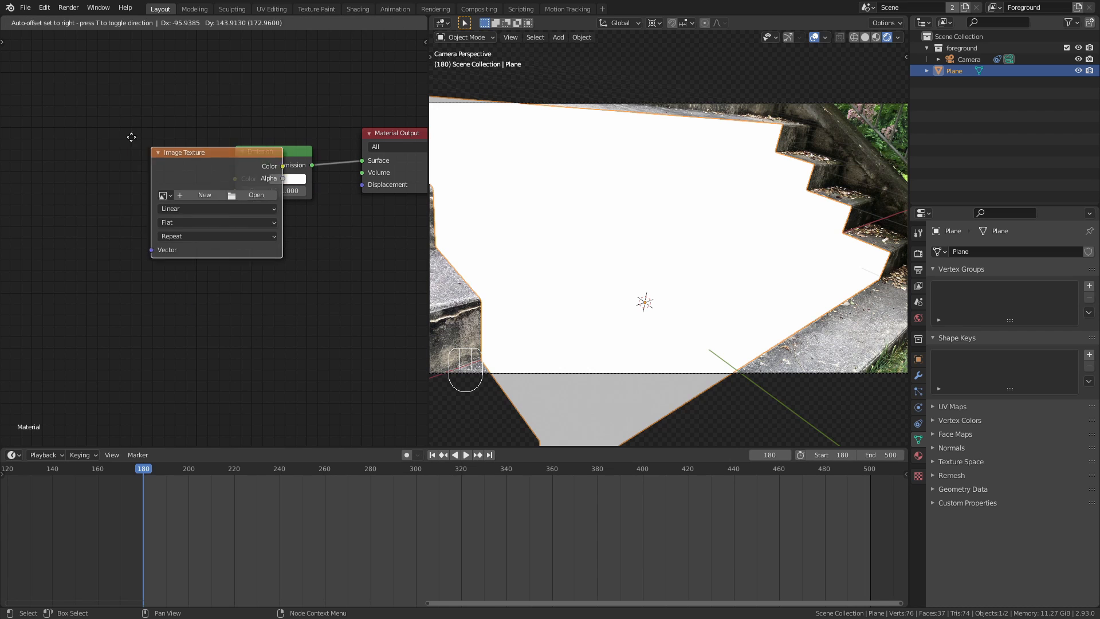
click(48, 137)
drag(180, 157, 235, 179)
Load footage.mp4 from the Tutorial folder into the Image Texture node
click(153, 184)
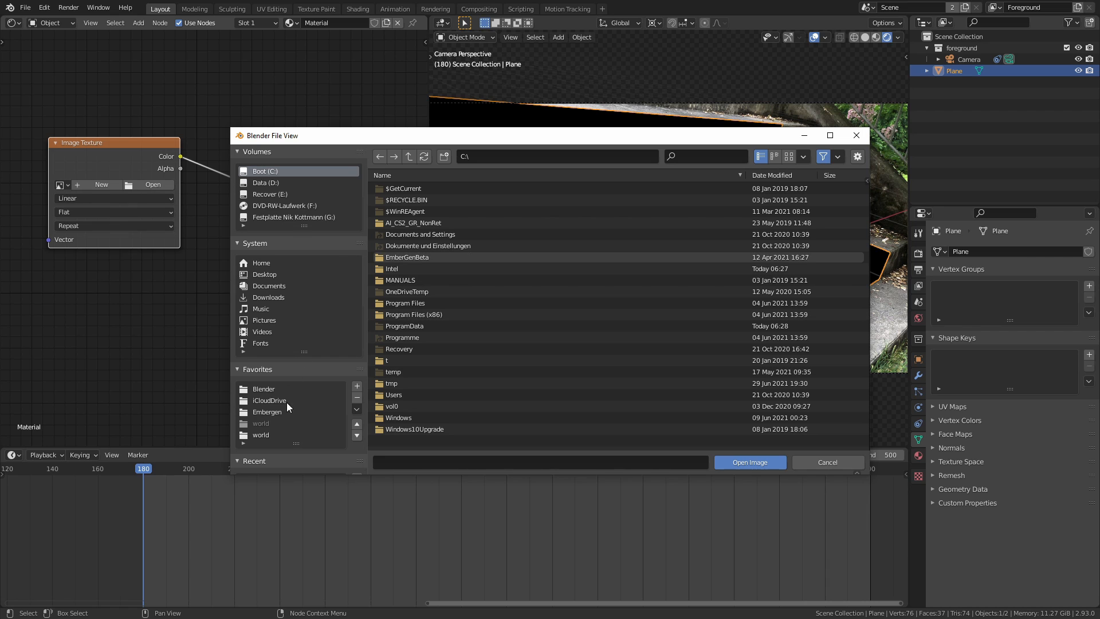
scroll(287, 402, down, 5)
click(263, 366)
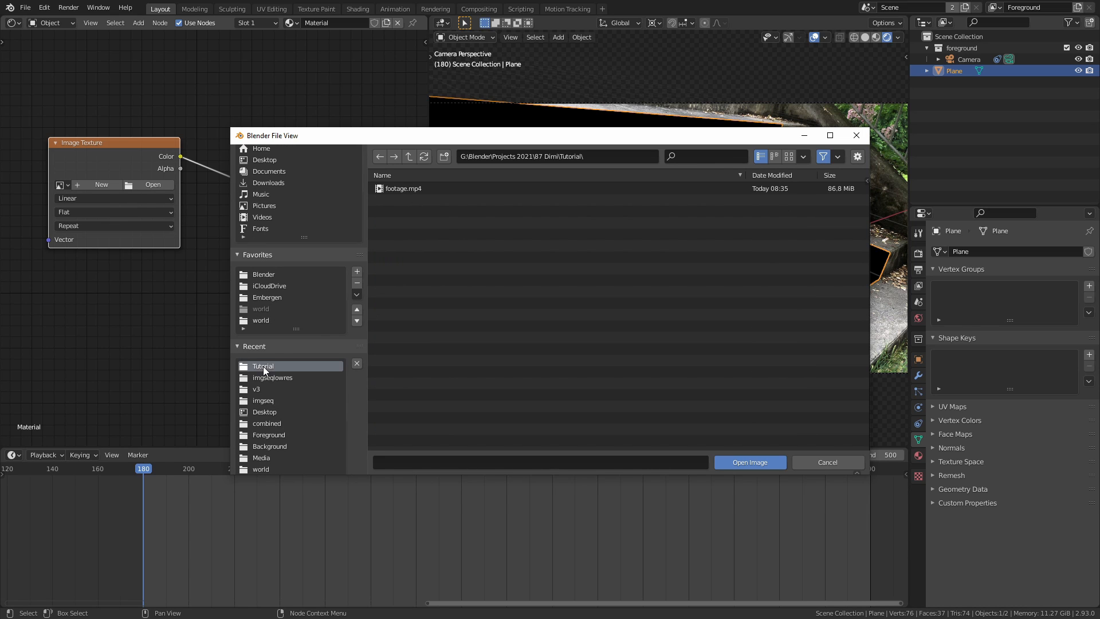
double_click(410, 188)
Set the footage texture's frame offset to 180 and enable Auto Refresh, leaving Cyclic off
middle_drag(228, 262, 266, 232)
scroll(283, 263, up, 2)
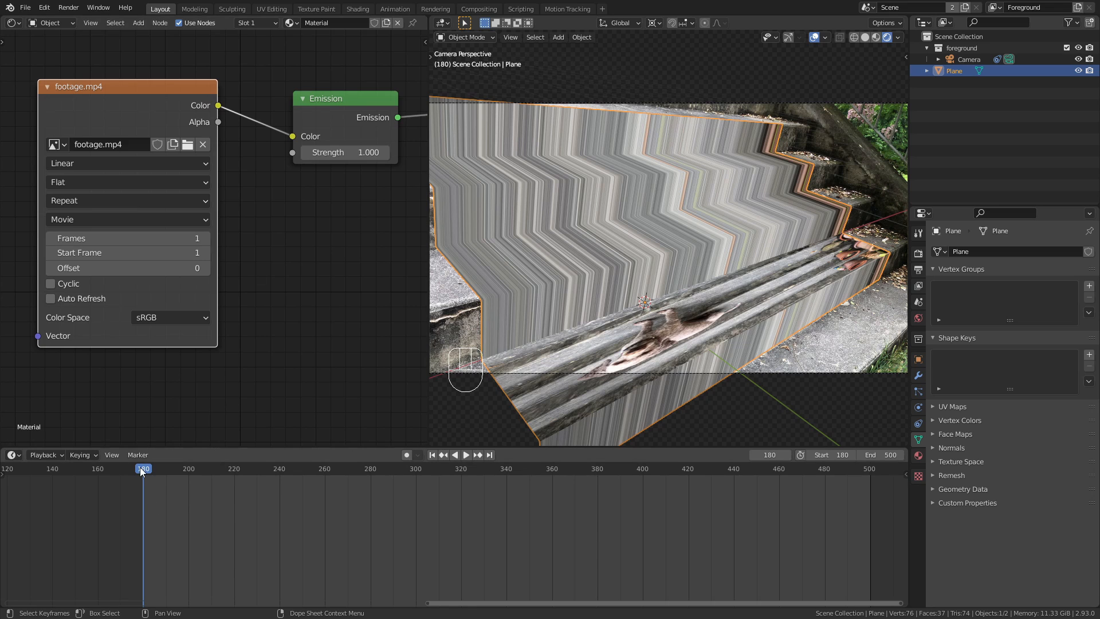
click(99, 272)
click(327, 269)
click(155, 262)
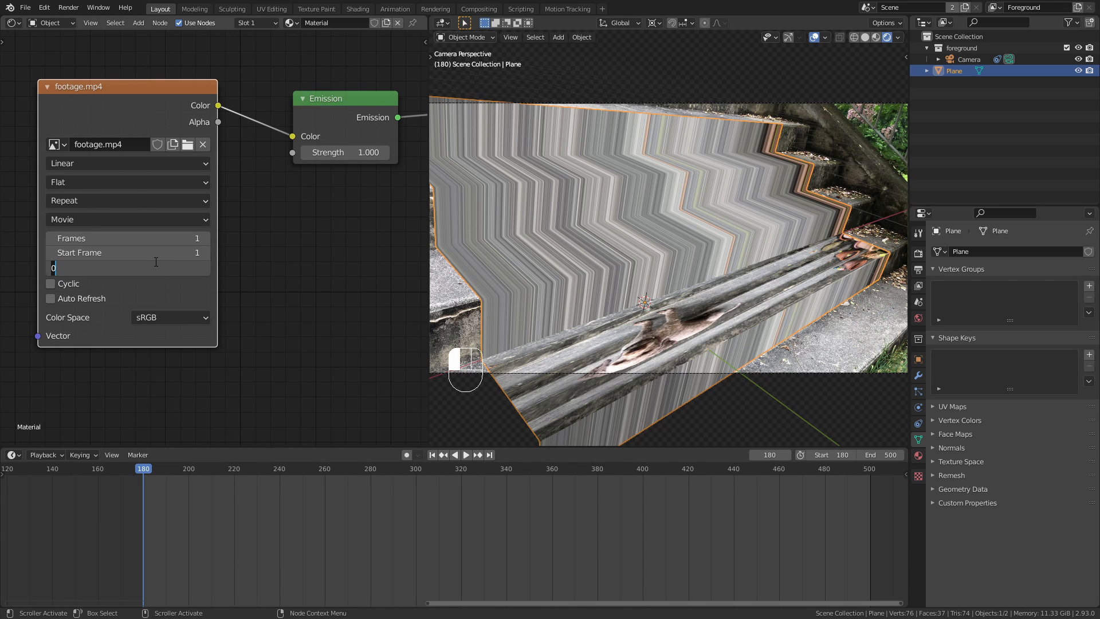
key(Return)
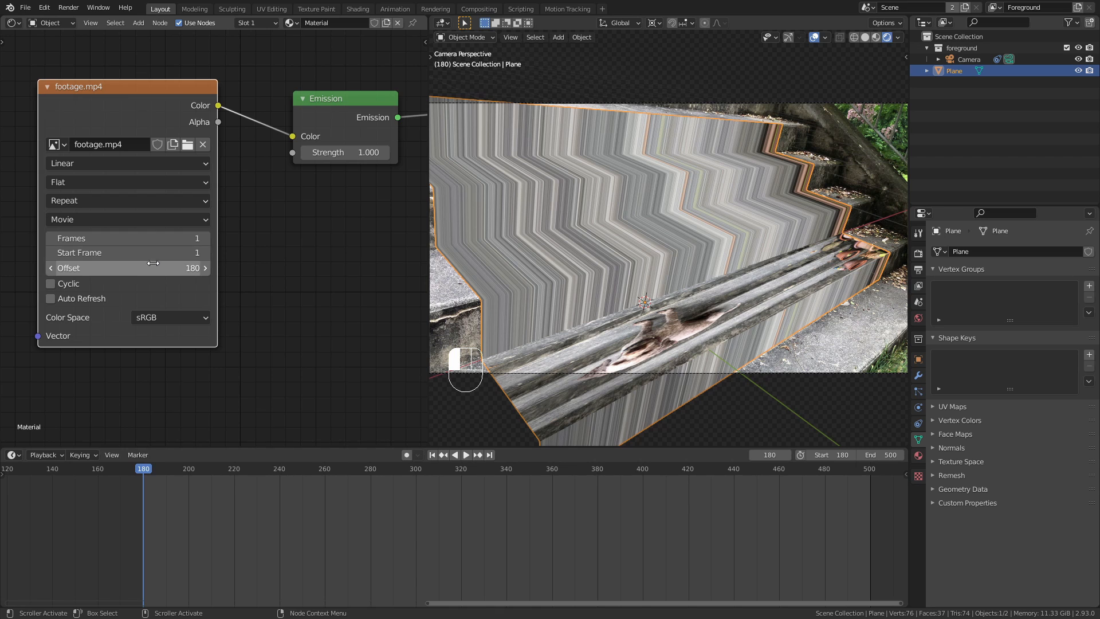
click(69, 283)
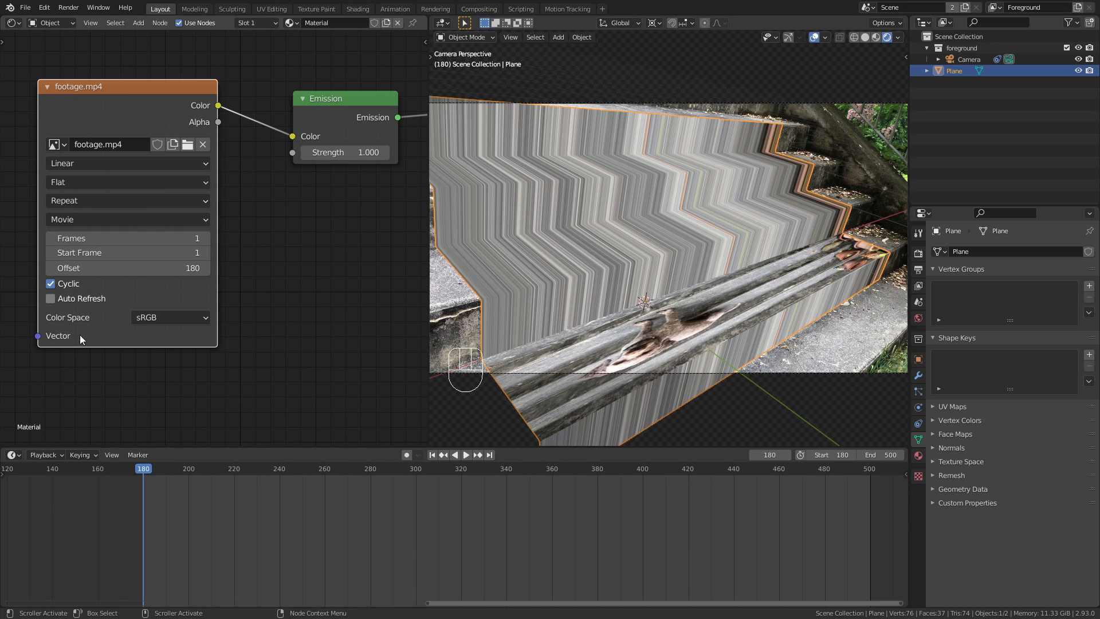
click(54, 285)
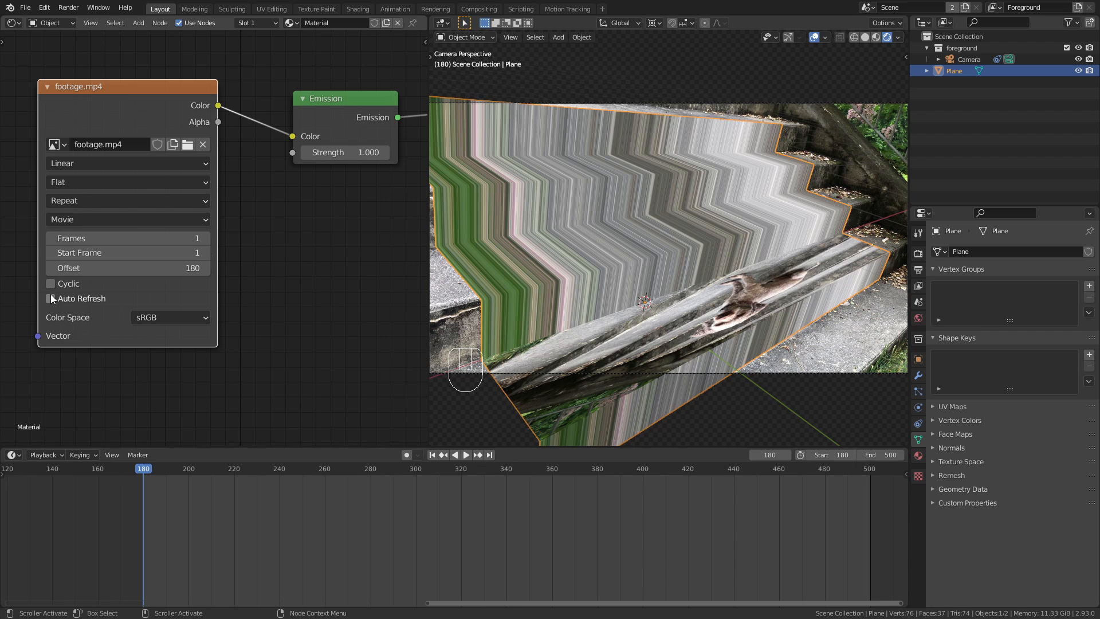
Subdivide the stair mesh across its width with more than 40 evenly spaced loop cuts, without sliding them
shift+middle_drag(731, 332, 672, 282)
key(Home)
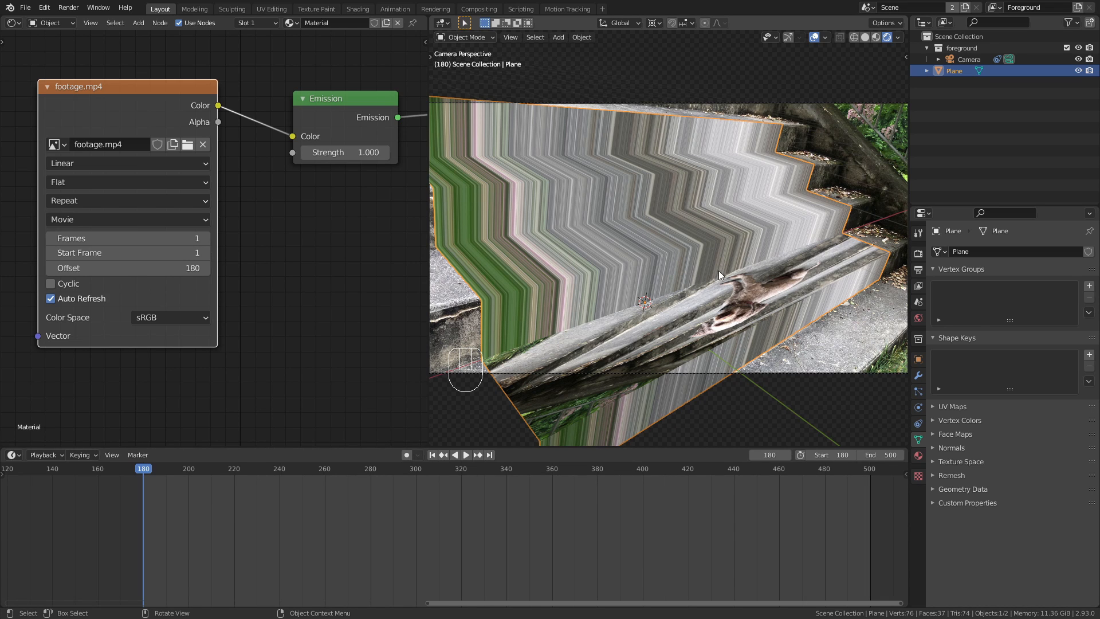
key(Tab)
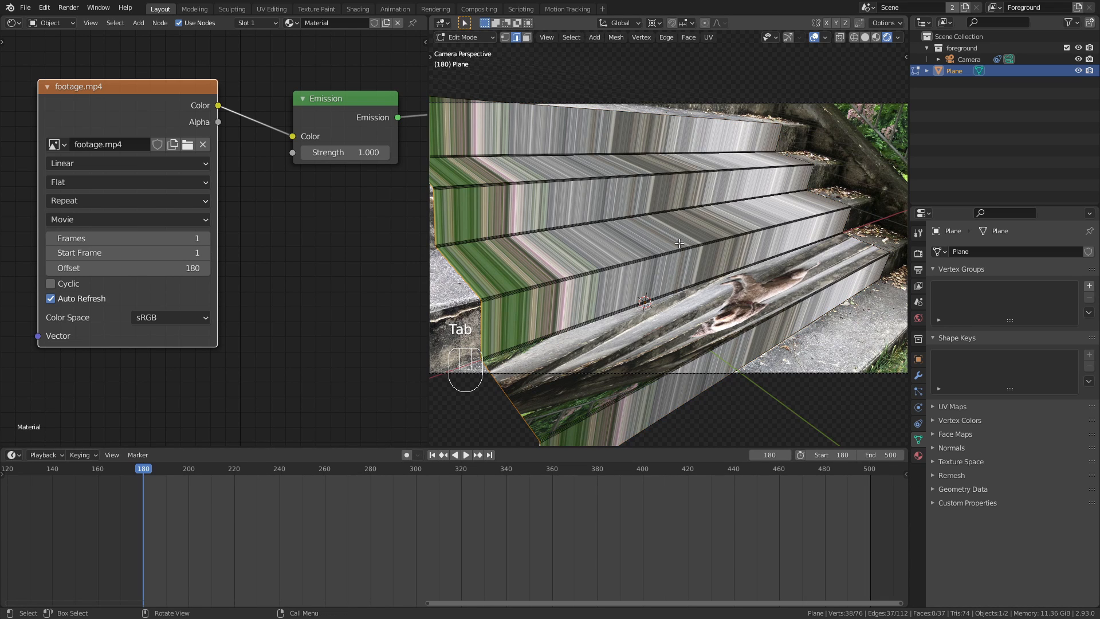
key(ctrl+r)
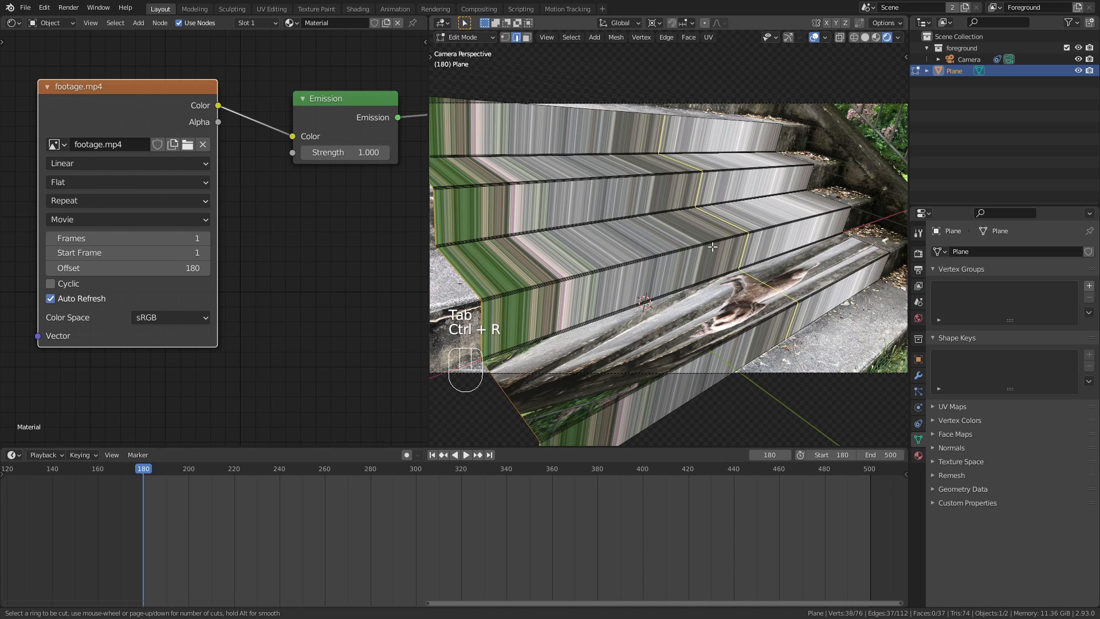
scroll(712, 247, up, 20)
scroll(712, 247, up, 20)
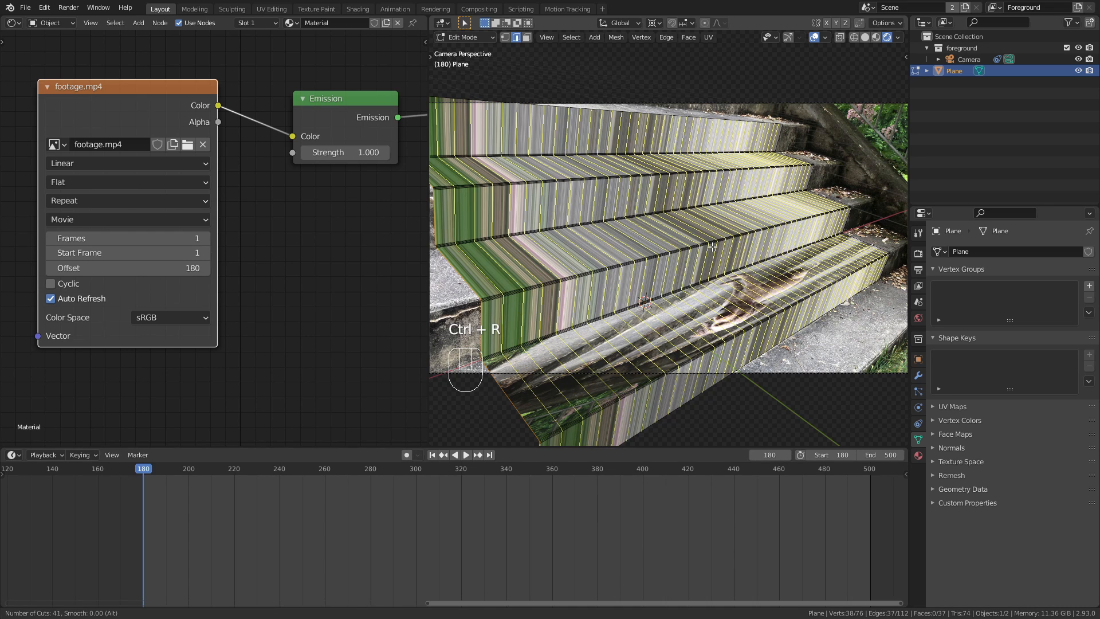
click(712, 247)
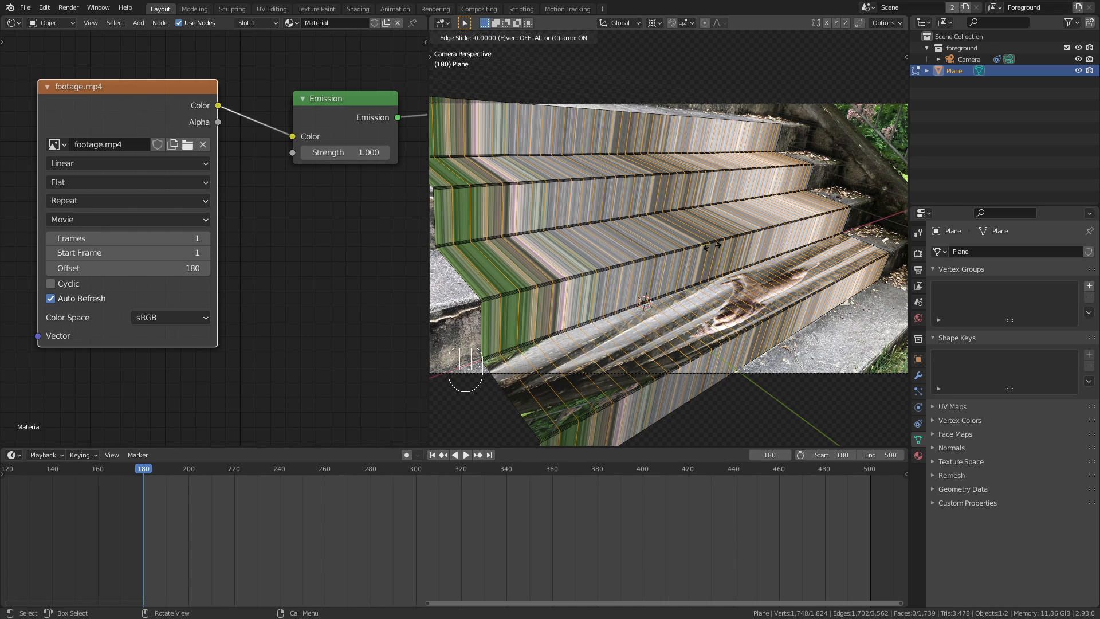
right_click(712, 247)
UV-map the whole stair mesh with Project from View through the camera at frame 180, and return to Object Mode
key(a)
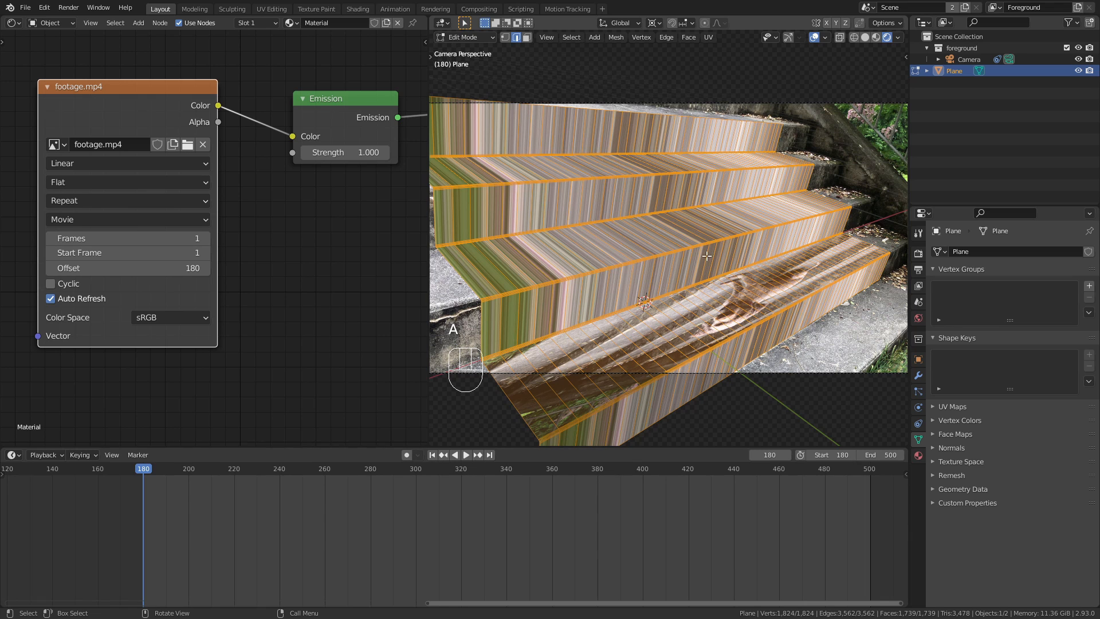
key(u)
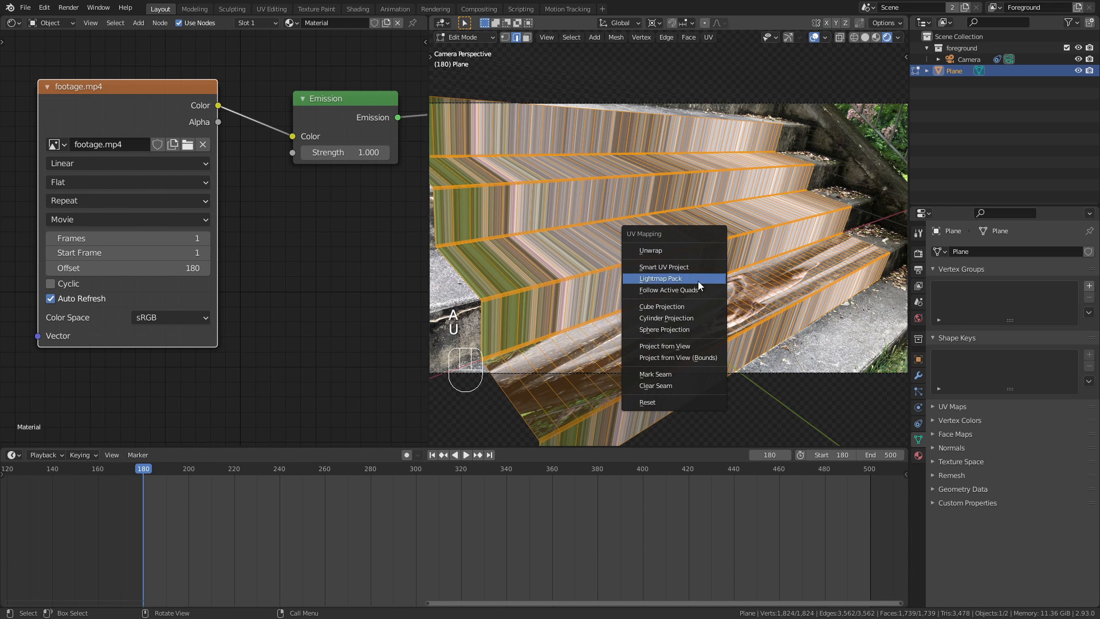
click(700, 346)
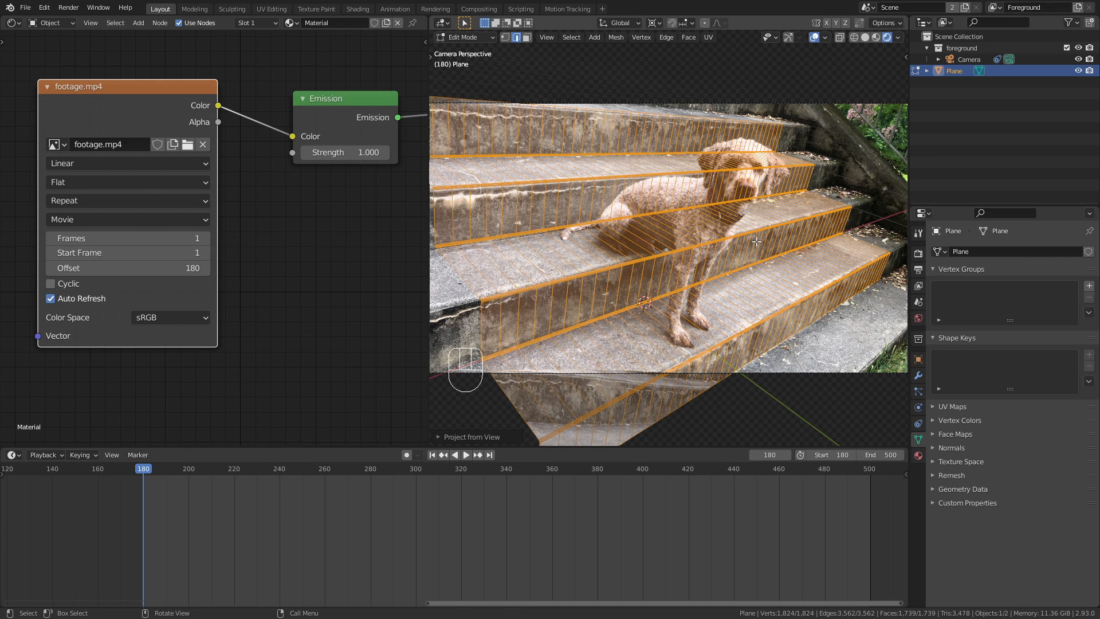
key(Tab)
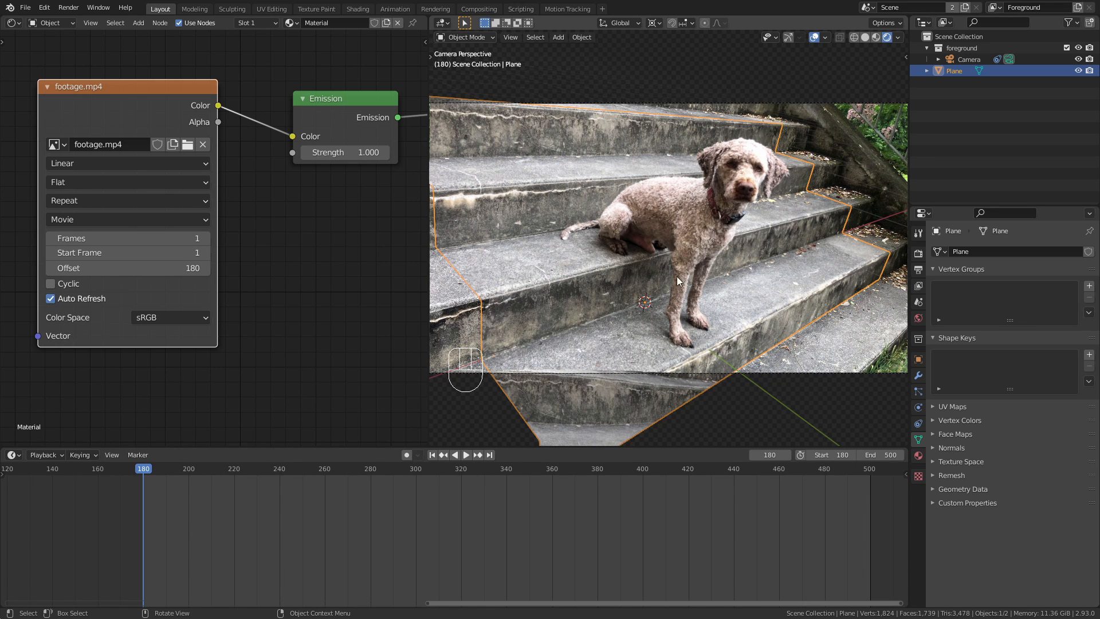
Deselect everything and check the projected footage on the stairs at frames 360 and 440, ending back at the start frame
key(a)
key(a)
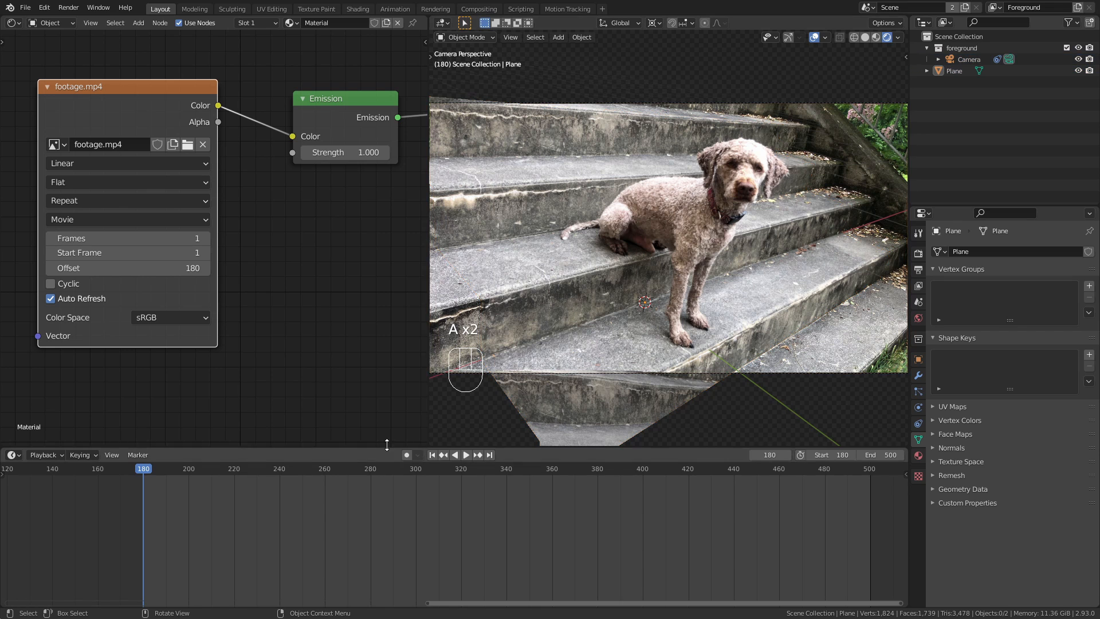
click(342, 470)
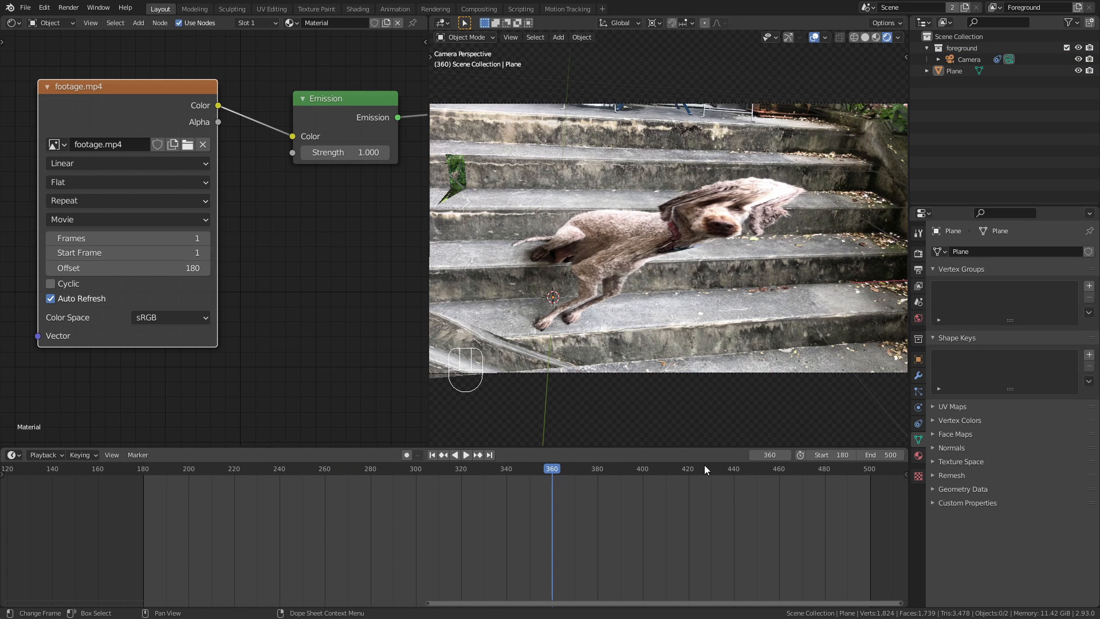
click(734, 467)
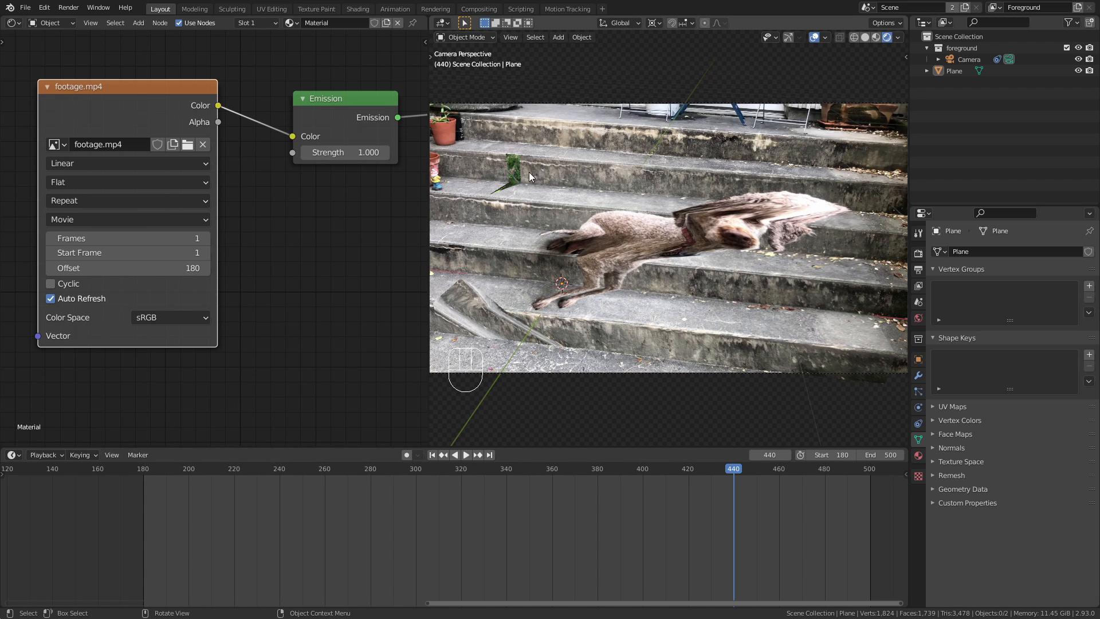
key(shift+Left)
Set the footage texture's extension mode to Clip
mouse_move(660, 224)
shift+middle_down()
mouse_move(640, 221)
mouse_move(654, 225)
shift+middle_up()
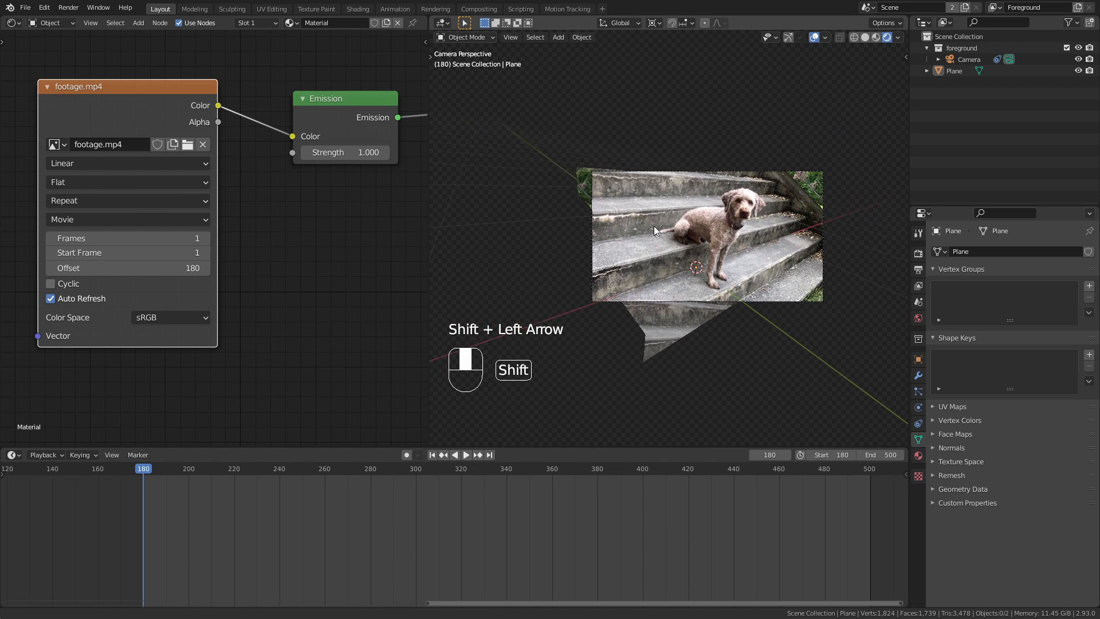
scroll(617, 235, up, 2)
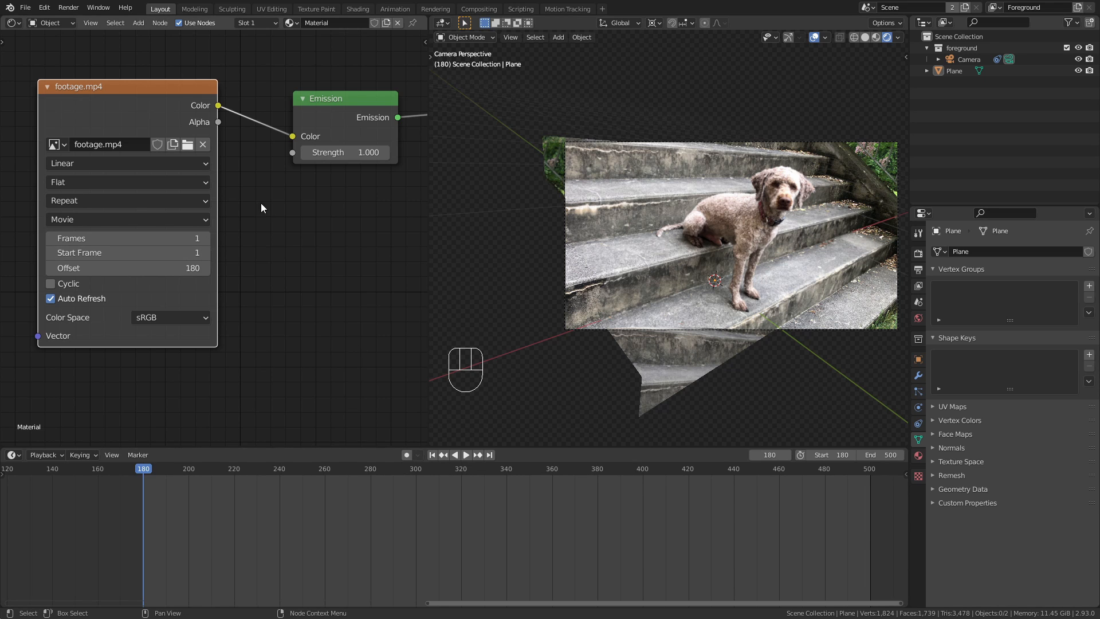
middle_drag(103, 312, 155, 307)
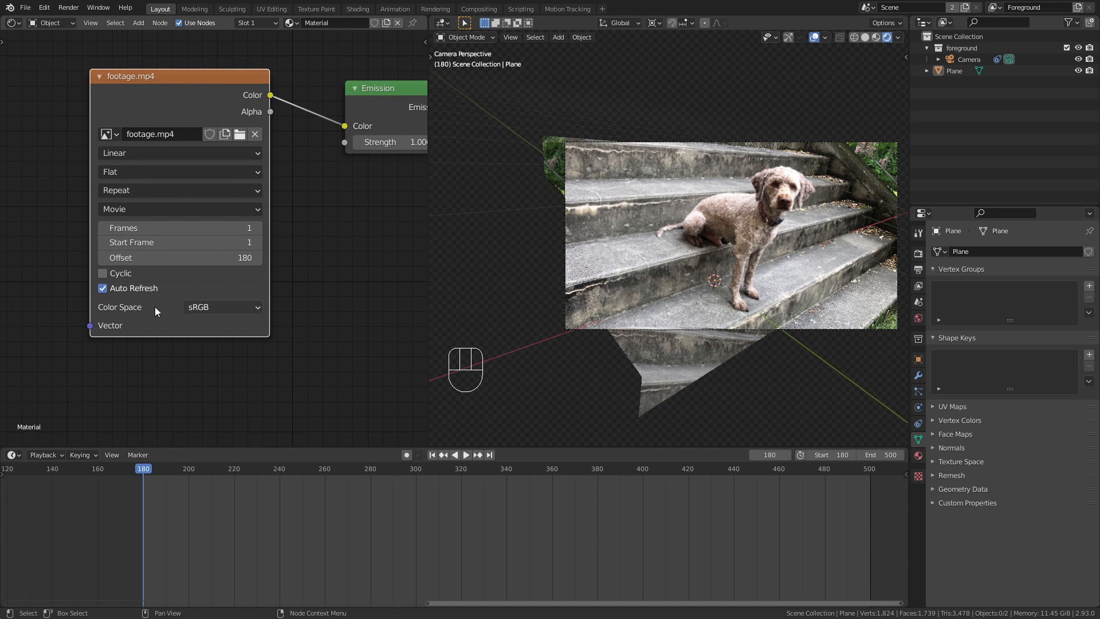
click(139, 193)
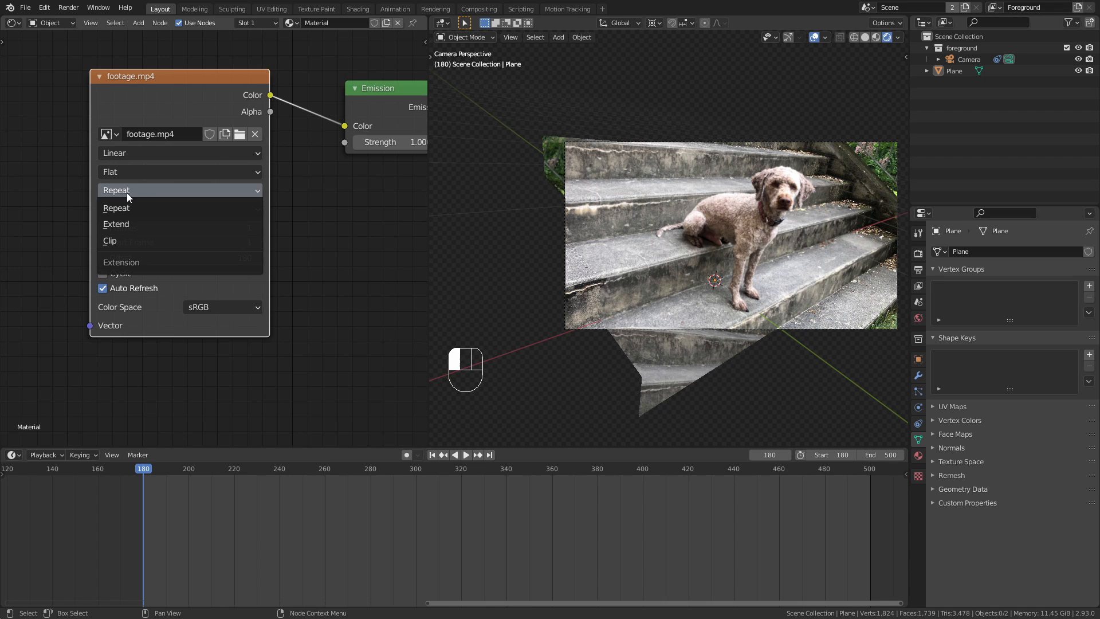
click(119, 242)
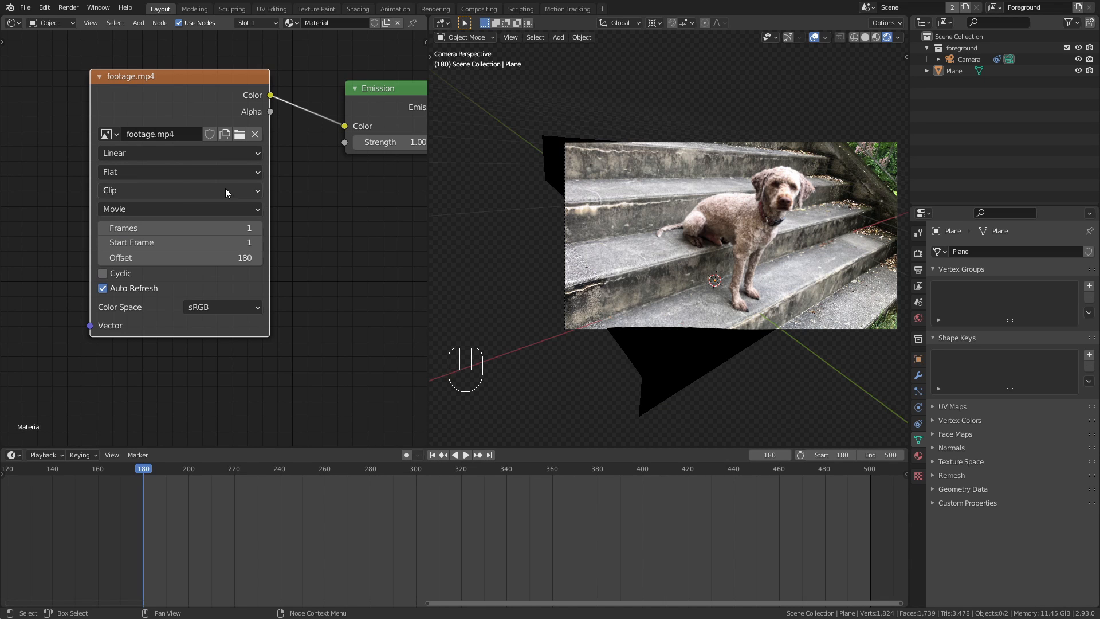
Add a Transparent BSDF node above the Emission shader
middle_drag(299, 205, 232, 230)
scroll(234, 231, down, 2)
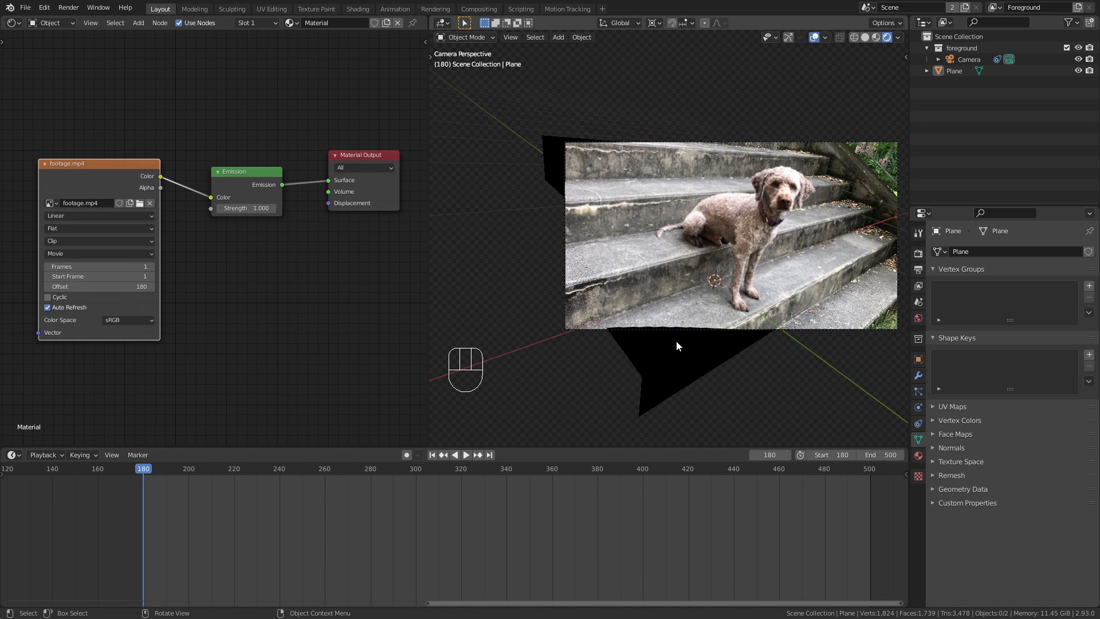
middle_drag(242, 287, 215, 273)
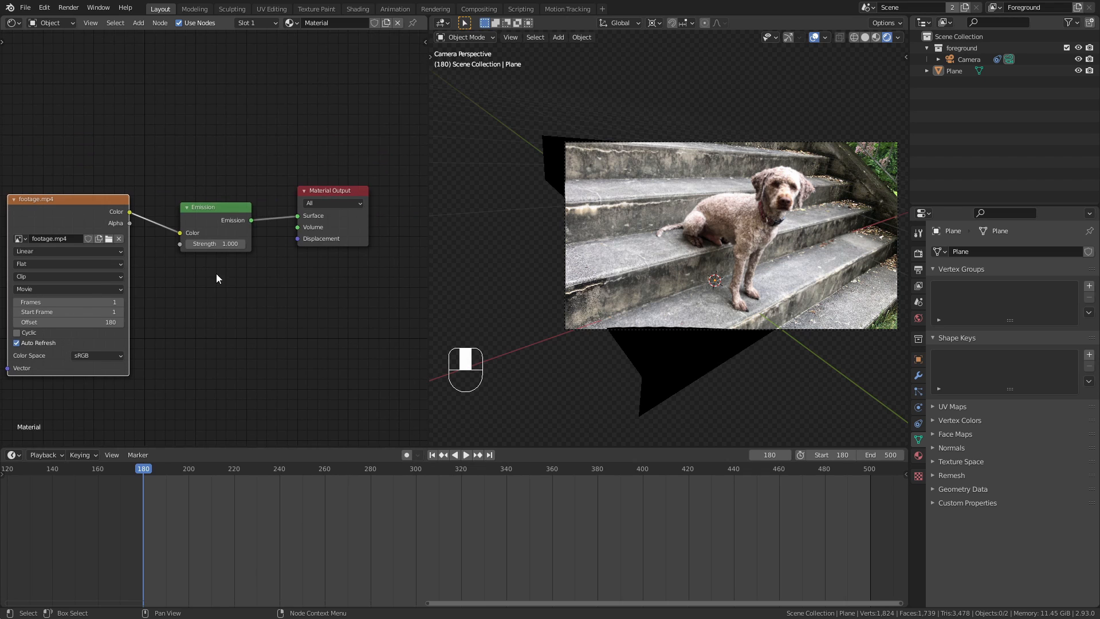
key(shift+a)
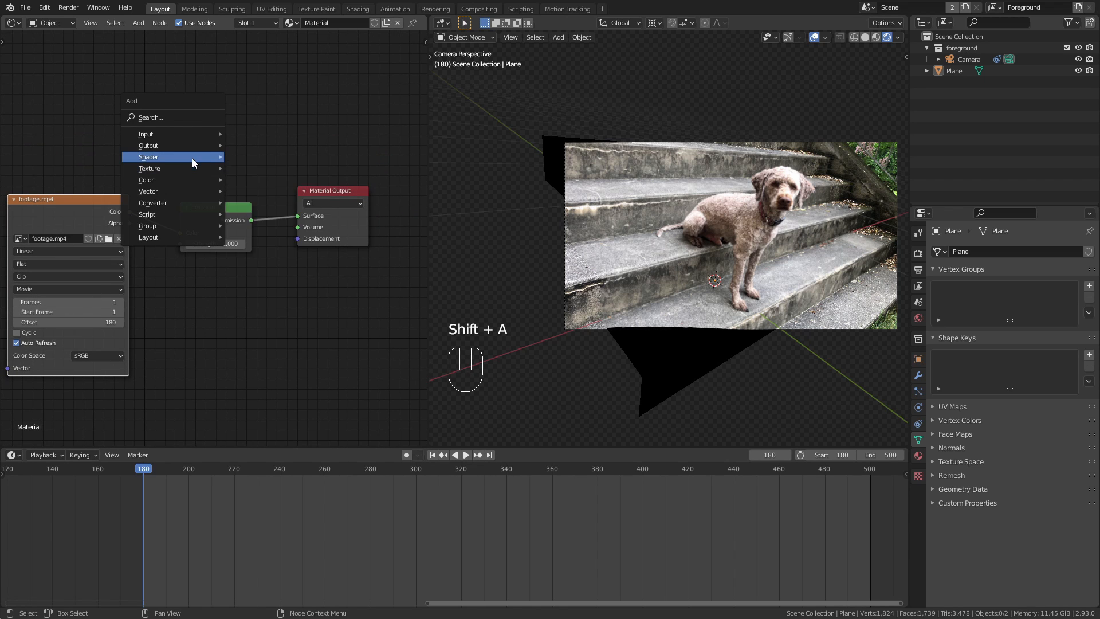
mouse_move(191, 158)
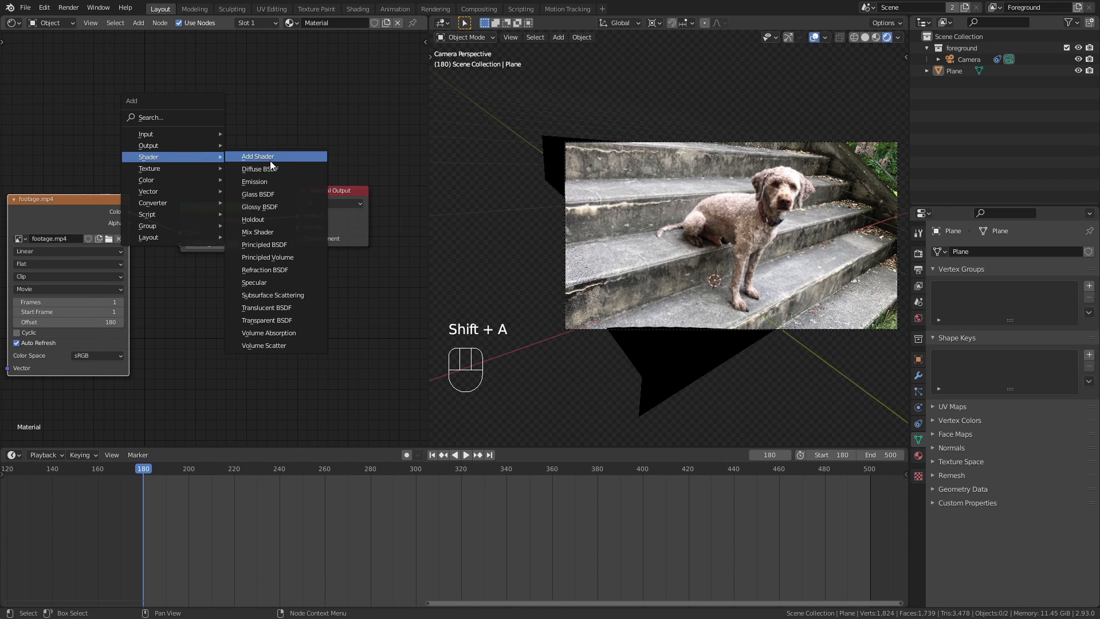
click(283, 320)
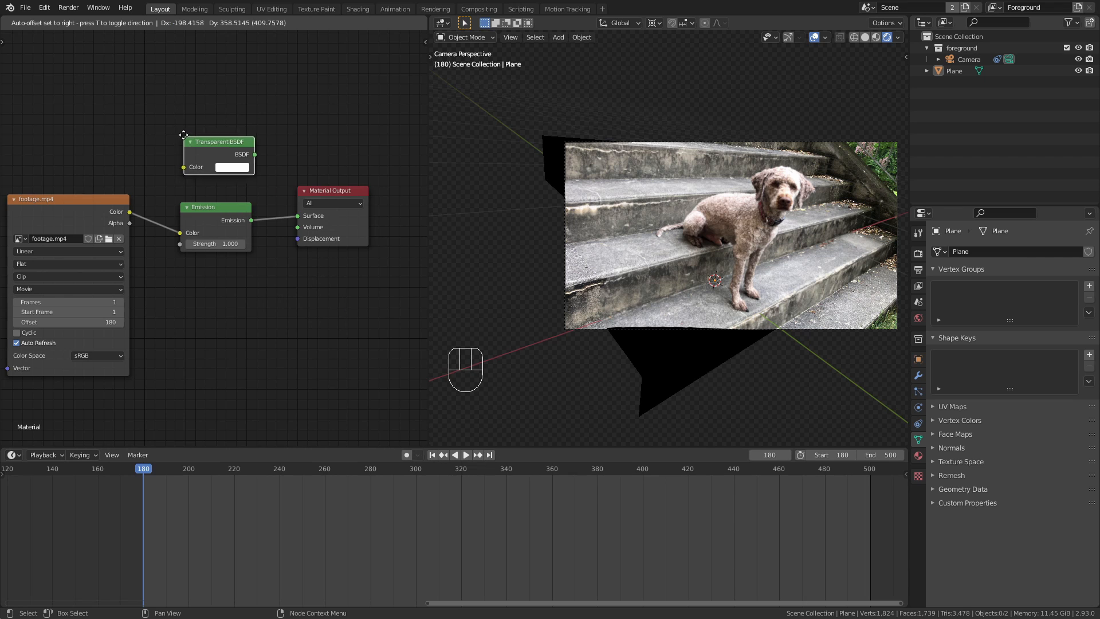
click(259, 158)
Mix the Transparent BSDF and Emission with a Mix Shader before the Material Output, using the footage texture's Alpha as Fac
key(shift+a)
mouse_move(267, 156)
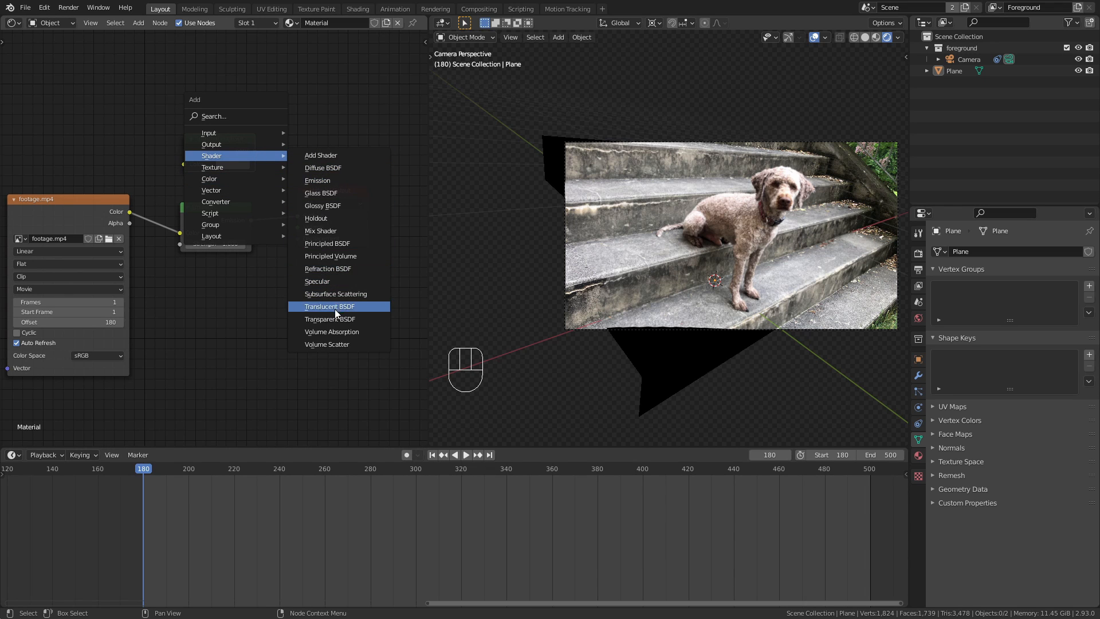
click(338, 232)
click(328, 183)
drag(255, 151, 292, 213)
drag(131, 223, 292, 202)
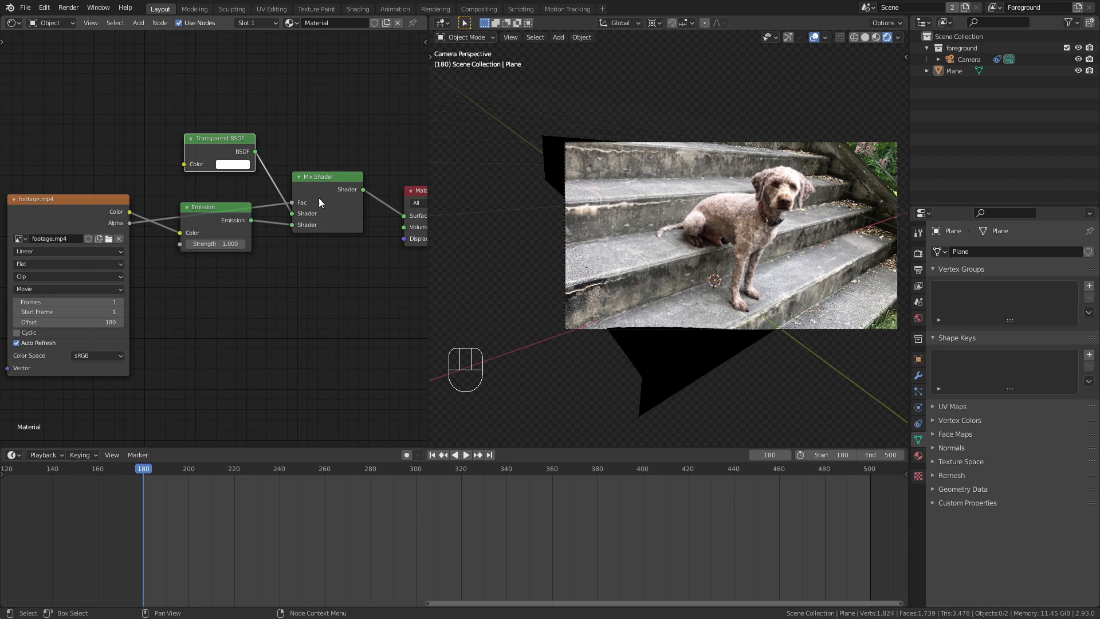
middle_drag(349, 88, 327, 86)
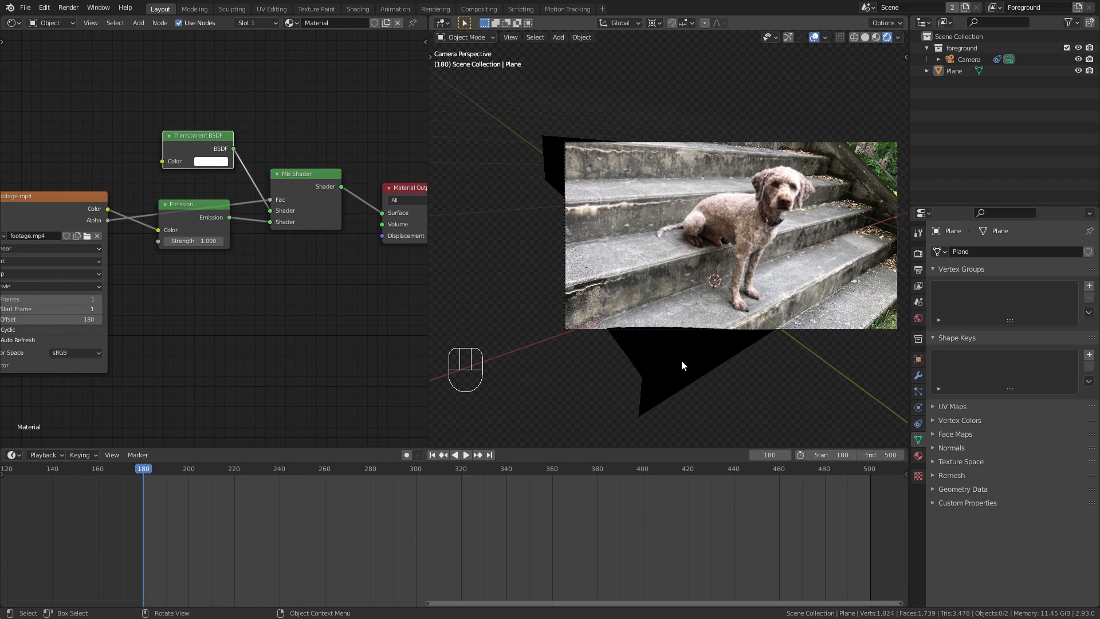
Set the stair material's blend mode to Alpha Clip
scroll(218, 252, down, 1)
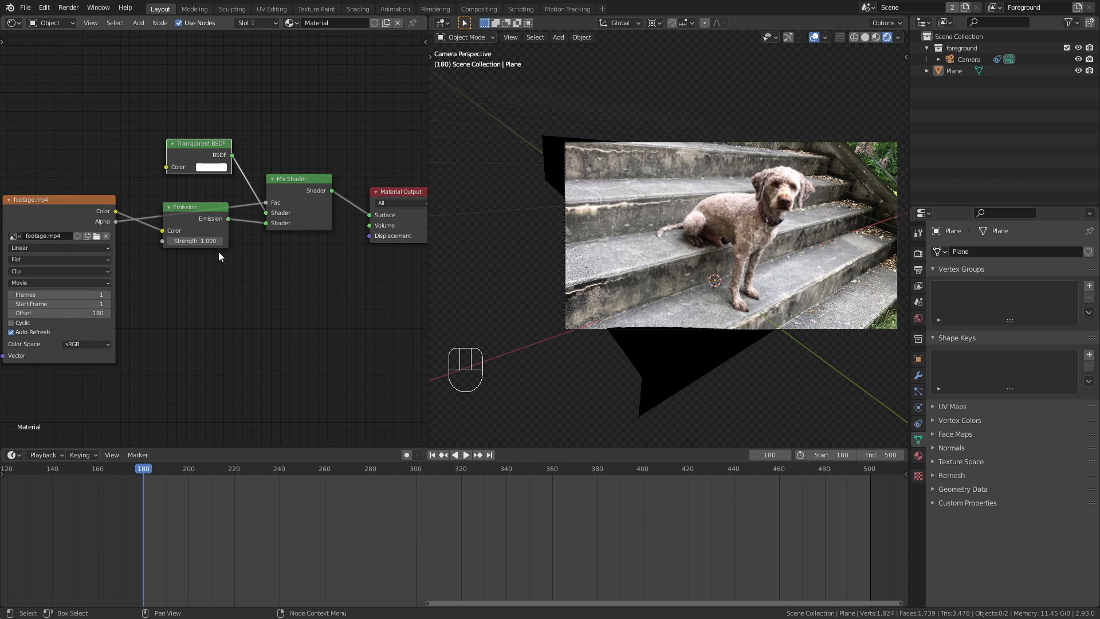
middle_drag(218, 252, 294, 248)
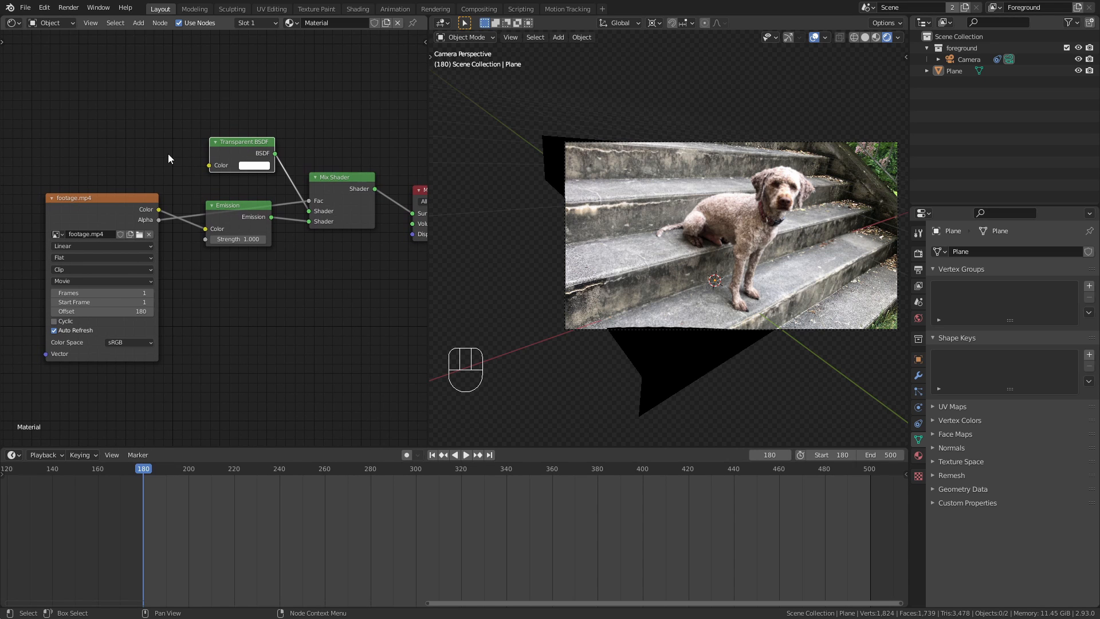
middle_drag(168, 156, 162, 142)
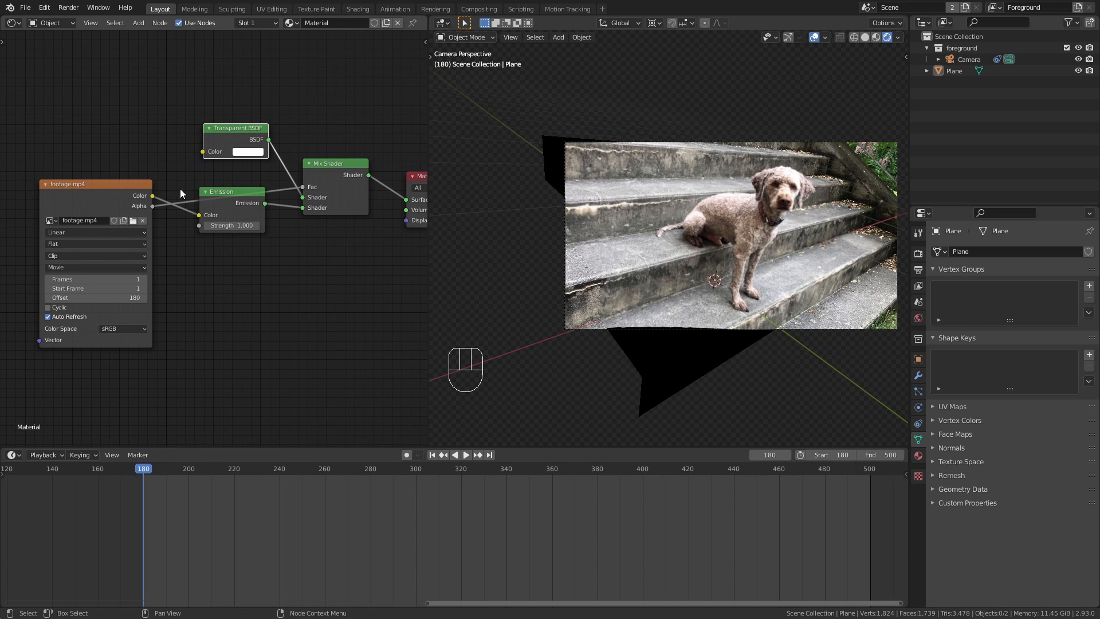
key(n)
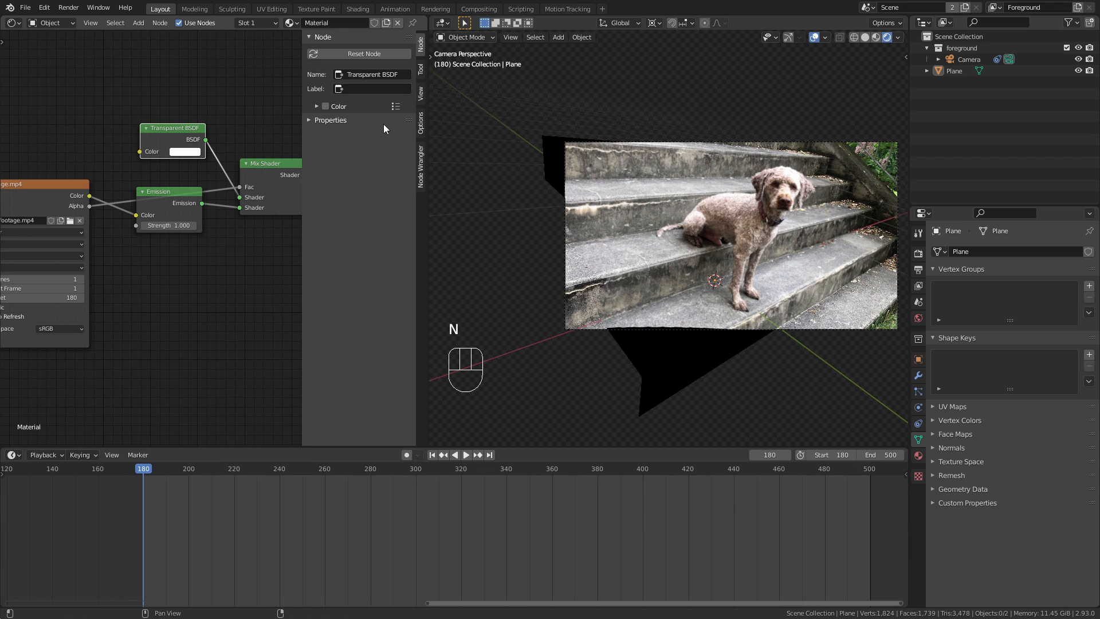
click(422, 121)
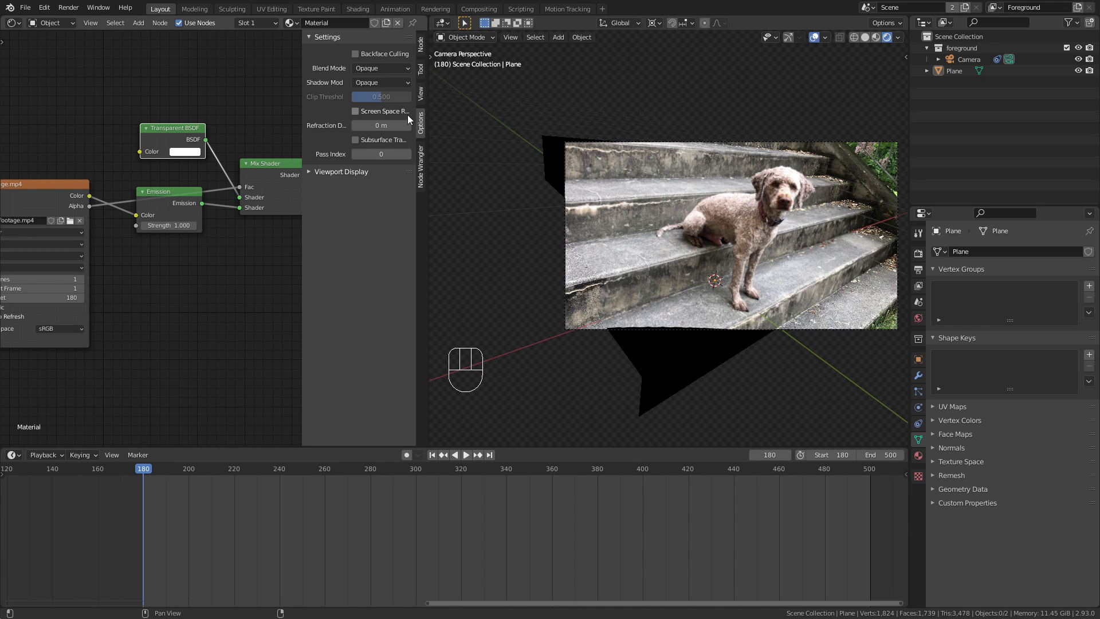
click(386, 69)
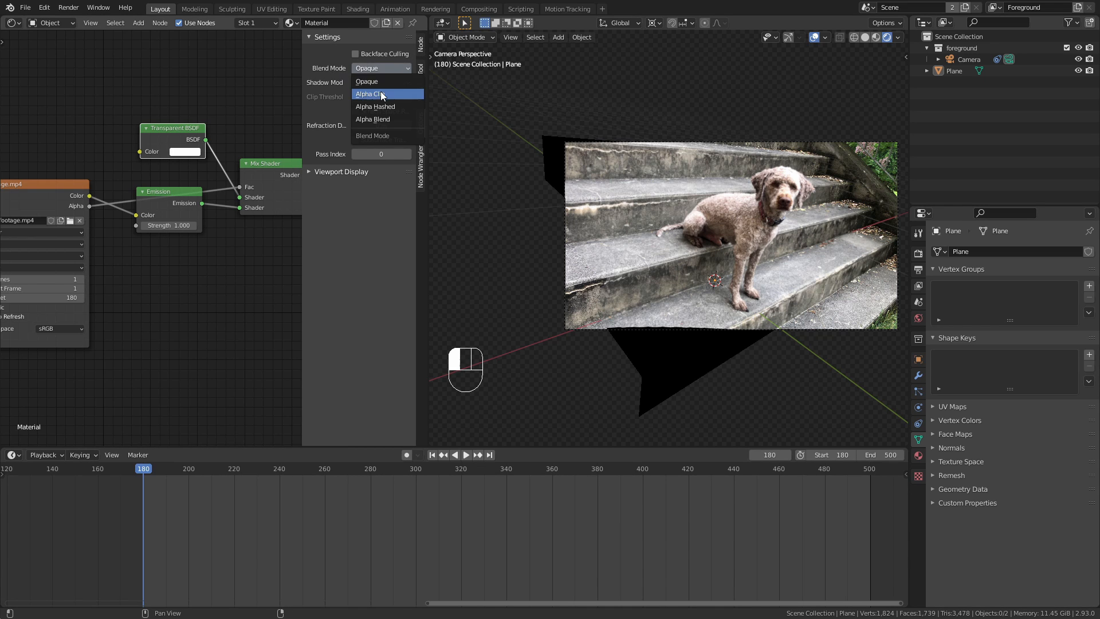
click(381, 93)
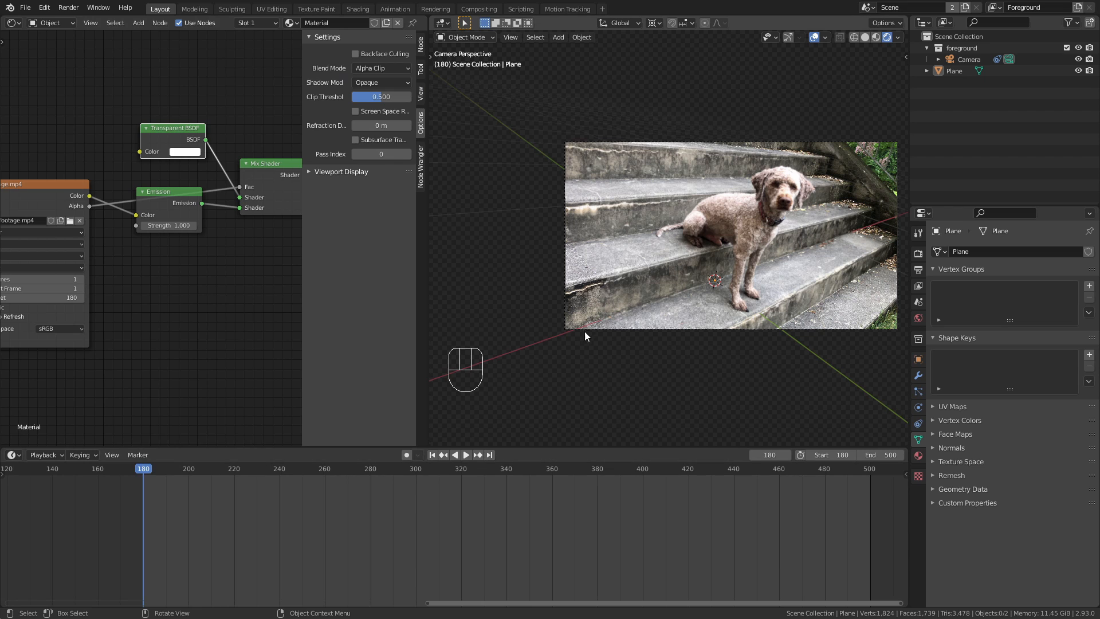
key(n)
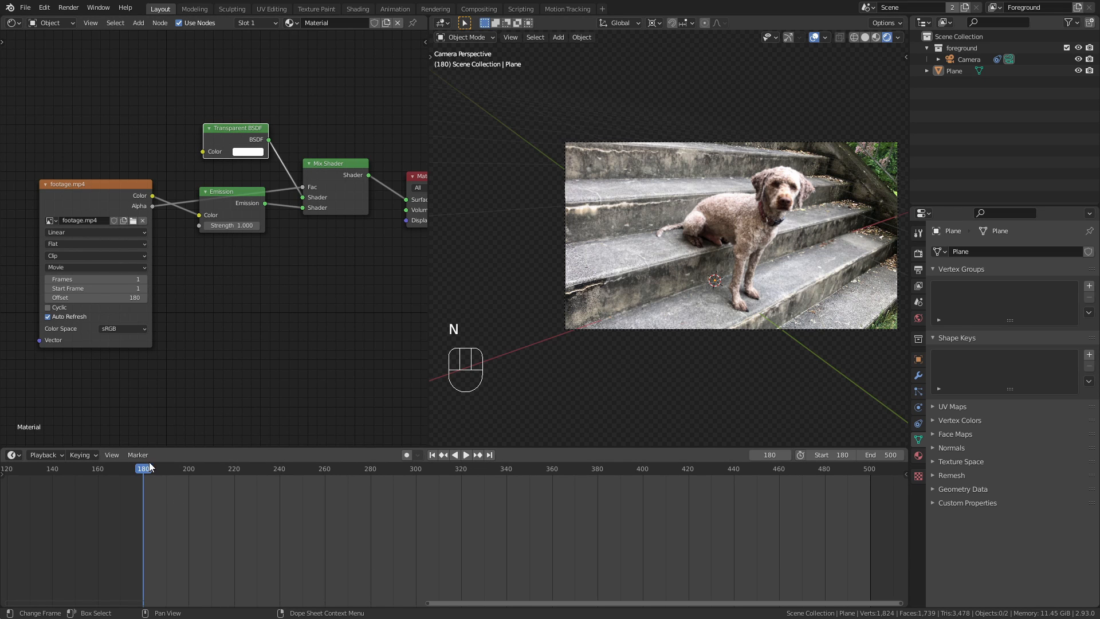
Check the projected footage on the stairs through the timeline up to frame 445 in the camera view
drag(145, 467, 176, 467)
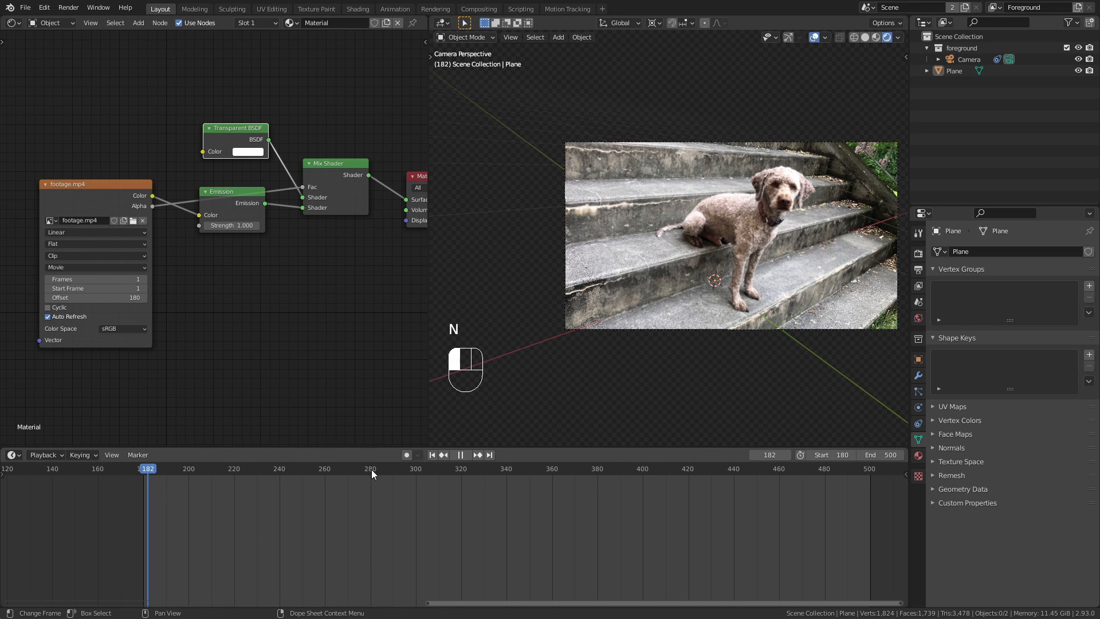
drag(417, 472, 494, 471)
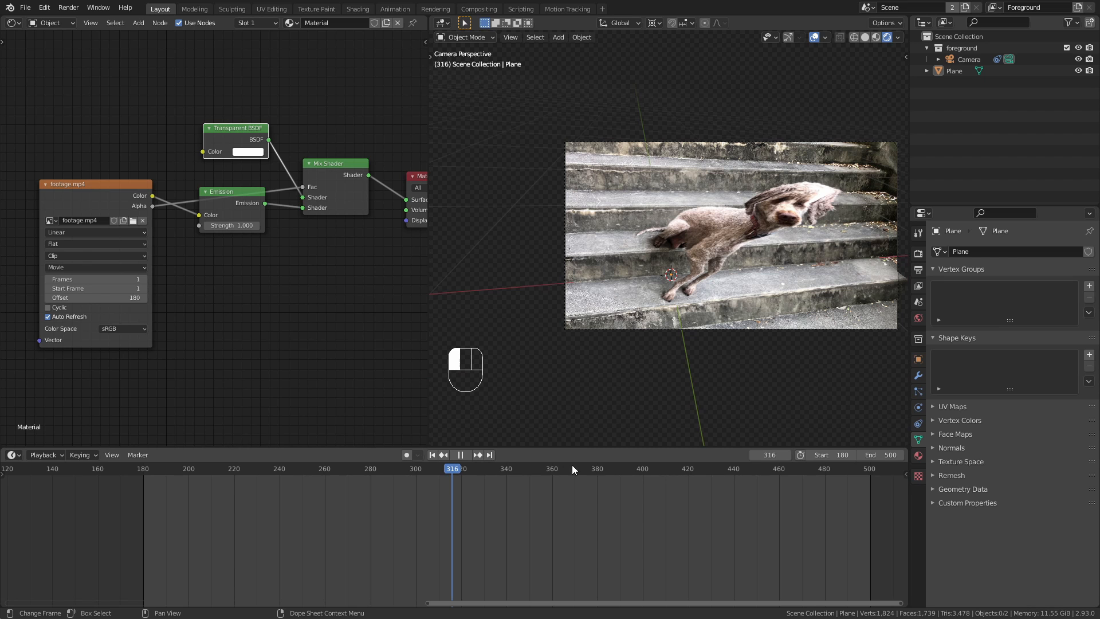
drag(624, 463, 745, 469)
scroll(714, 279, up, 1)
shift+middle_drag(745, 267, 648, 263)
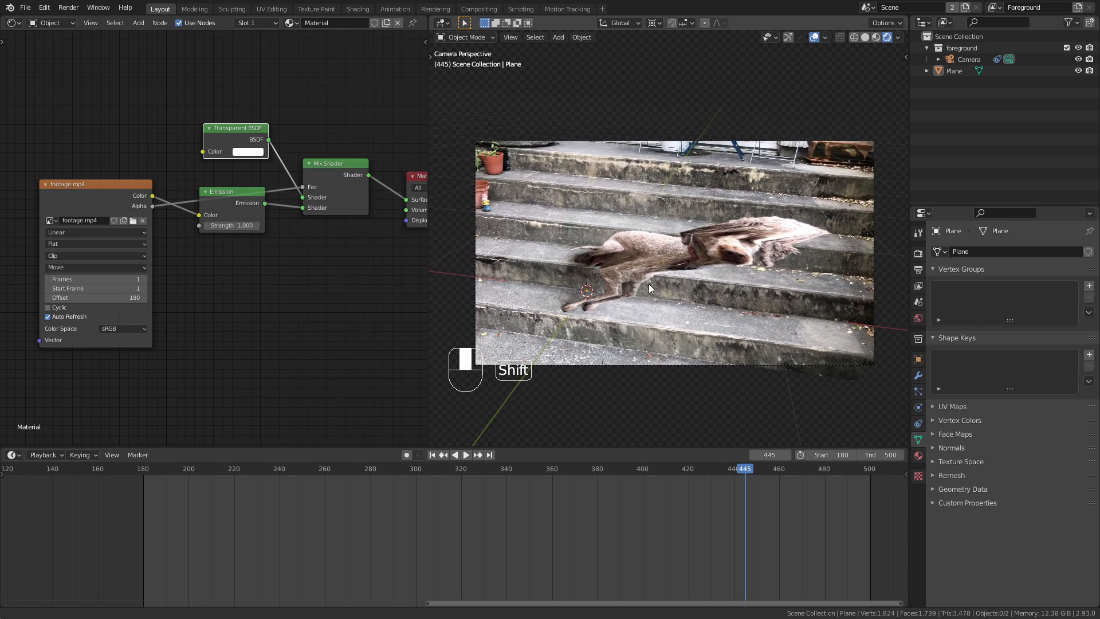
key(Home)
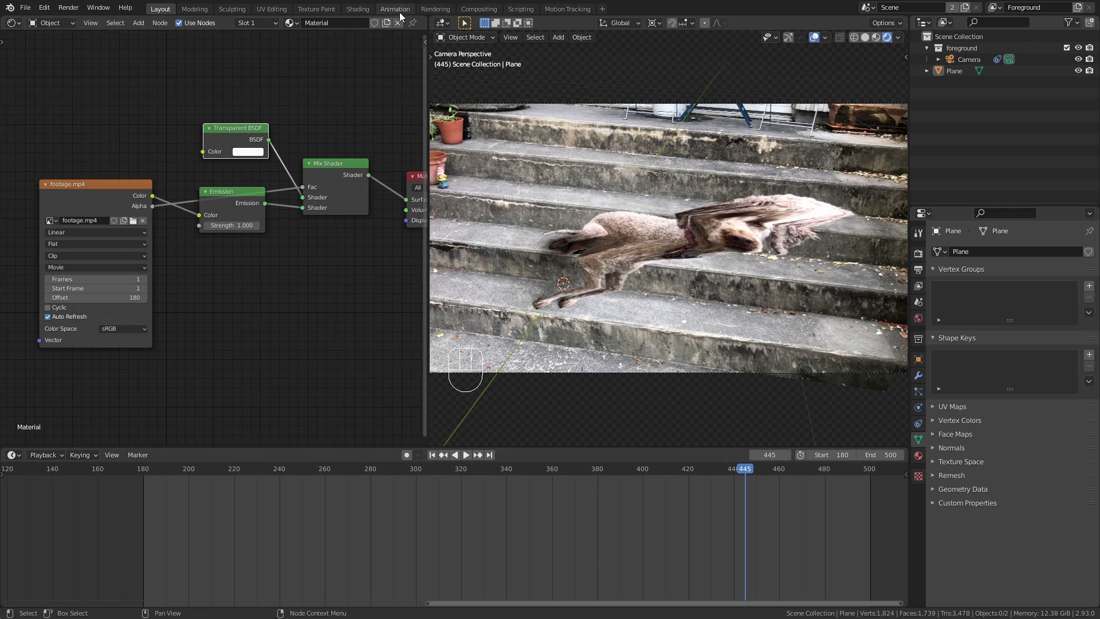
Render frame 445 and show the result behind the compositing nodes with the backdrop fitted to the view
click(436, 9)
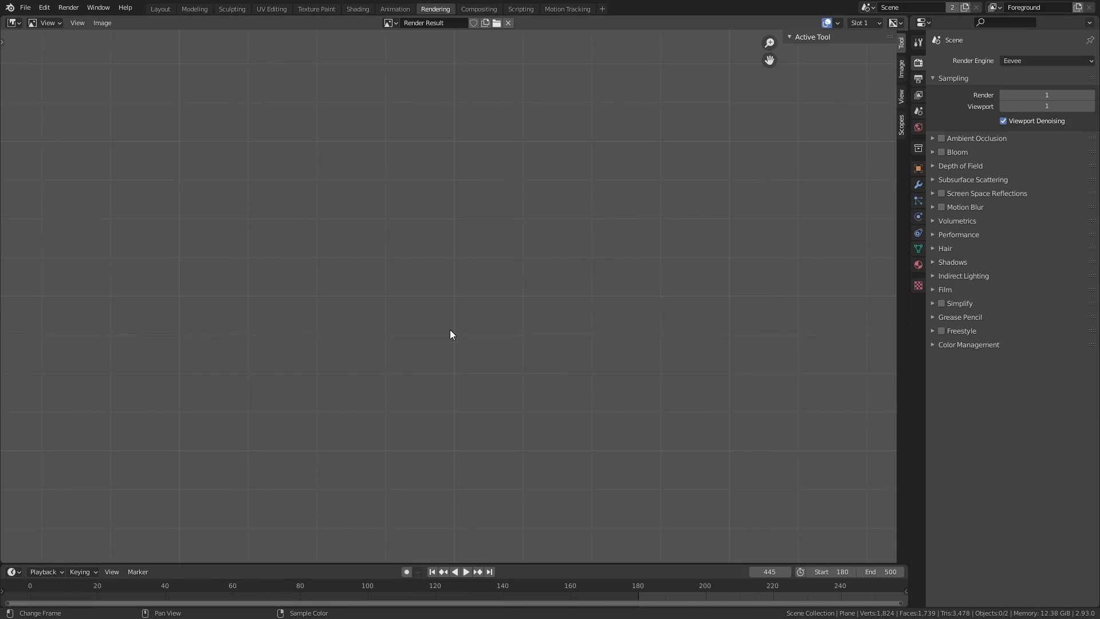
key(F12)
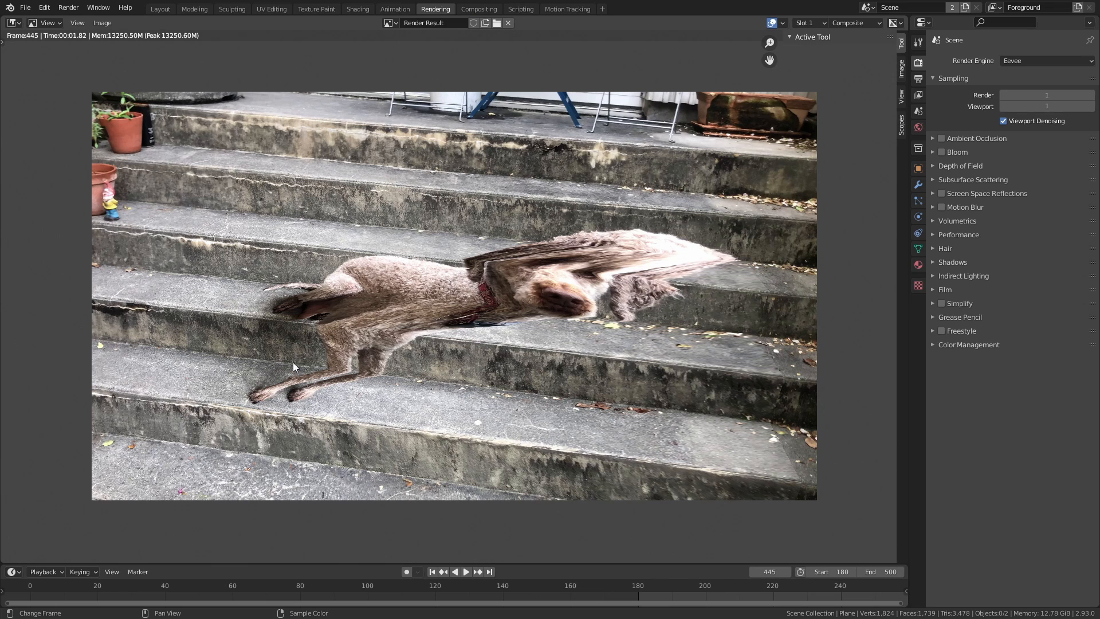
click(473, 10)
scroll(514, 208, down, 5)
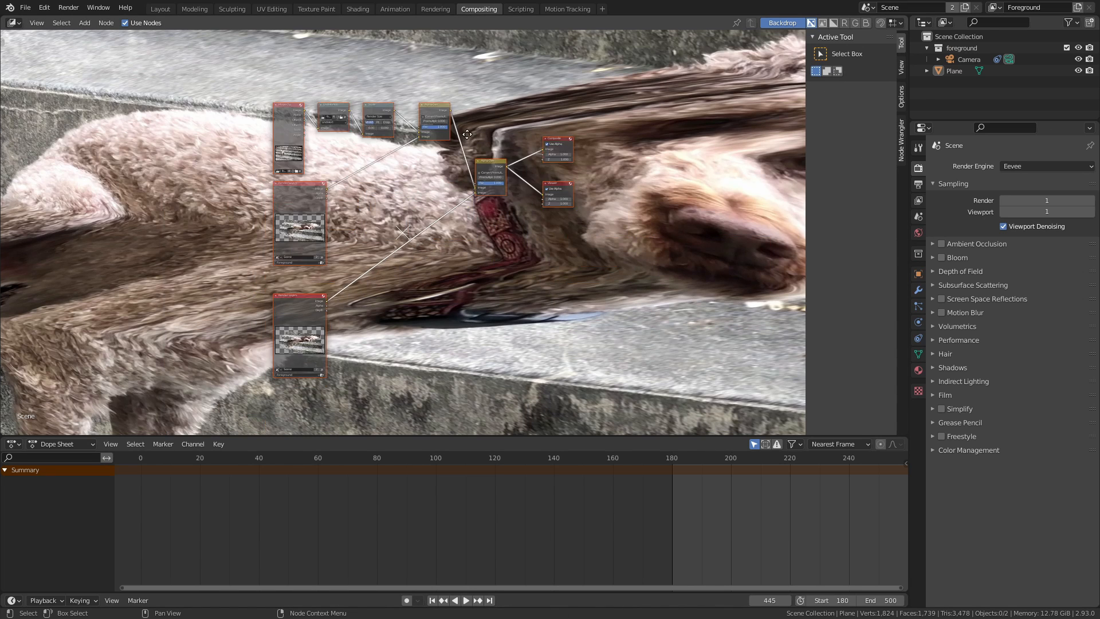
middle_drag(467, 134, 470, 138)
key(alt+Home)
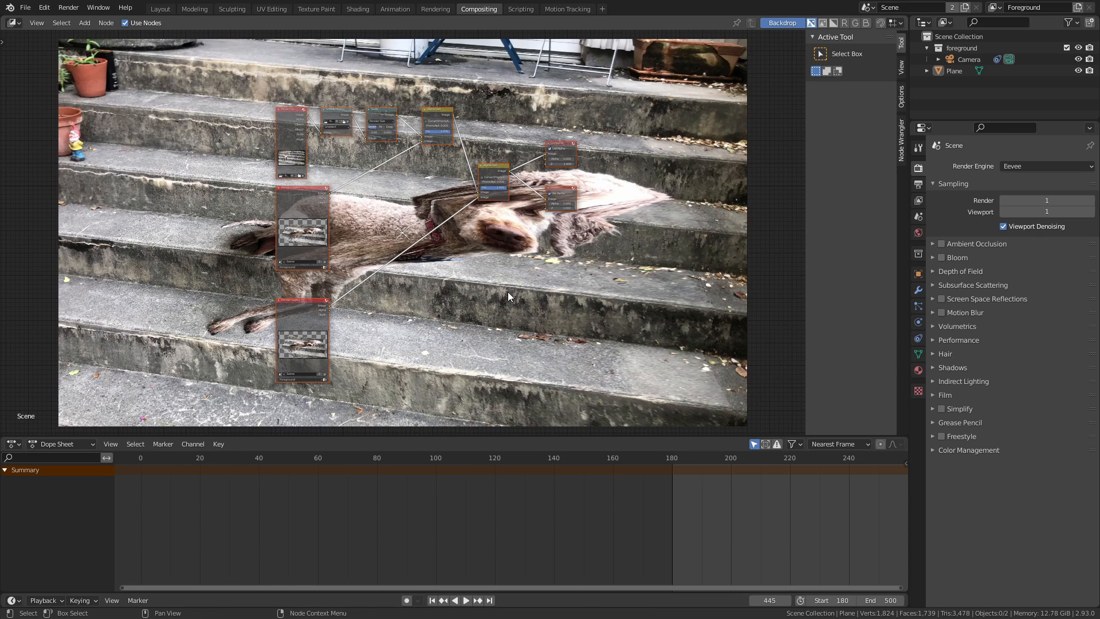
Delete the upper Render Layers node and move the remaining Foreground Render Layers node up beneath the Movie Clip node
click(566, 10)
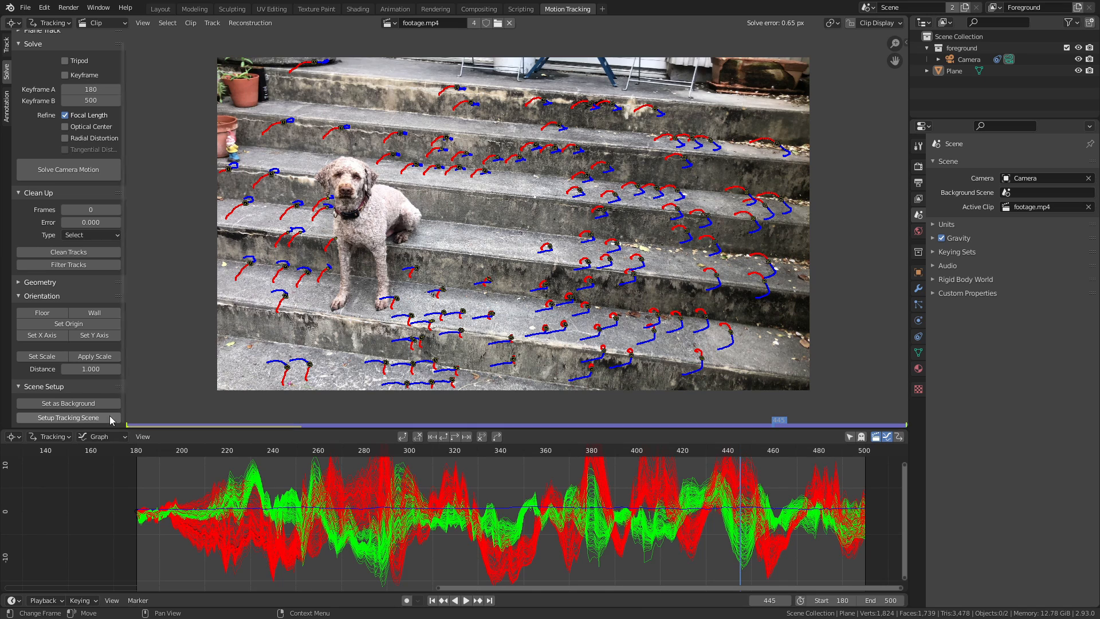
click(479, 9)
middle_drag(323, 207, 351, 218)
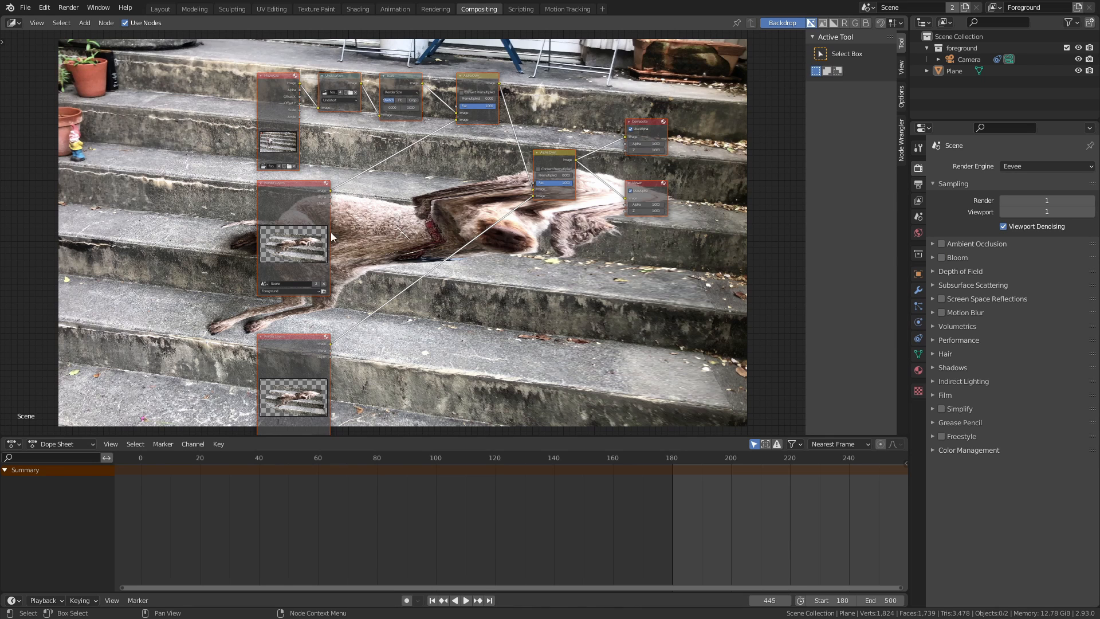
click(277, 197)
key(x)
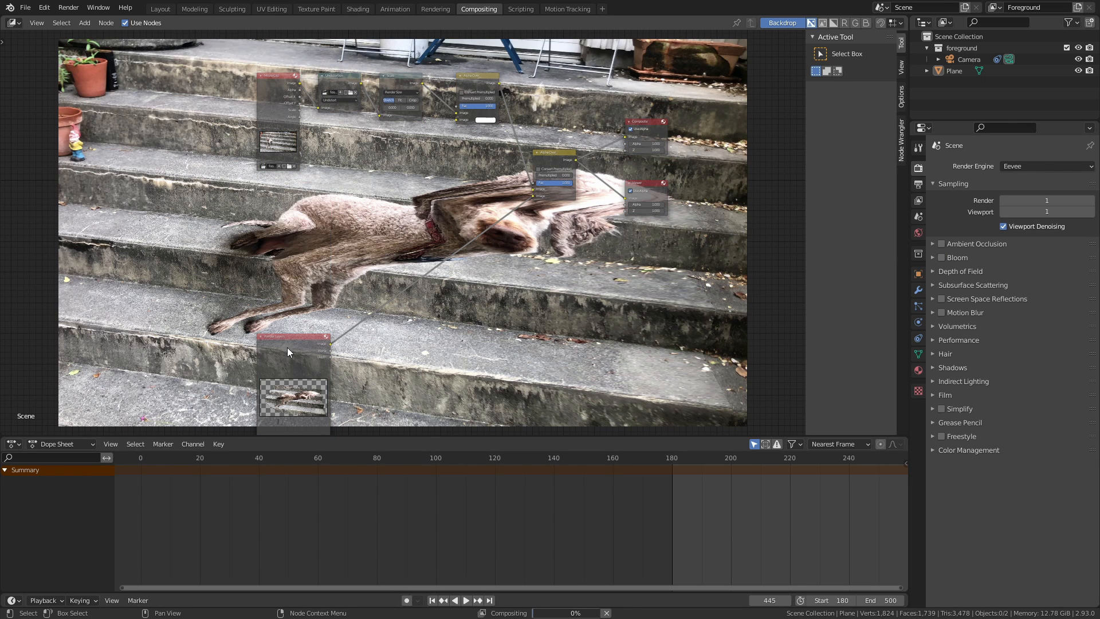
drag(287, 347, 281, 243)
scroll(456, 167, up, 2)
middle_drag(456, 168, 456, 212)
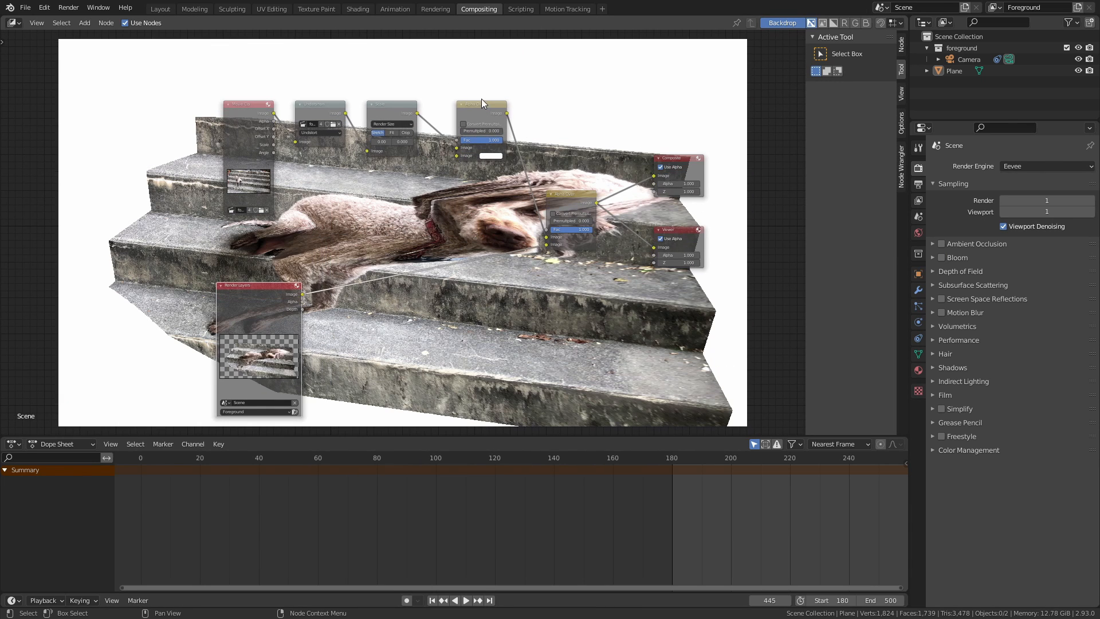
Delete the Alpha Over node that follows Scale and the Undistort node between the Movie Clip and Scale nodes
click(478, 113)
key(x)
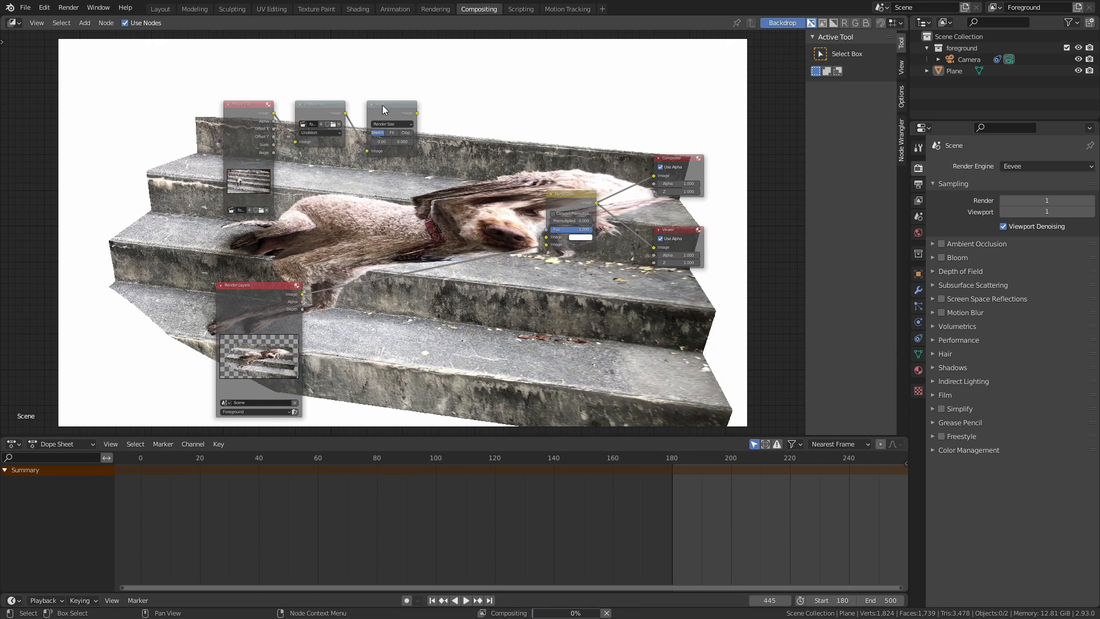
click(329, 108)
key(x)
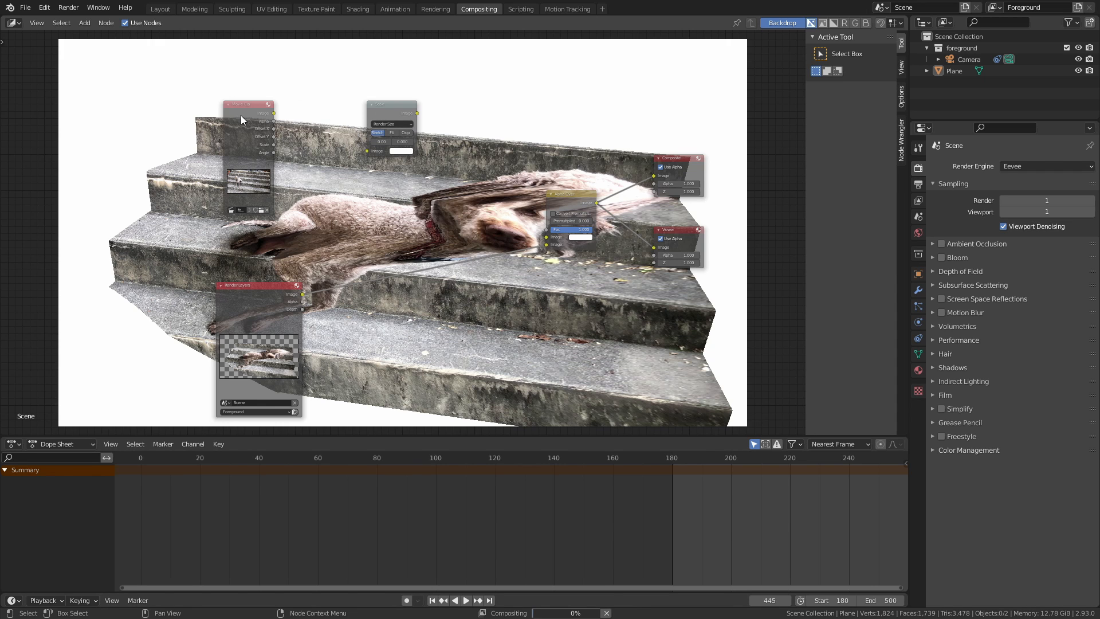
Bring the Movie Clip and Scale nodes closer together and connect the clip's Image output to Scale's Image input
drag(240, 114, 294, 129)
drag(386, 108, 336, 183)
scroll(391, 205, up, 3)
middle_drag(390, 205, 407, 142)
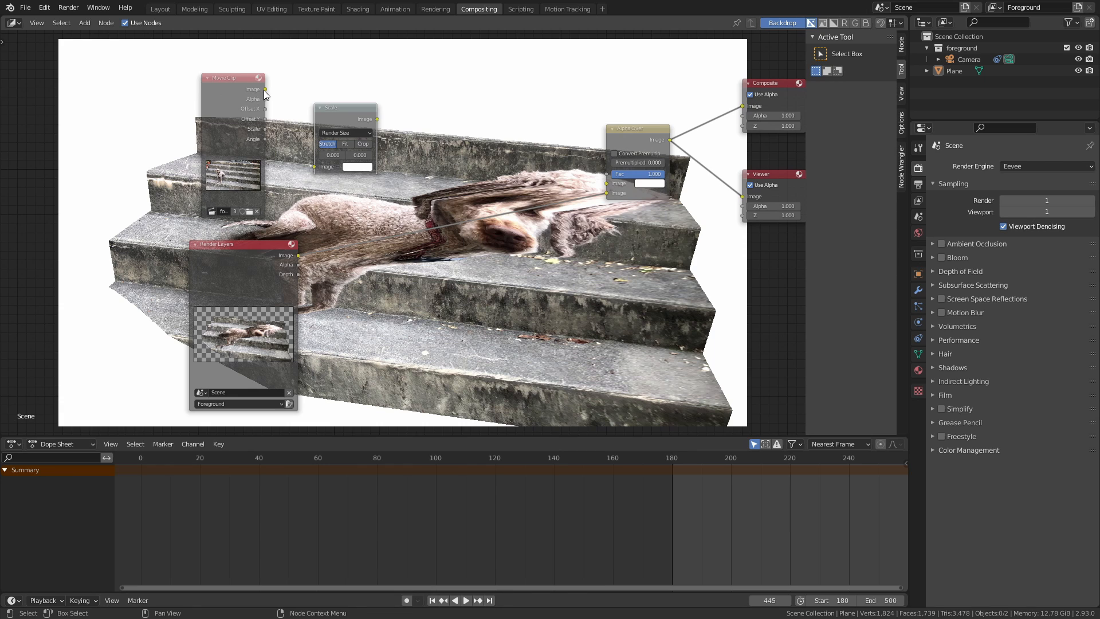
drag(264, 89, 313, 164)
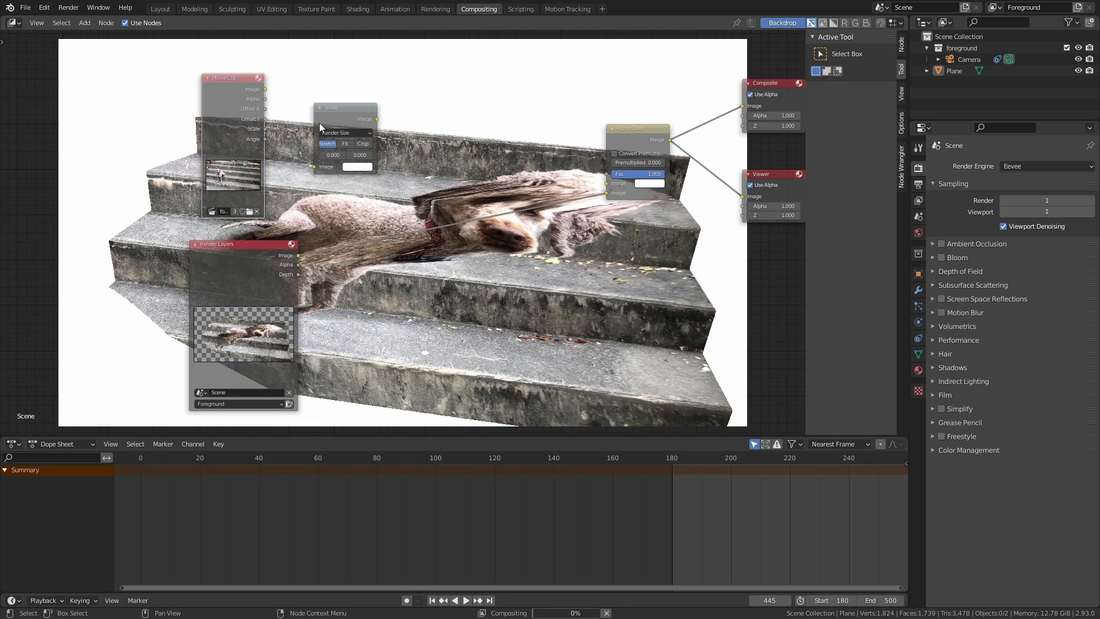
drag(264, 89, 315, 166)
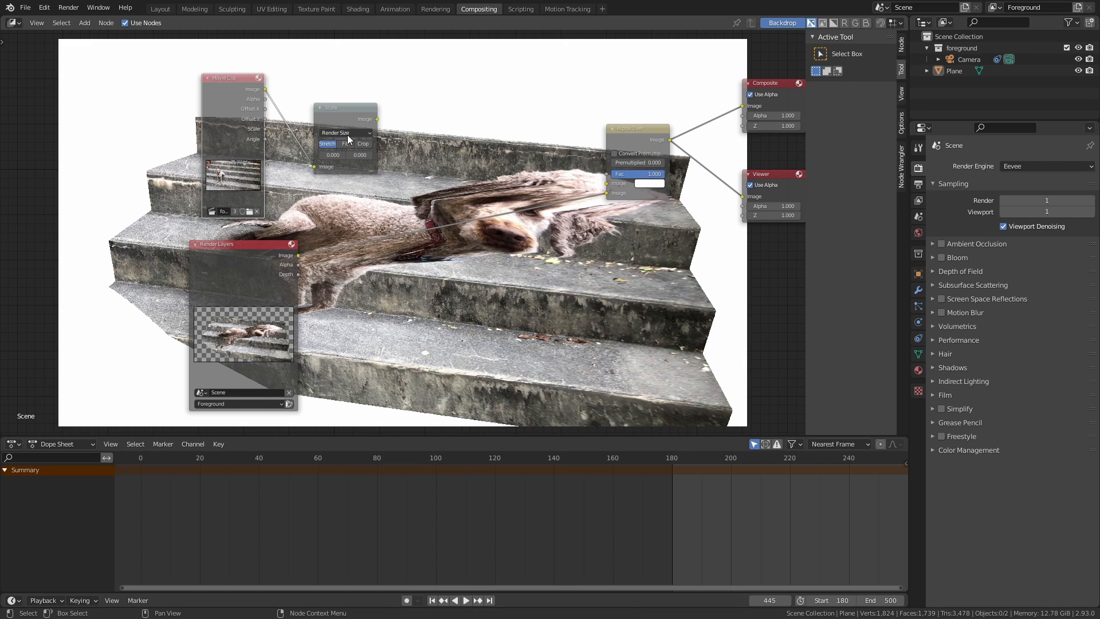
Connect the Scale output to the first Image input of the Alpha Over node and move Alpha Over closer to Scale
drag(376, 119, 606, 184)
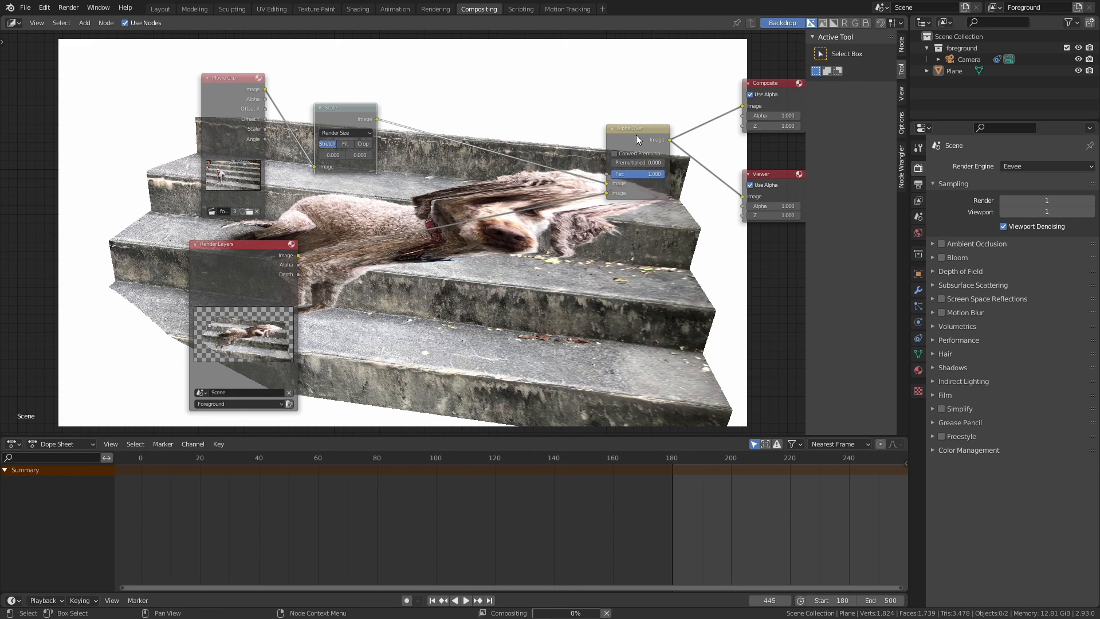
drag(628, 142, 523, 157)
middle_drag(660, 249, 593, 187)
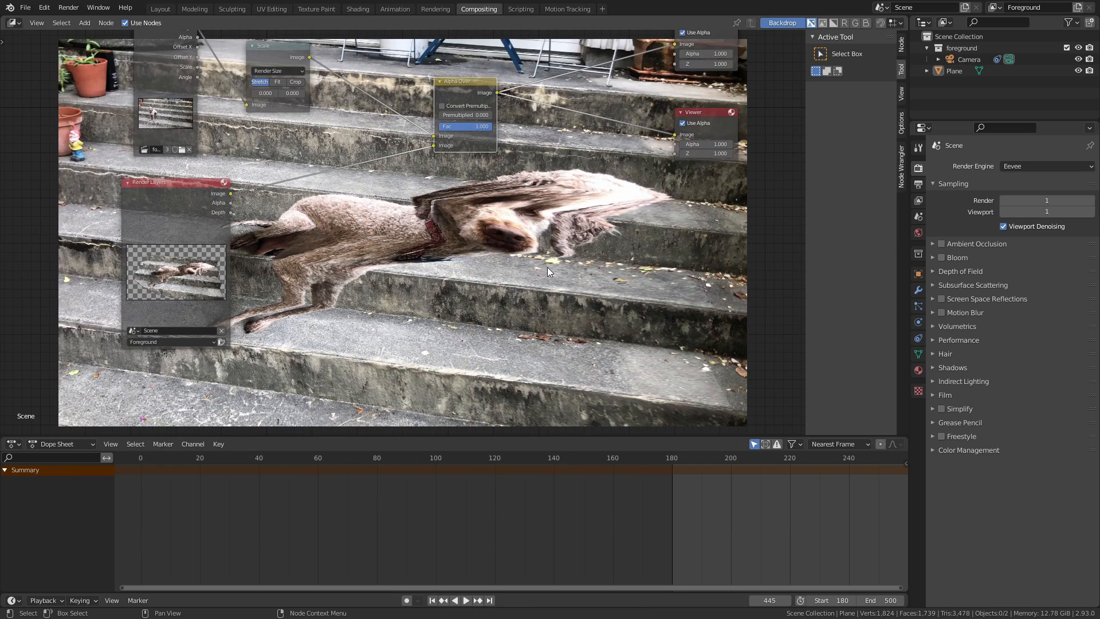
middle_drag(503, 238, 539, 277)
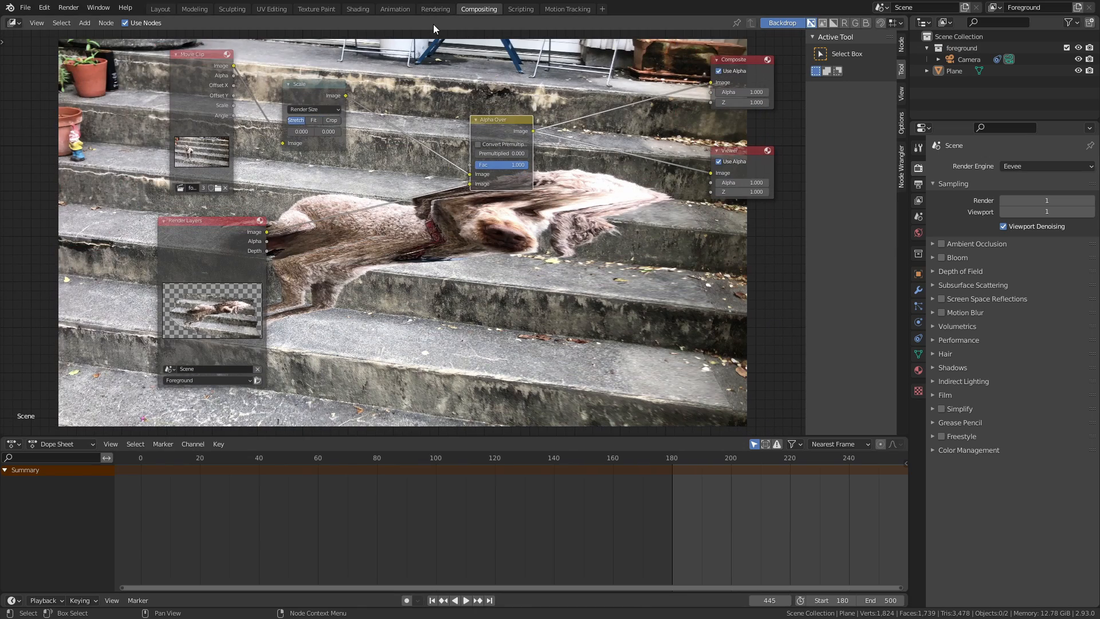
Examine the rendered frame up close along the seam between the projected stairs and the background footage, ending back in the compositing node tree
click(432, 10)
scroll(395, 327, up, 2)
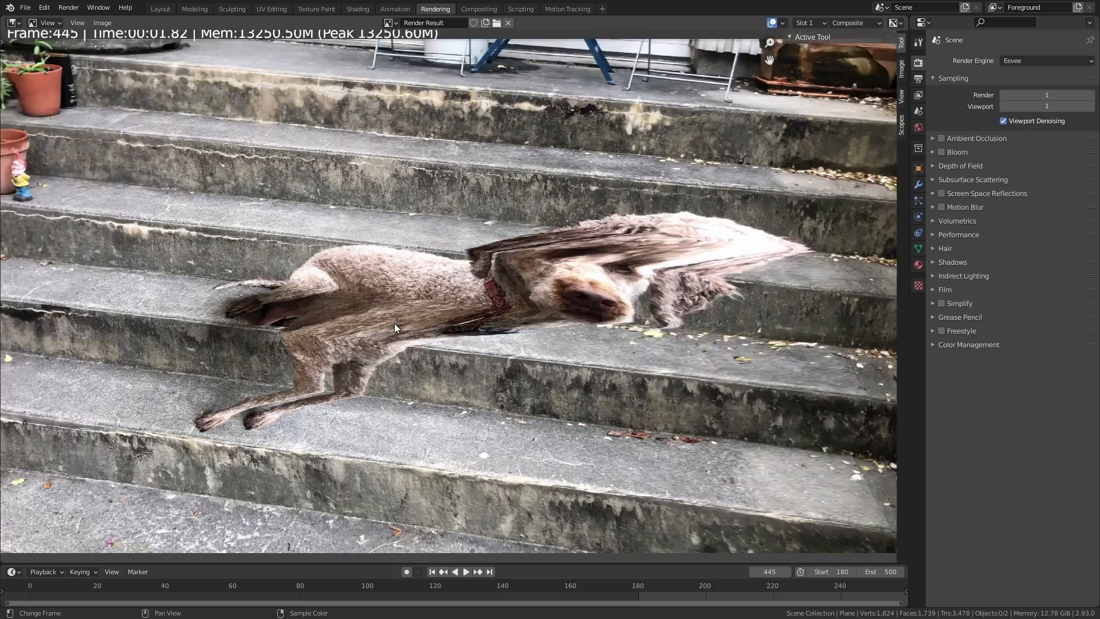
scroll(396, 328, up, 3)
middle_drag(372, 312, 32, 251)
scroll(344, 266, up, 4)
middle_drag(367, 278, 290, 269)
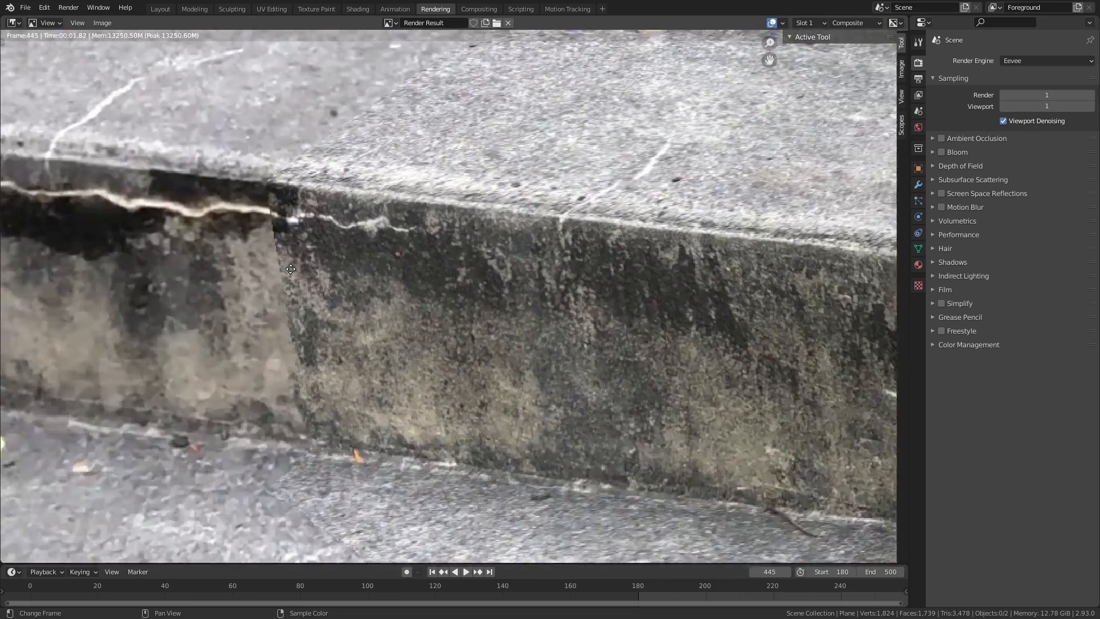
scroll(290, 269, up, 3)
middle_drag(361, 175, 403, 212)
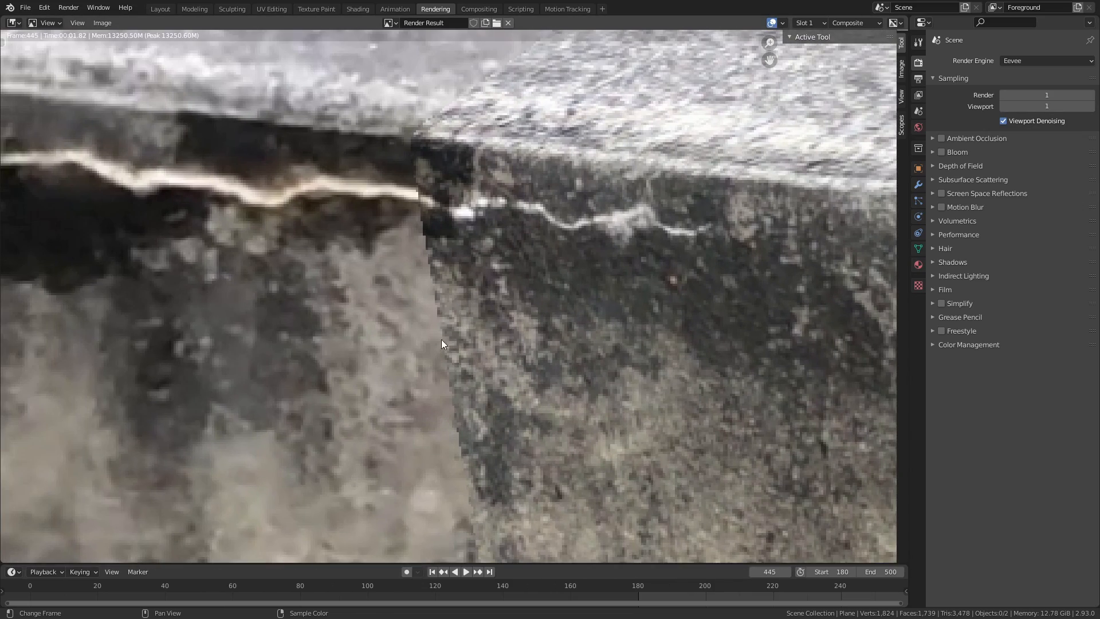
scroll(476, 190, down, 4)
middle_drag(476, 178, 408, 354)
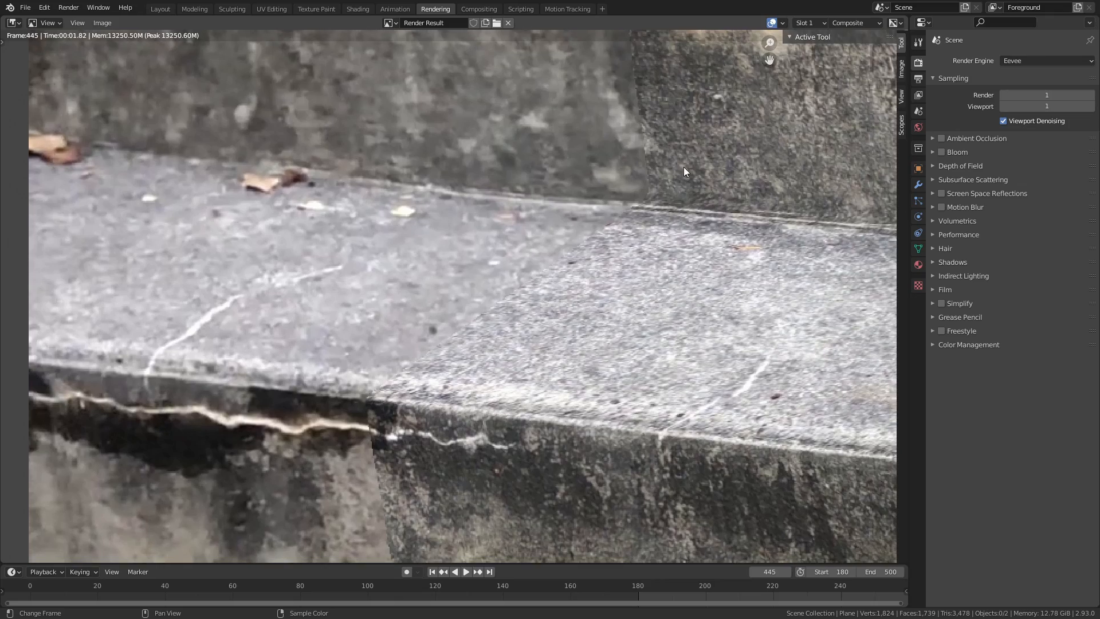
middle_drag(653, 206, 584, 471)
scroll(673, 144, down, 5)
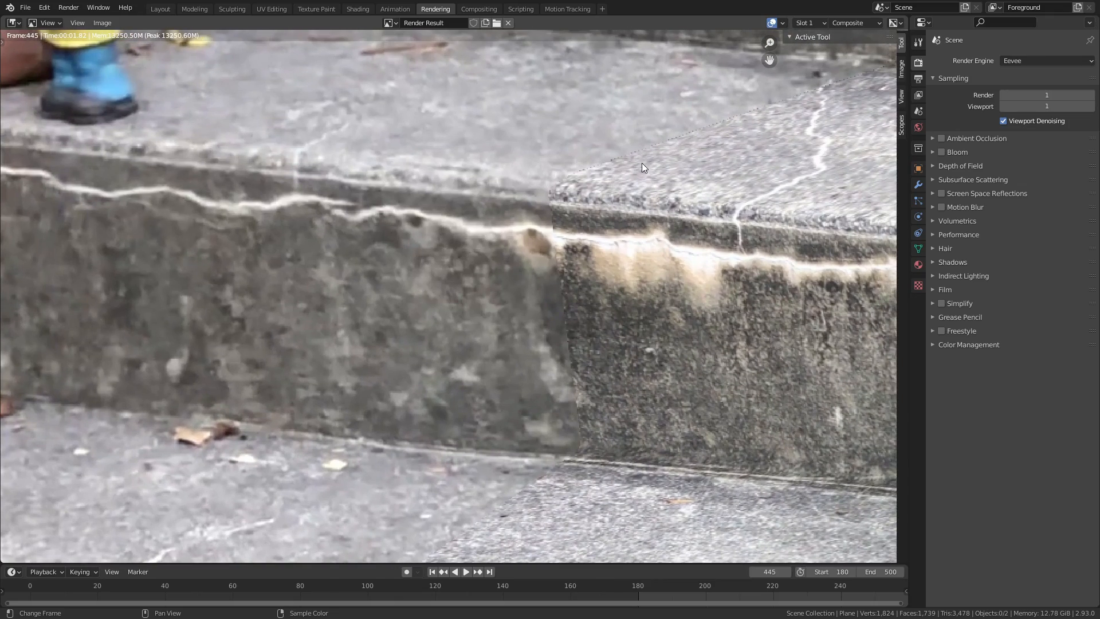
scroll(416, 270, up, 6)
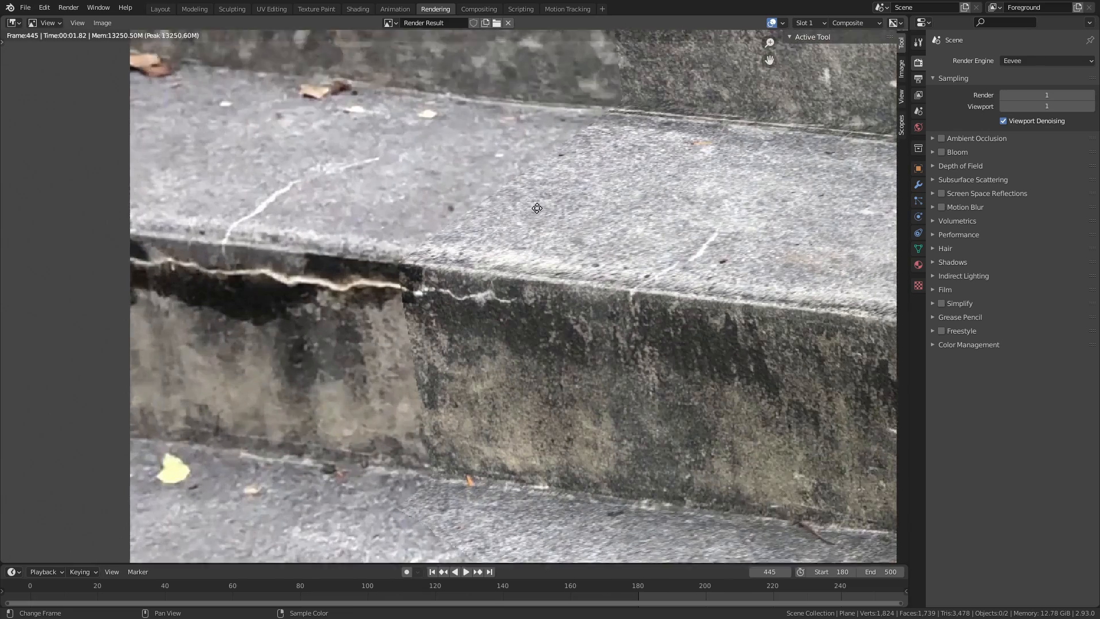
middle_drag(428, 323, 491, 277)
click(479, 9)
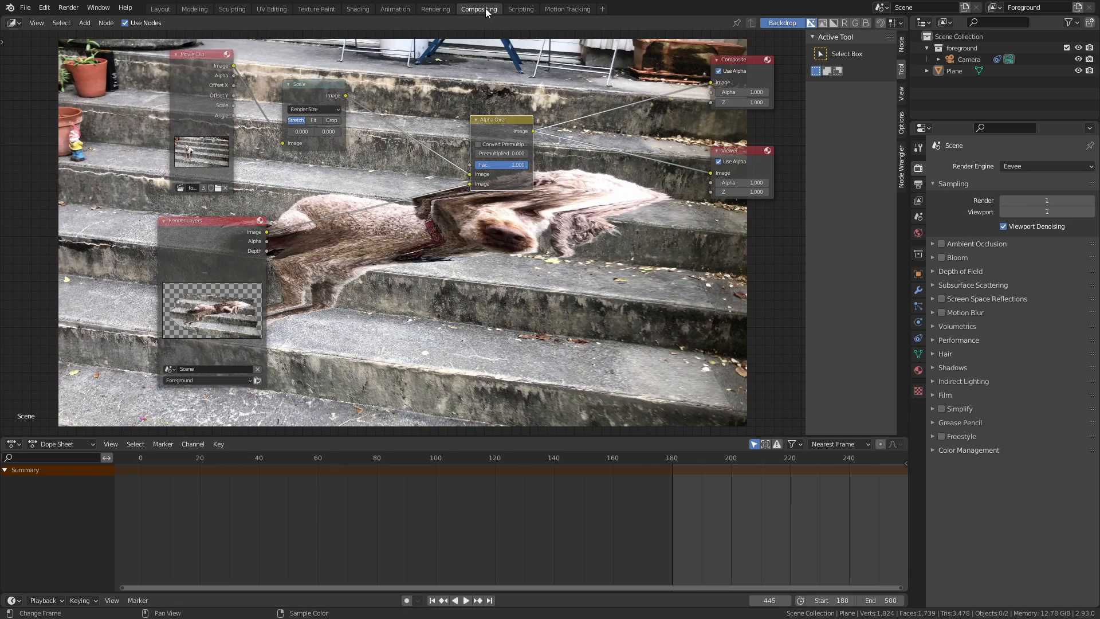
Add a Dilate/Erode node beside Render Layers and connect the Render Layers Alpha output to its Mask input
key(shift+a)
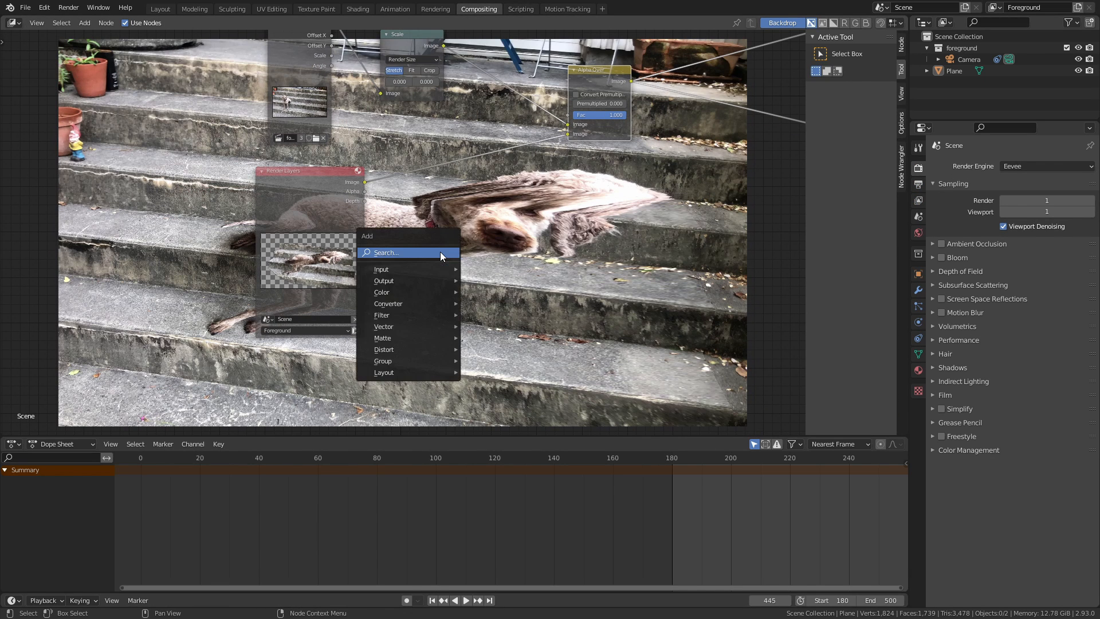
click(440, 252)
text(do)
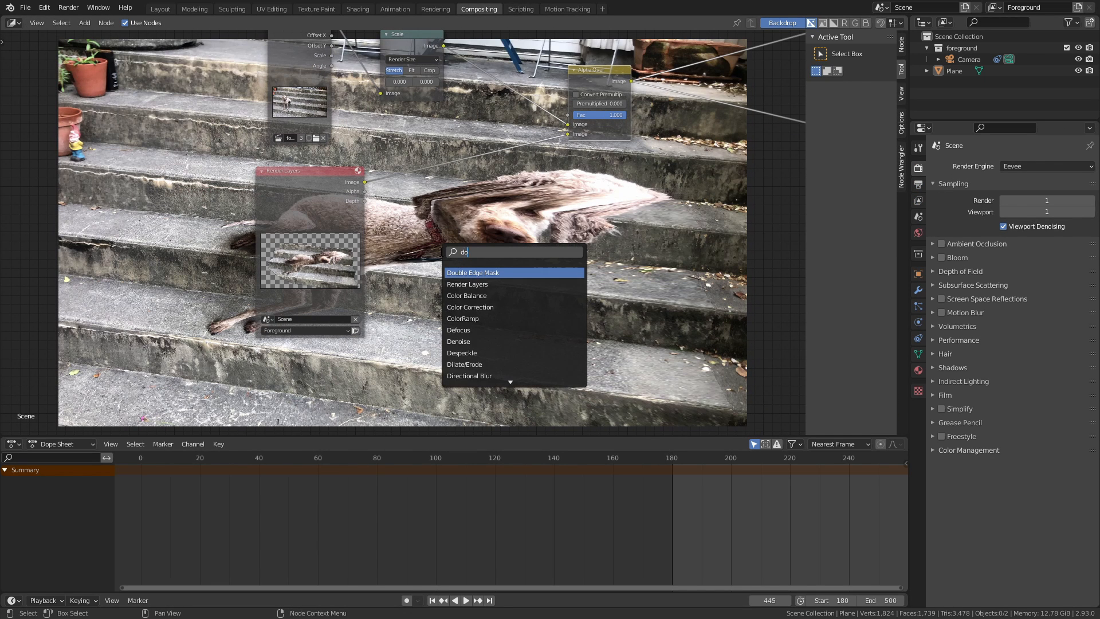
key(BackSpace)
text(il)
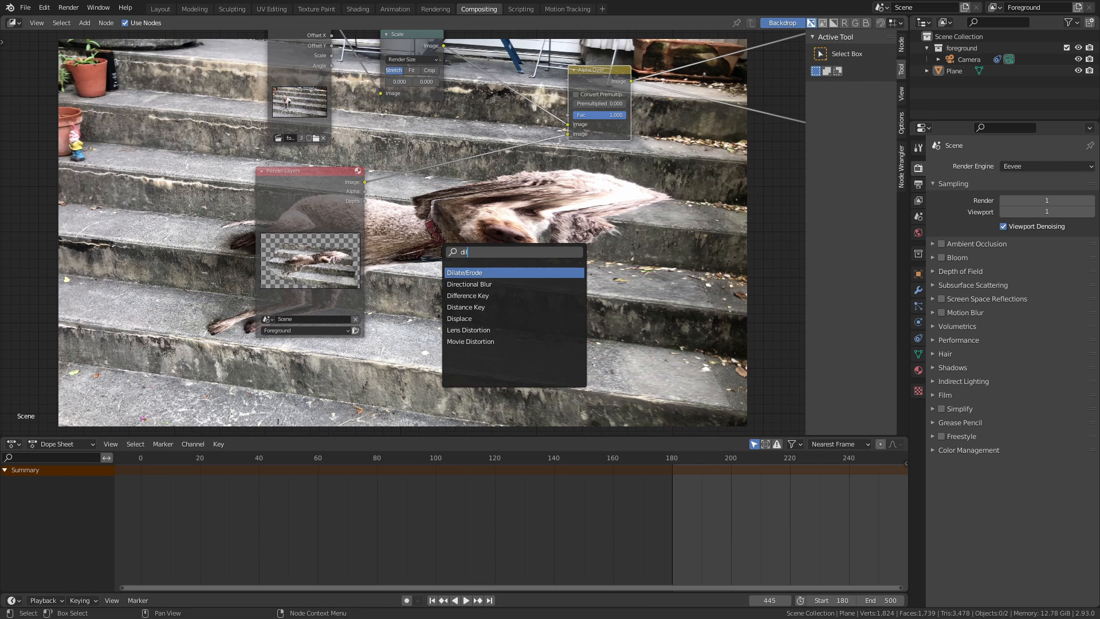
click(463, 273)
scroll(360, 226, up, 3)
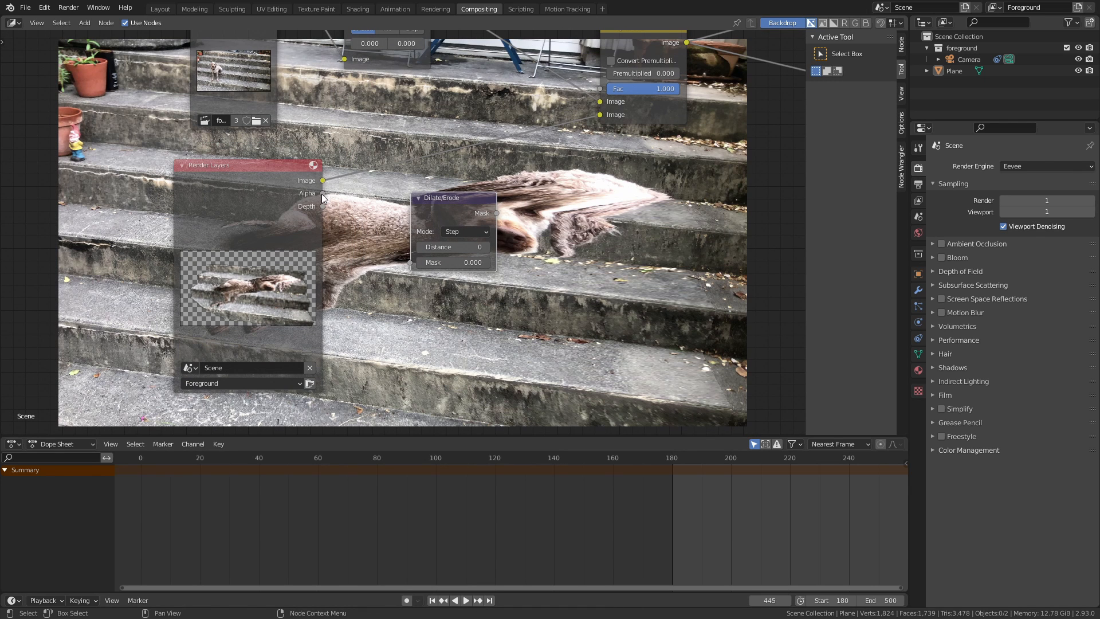
drag(323, 193, 410, 262)
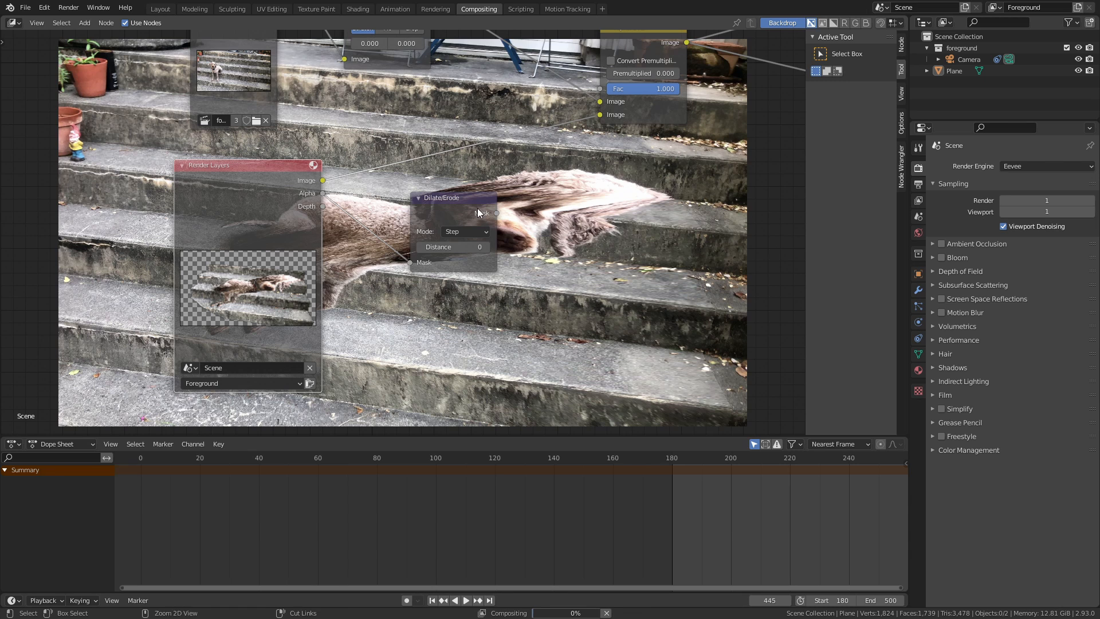
Preview the Dilate/Erode mask in the backdrop, switch its mode to Feather and set the distance to -25
ctrl+shift+click(476, 209)
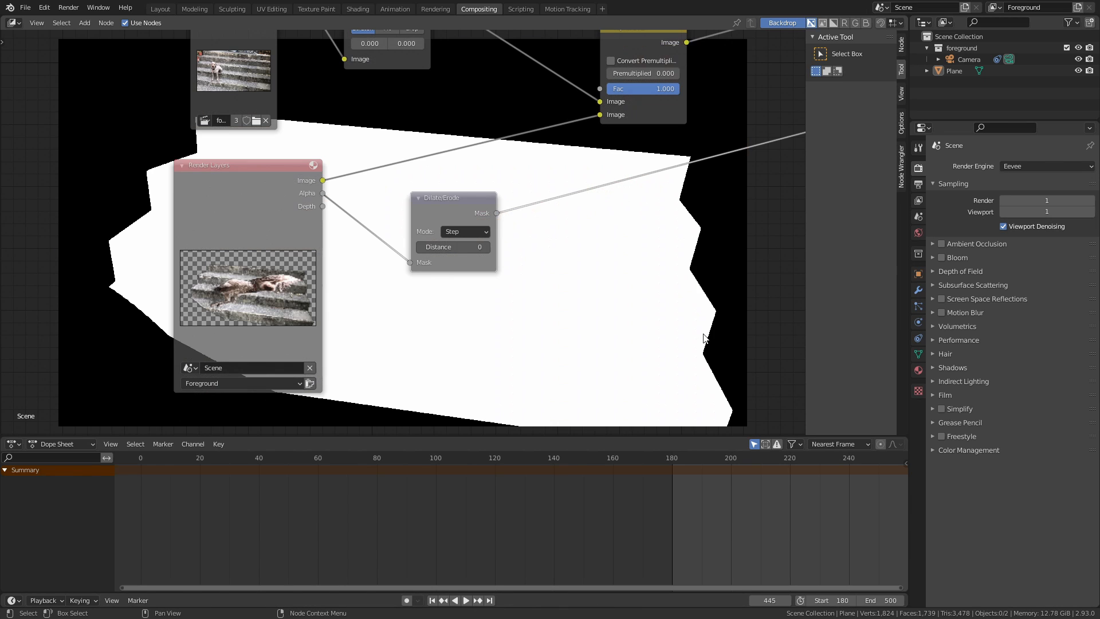
scroll(483, 253, up, 3)
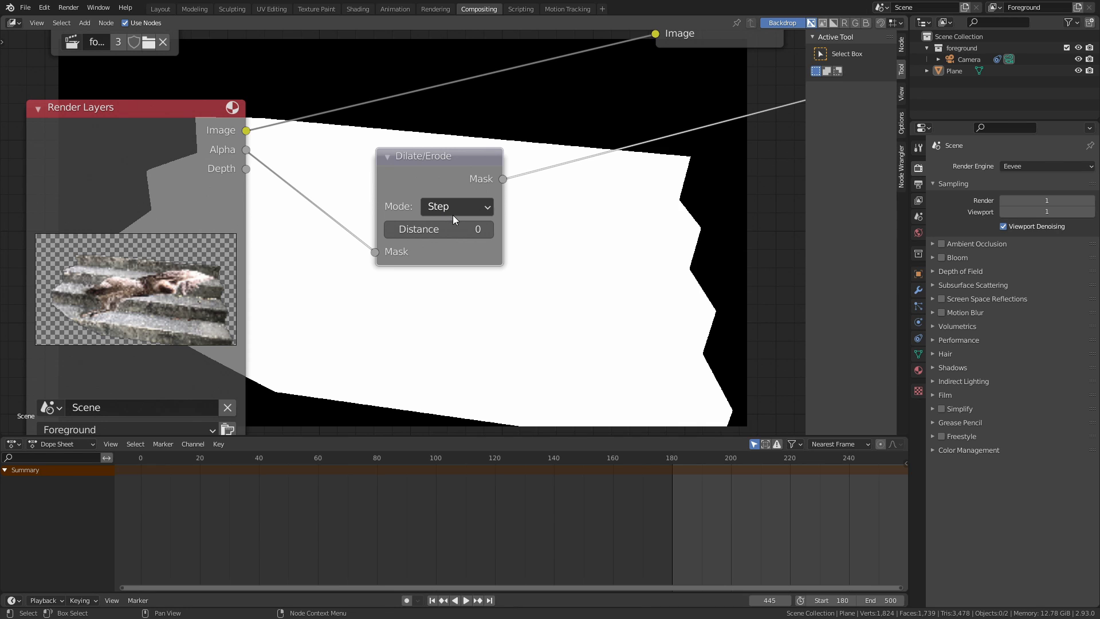
click(452, 208)
click(465, 285)
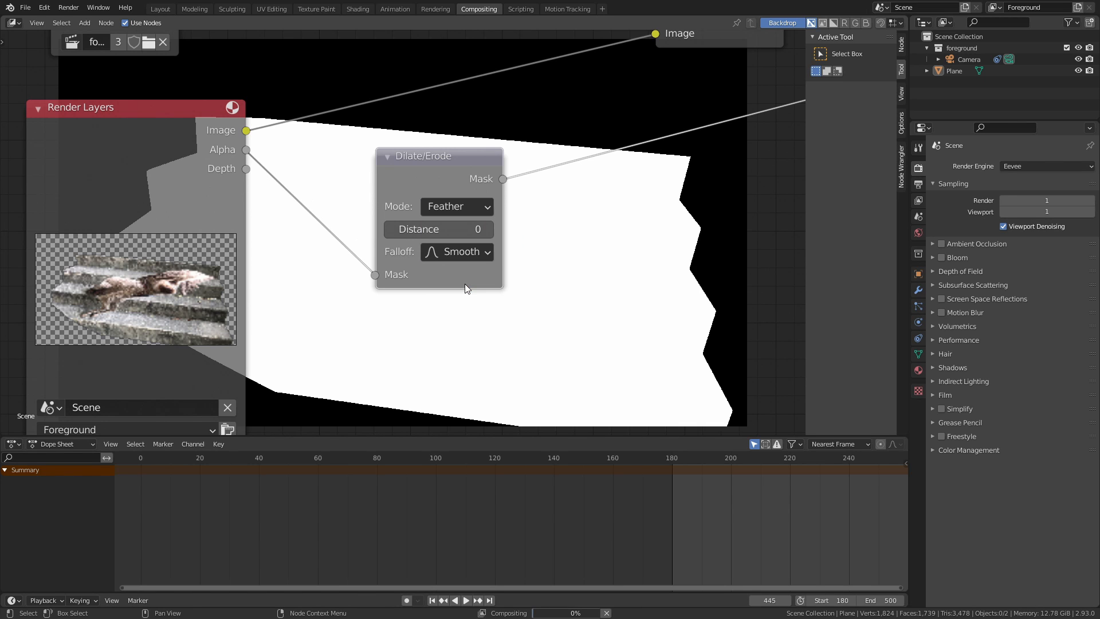
click(441, 229)
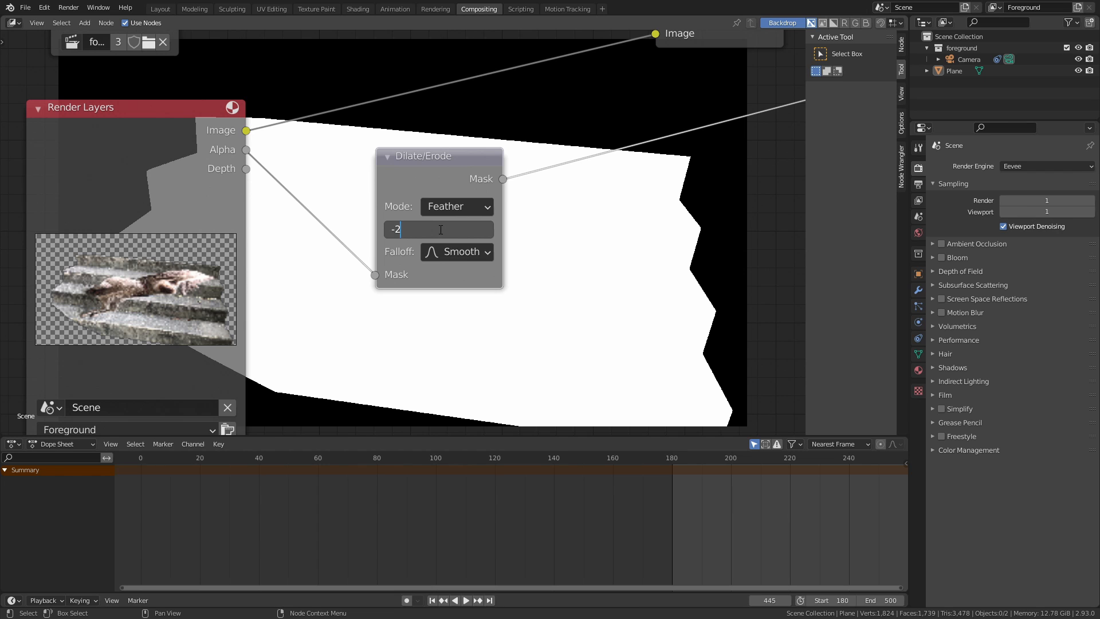
key(Return)
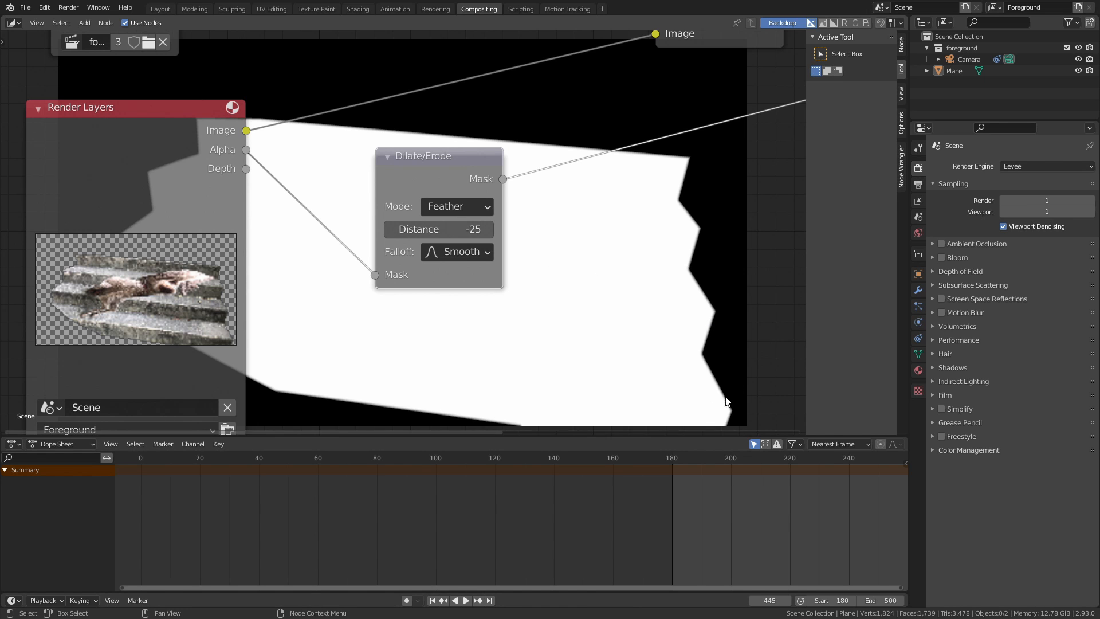
Connect the Dilate/Erode Mask output to the Fac input of Alpha Over and preview the Alpha Over result in the backdrop
scroll(598, 240, down, 5)
middle_drag(598, 240, 517, 349)
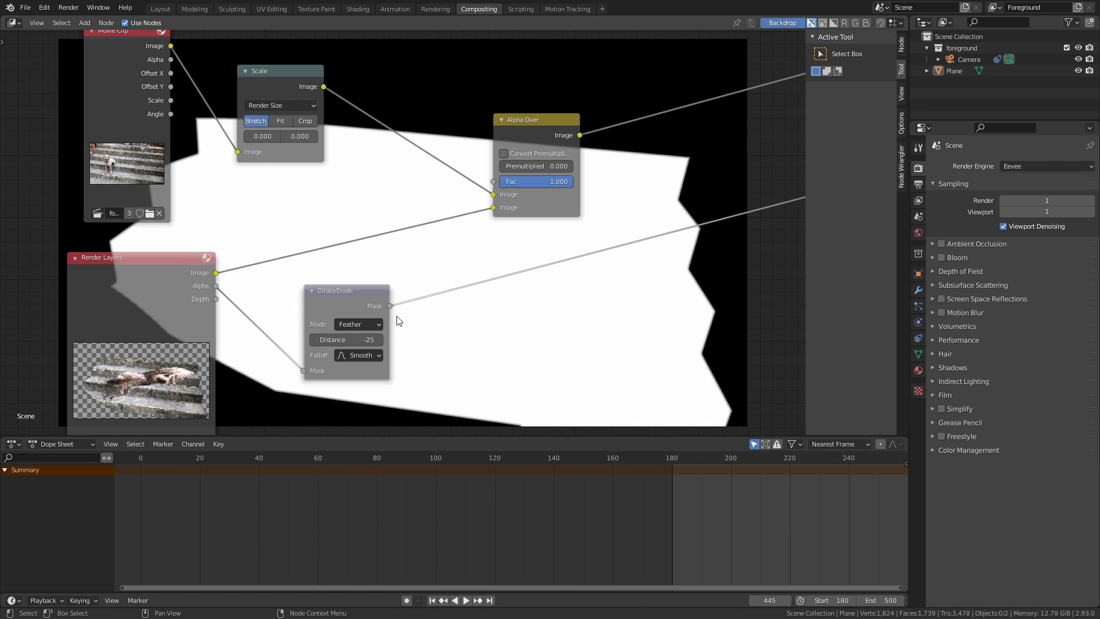
drag(390, 306, 492, 182)
ctrl+shift+click(540, 120)
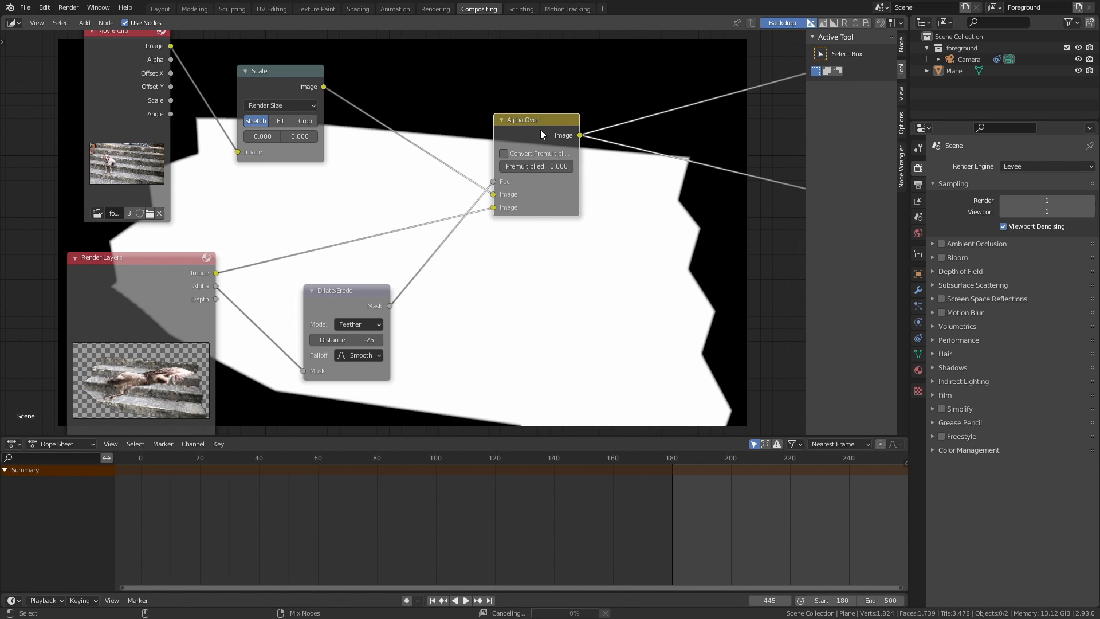
middle_drag(477, 282, 604, 213)
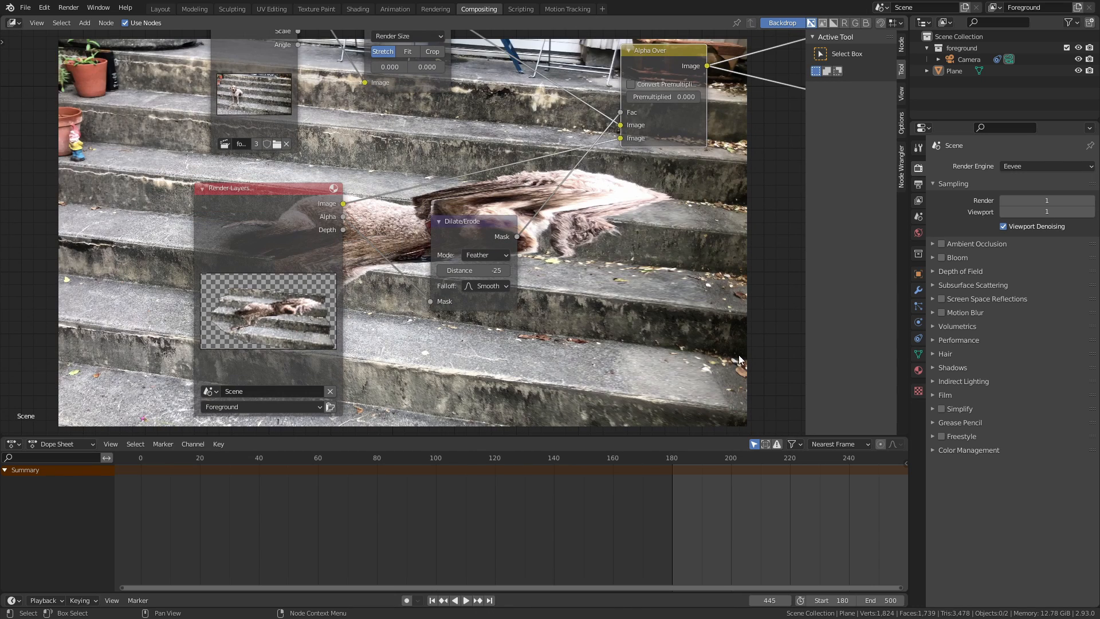
middle_drag(739, 355, 709, 311)
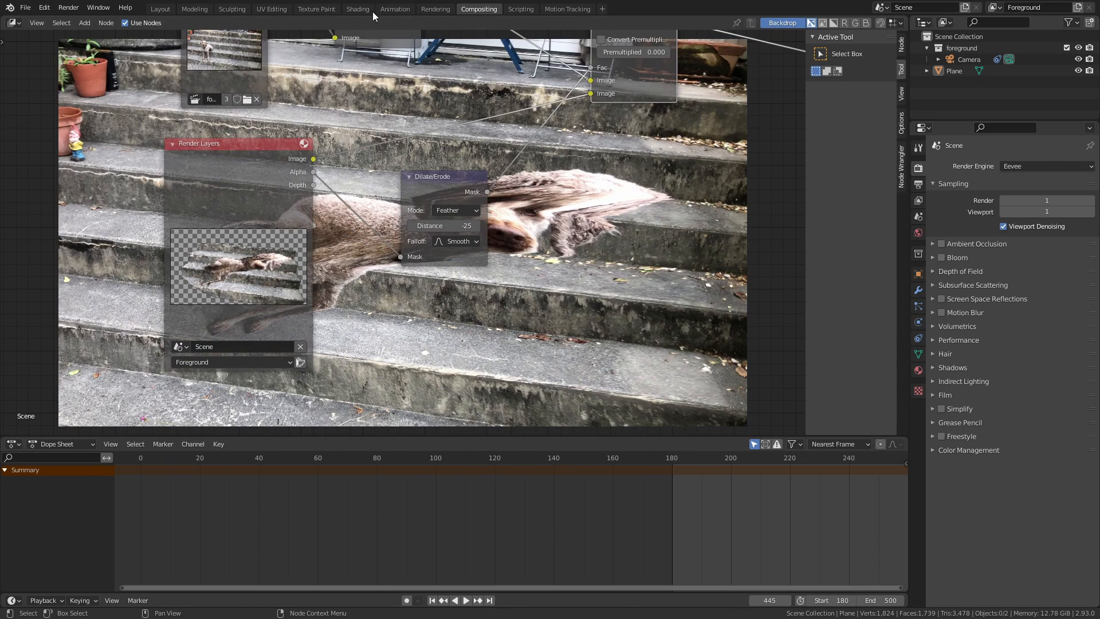
Re-render frame 445 and examine the seam between projected stairs and footage up close, ending on the whole image
click(428, 10)
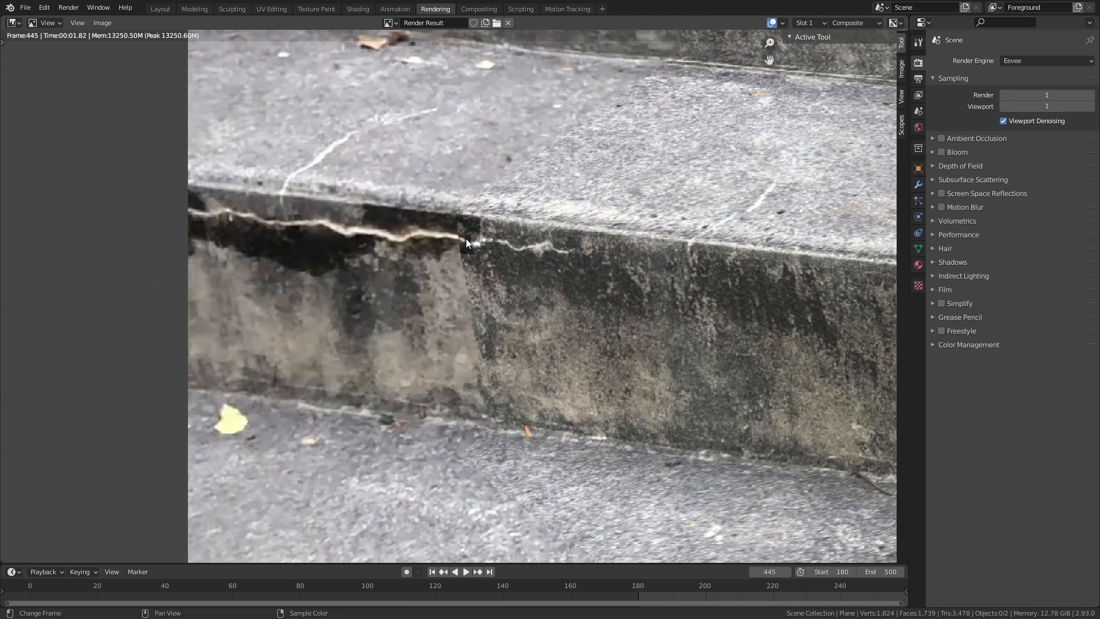
middle_drag(504, 263, 448, 269)
scroll(462, 276, up, 1)
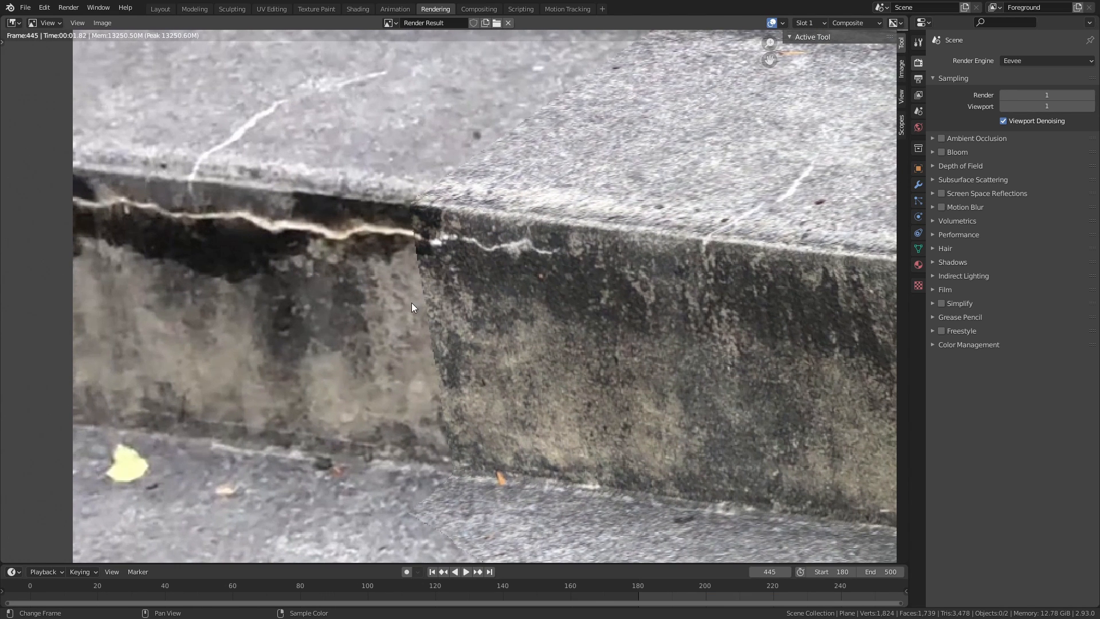
key(F12)
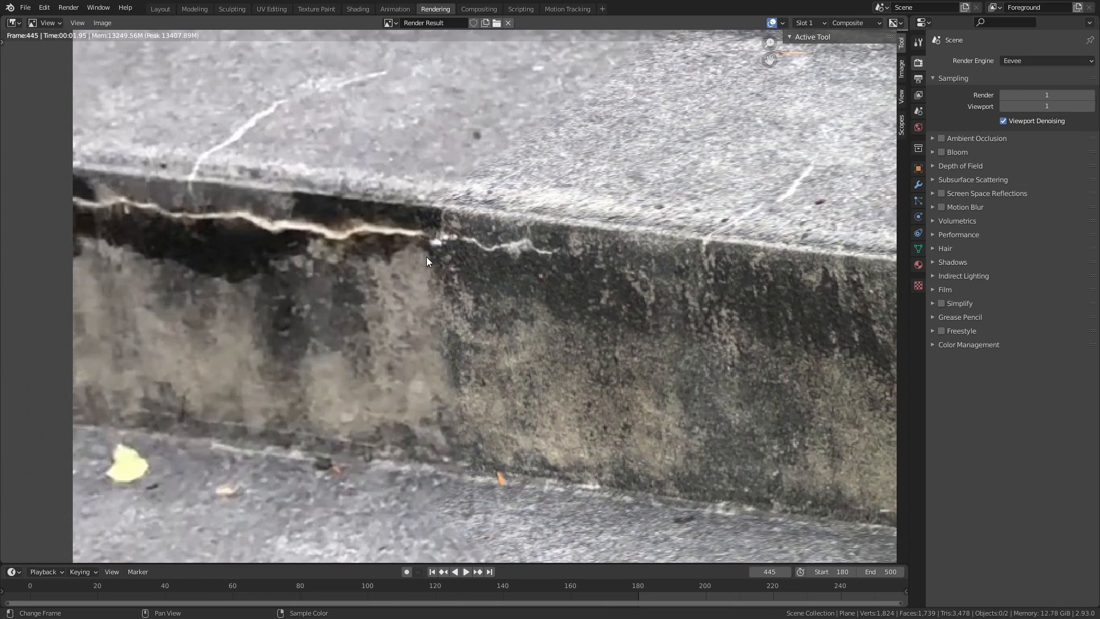
scroll(614, 196, down, 7)
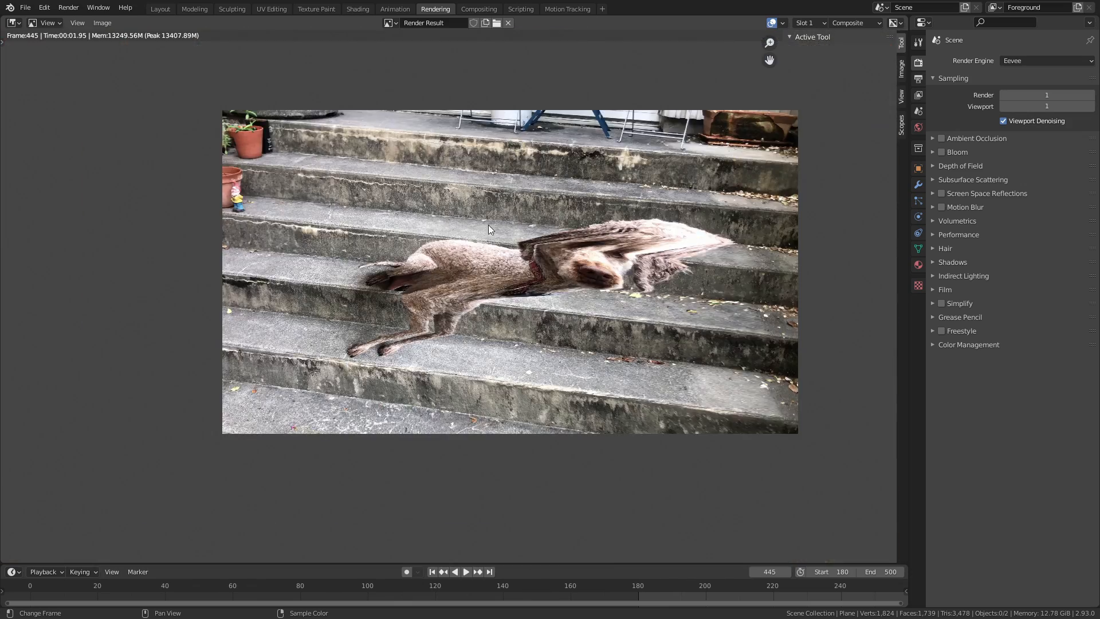
middle_drag(495, 224, 440, 235)
scroll(491, 364, up, 1)
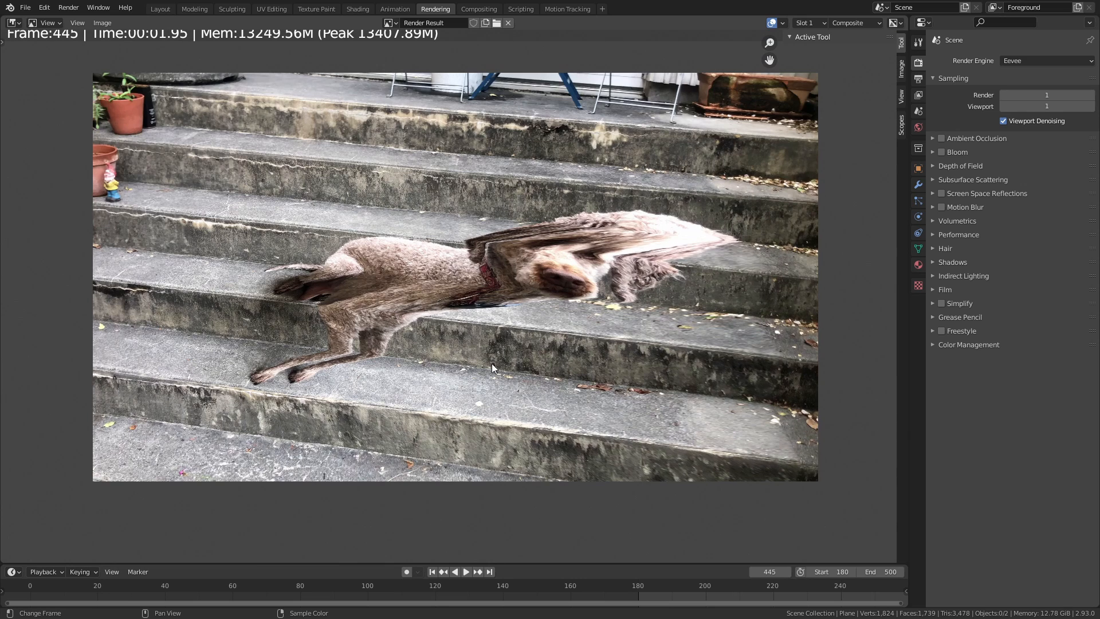
Enlarge the timeline, fit the frame range in it, and render frames 276 and 488 to check the composite
drag(614, 564, 614, 488)
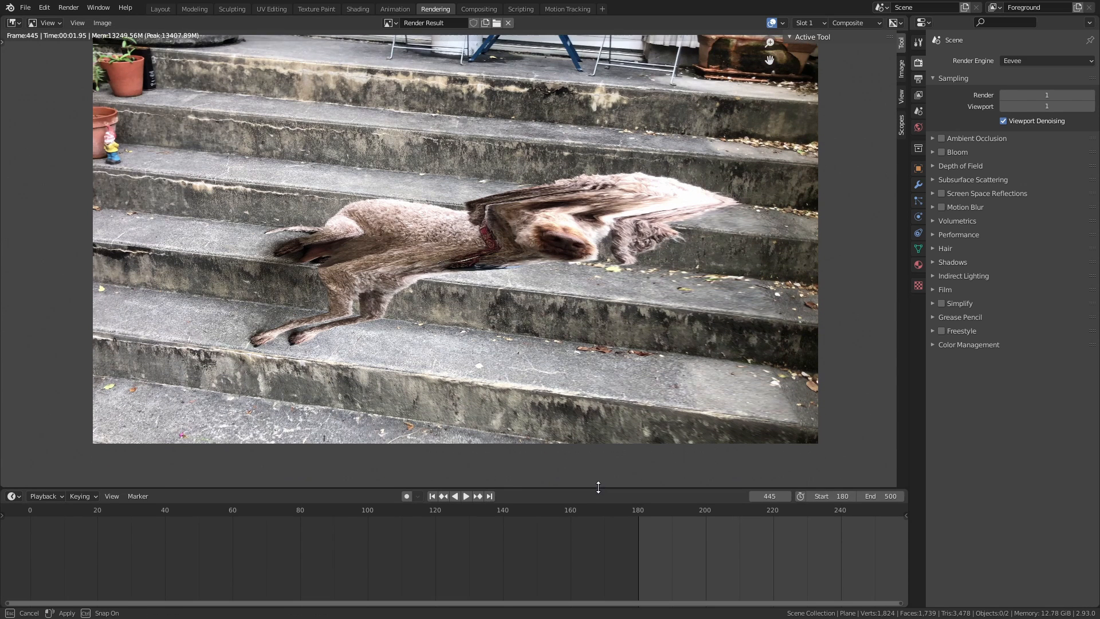
middle_drag(632, 520, 228, 536)
key(Home)
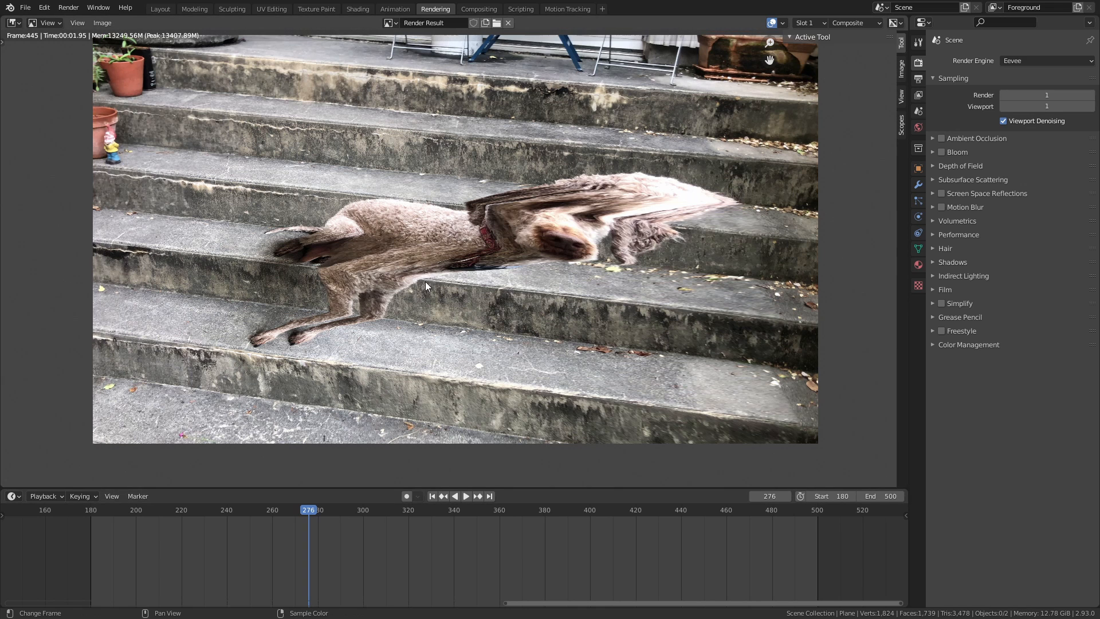
key(F12)
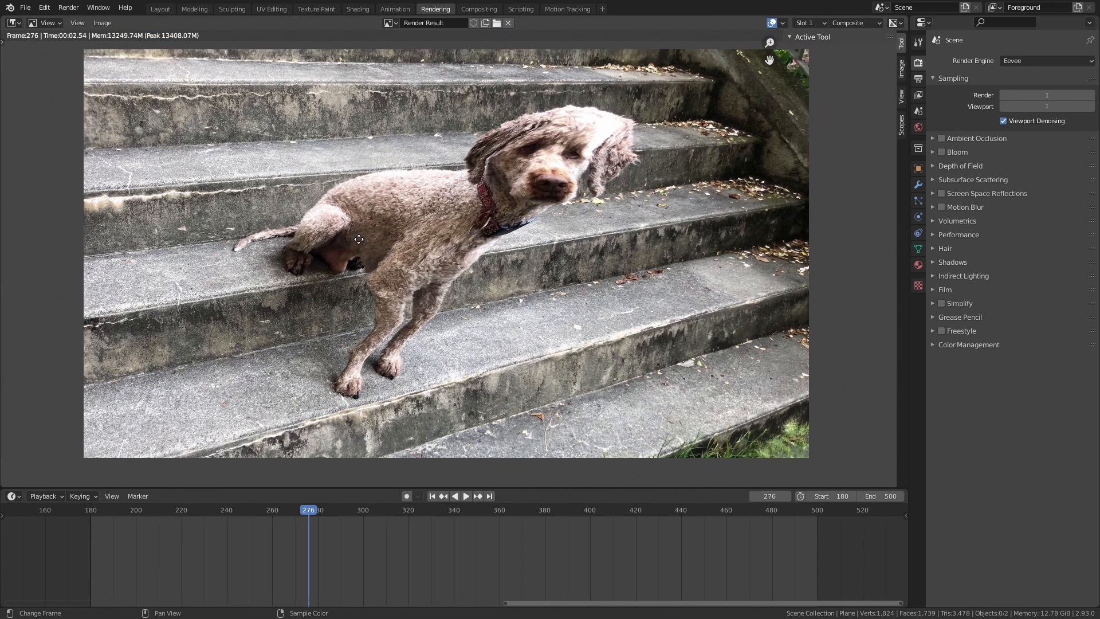
click(789, 511)
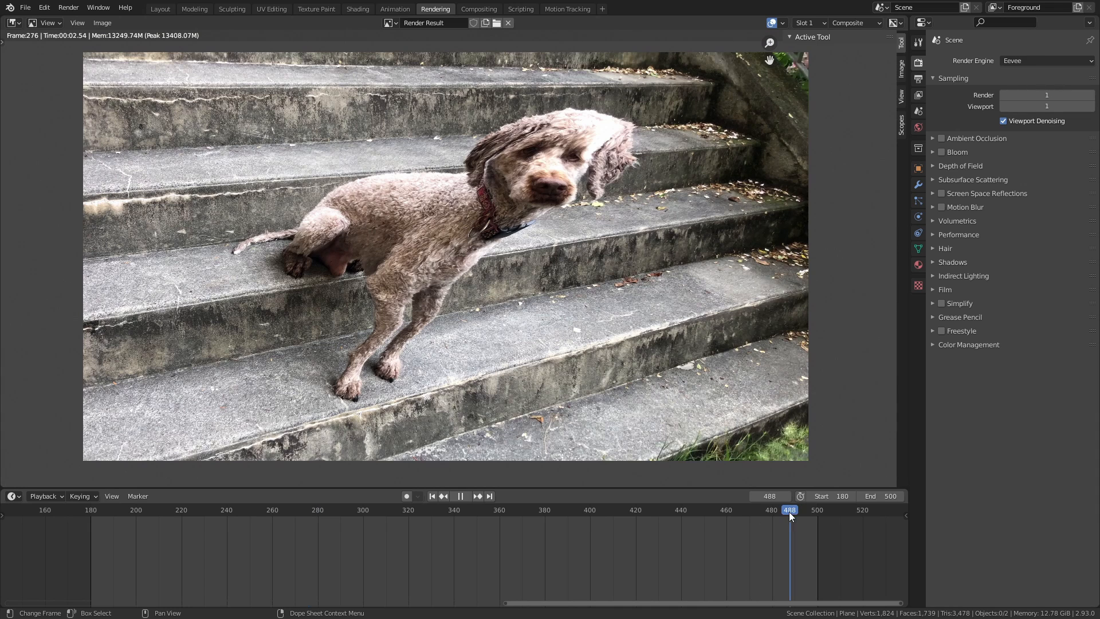
key(F12)
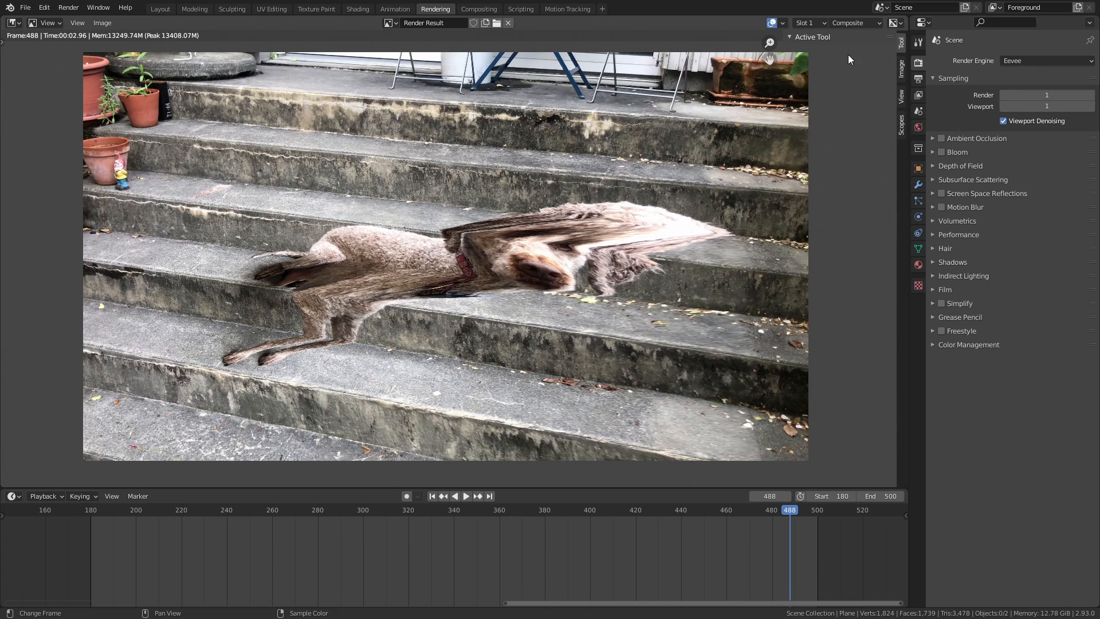
Set the output resolution percentage to 50%
click(918, 79)
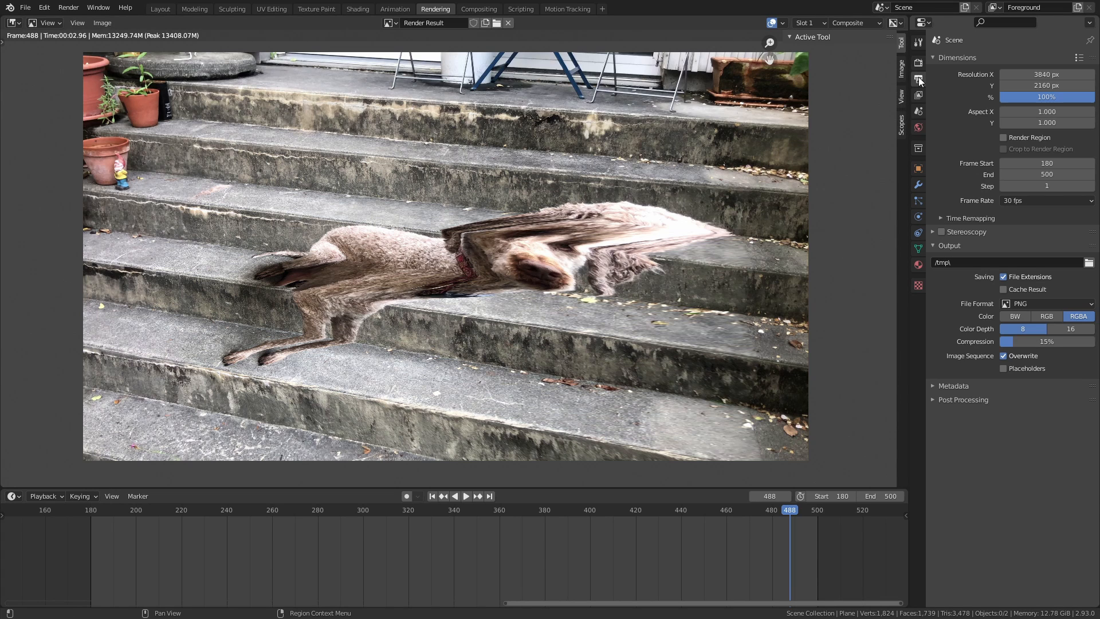
click(1047, 97)
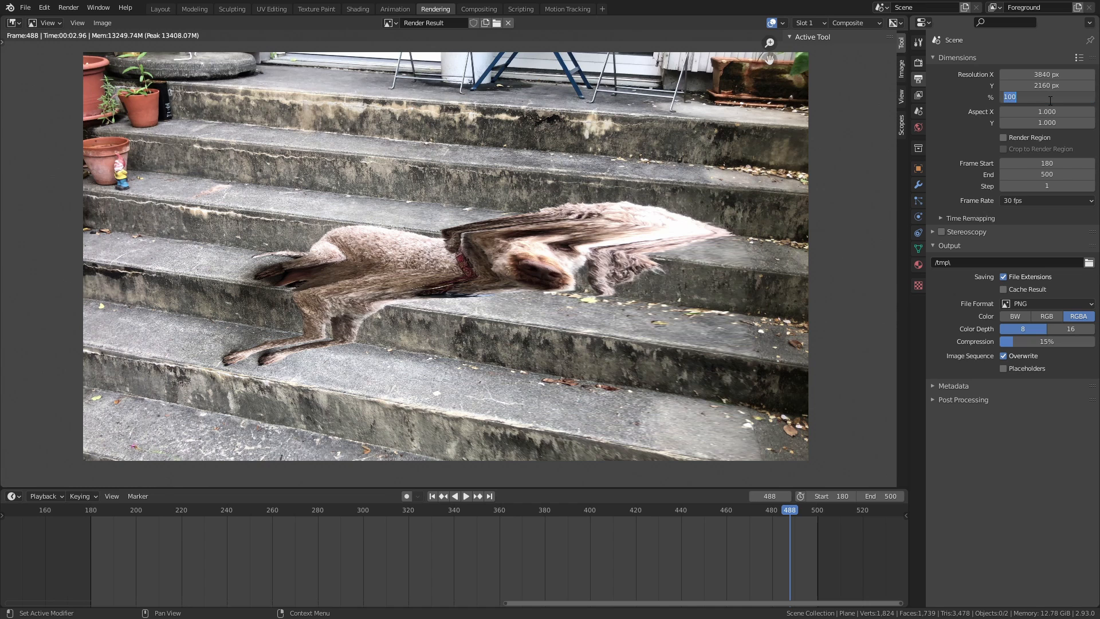
text(50)
key(Return)
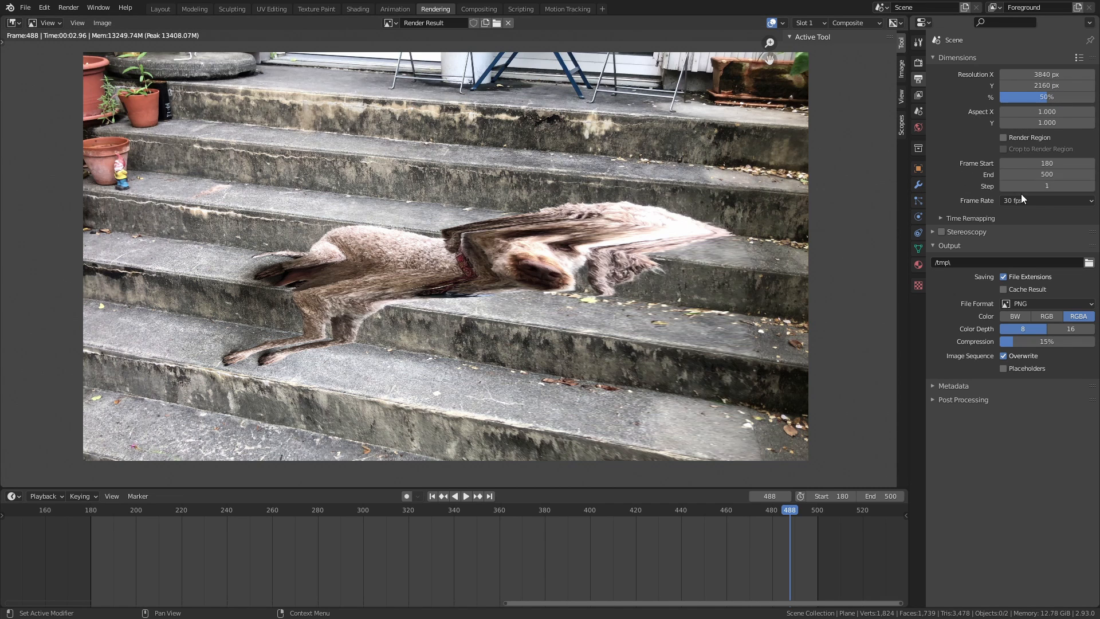
Set the output file format to FFmpeg Video and apply the H264 in MP4 encoding preset
click(1021, 305)
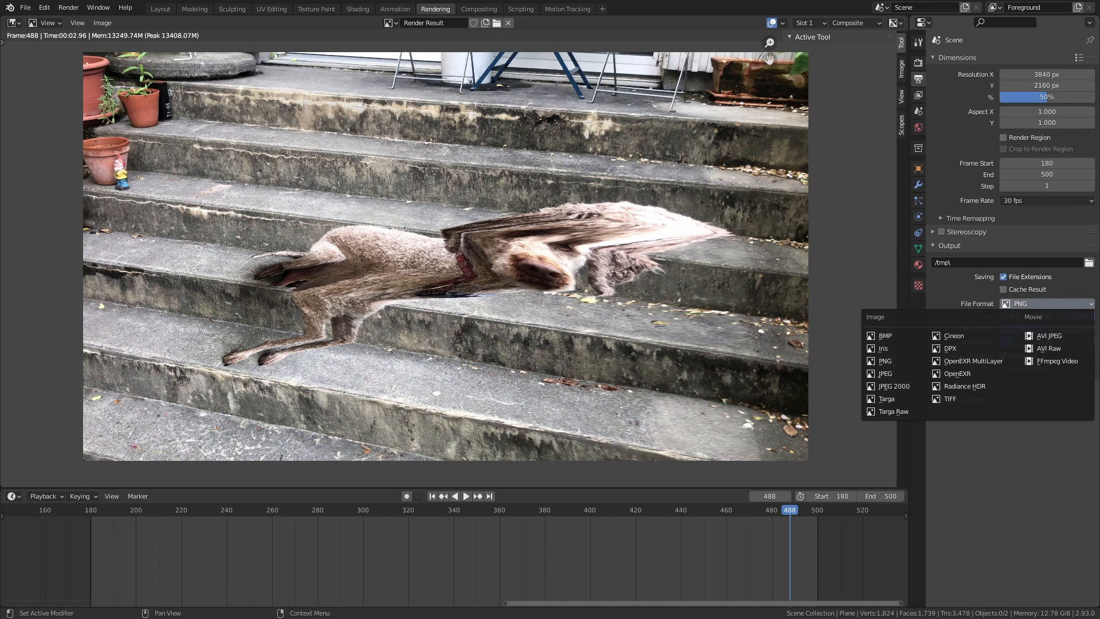
click(1068, 362)
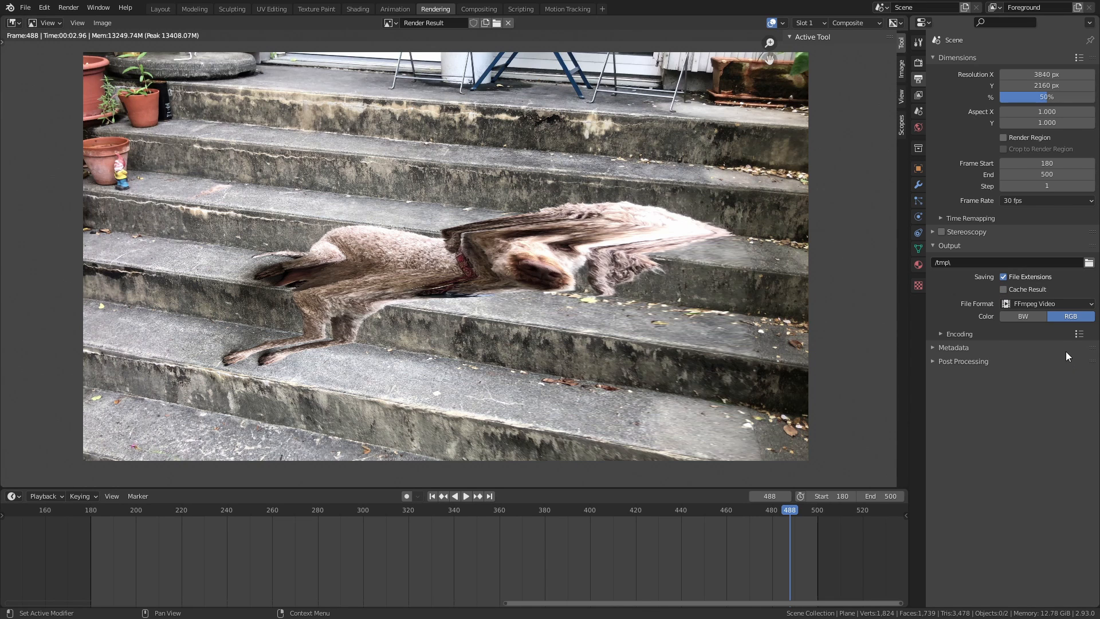
click(940, 338)
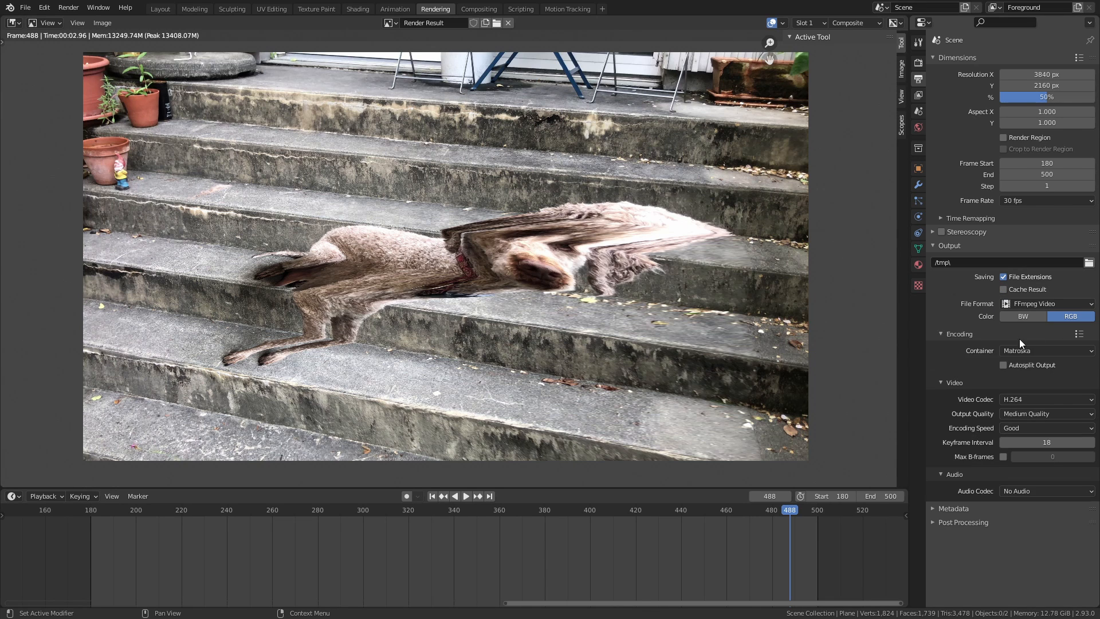
click(1079, 334)
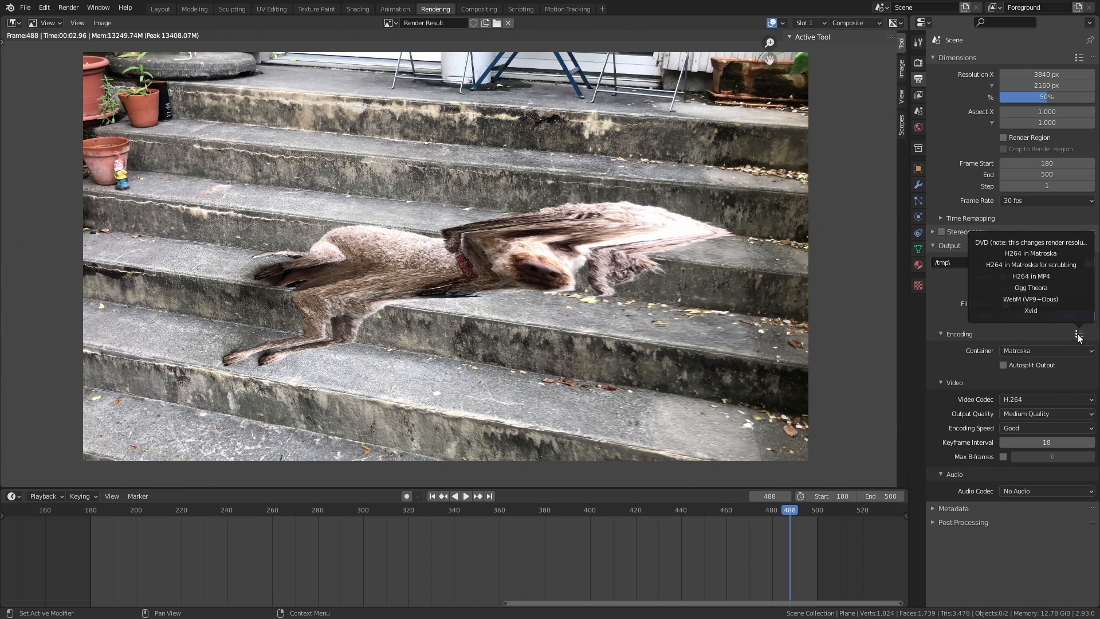
click(1057, 275)
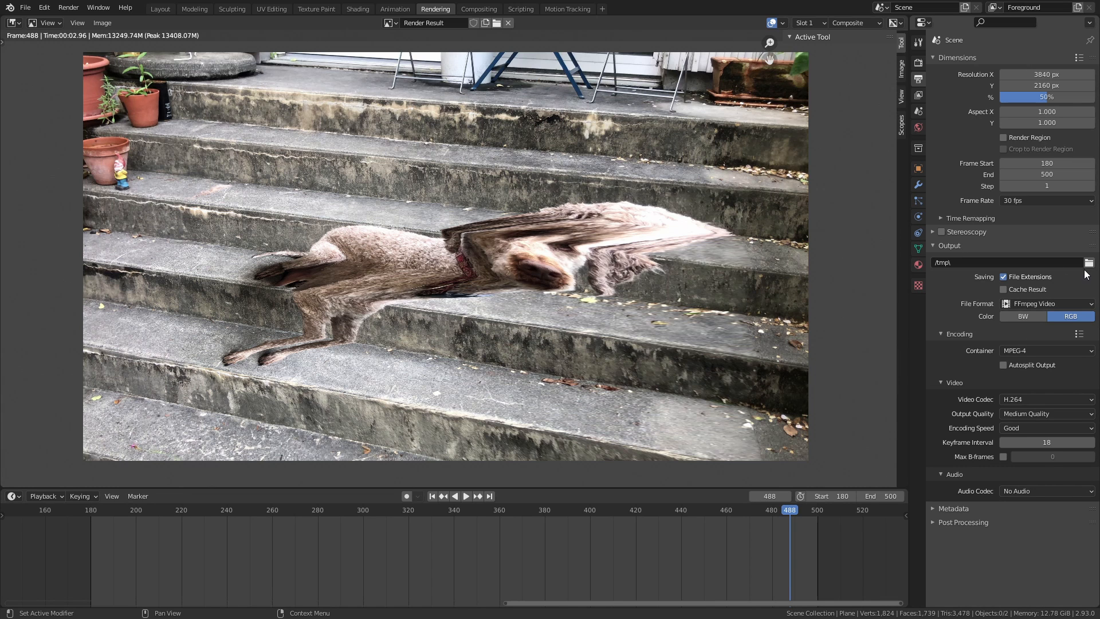
Set the render output path to the recent Tutorial folder with the file name dog
click(1088, 262)
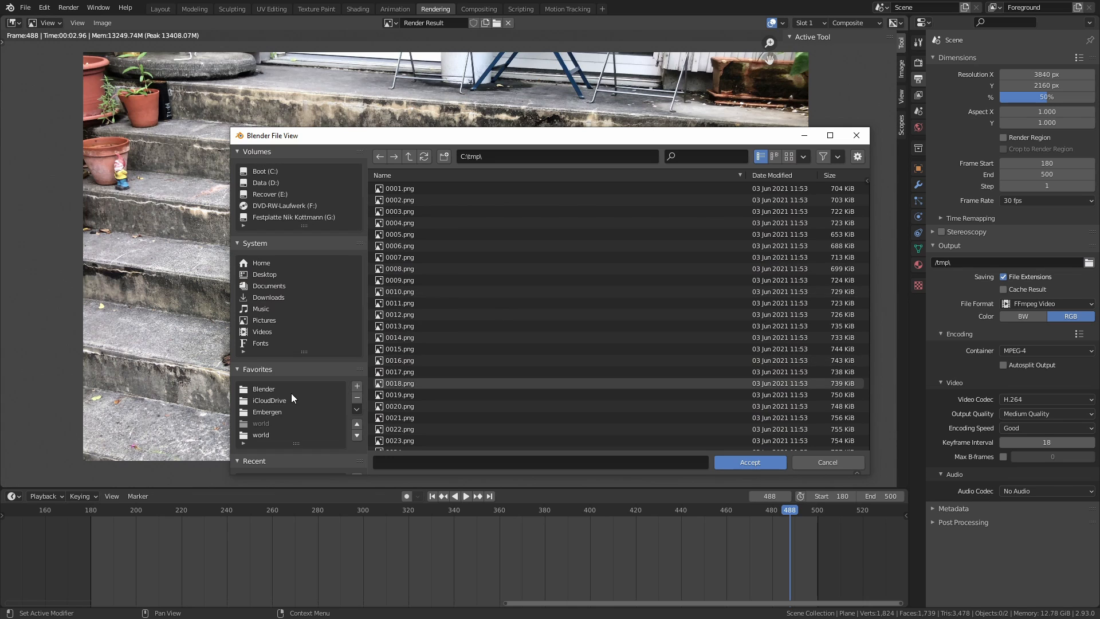
scroll(291, 393, down, 5)
click(263, 367)
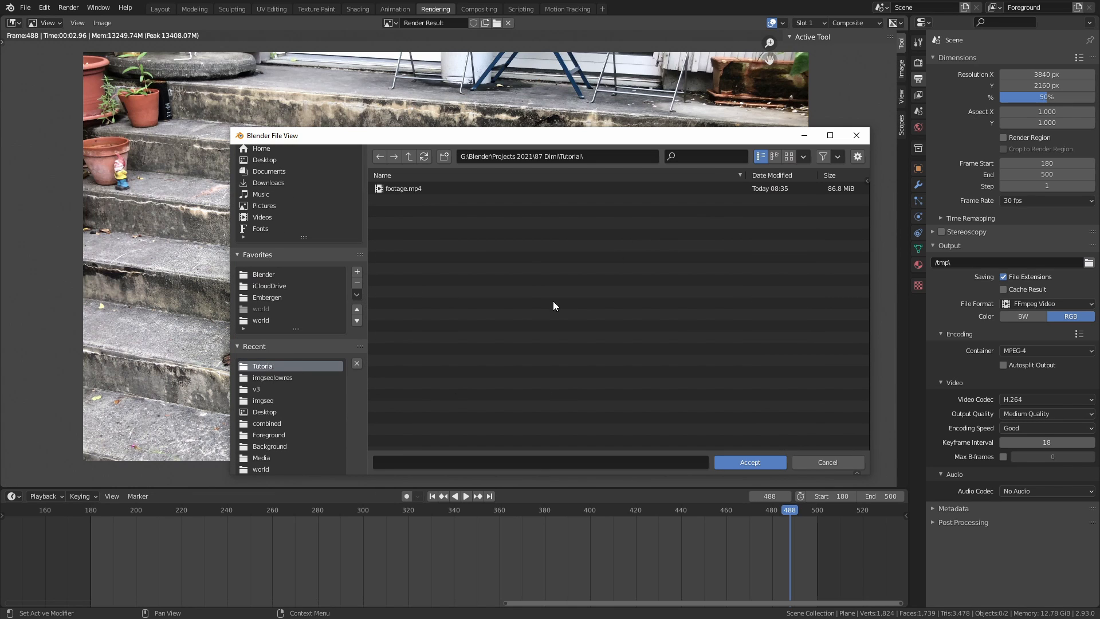
click(462, 465)
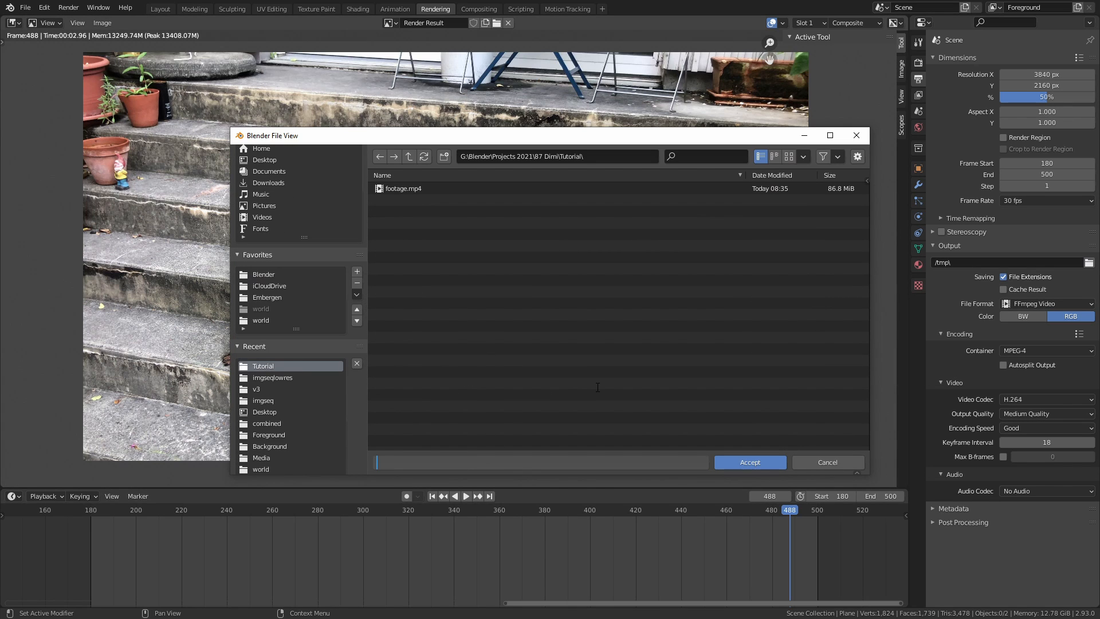
text(dog)
key(Return)
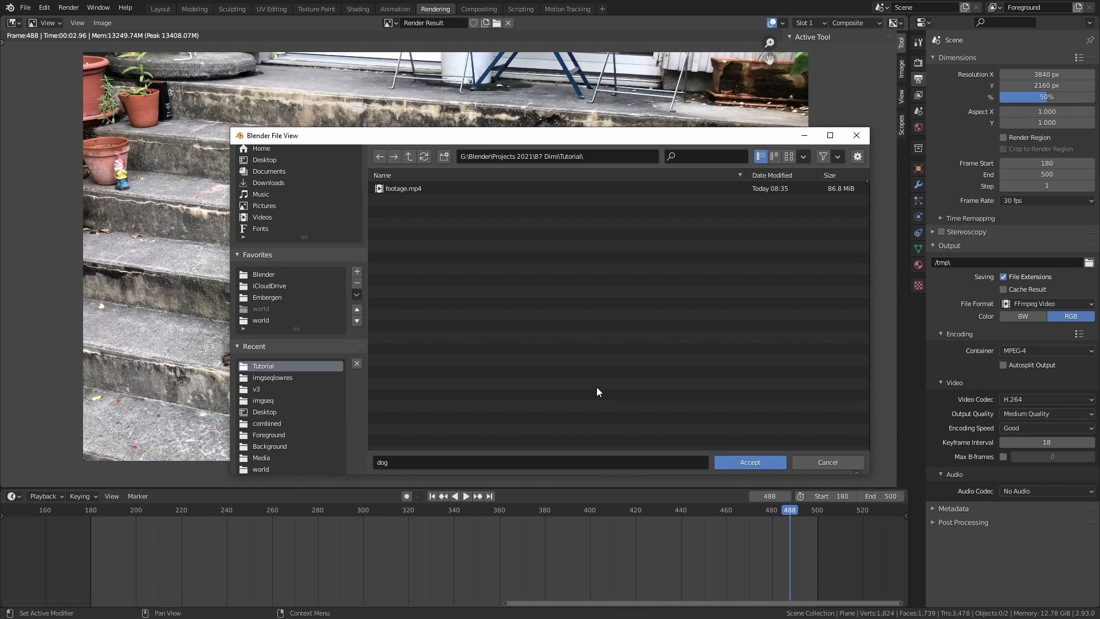
click(759, 459)
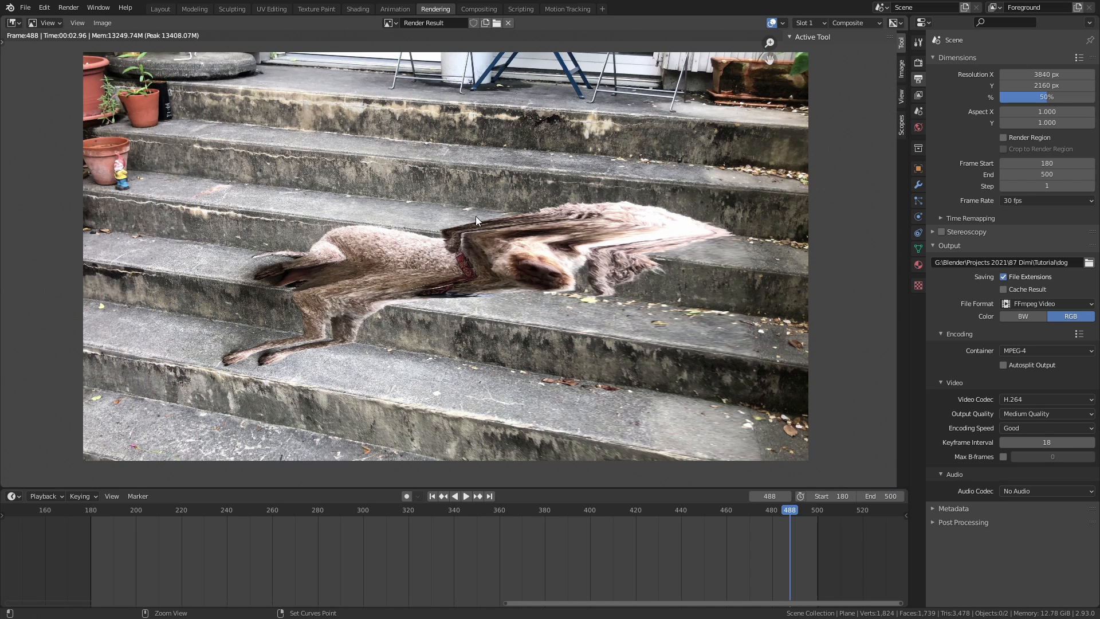
Save the project in the Tutorial folder as rec.blend
key(ctrl+s)
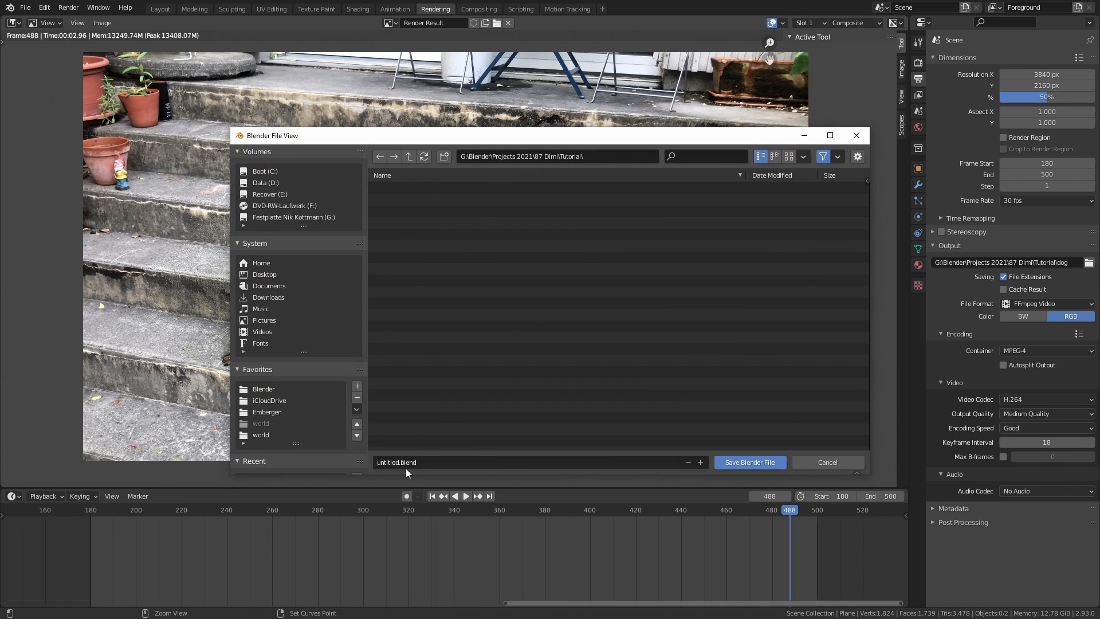
click(456, 463)
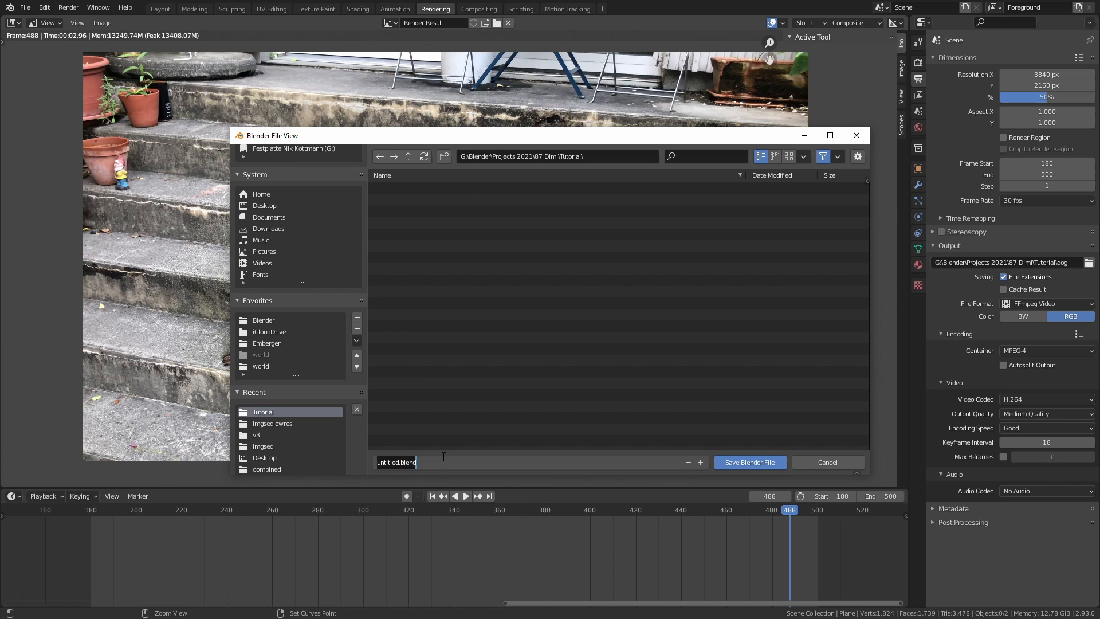
text(rec)
key(Return)
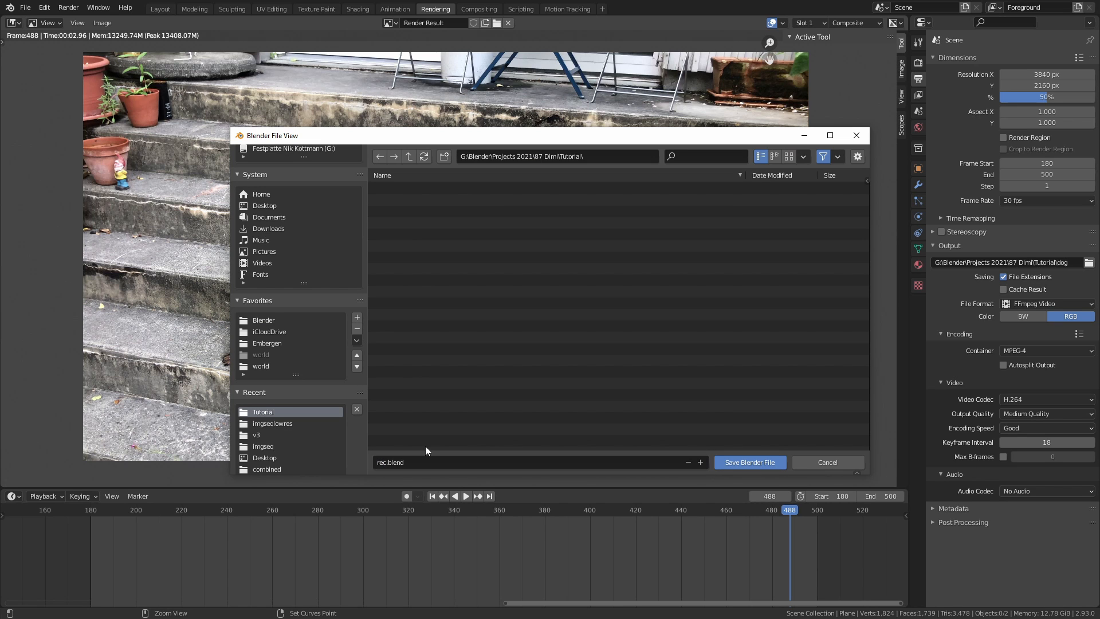
click(754, 464)
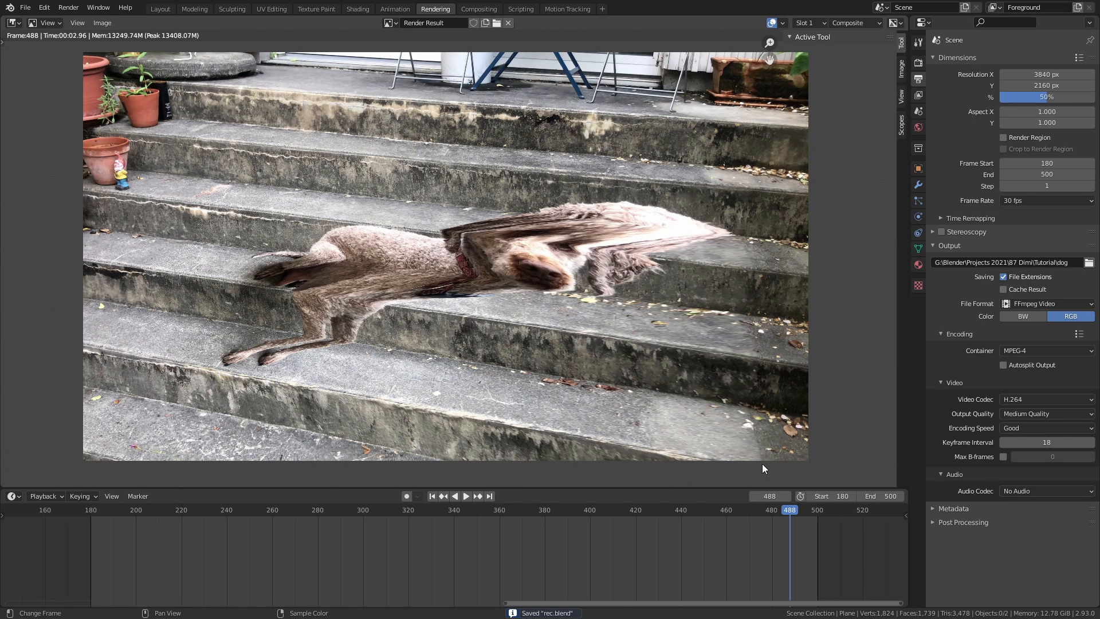
Render the animation from frame 180 to 500, display the render engine settings and view the final frame enlarged
click(68, 8)
key(ctrl+F12)
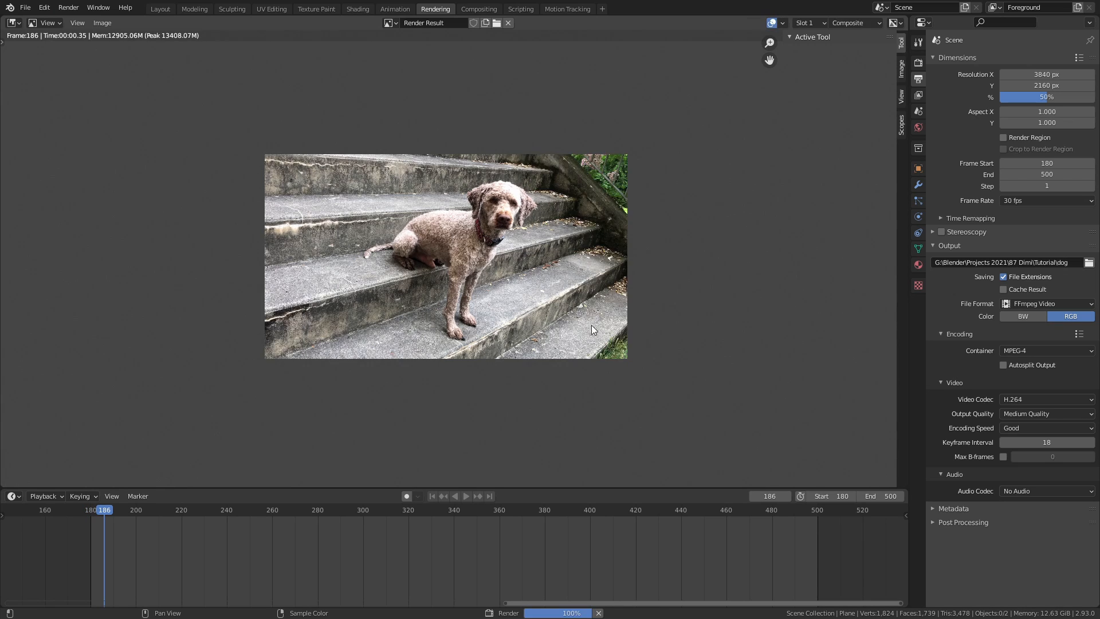
click(918, 63)
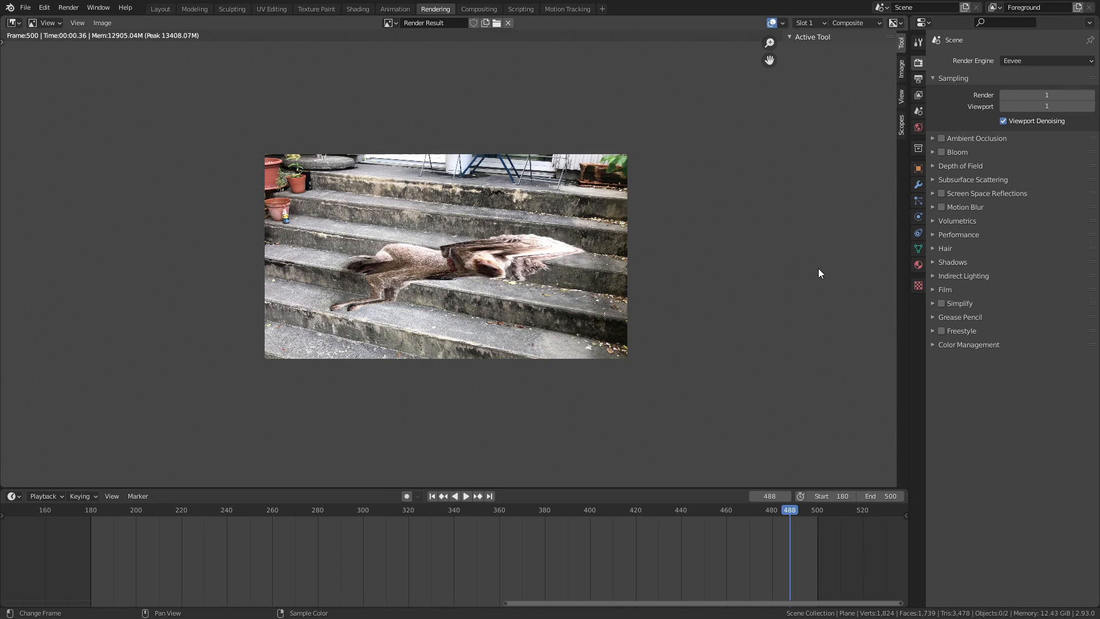
scroll(591, 256, up, 1)
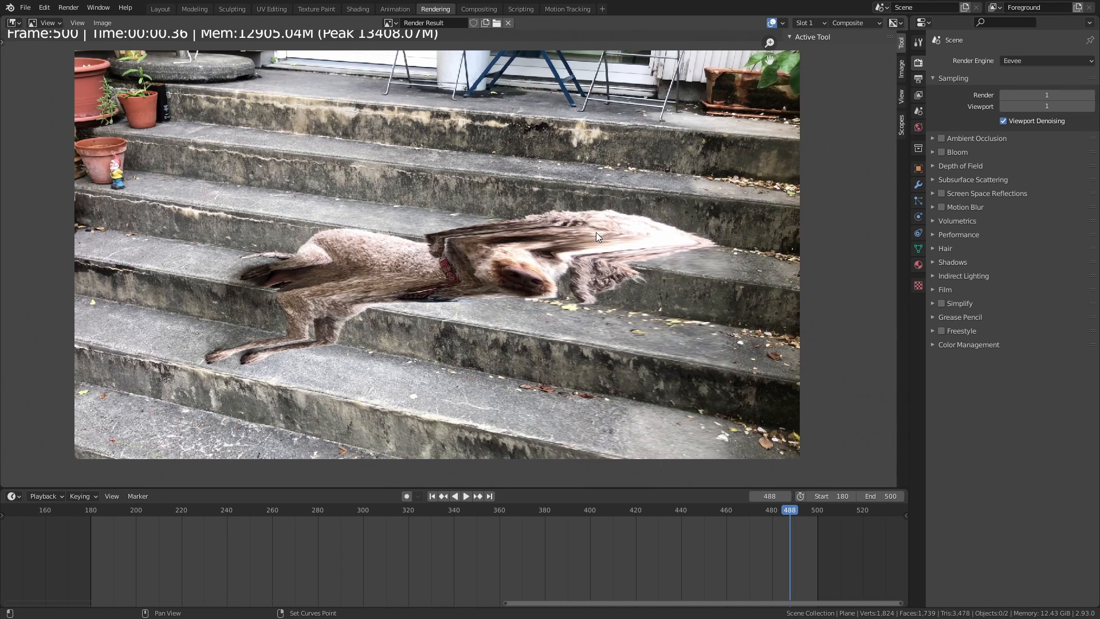
middle_drag(592, 232, 579, 236)
Leave full-screen mode, switch to the Tutorial folder in File Explorer and select the rendered video dog0180-0500.mp4
key(alt+F11)
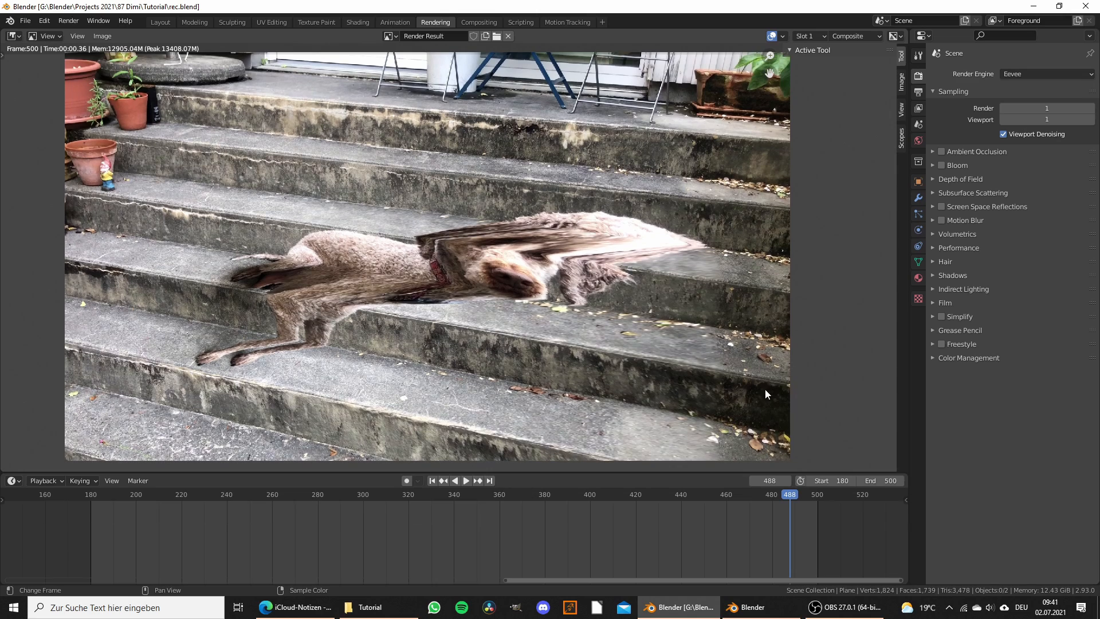
click(378, 605)
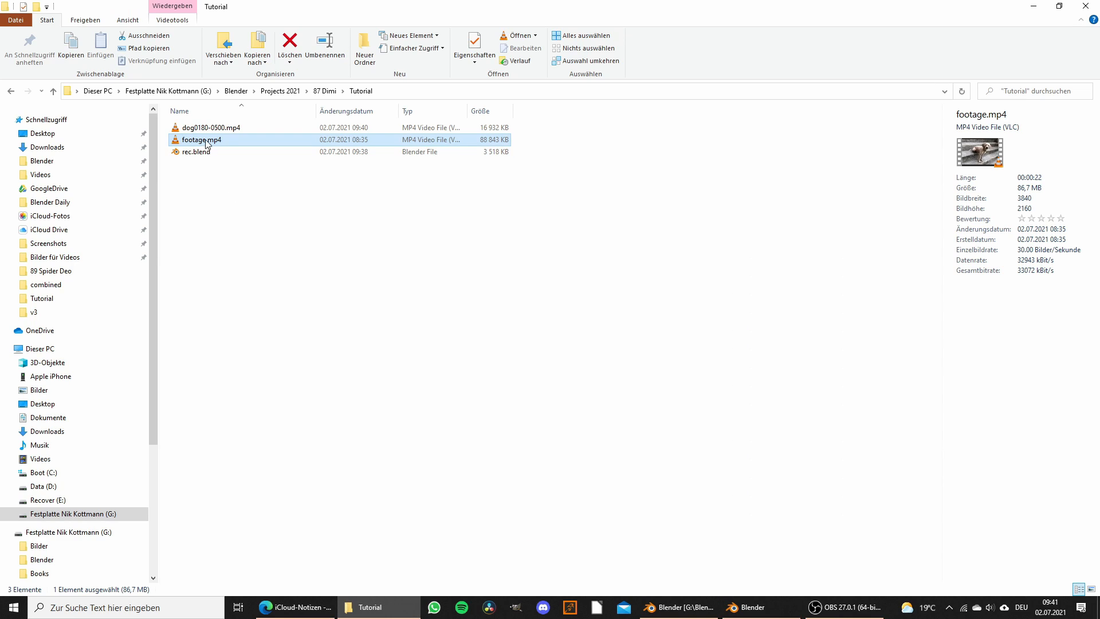
click(222, 129)
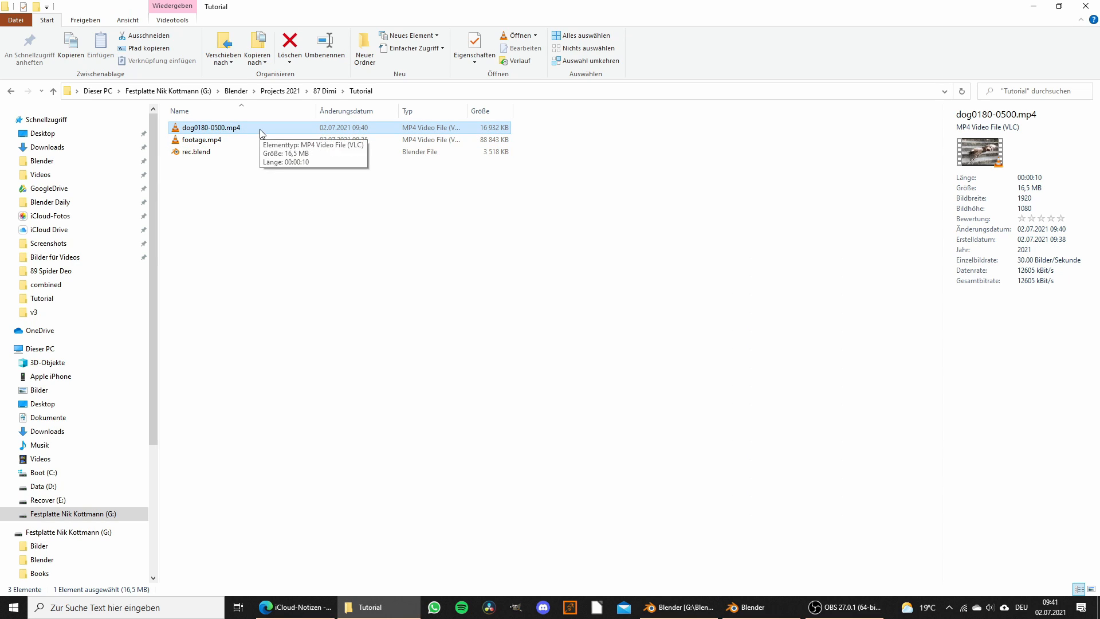